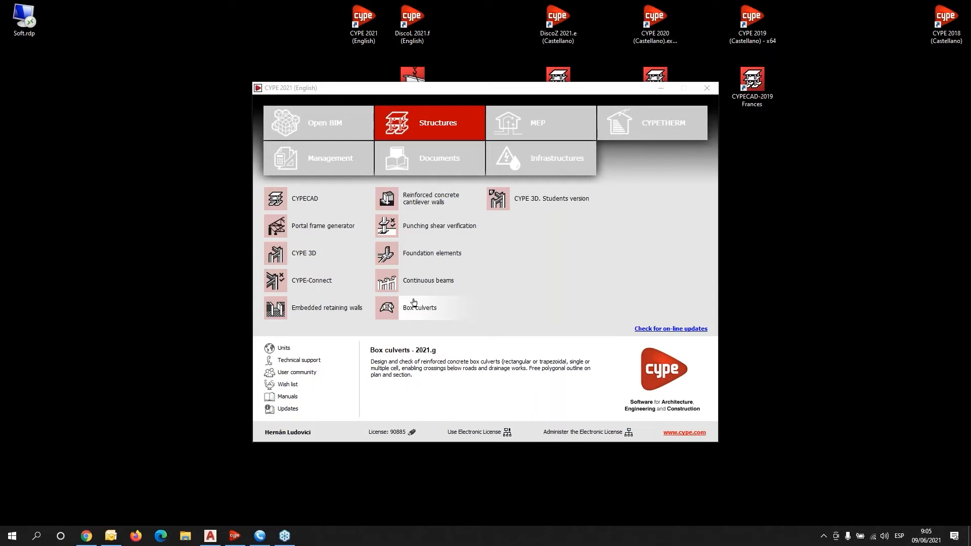
# Launch Box culverts from the Structures tab of the CYPE 2021 launcher.
pyautogui.click(419, 308)
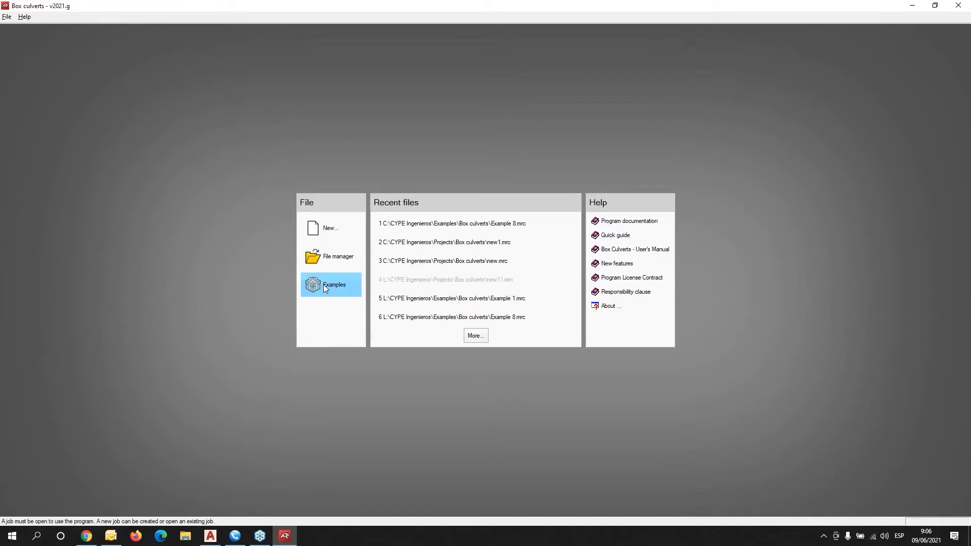
# Open Example 8, the CAD geometry import job, from the example projects list.
pyautogui.click(324, 284)
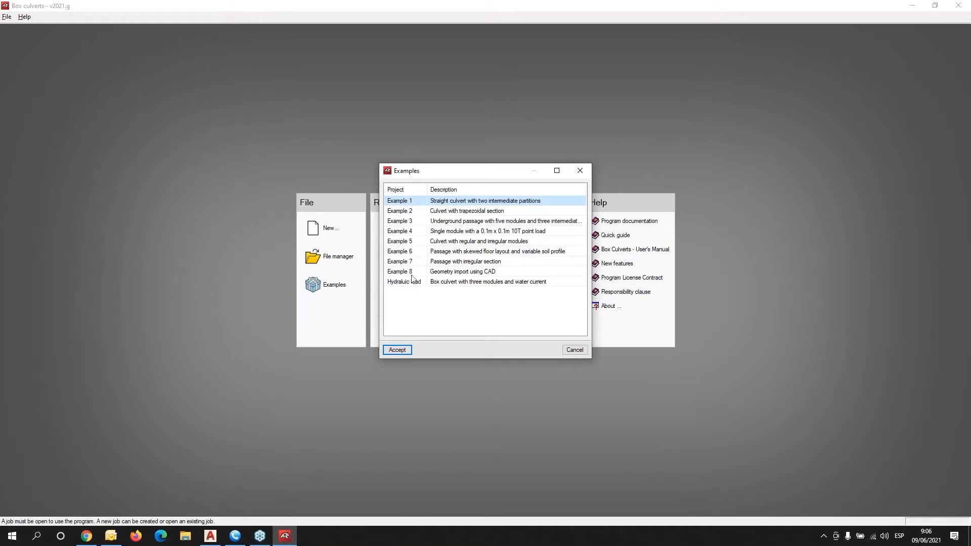
pyautogui.click(440, 274)
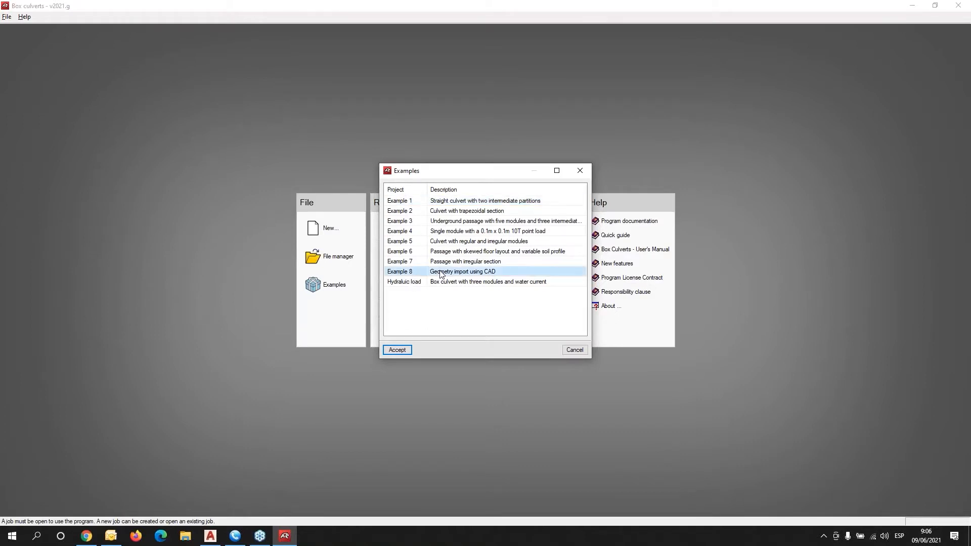
pyautogui.doubleClick(440, 274)
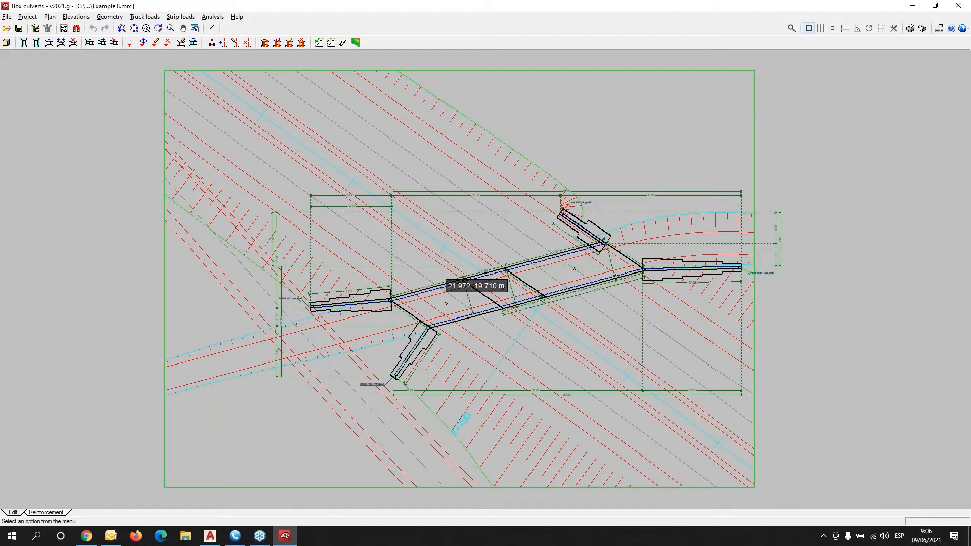
pyautogui.click(63, 29)
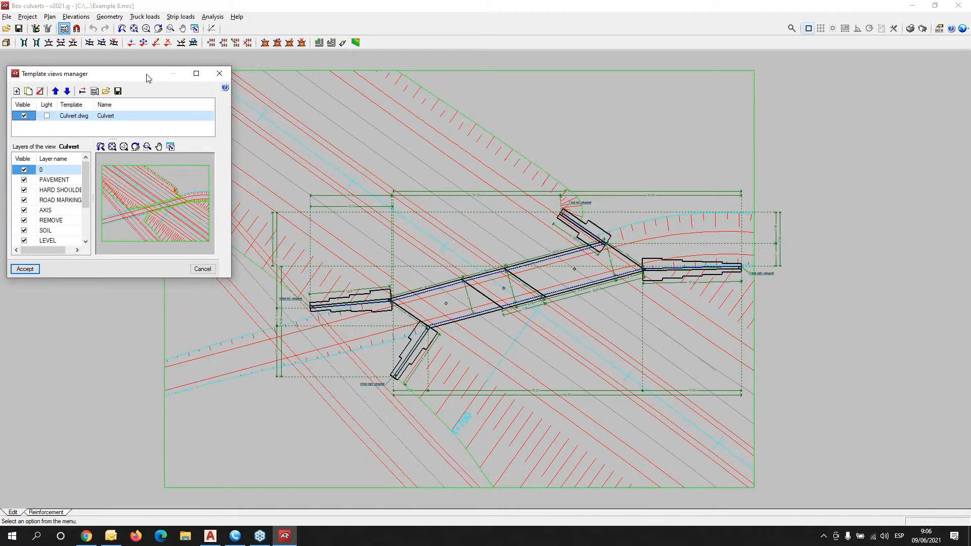
pyautogui.moveTo(148, 77); pyautogui.dragTo(318, 180)
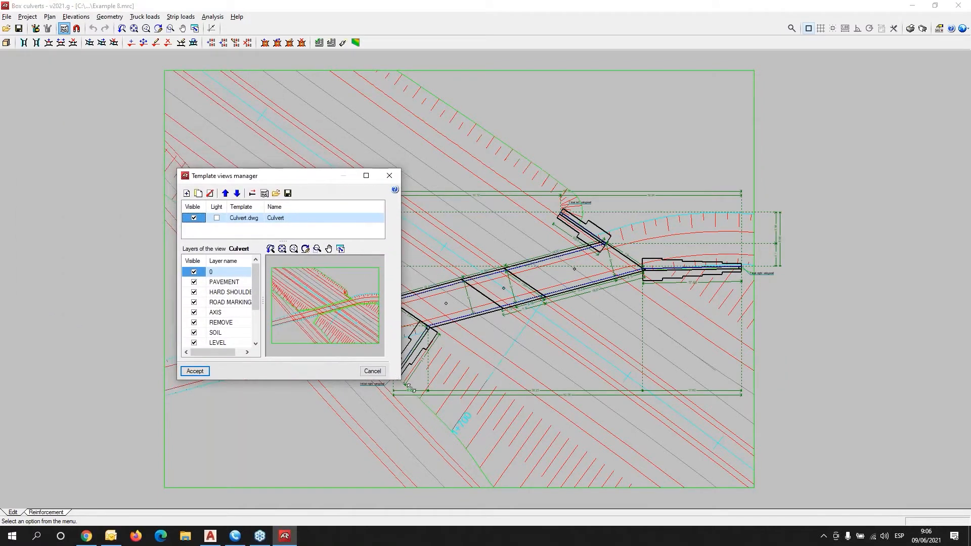
pyautogui.moveTo(409, 387); pyautogui.dragTo(787, 464)
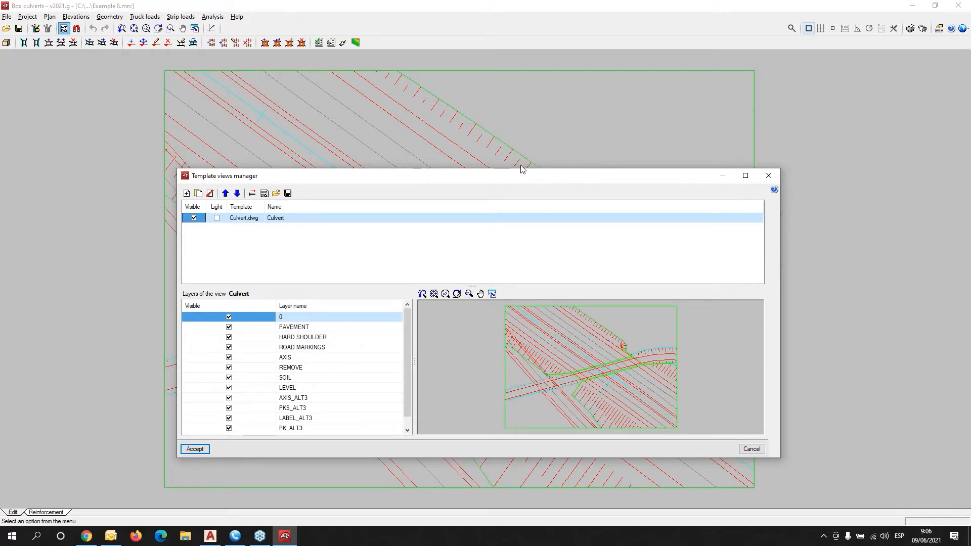
pyautogui.moveTo(522, 169); pyautogui.dragTo(516, 65)
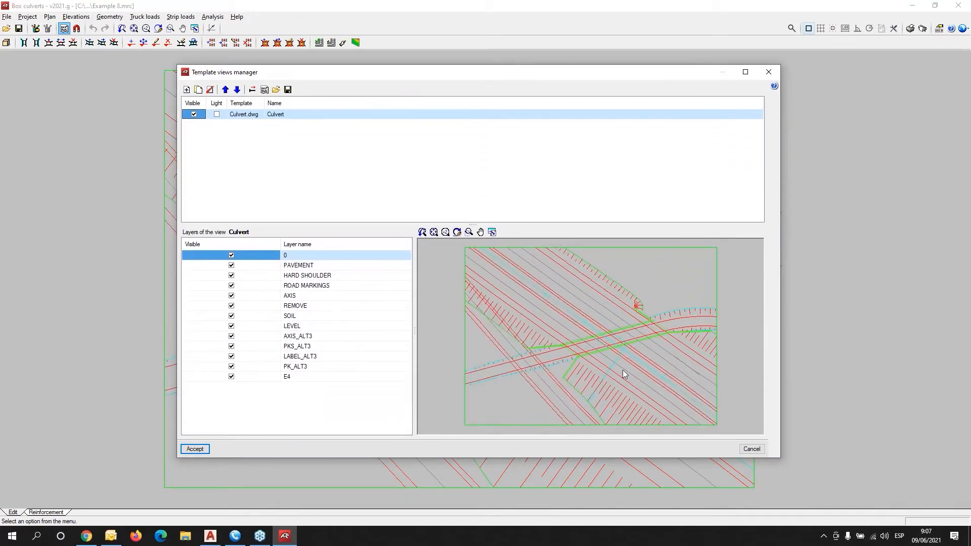
pyautogui.scroll(3, 624, 370)
pyautogui.scroll(-3, 621, 368)
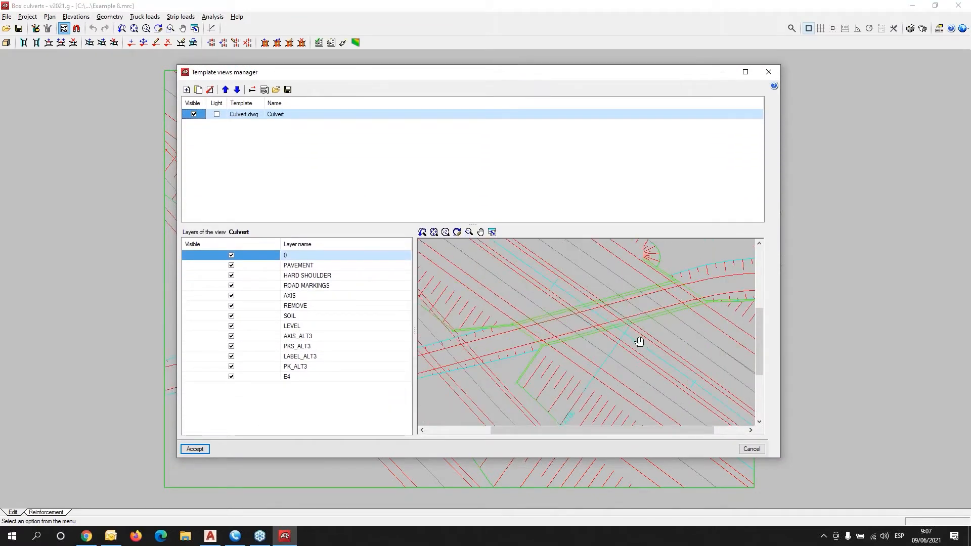
pyautogui.moveTo(640, 341); pyautogui.dragTo(604, 343, button='middle')
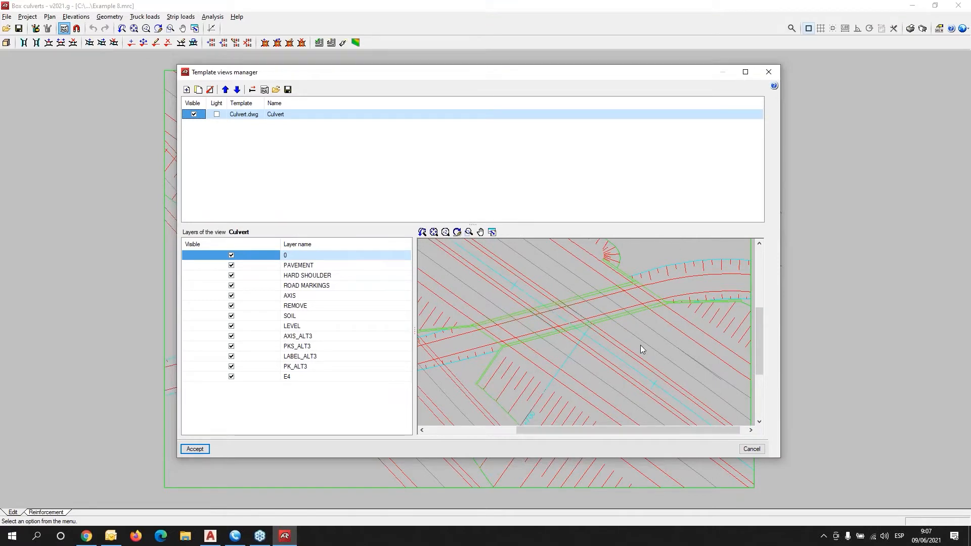
pyautogui.click(774, 74)
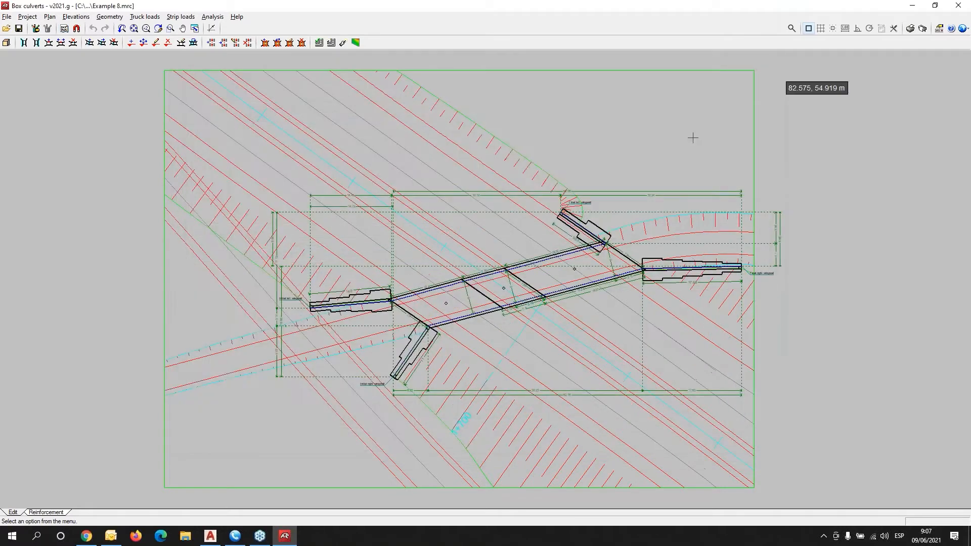
# Inspect the culvert's deck and wingwall junction in the 3D view, then close it.
pyautogui.click(6, 43)
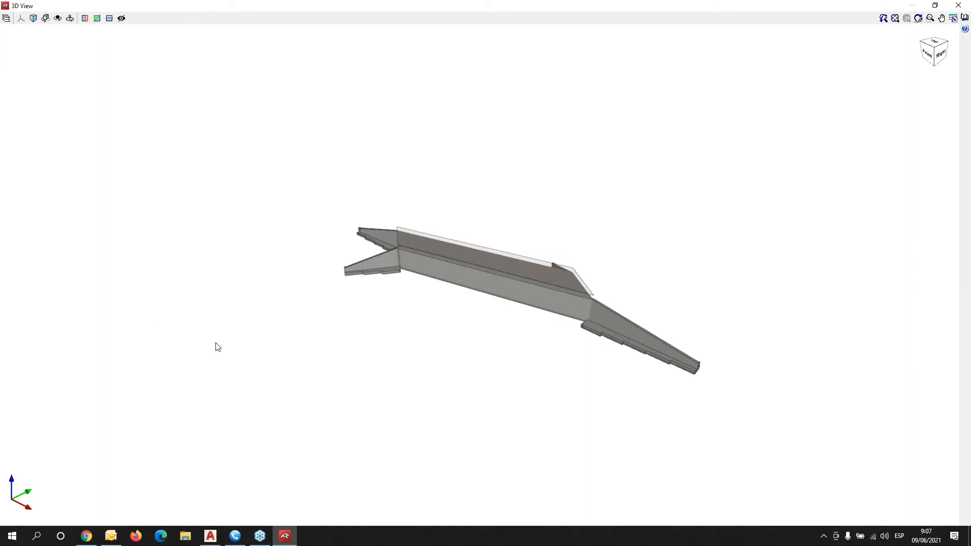
pyautogui.moveTo(330, 385); pyautogui.dragTo(442, 310)
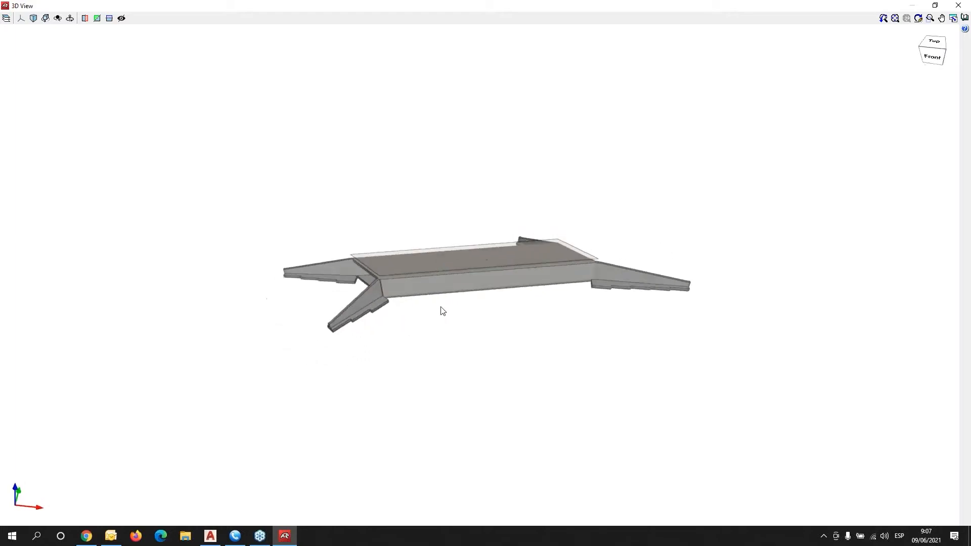
pyautogui.scroll(3, 517, 266)
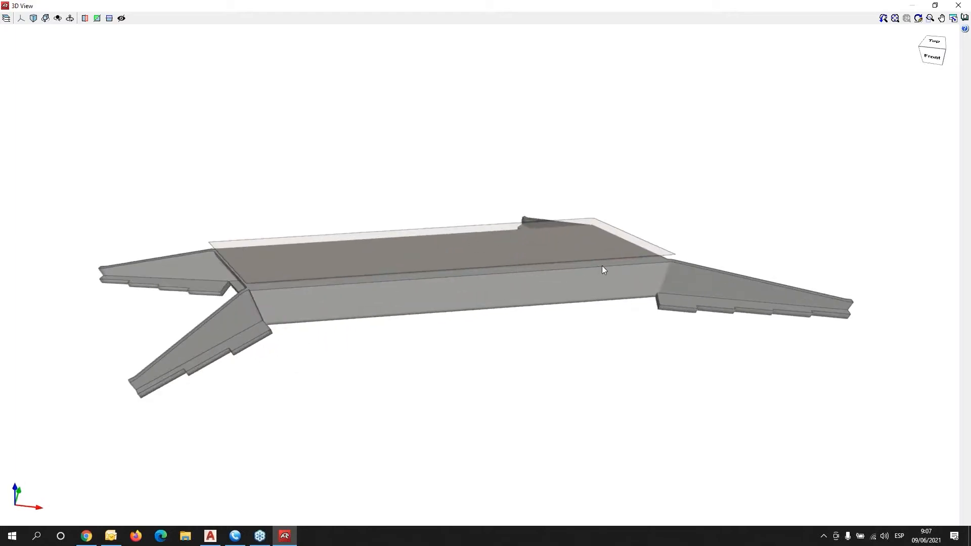
pyautogui.scroll(3, 602, 265)
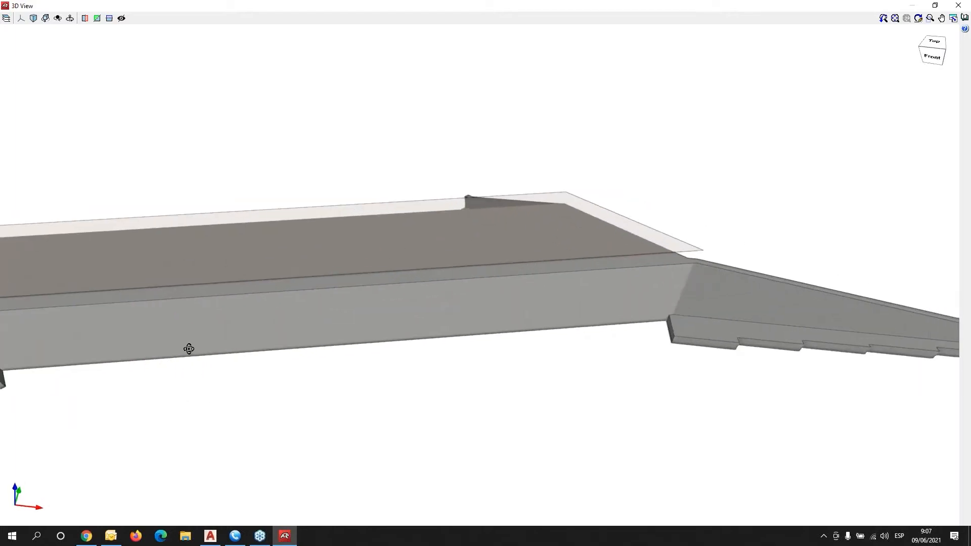
pyautogui.keyDown('shift'); pyautogui.moveTo(188, 349); pyautogui.dragTo(276, 368, button='middle'); pyautogui.keyUp('shift')
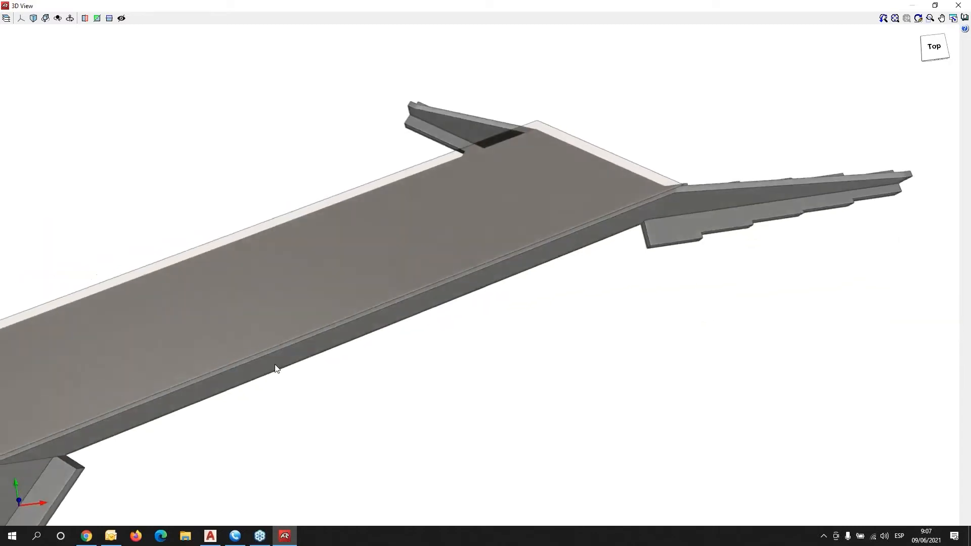
pyautogui.scroll(-3, 275, 368)
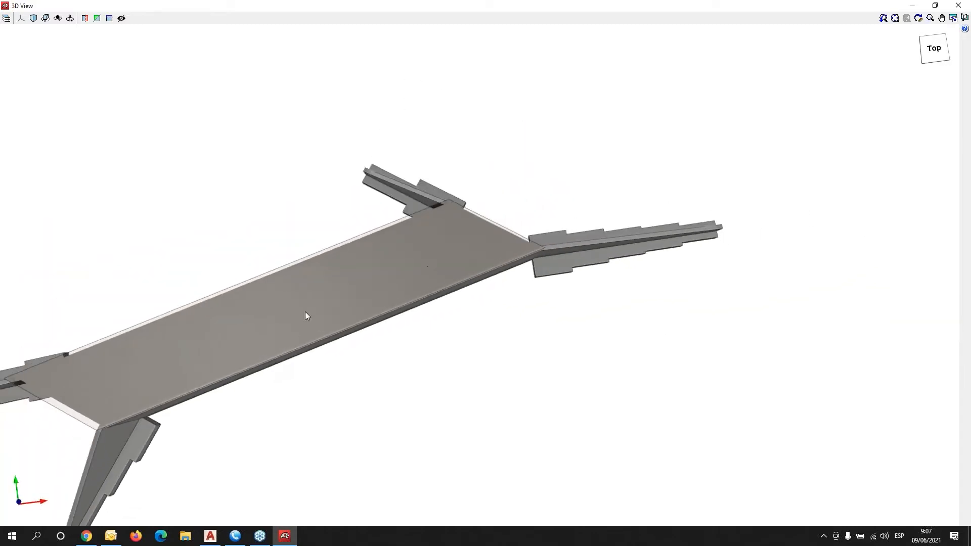
pyautogui.keyDown('shift'); pyautogui.moveTo(340, 349); pyautogui.dragTo(413, 245, button='middle'); pyautogui.keyUp('shift')
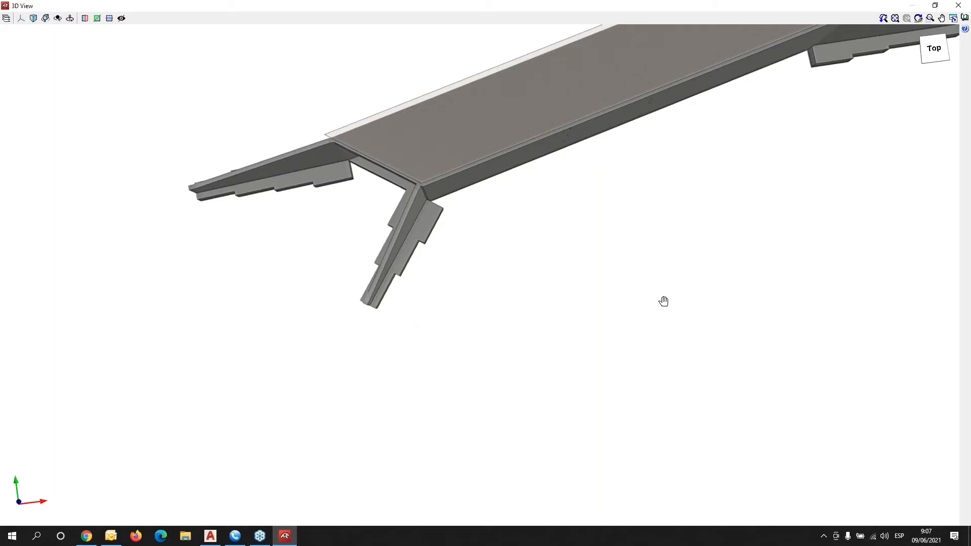
pyautogui.moveTo(663, 301); pyautogui.dragTo(462, 376, button='middle')
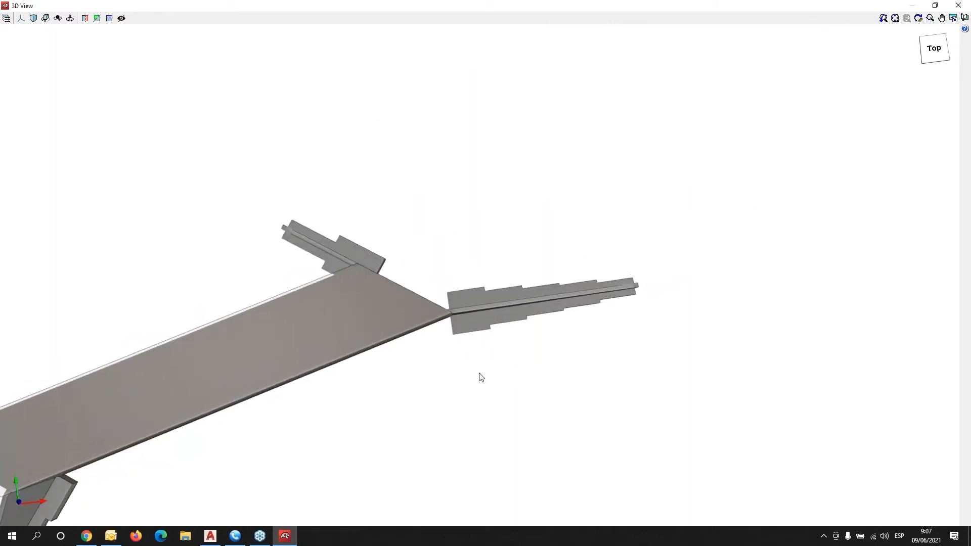
pyautogui.click(966, 7)
# Zoom and pan around the culvert plan to review the four wingwalls over the CAD template.
pyautogui.scroll(3, 556, 293)
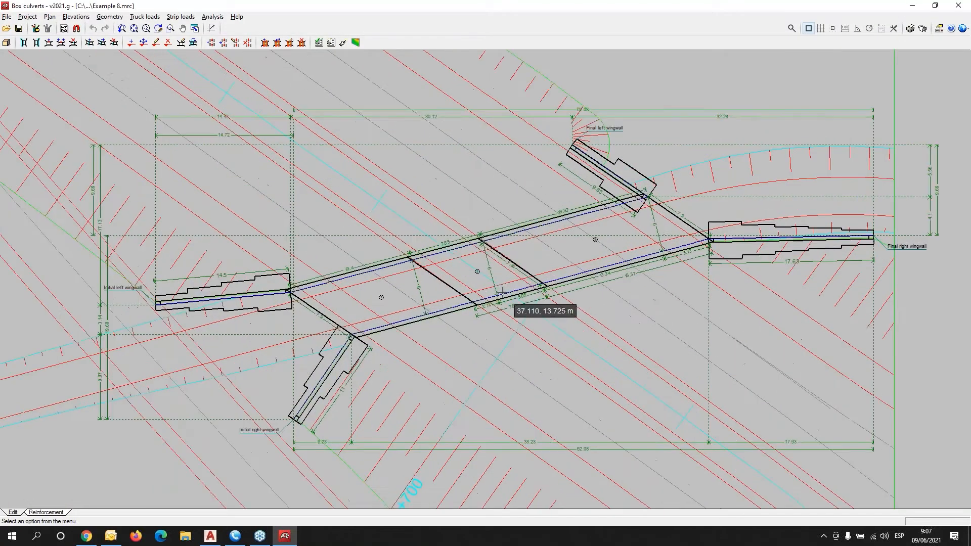
pyautogui.scroll(3, 556, 293)
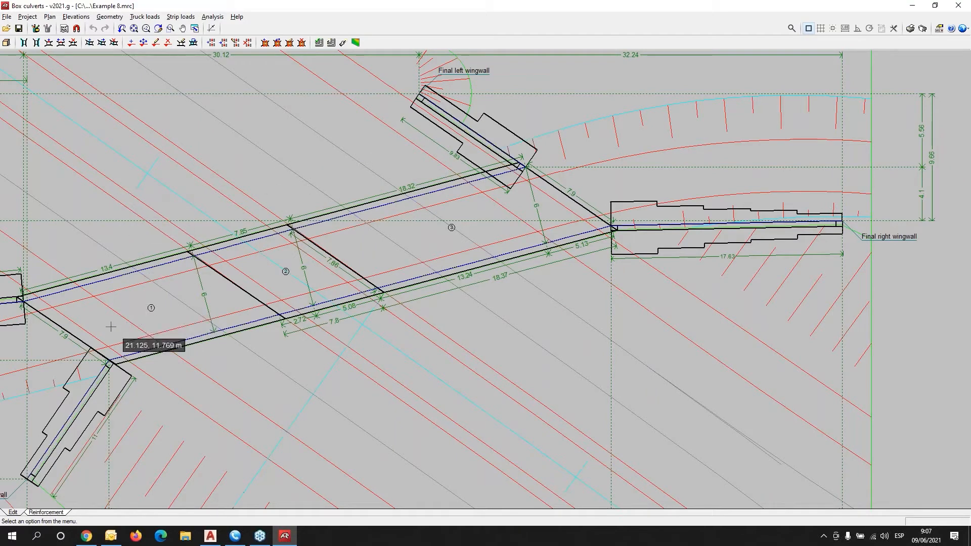
pyautogui.scroll(-2, 177, 292)
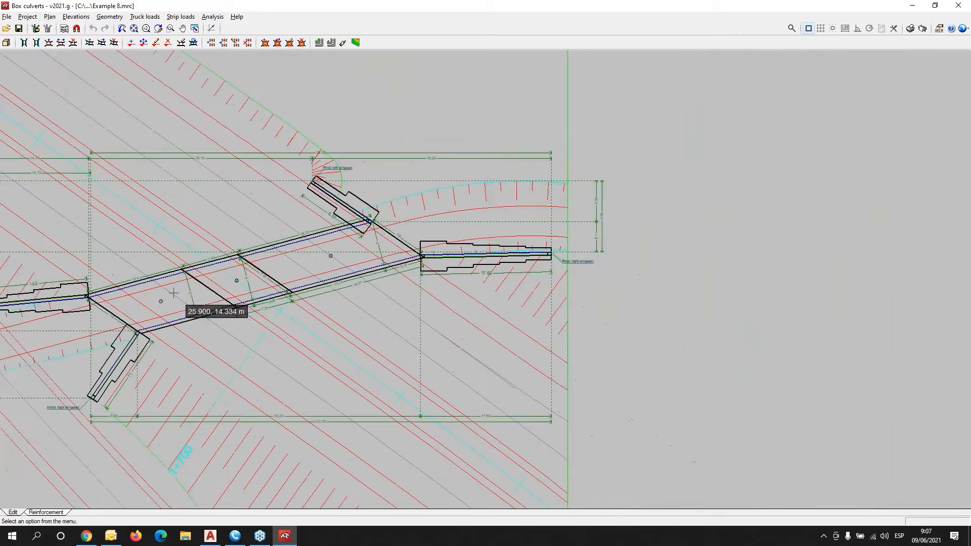
pyautogui.moveTo(177, 292); pyautogui.dragTo(233, 298, button='middle')
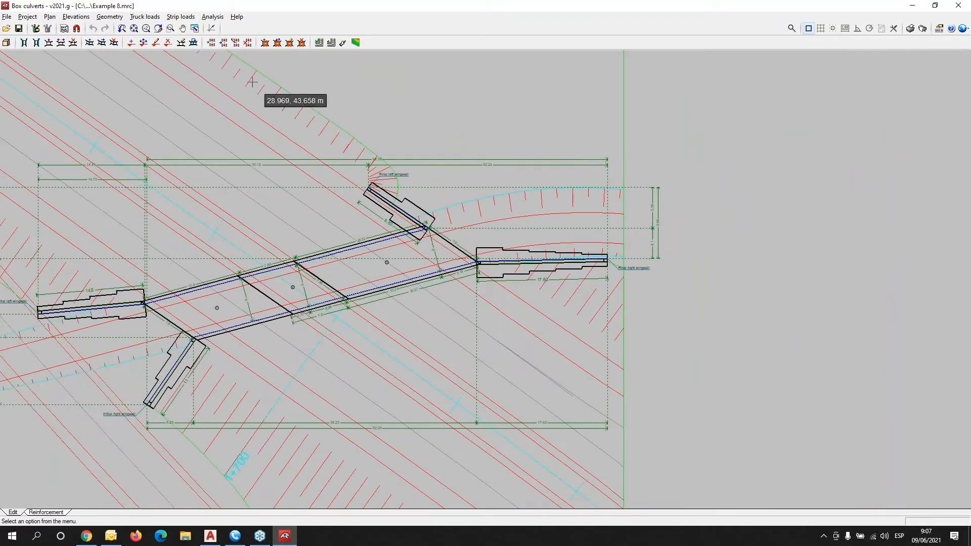
pyautogui.moveTo(387, 253); pyautogui.dragTo(449, 238, button='middle')
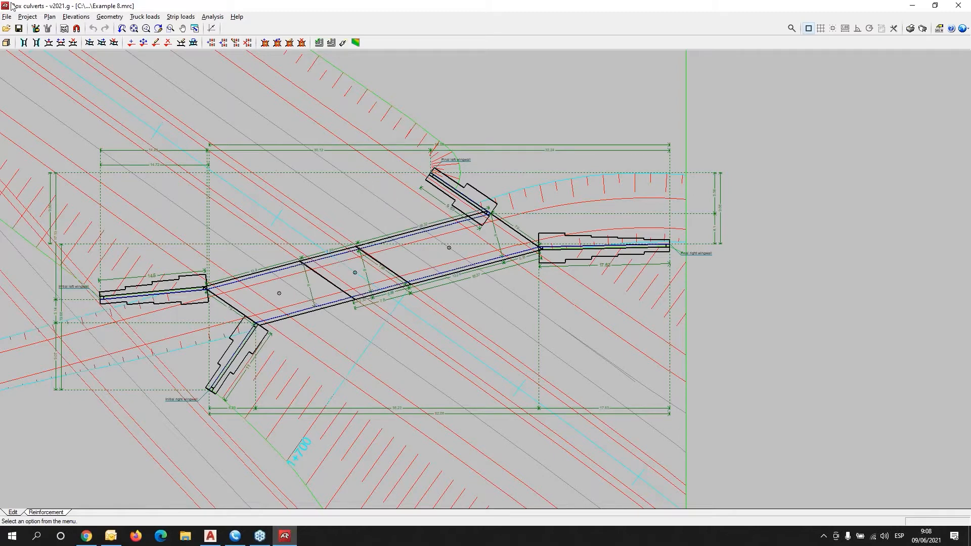
pyautogui.click(9, 17)
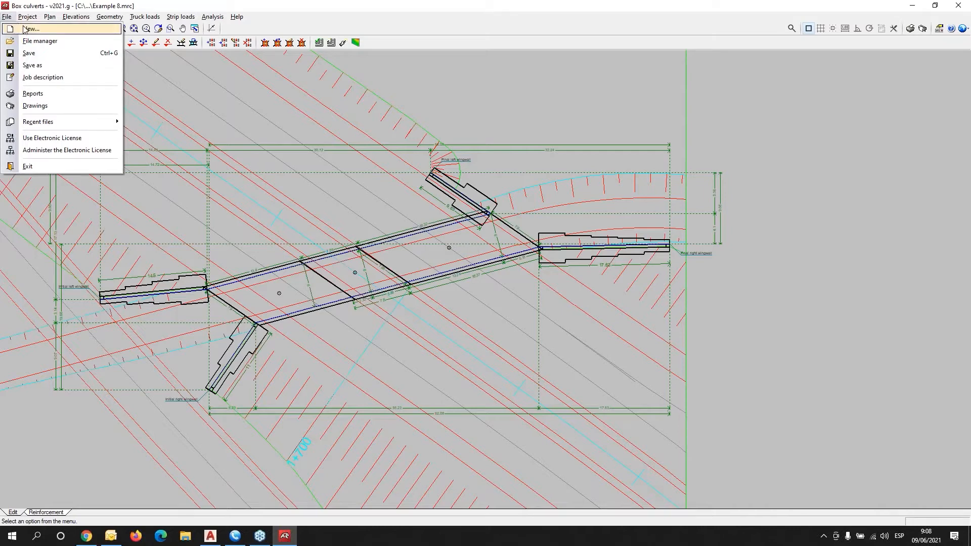
# Create a new job named 'new', overwriting the existing file, using the Assistant for straight culverts.
pyautogui.click(29, 29)
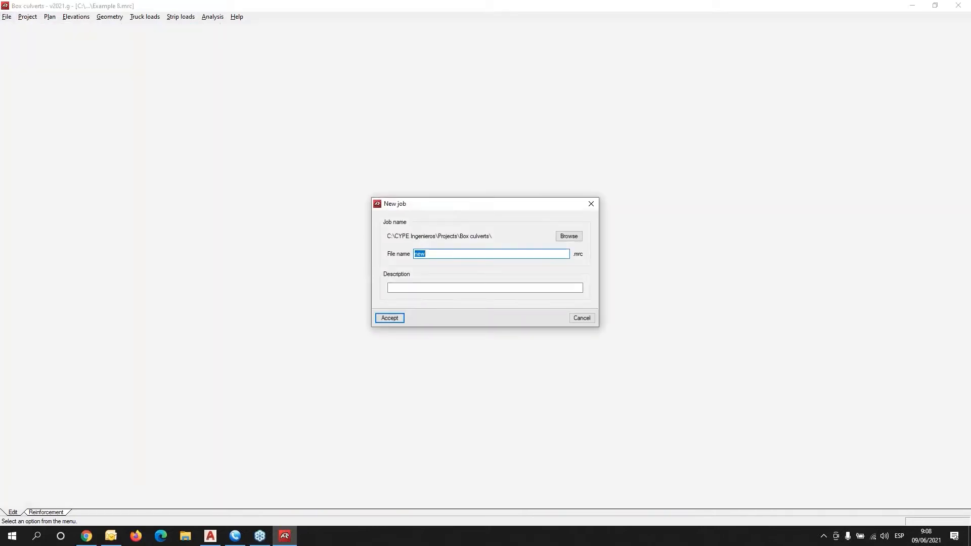
pyautogui.click(433, 254)
pyautogui.click(391, 318)
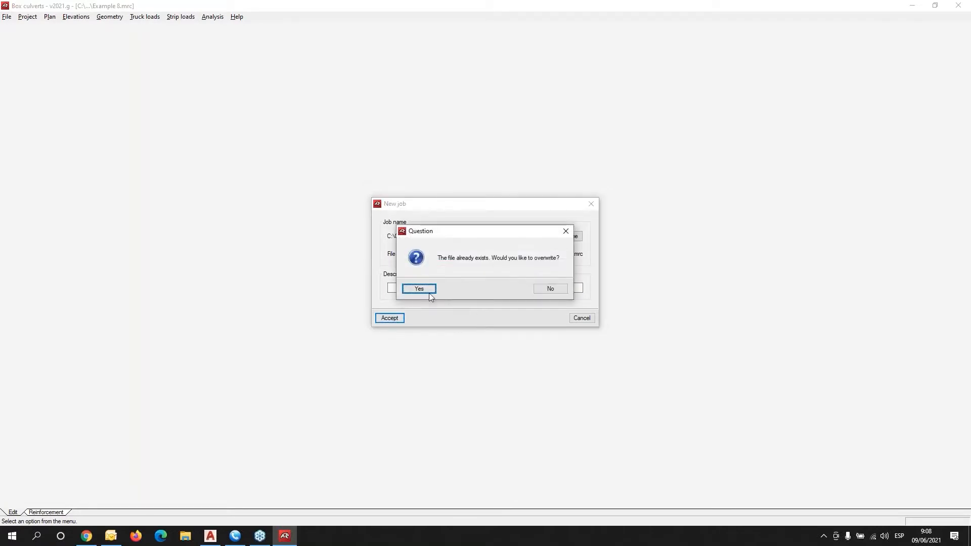
pyautogui.click(426, 290)
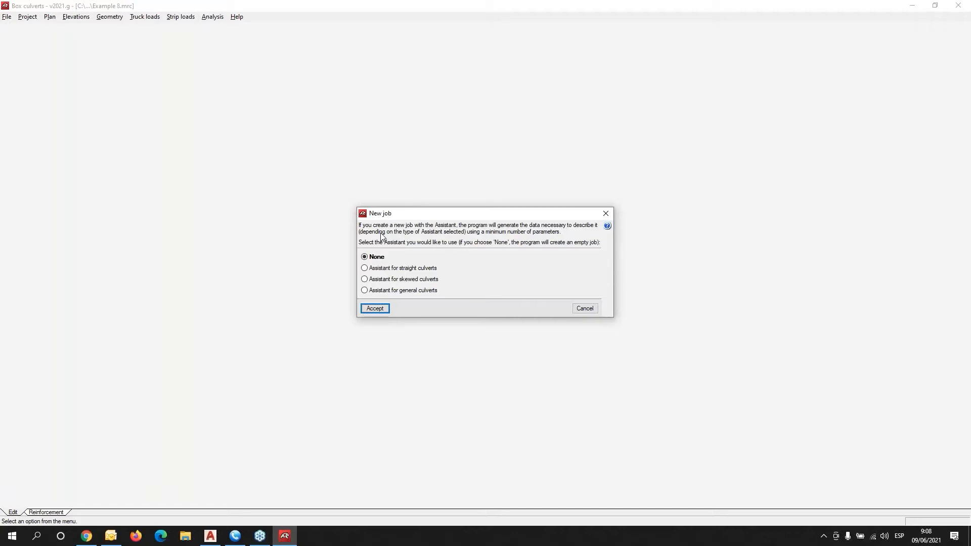
pyautogui.click(380, 269)
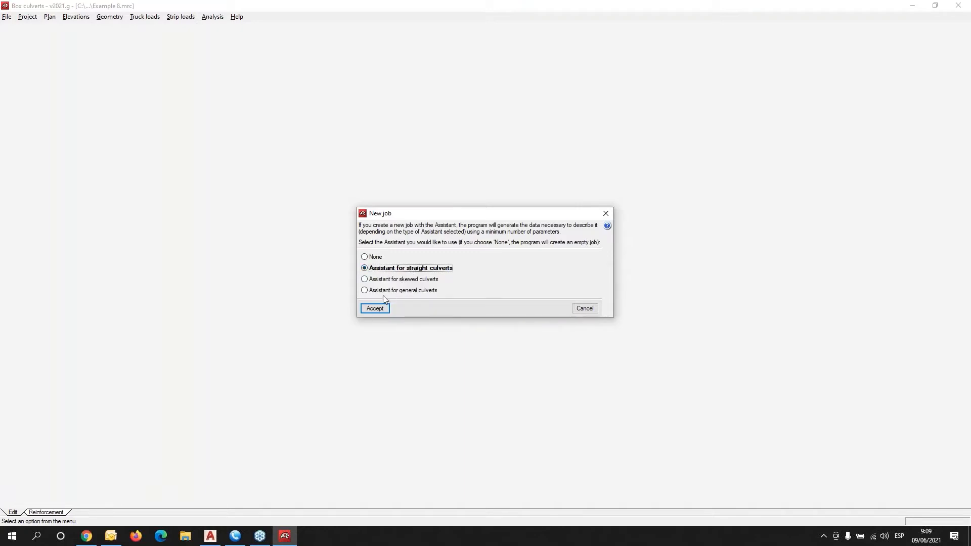
pyautogui.click(375, 307)
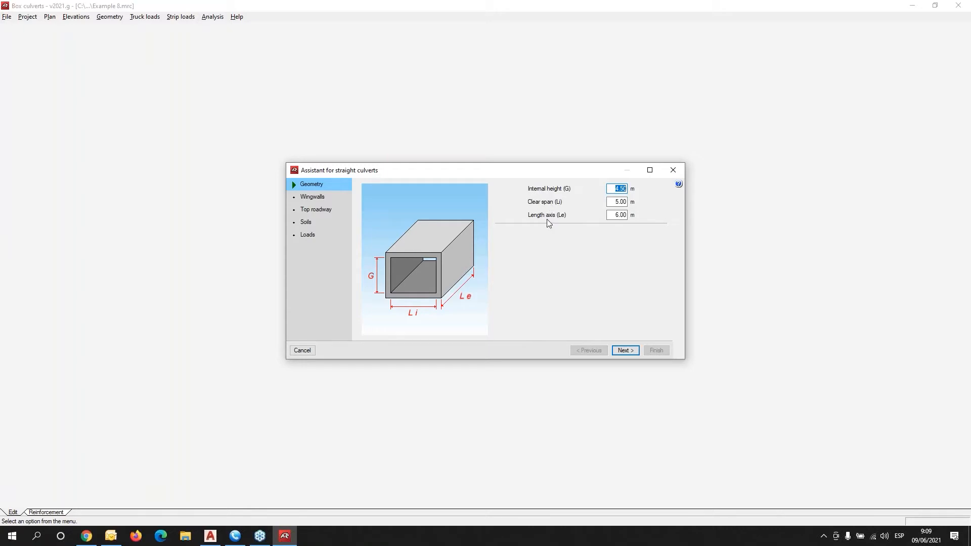
# Set the culvert's axis length (Le) to 10 m and advance to the Wingwalls page.
pyautogui.click(617, 215)
pyautogui.write('10')
pyautogui.click(629, 352)
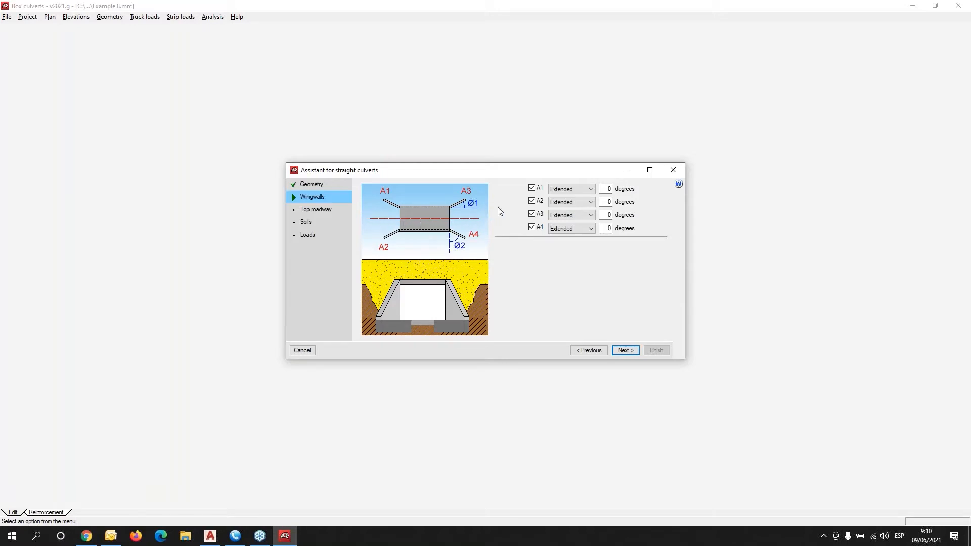
# Set wingwall angles A1 and A2 to 25 degrees each.
pyautogui.click(605, 189)
pyautogui.write('26')
pyautogui.press('BackSpace')
pyautogui.write('5')
pyautogui.press('Tab')
pyautogui.click(606, 201)
pyautogui.write('25')
pyautogui.press('Tab')
# Set wingwall A3 to 35 degrees and A4 to 30 degrees, then continue to Top roadway.
pyautogui.click(607, 215)
pyautogui.write('2')
pyautogui.press('Tab')
pyautogui.click(607, 228)
pyautogui.write('30')
pyautogui.click(630, 352)
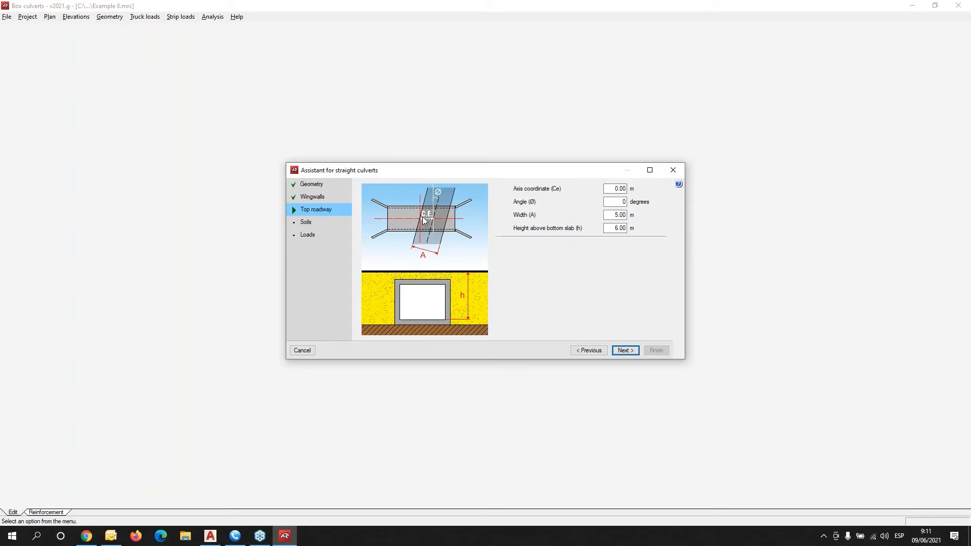
# Keep the Top roadway defaults (5.00 m width, 6.00 m height) and continue to Soils.
pyautogui.click(614, 189)
pyautogui.click(627, 352)
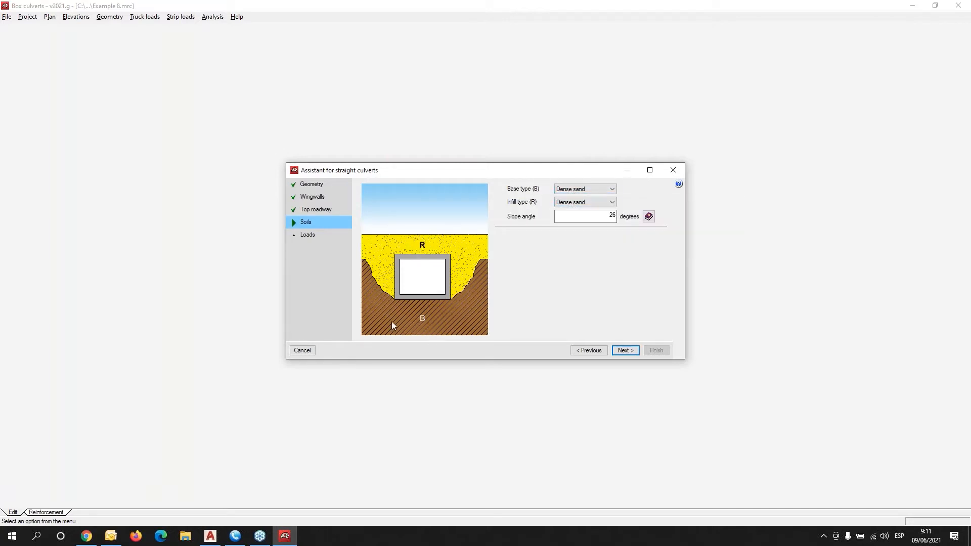
# Drop down the Base type (B) soil list, ranging from Gravel to Soft clay.
pyautogui.click(608, 191)
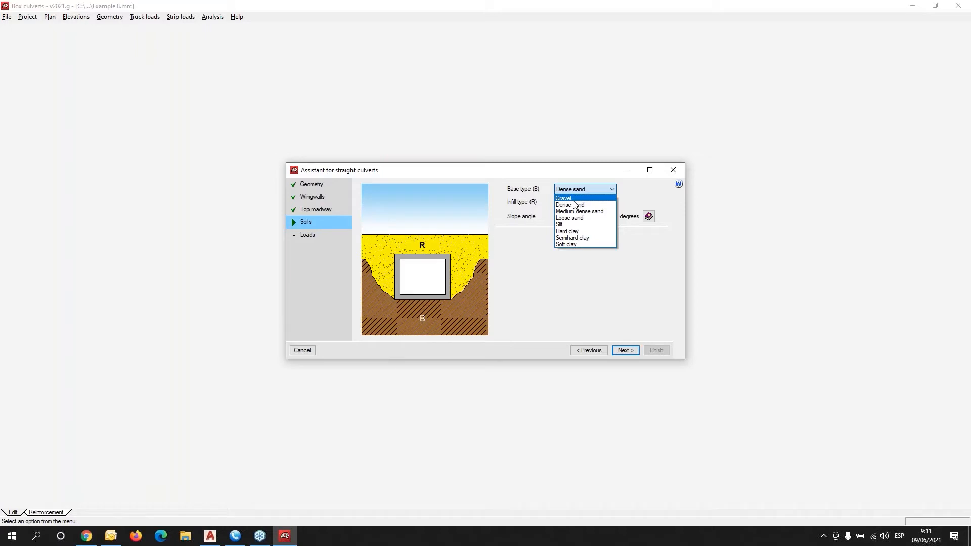
# Set the base soil to Hard clay and the infill soil to Semihard clay, and enable field help.
pyautogui.click(582, 238)
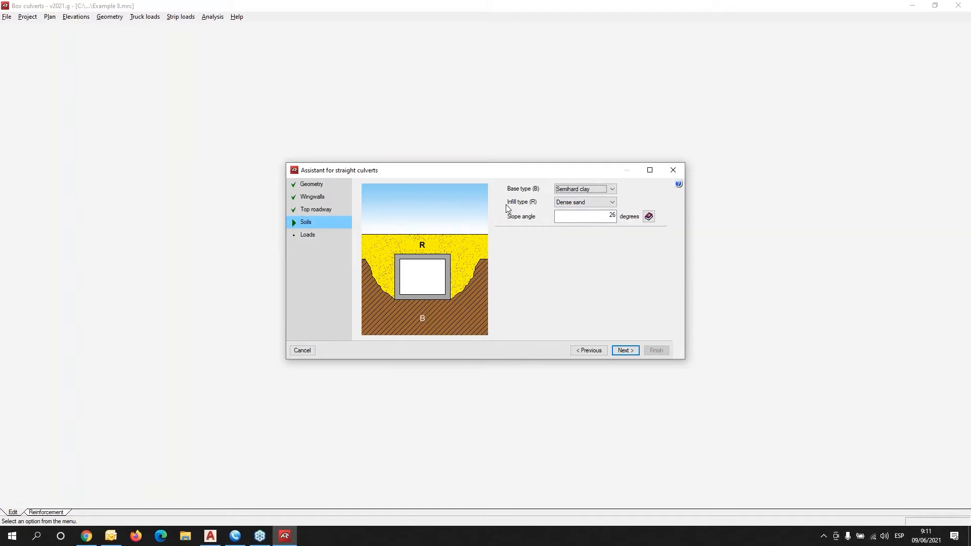
pyautogui.moveTo(522, 206)
pyautogui.click(610, 191)
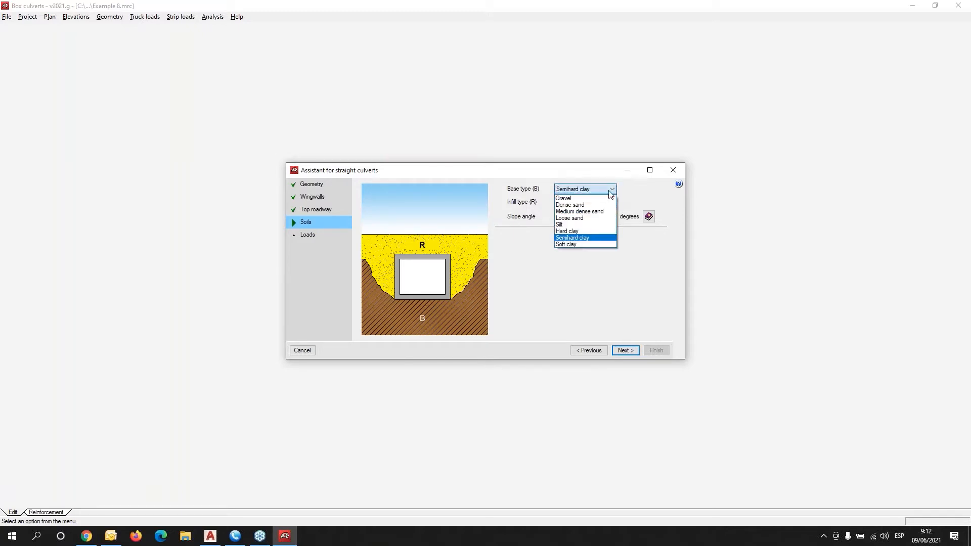
pyautogui.click(584, 232)
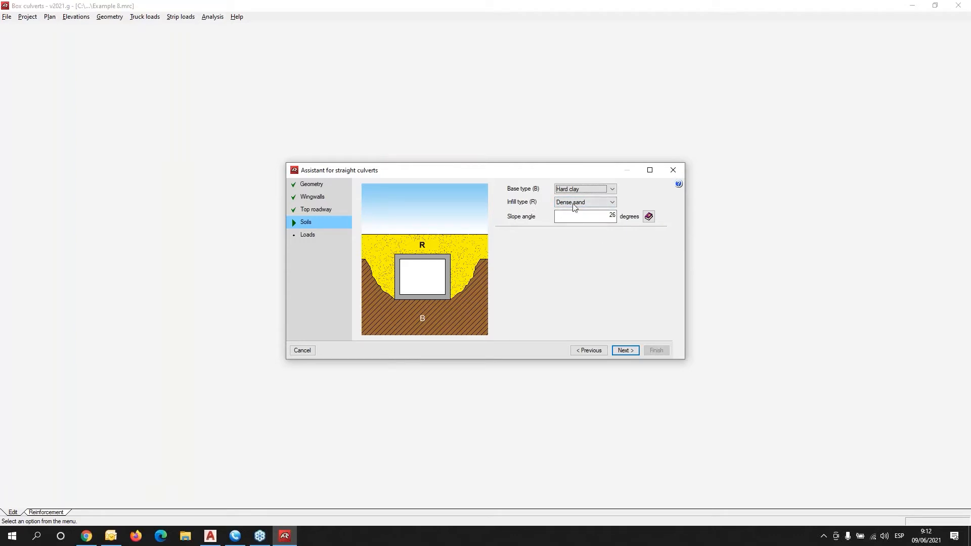
pyautogui.click(612, 202)
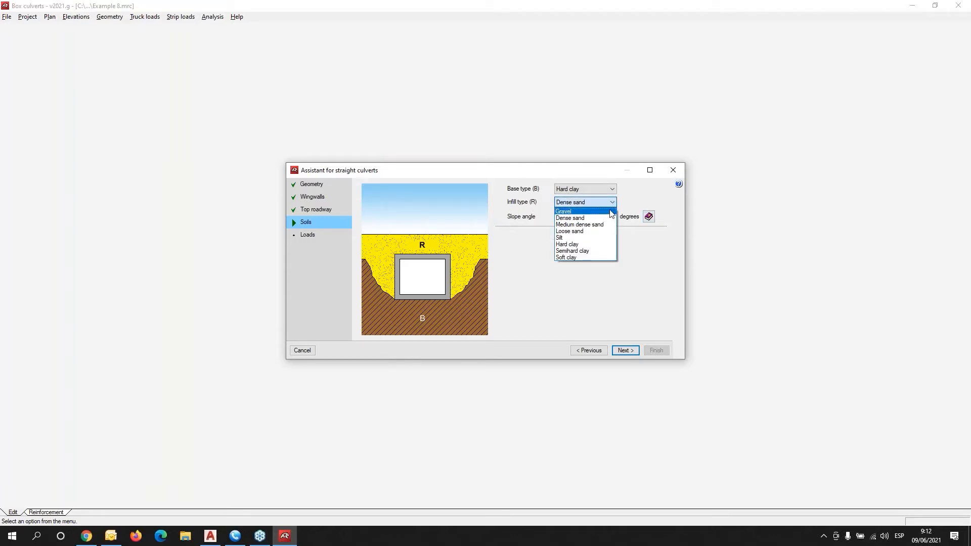
pyautogui.click(598, 251)
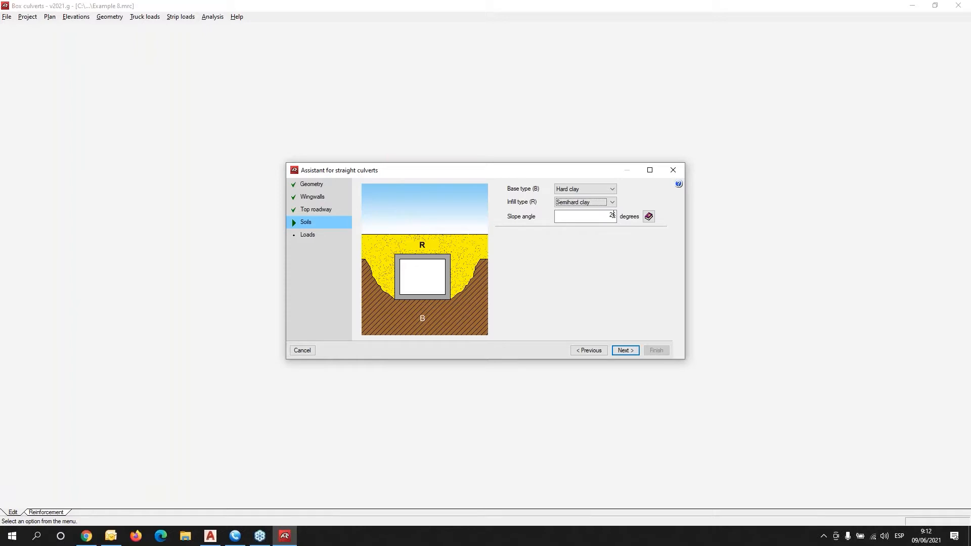
pyautogui.click(679, 186)
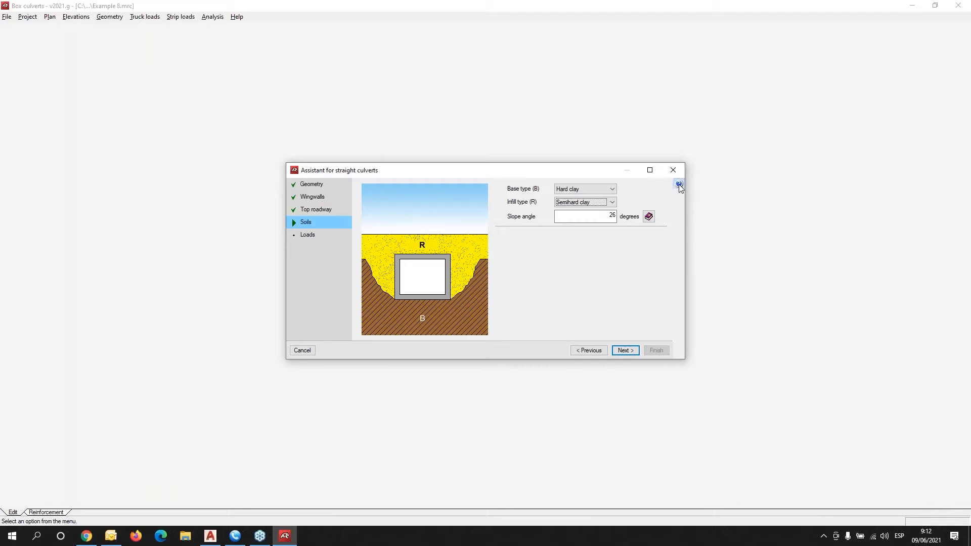
pyautogui.click(517, 187)
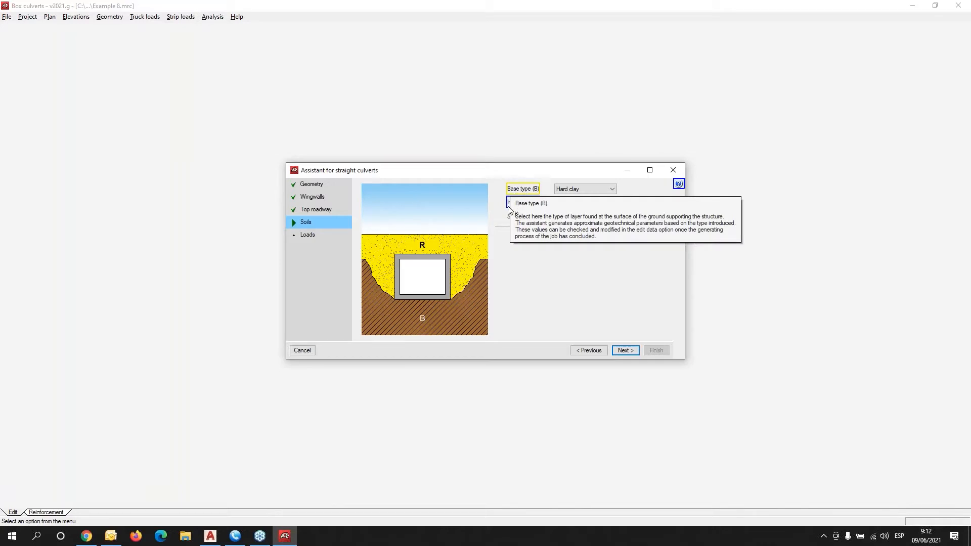
pyautogui.click(509, 204)
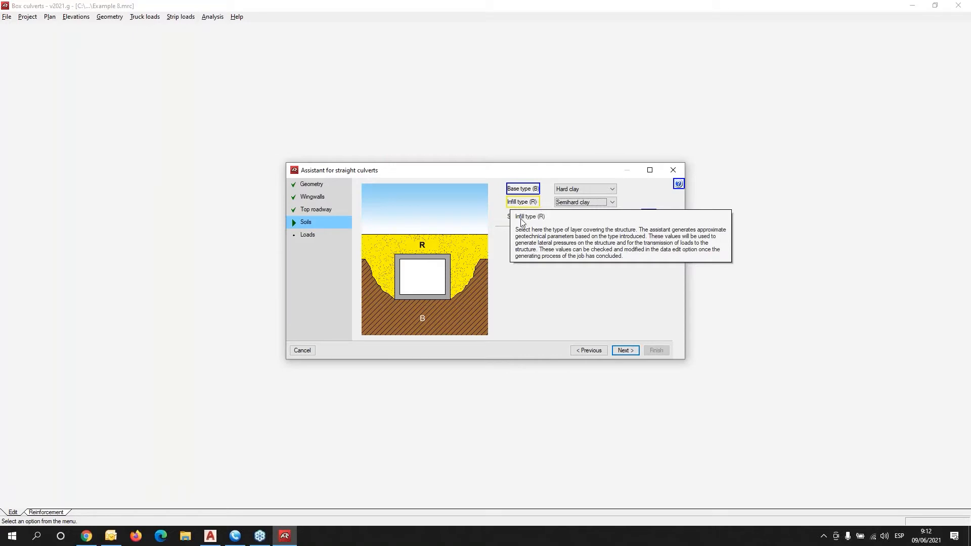
pyautogui.click(588, 301)
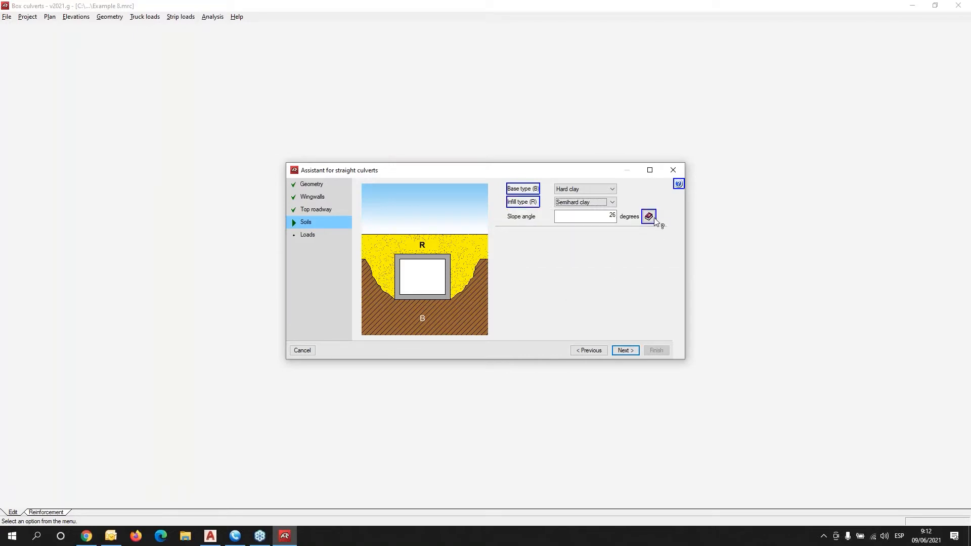
pyautogui.click(630, 248)
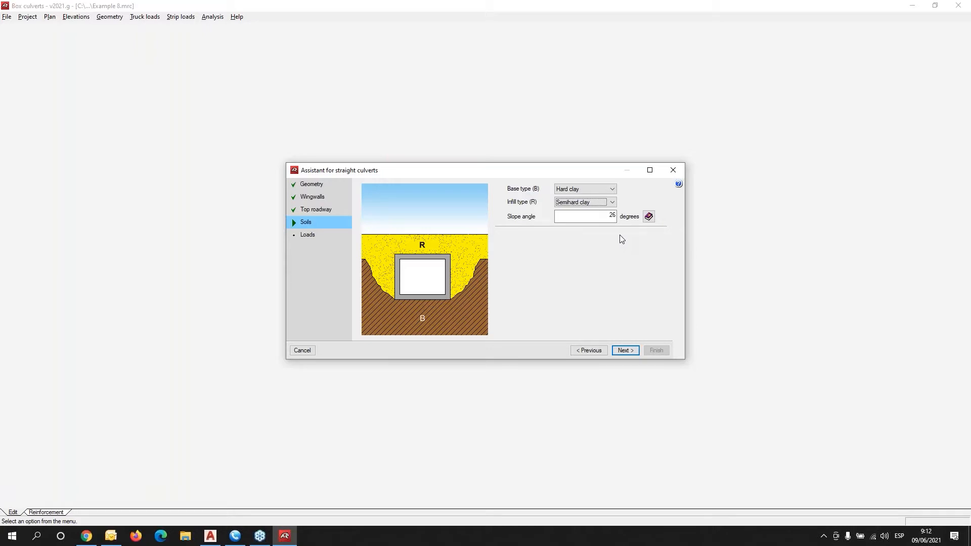
pyautogui.click(651, 218)
pyautogui.moveTo(514, 201); pyautogui.dragTo(414, 337)
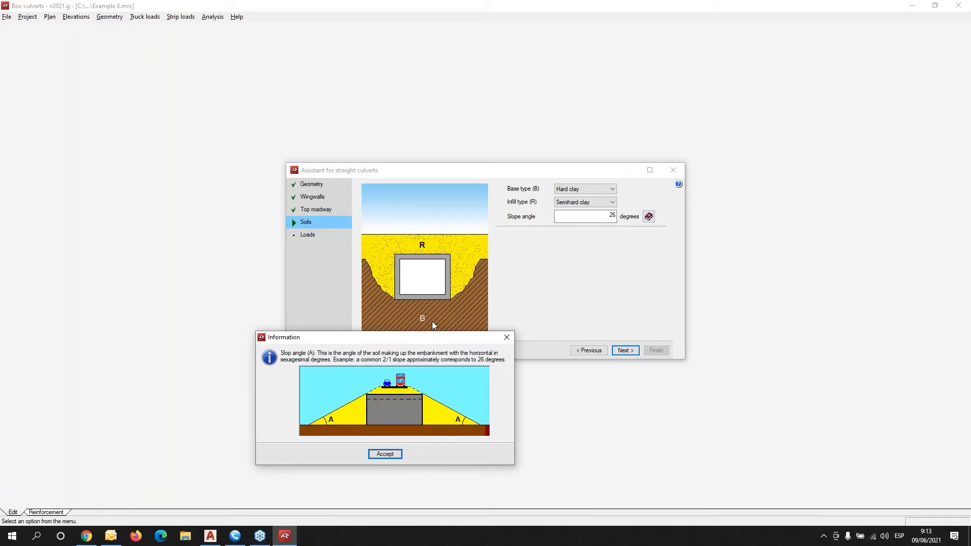
pyautogui.click(508, 336)
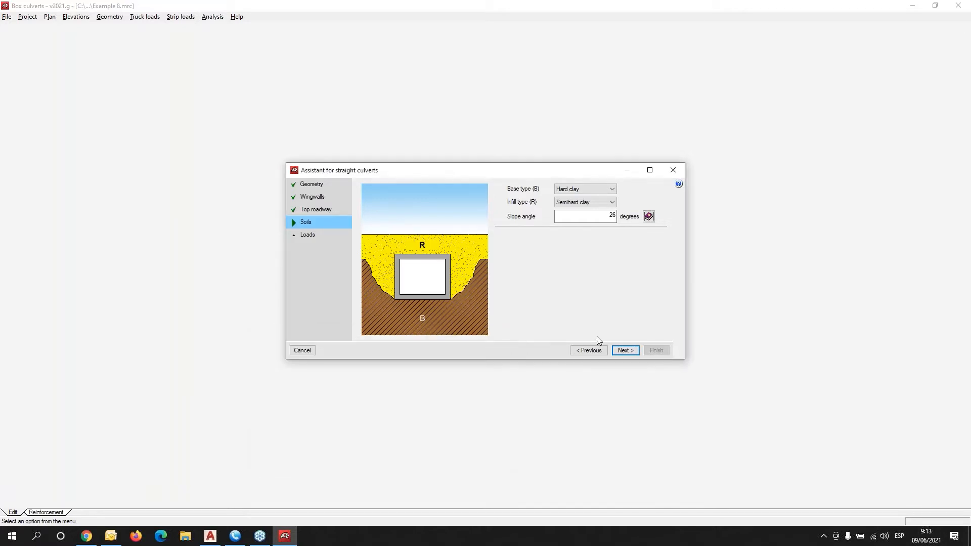
# Choose RSA Class I truck load generation, try to finish, and dismiss the slope-angle warning.
pyautogui.click(625, 351)
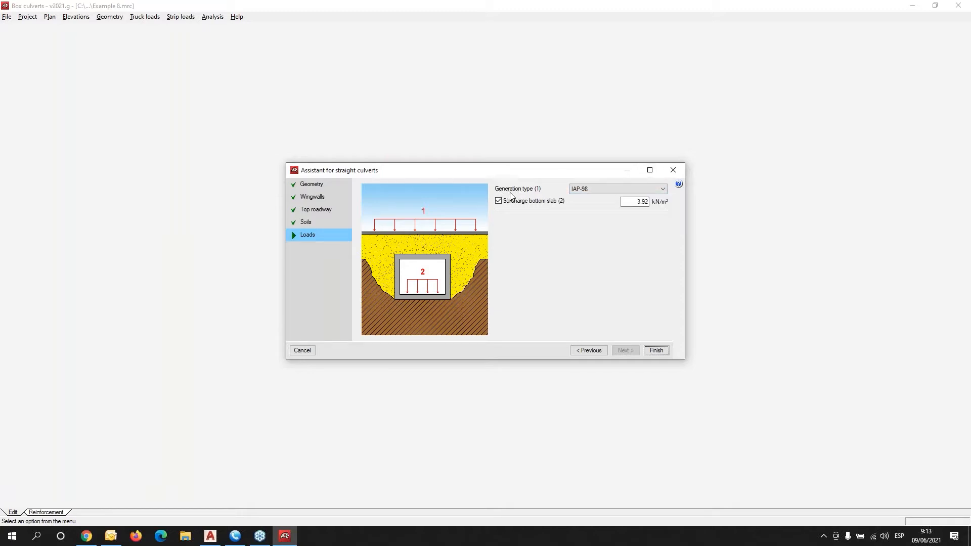
pyautogui.click(603, 190)
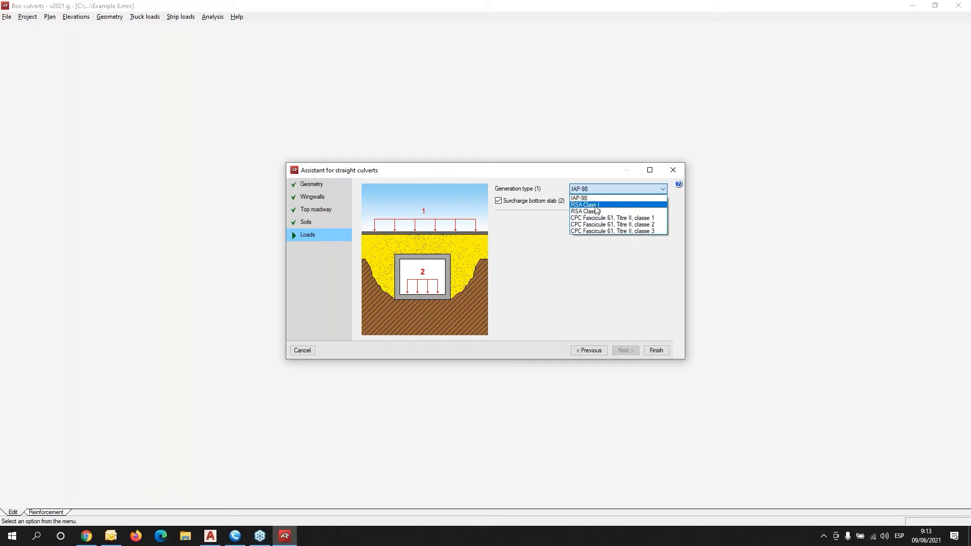
pyautogui.click(597, 205)
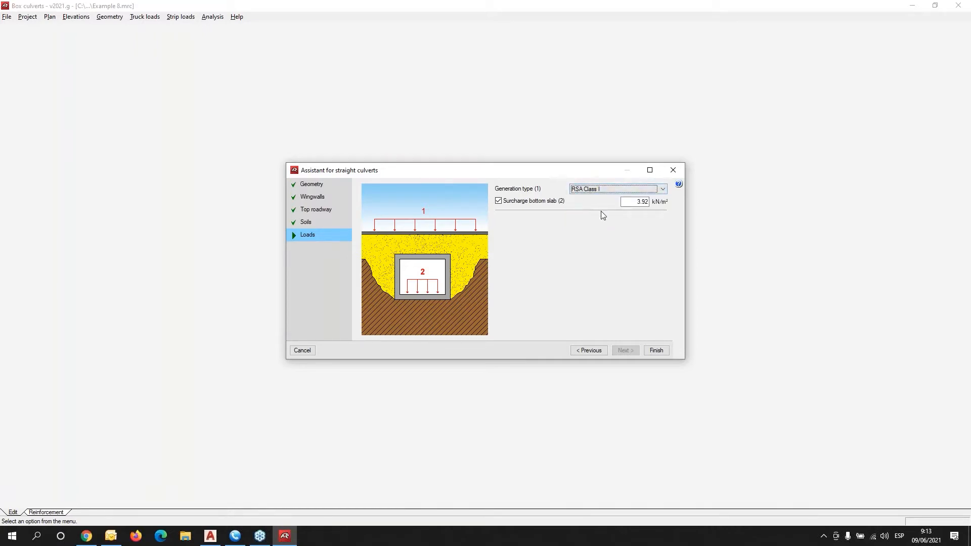
pyautogui.click(657, 350)
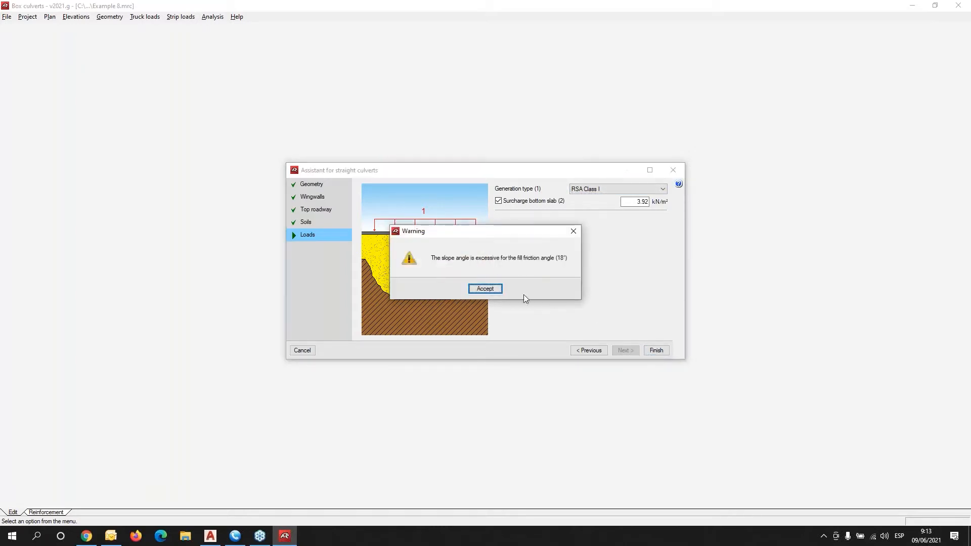
pyautogui.click(474, 291)
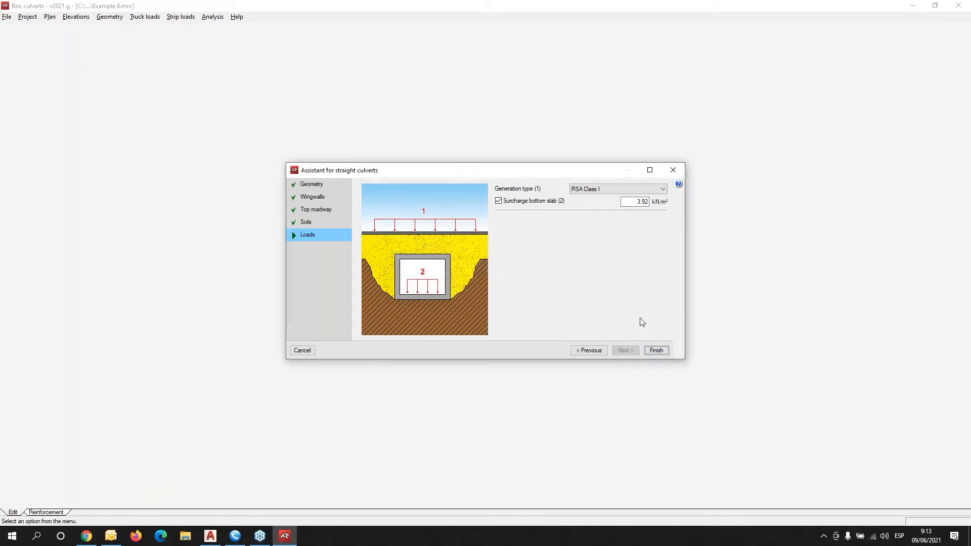
# Return to the Soils page, correct the slope angle to 18 degrees, and finish the assistant.
pyautogui.click(598, 351)
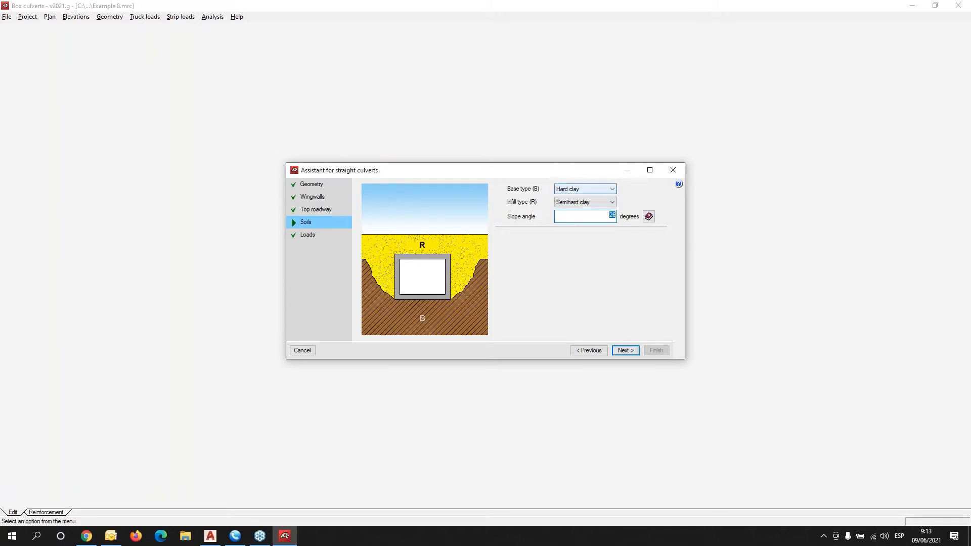
pyautogui.write('18')
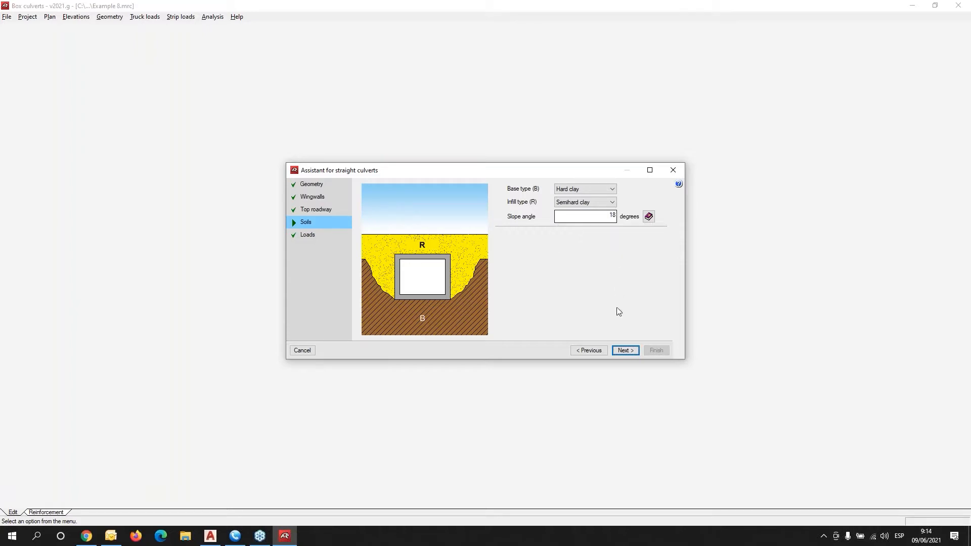
pyautogui.click(626, 351)
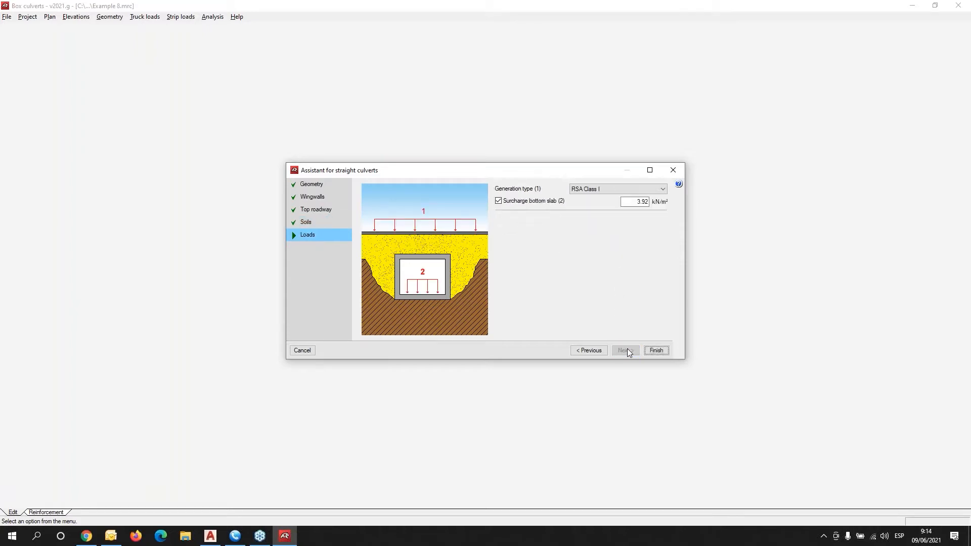
pyautogui.click(657, 350)
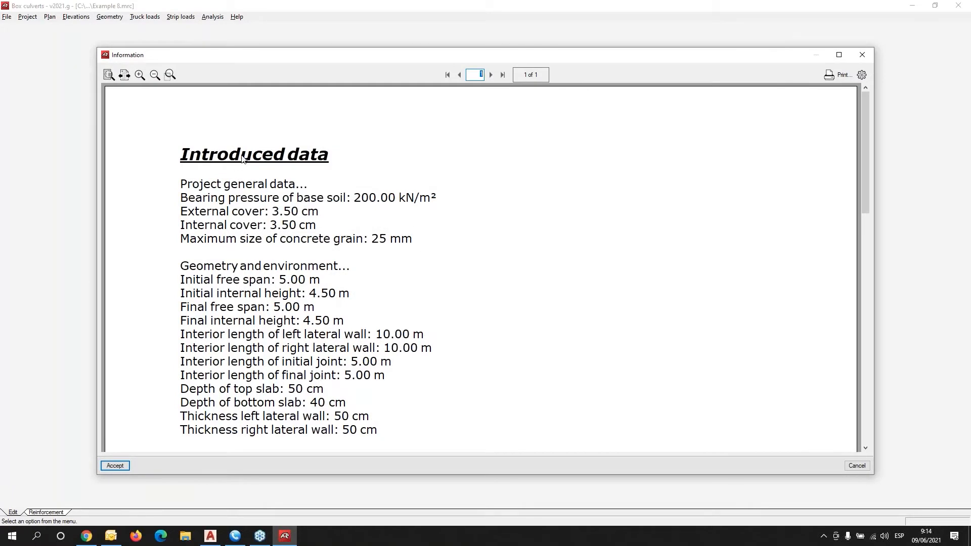
# Review the Introduced data report and accept it to load the new1.mrc job.
pyautogui.scroll(-10, 243, 158)
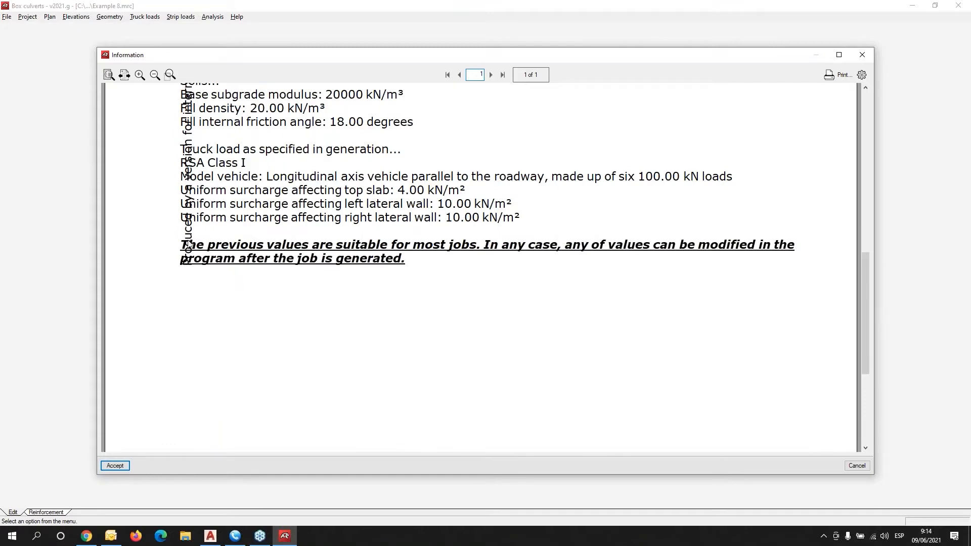
pyautogui.click(115, 466)
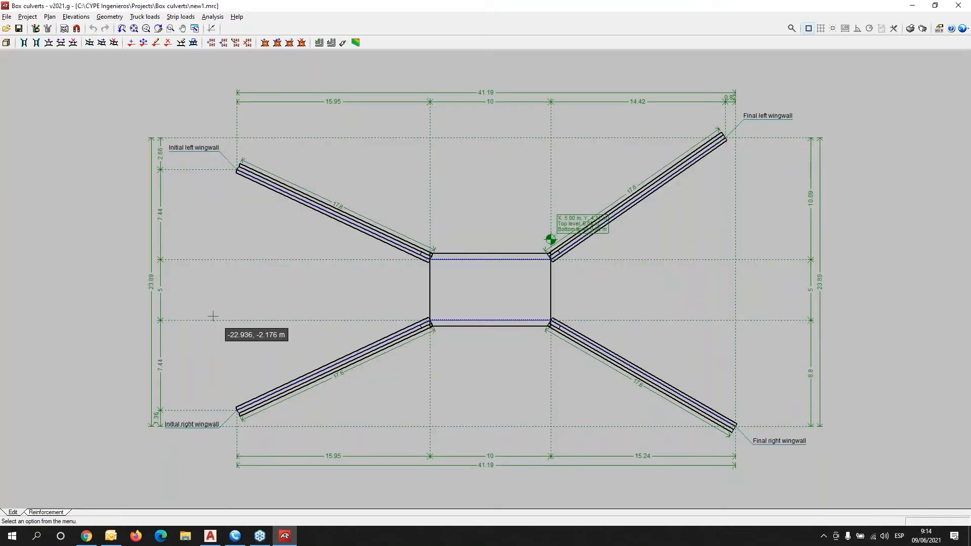
pyautogui.click(7, 42)
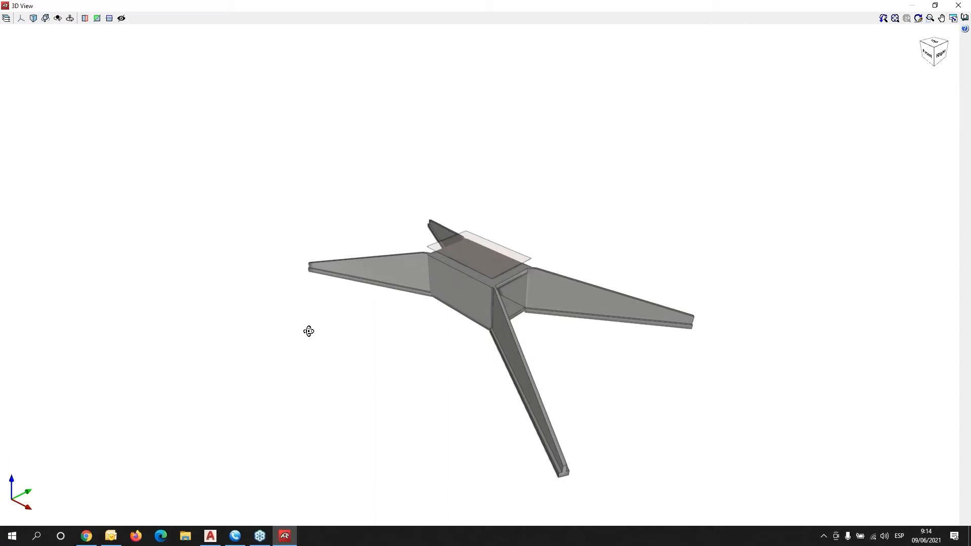
pyautogui.moveTo(308, 329); pyautogui.dragTo(238, 428, button='middle')
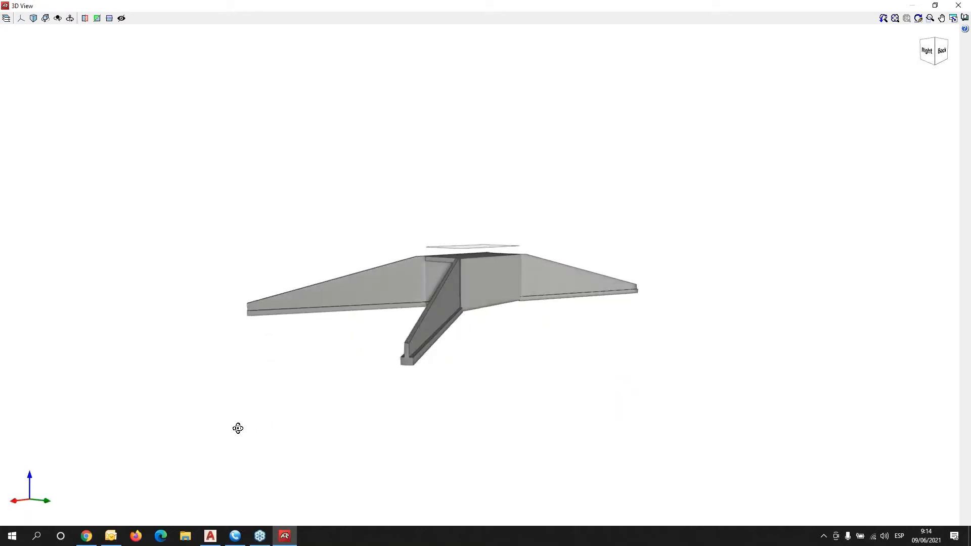
pyautogui.click(957, 8)
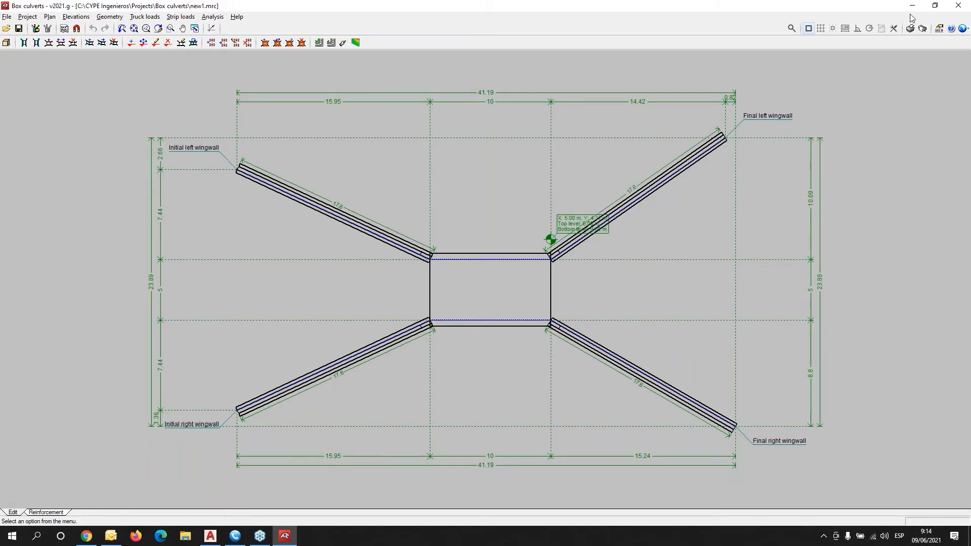
# Set the job's design code to ACI 318M-19 (USA).
pyautogui.click(963, 29)
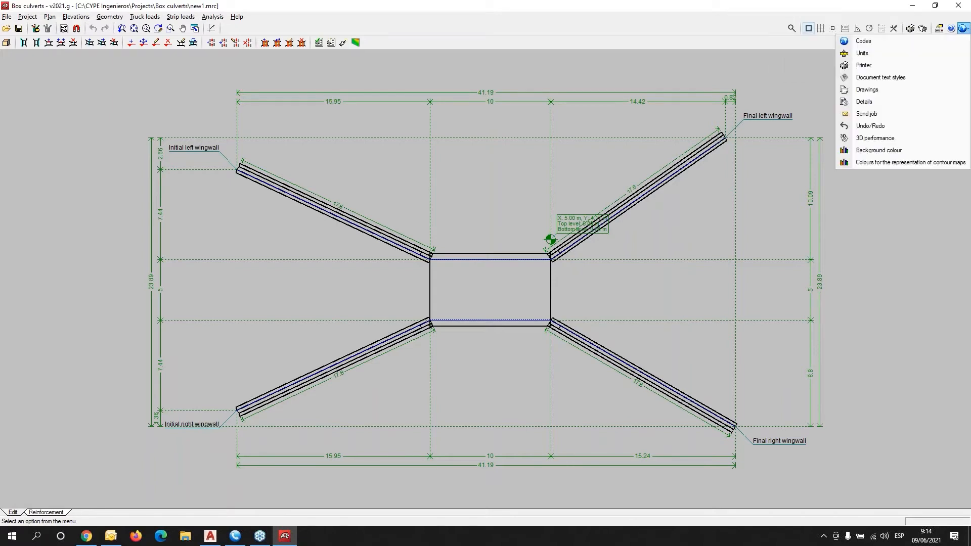
pyautogui.click(858, 43)
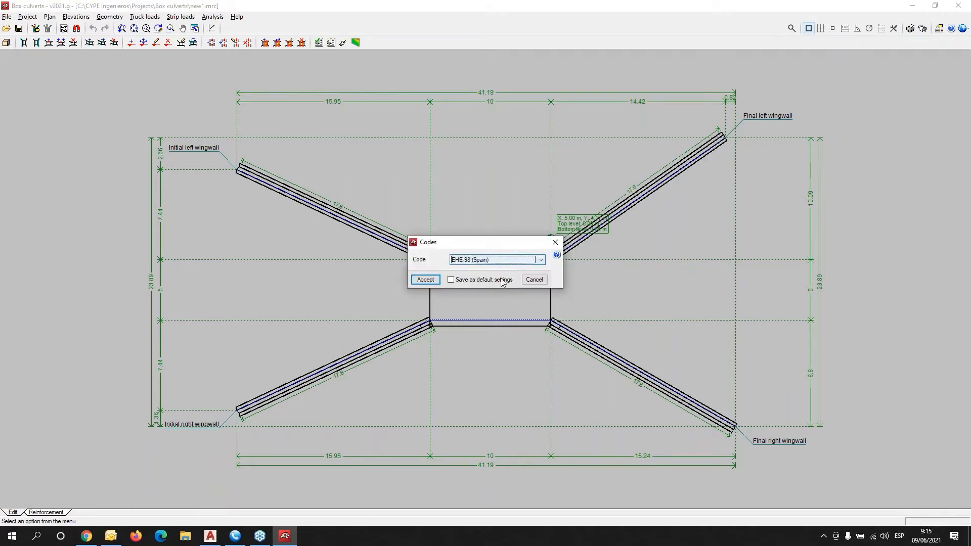
pyautogui.click(540, 260)
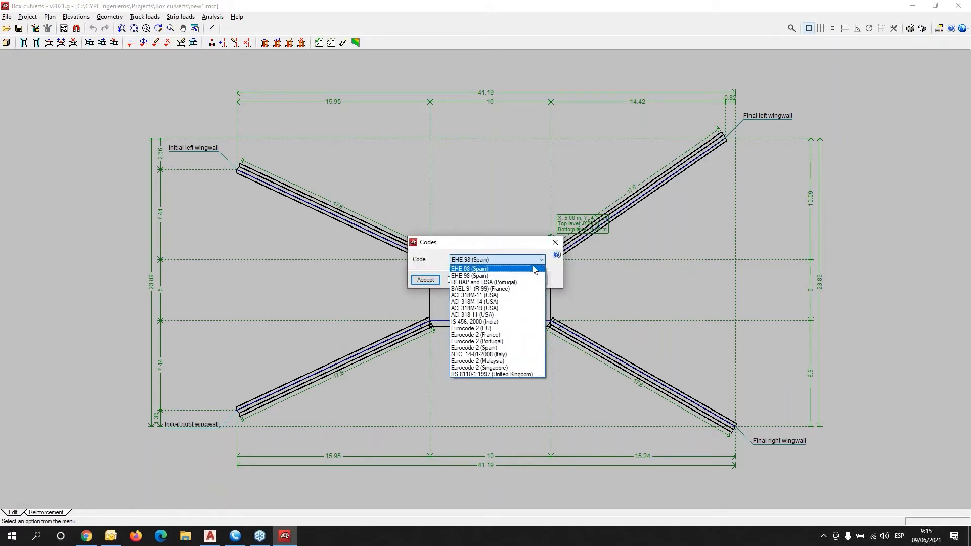
pyautogui.click(466, 309)
pyautogui.click(424, 279)
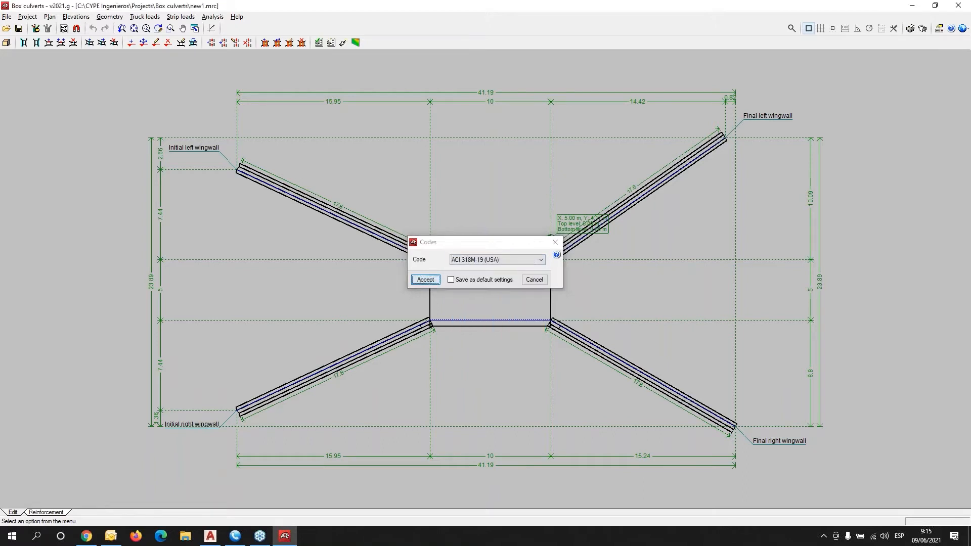
# Confirm International System units with joules in the units settings.
pyautogui.click(962, 31)
pyautogui.click(862, 55)
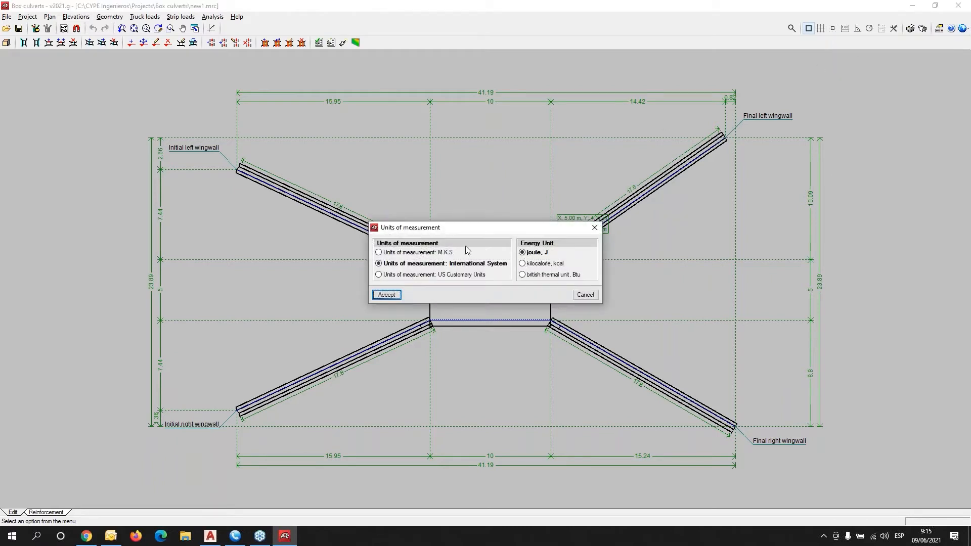
pyautogui.click(380, 298)
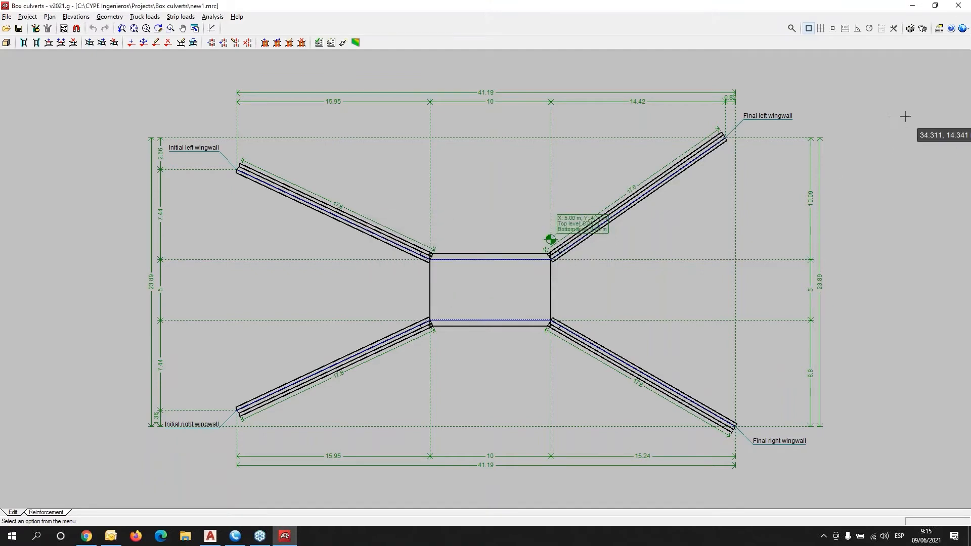
pyautogui.scroll(-1, 905, 116)
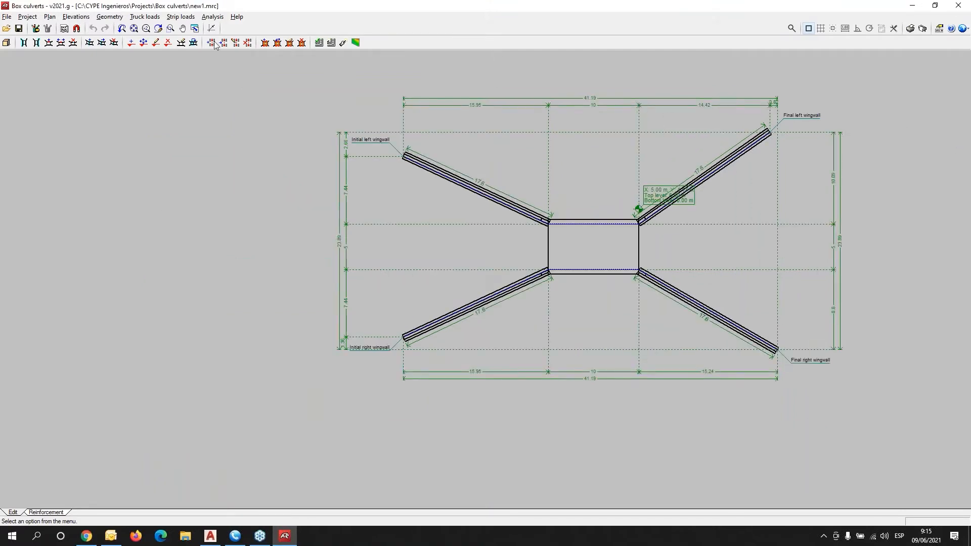
pyautogui.click(39, 20)
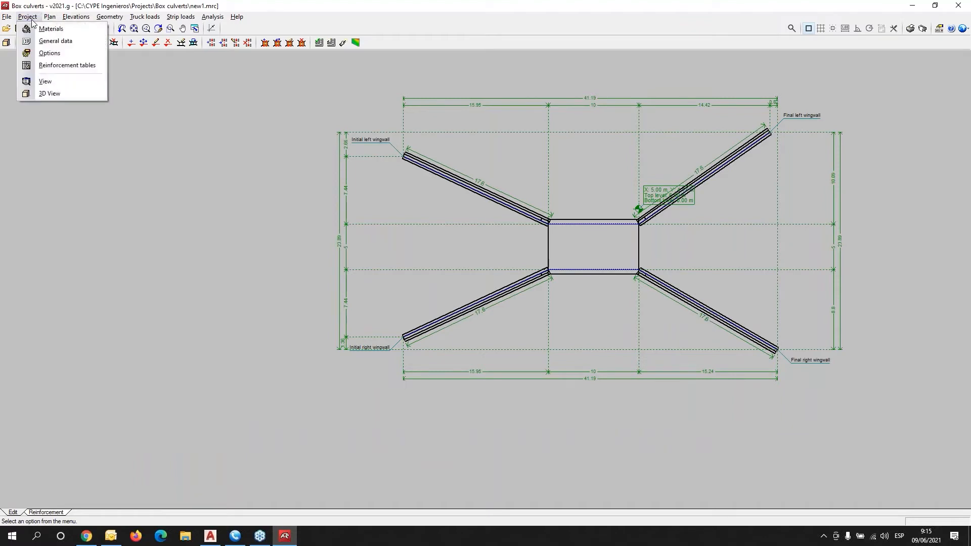
pyautogui.click(50, 29)
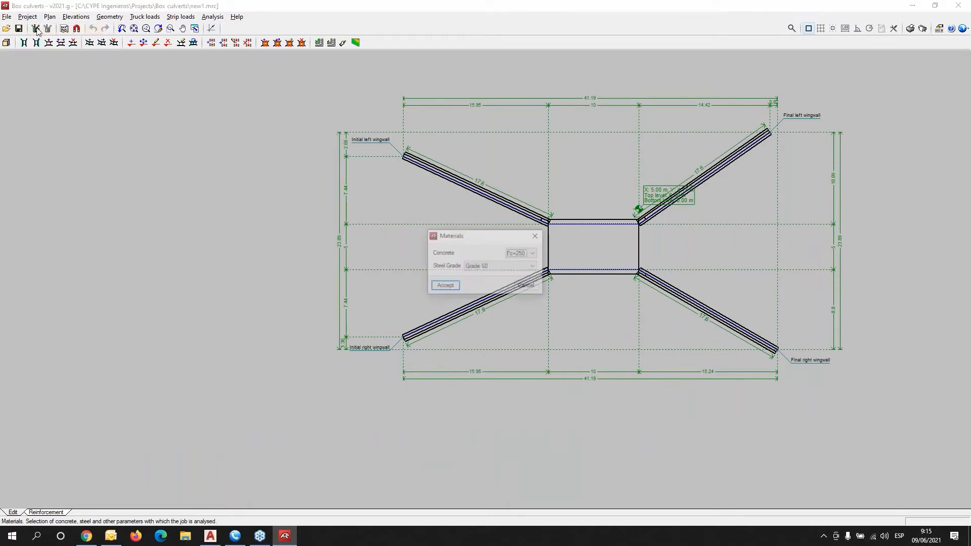
pyautogui.click(536, 255)
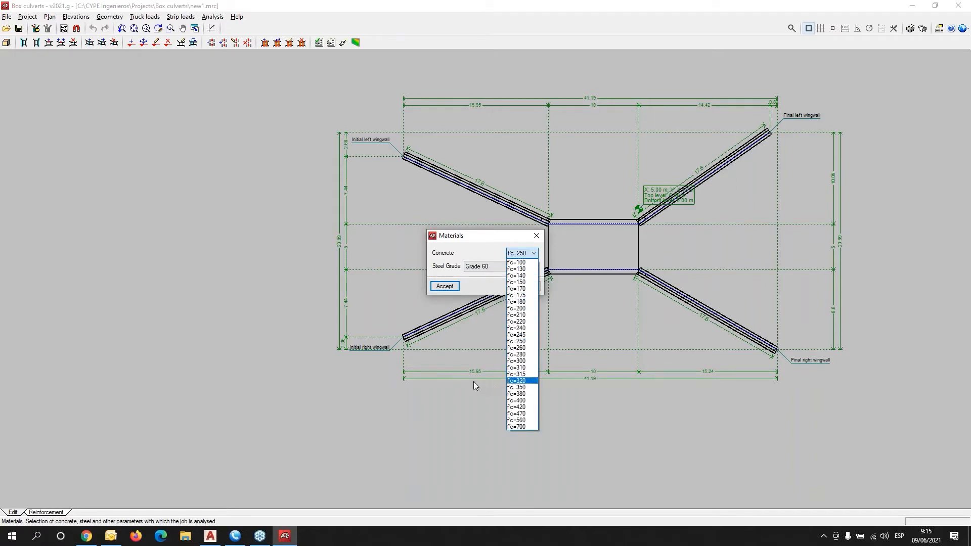
pyautogui.click(442, 266)
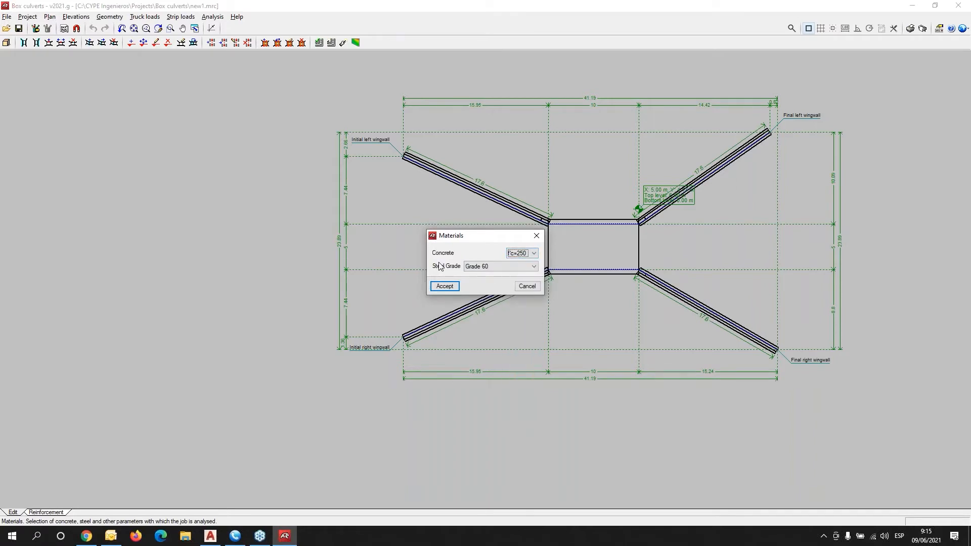
pyautogui.click(535, 268)
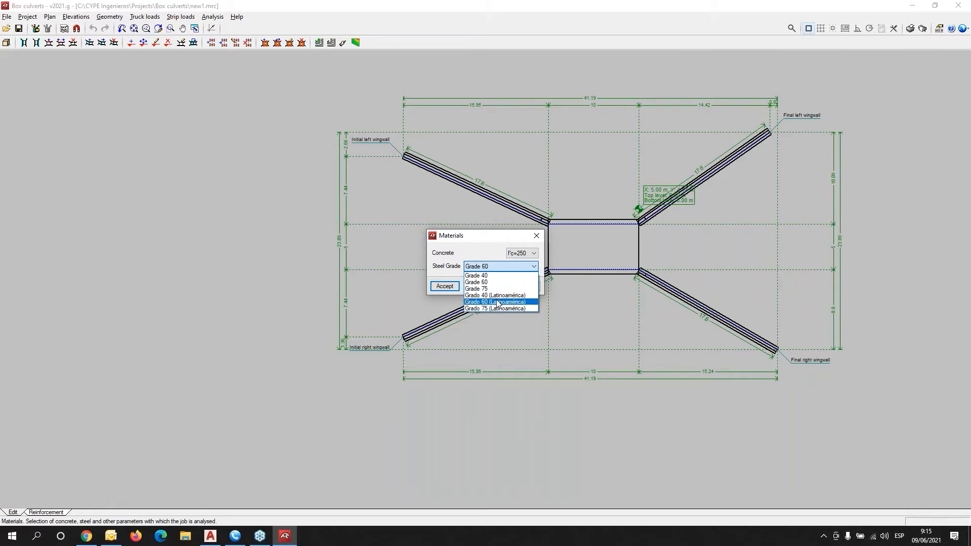
pyautogui.press('Escape')
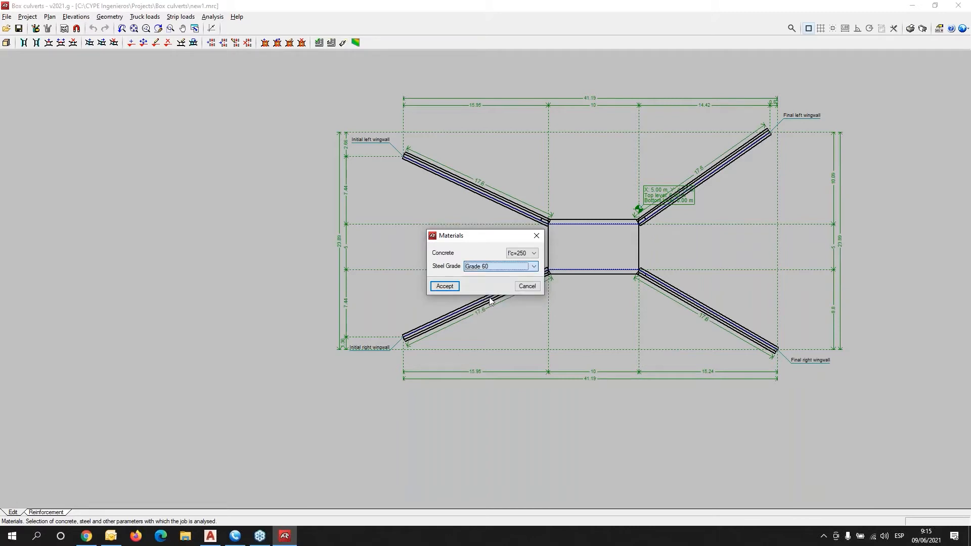
pyautogui.click(439, 286)
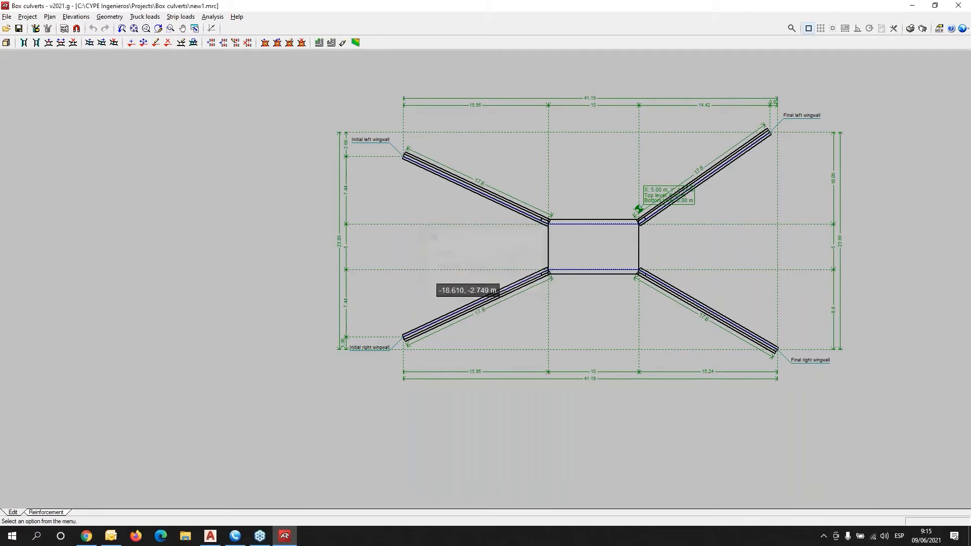
pyautogui.click(28, 16)
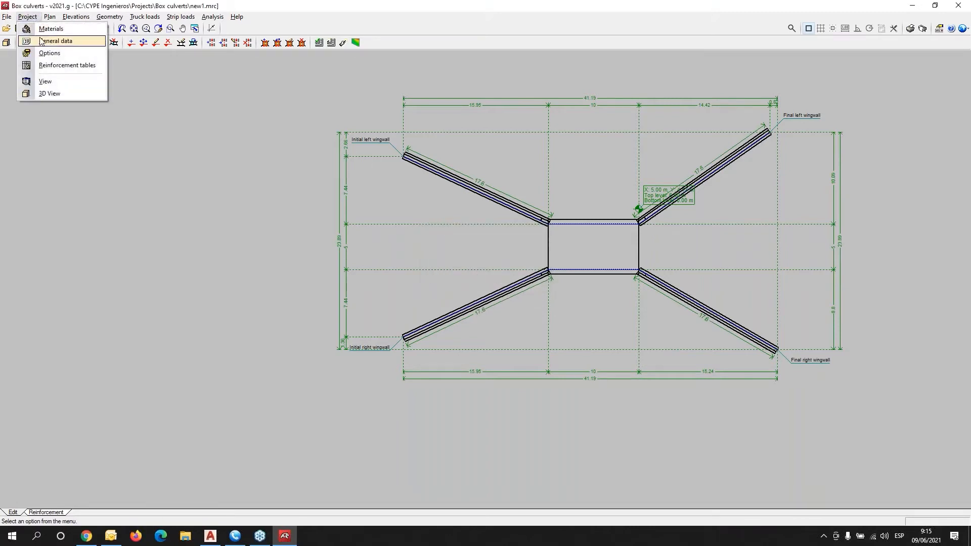
# Enable a hydraulic surcharge by depth of 2.00 m in the general data.
pyautogui.click(41, 40)
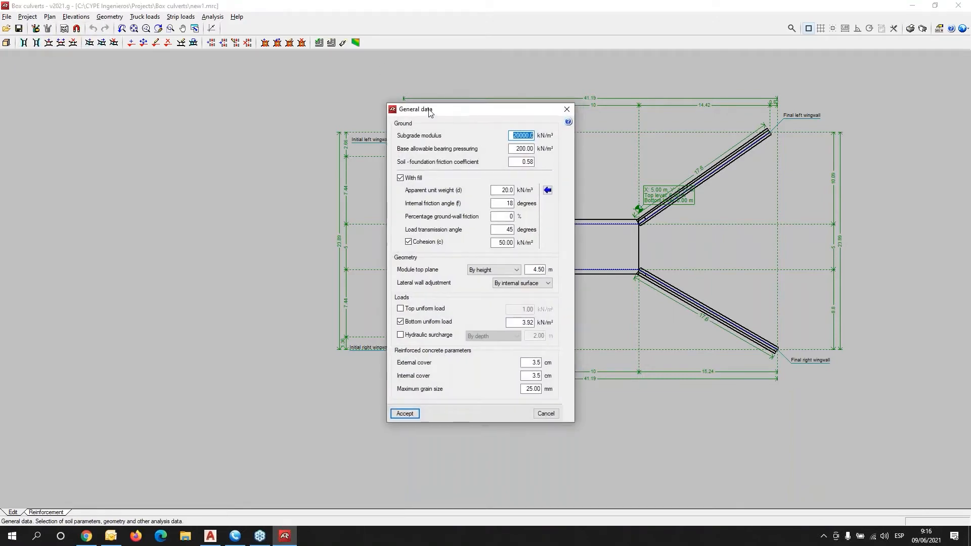
pyautogui.moveTo(454, 112)
pyautogui.mouseDown()
pyautogui.moveTo(145, 61)
pyautogui.moveTo(145, 91)
pyautogui.mouseUp()
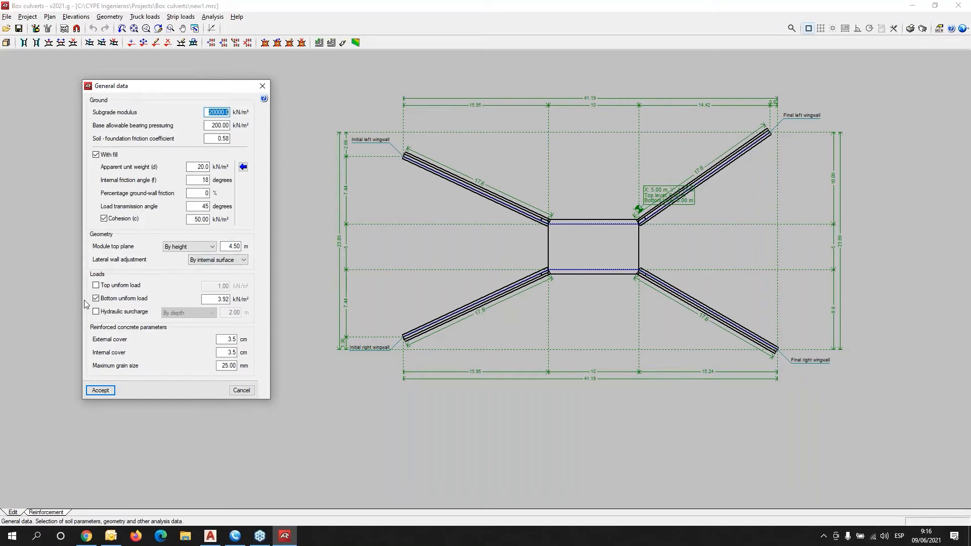
pyautogui.moveTo(98, 317)
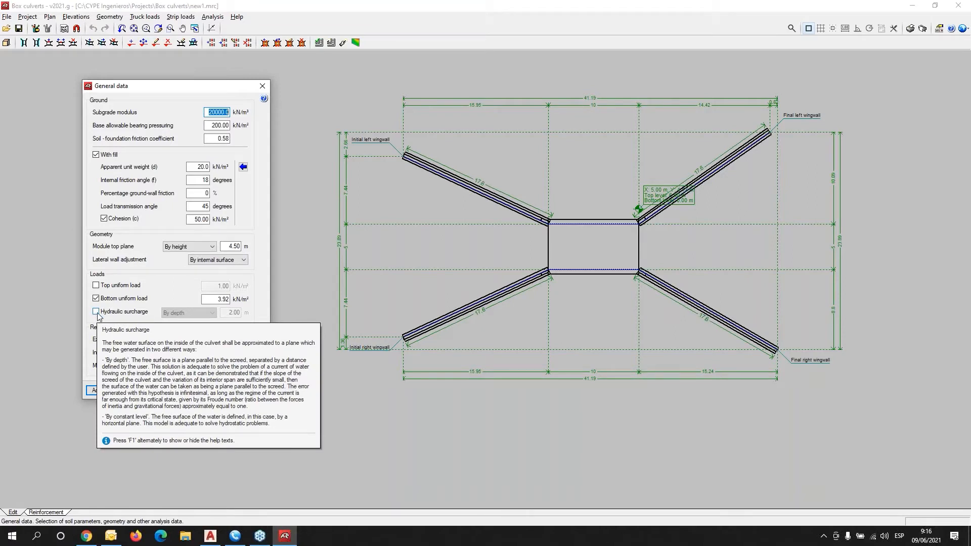
pyautogui.click(98, 314)
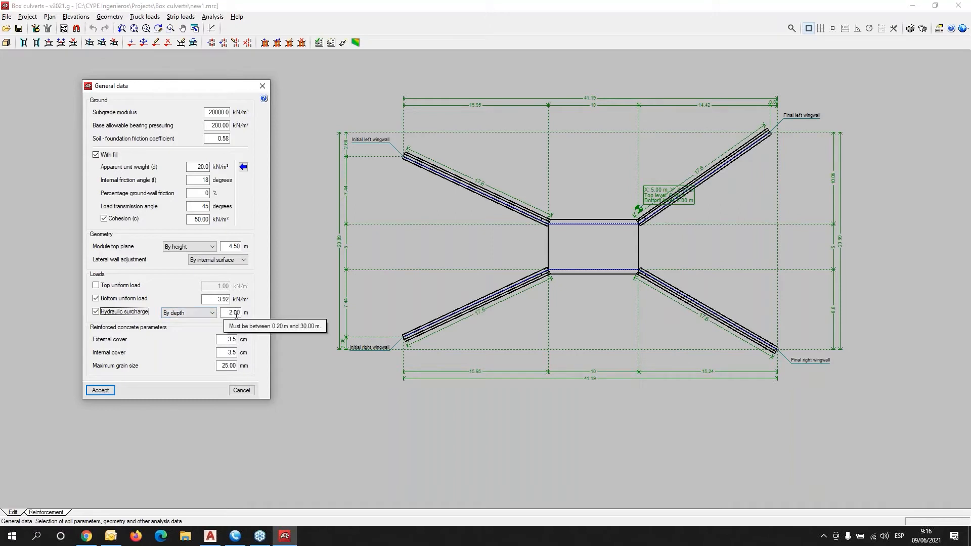
pyautogui.click(100, 391)
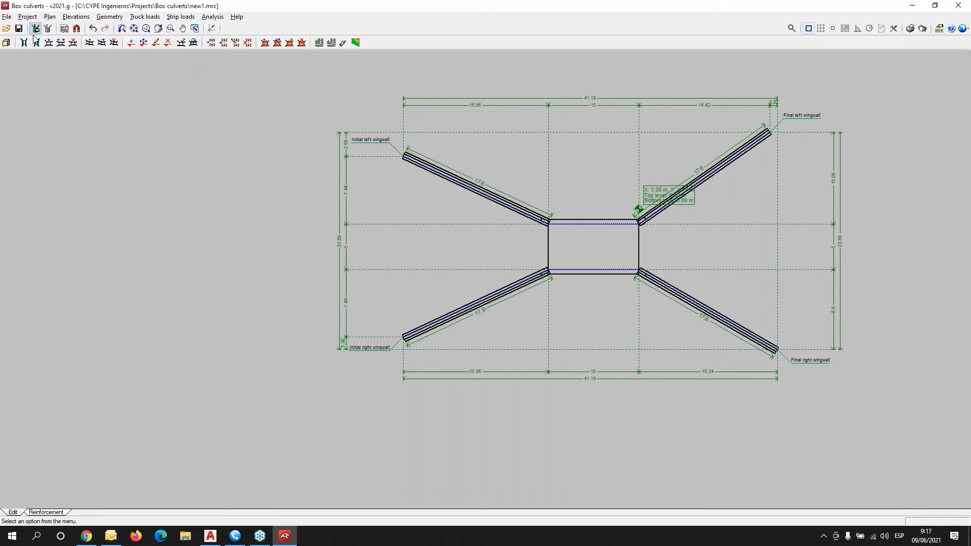
pyautogui.click(7, 44)
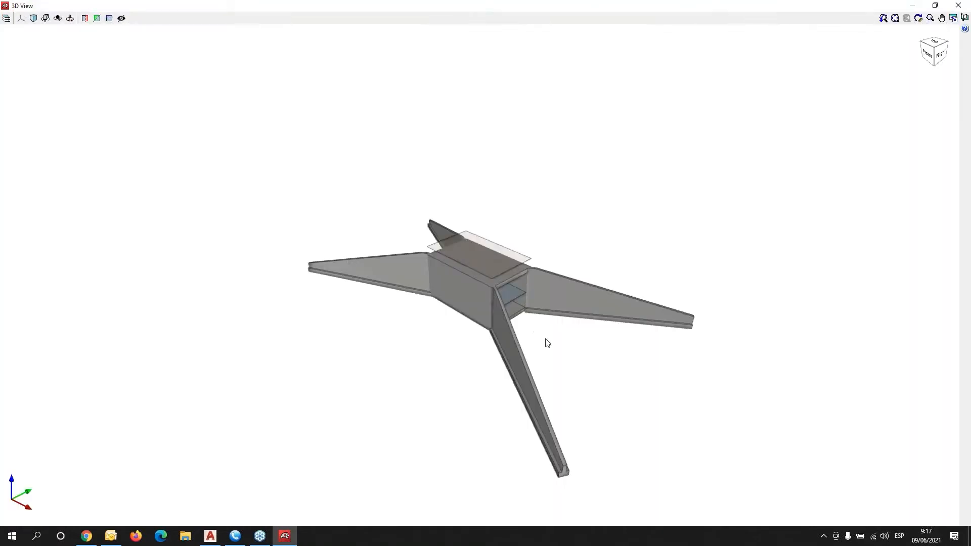
pyautogui.moveTo(544, 340)
pyautogui.mouseDown(button='middle')
pyautogui.moveTo(431, 321)
pyautogui.moveTo(345, 287)
pyautogui.moveTo(381, 322)
pyautogui.moveTo(443, 276)
pyautogui.mouseUp(button='middle')
pyautogui.scroll(8, 413, 302)
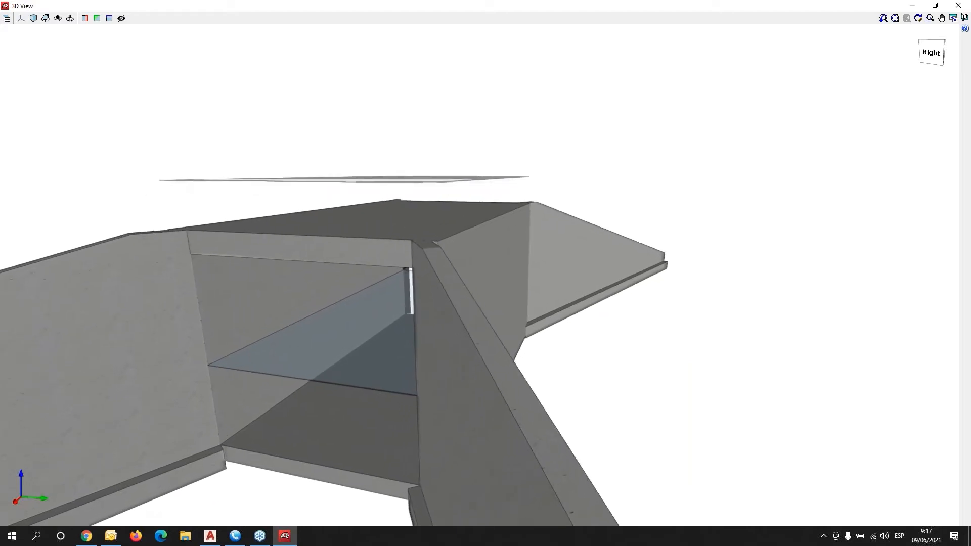
pyautogui.moveTo(389, 310)
pyautogui.keyDown('shift'); pyautogui.mouseDown(button='middle')
pyautogui.moveTo(397, 319)
pyautogui.moveTo(394, 248)
pyautogui.moveTo(384, 310)
pyautogui.mouseUp(button='middle'); pyautogui.keyUp('shift')
pyautogui.scroll(-3, 384, 309)
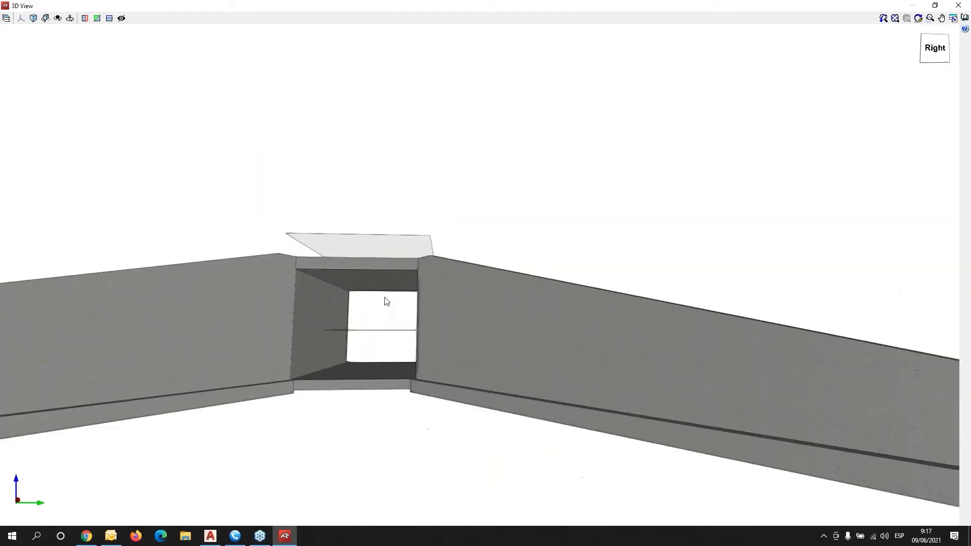
pyautogui.click(957, 6)
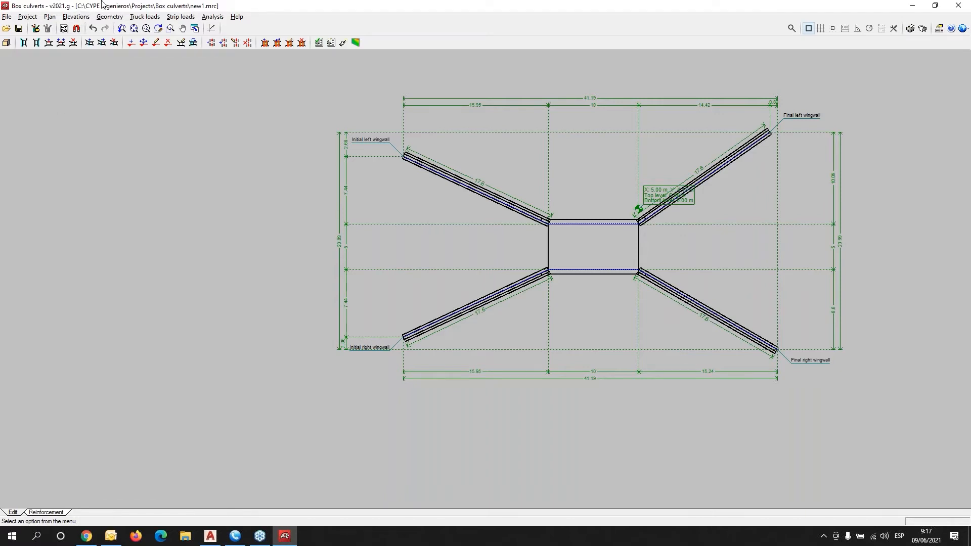
# Move the upper-left box corner by an X increment of 3 using orthogonal exact-coordinate entry.
pyautogui.click(82, 20)
pyautogui.moveTo(52, 19)
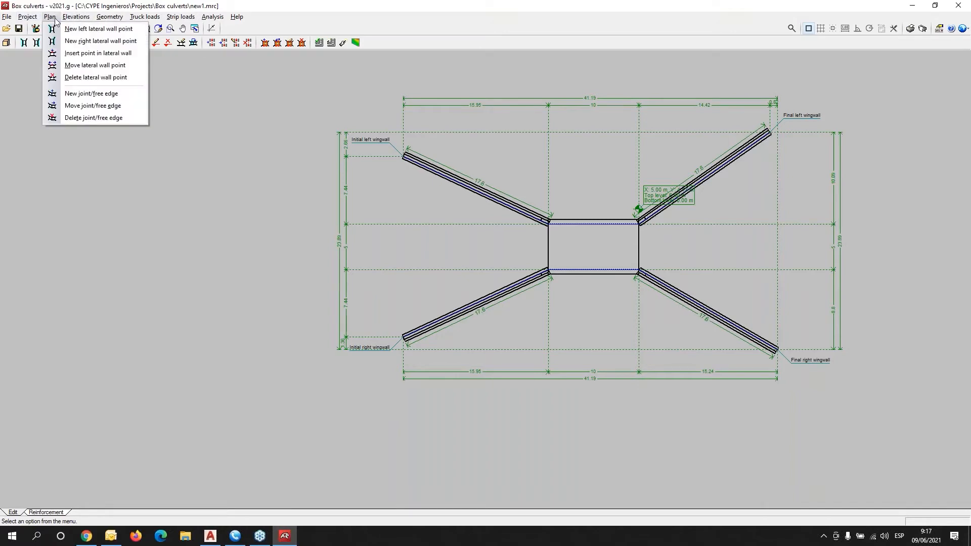
pyautogui.click(85, 65)
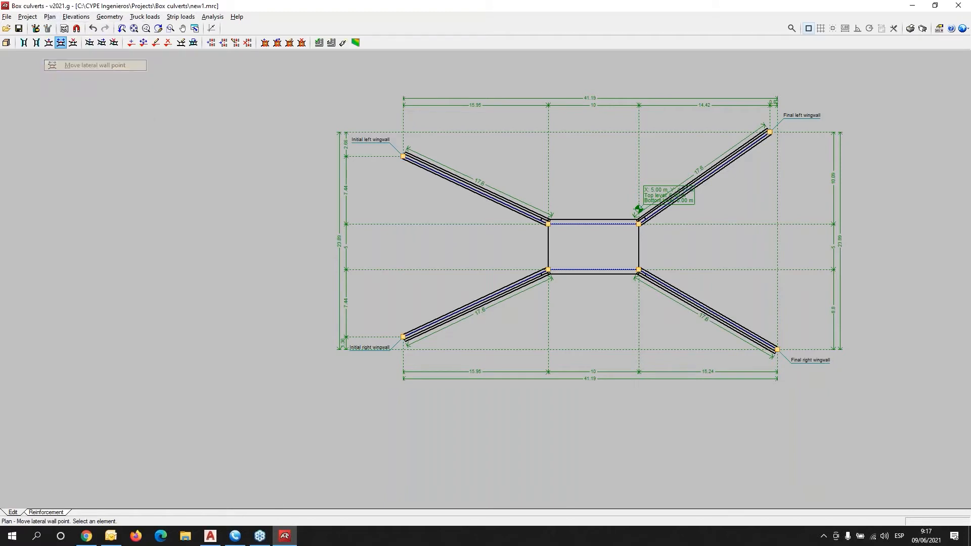
pyautogui.click(547, 224)
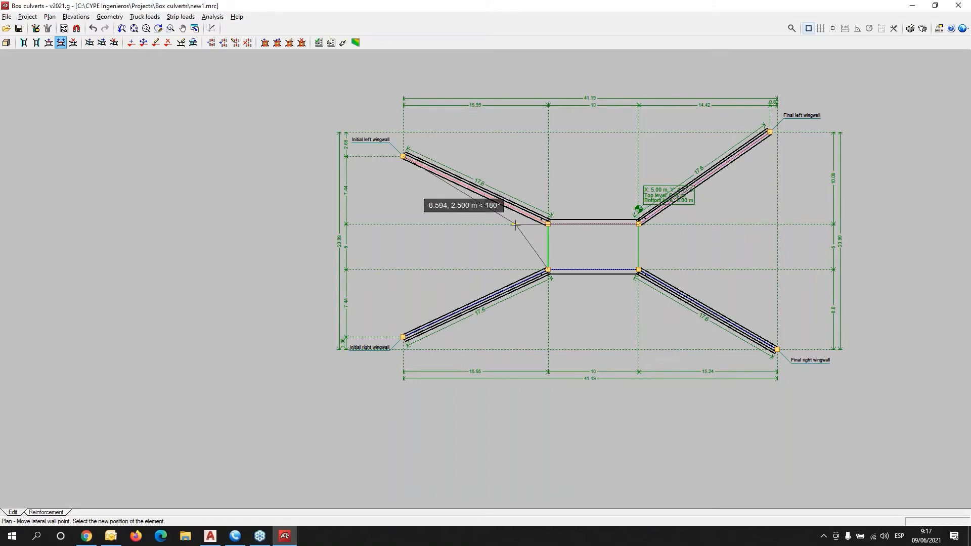
pyautogui.click(858, 31)
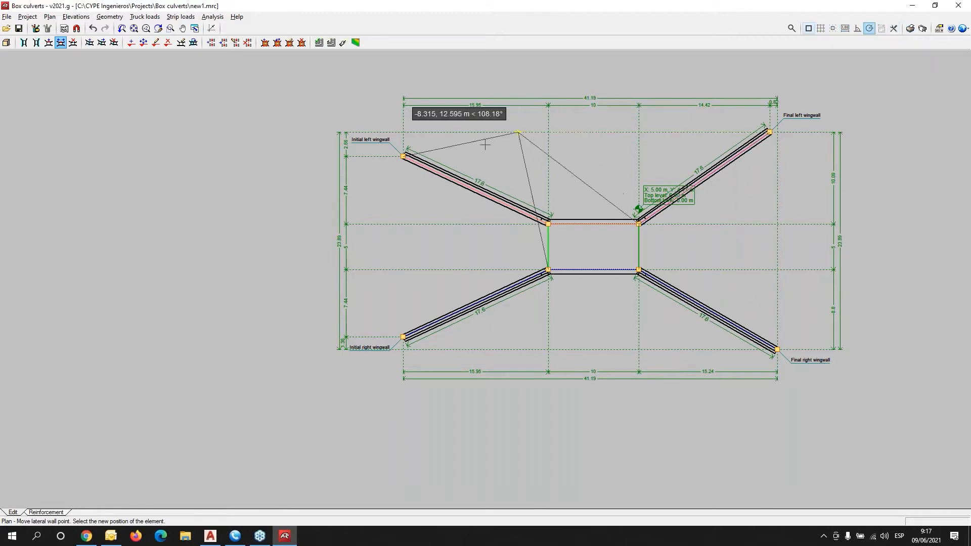
pyautogui.click(211, 28)
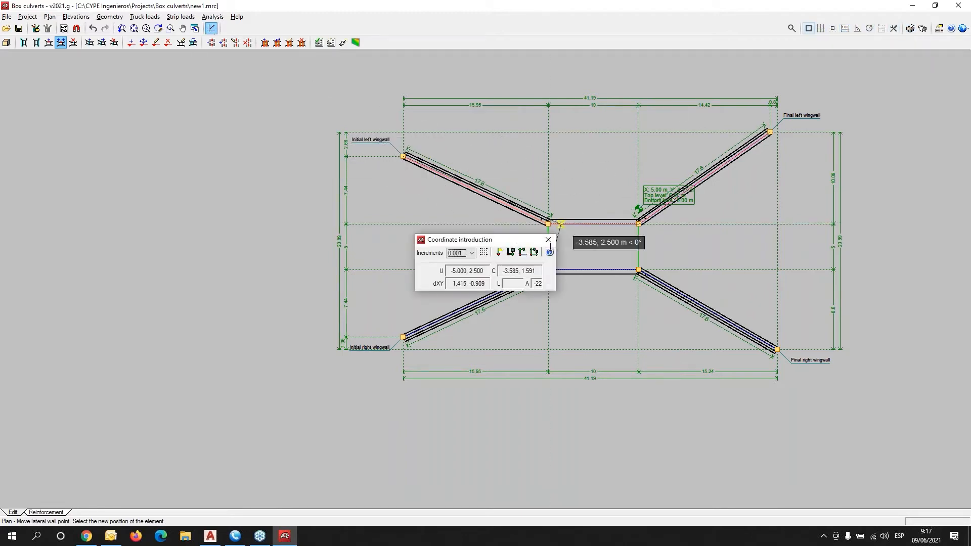
pyautogui.click(511, 252)
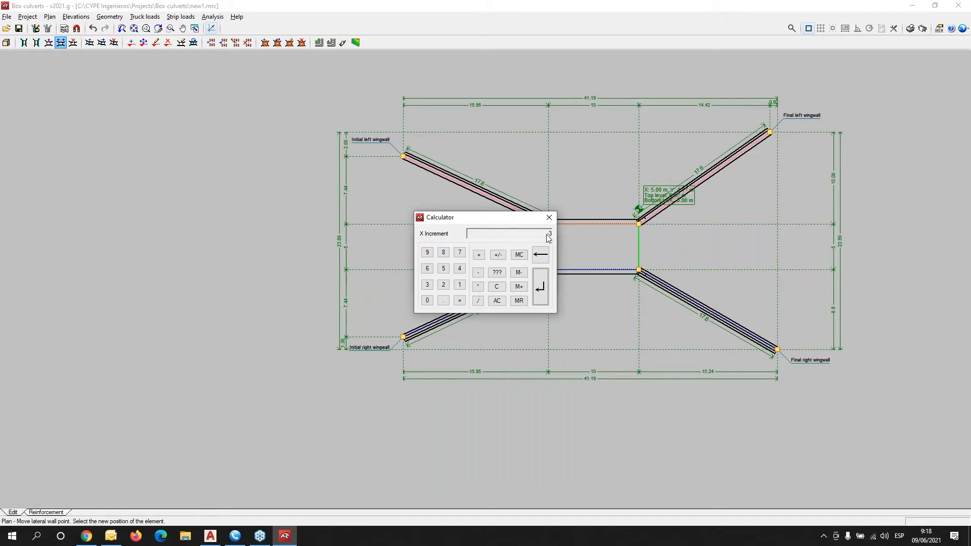
pyautogui.write('3')
pyautogui.press('Return')
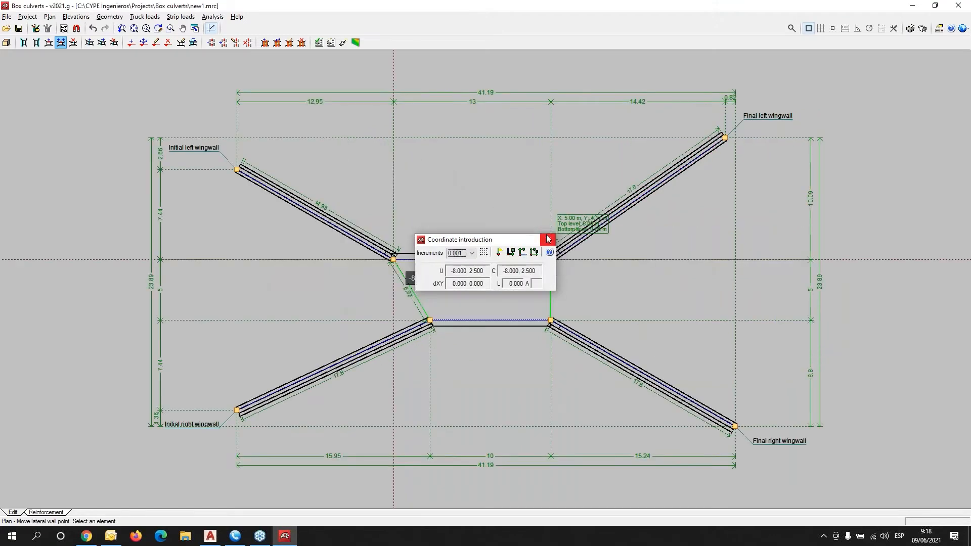
# Move the lower-left box corner by an X increment of -3, leaving a 13 m by 5 m box.
pyautogui.click(428, 319)
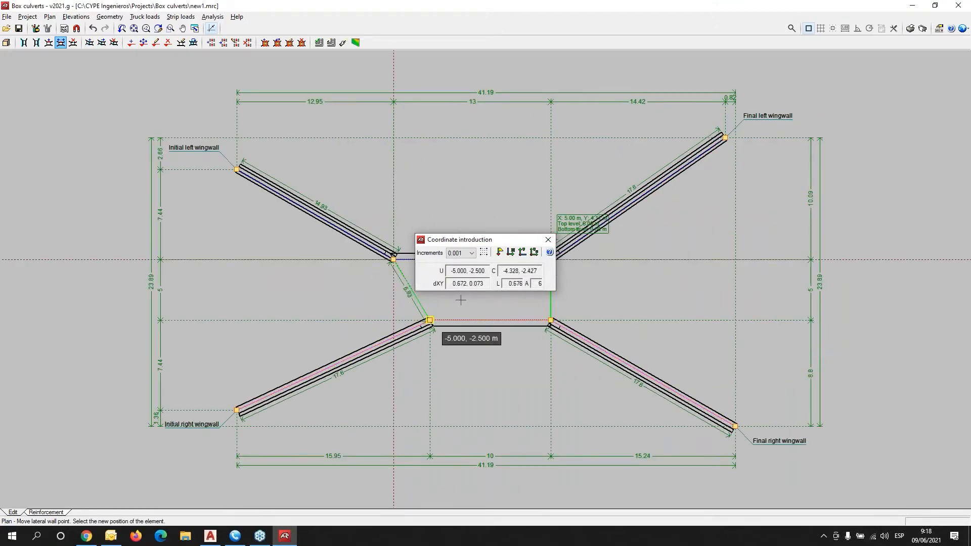
pyautogui.click(512, 254)
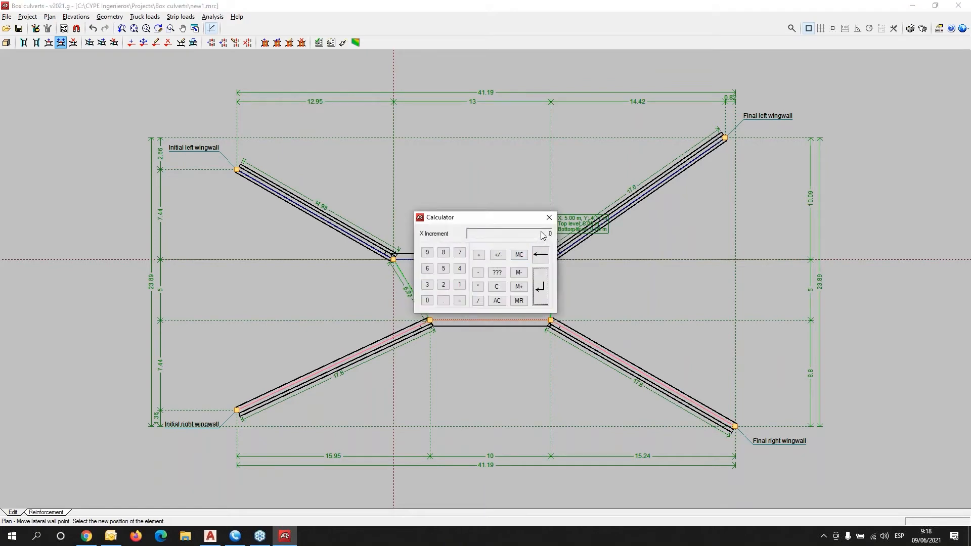
pyautogui.write('-3')
pyautogui.press('Return')
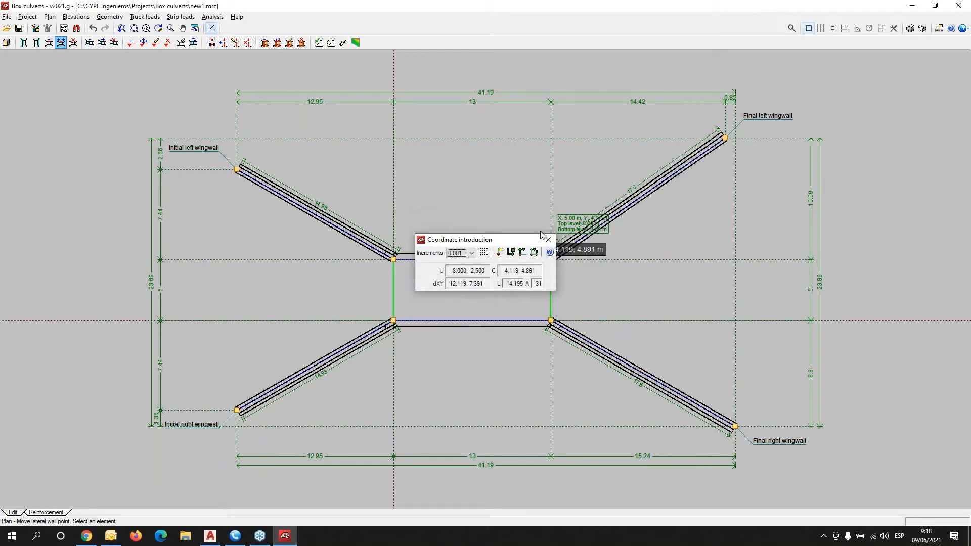
pyautogui.scroll(1, 351, 362)
pyautogui.moveTo(583, 377); pyautogui.dragTo(545, 262, button='middle')
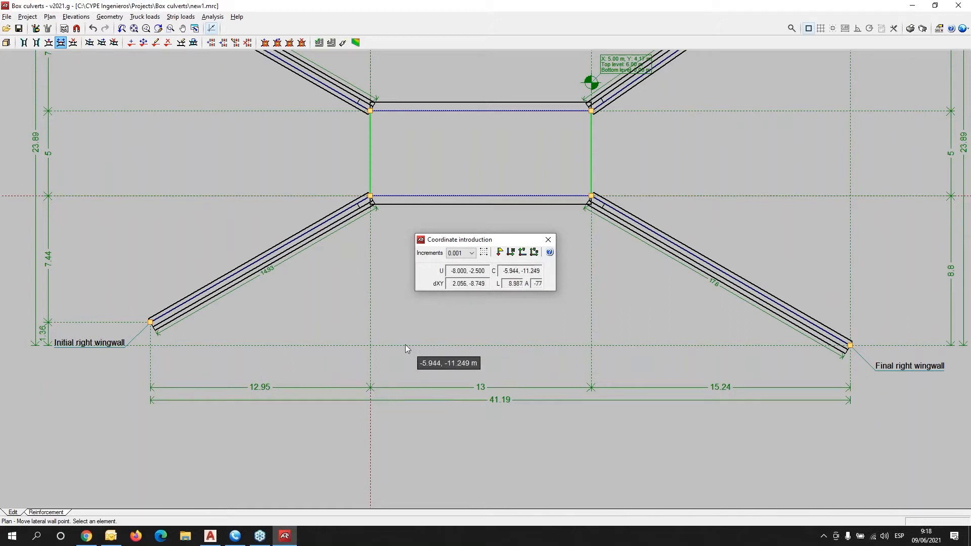
pyautogui.scroll(-1, 412, 323)
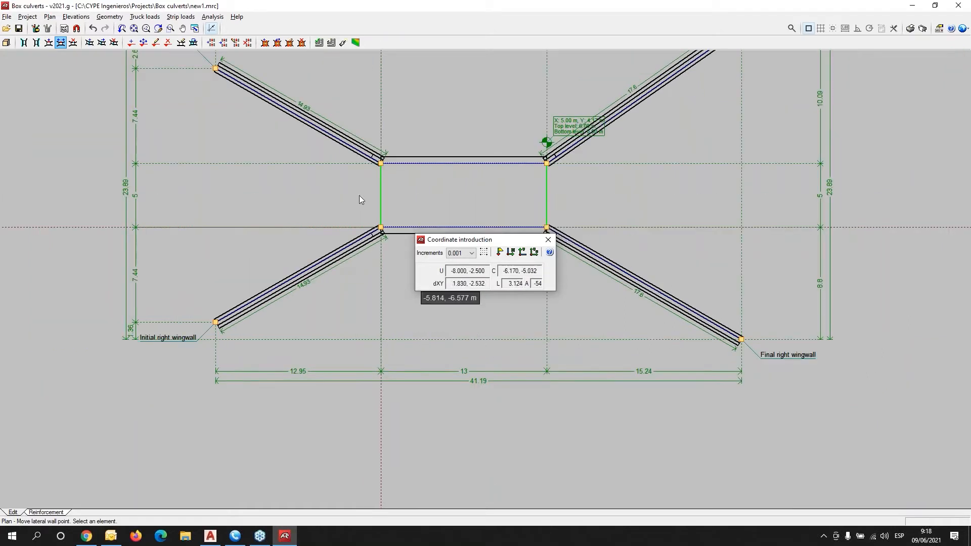
pyautogui.rightClick(266, 162)
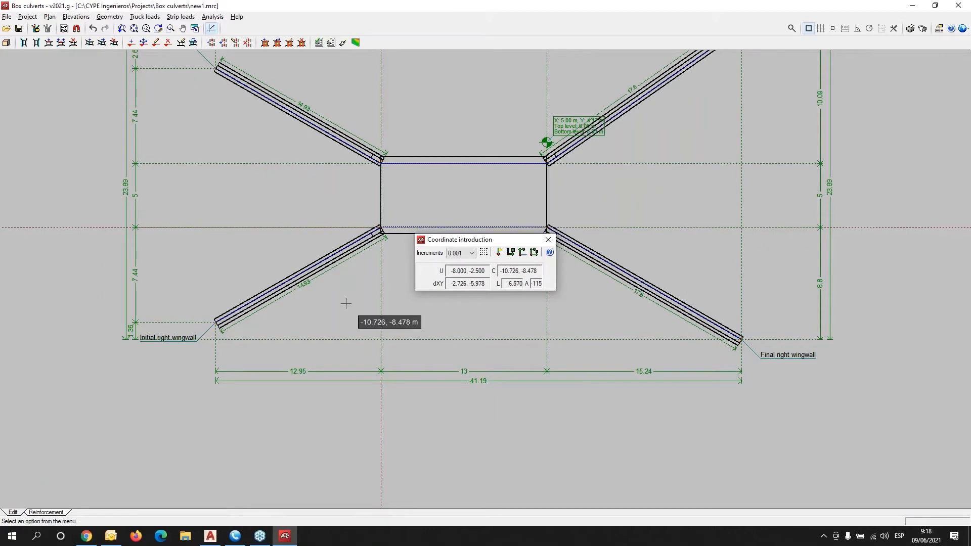
pyautogui.moveTo(211, 197); pyautogui.dragTo(243, 281, button='middle')
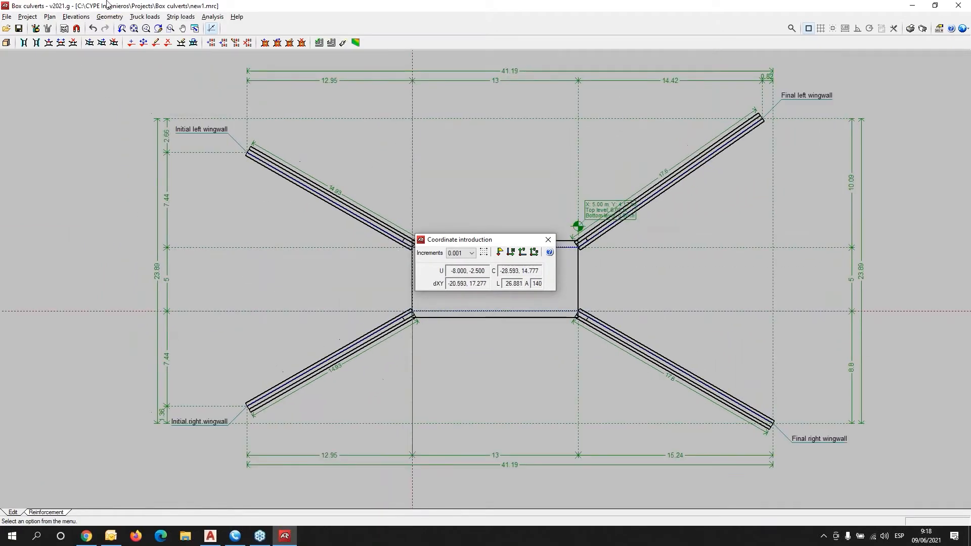
pyautogui.click(78, 18)
# Try the move-joint and lateral-wall point-insertion tools on the upper wall, then cancel.
pyautogui.moveTo(105, 21)
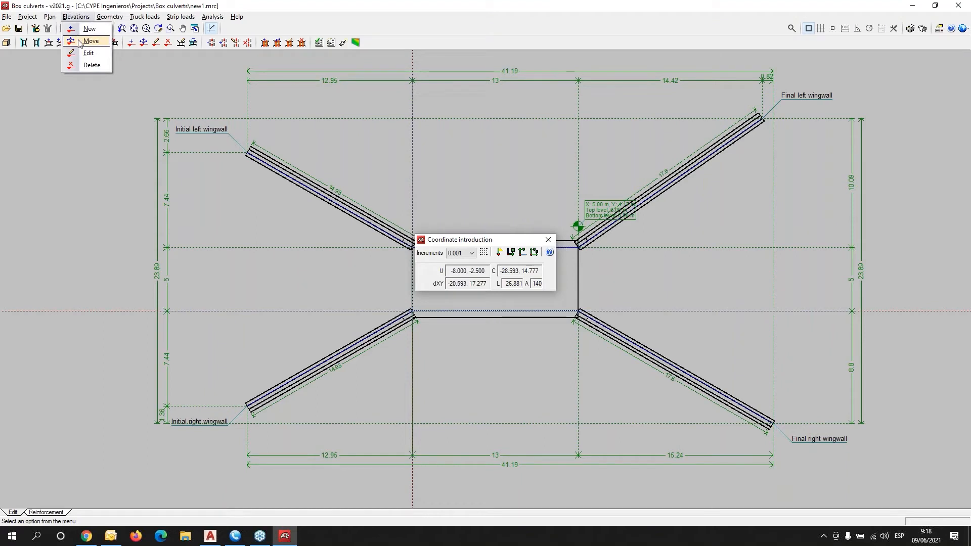
pyautogui.click(79, 42)
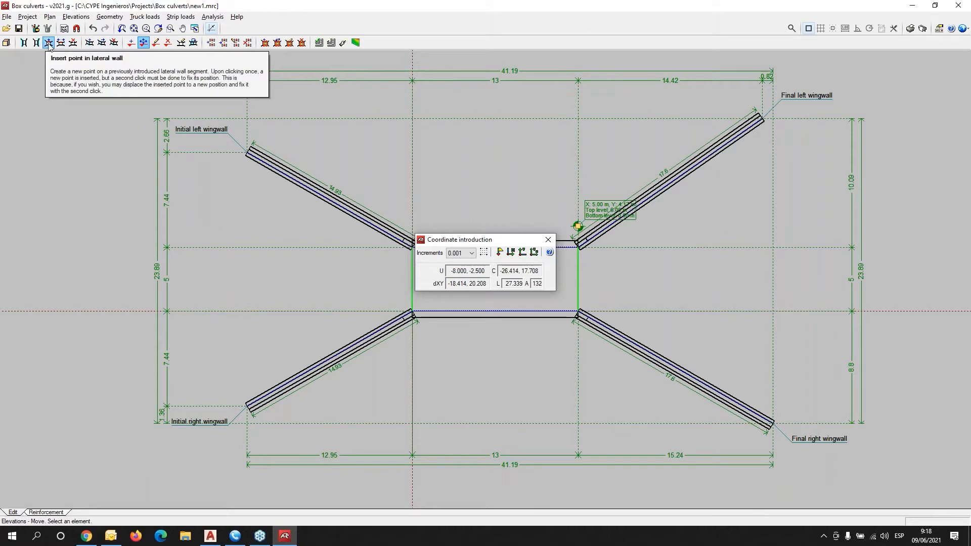
pyautogui.click(101, 43)
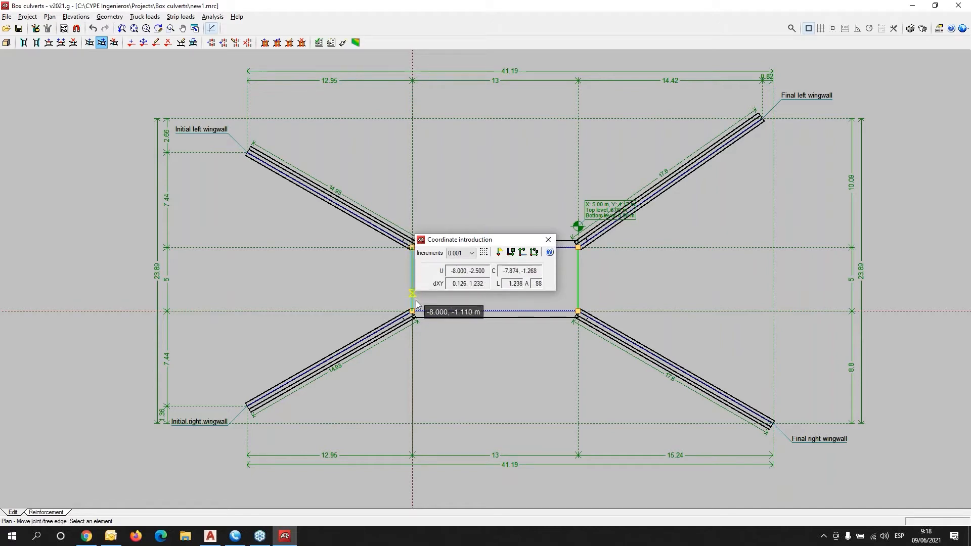
pyautogui.scroll(1, 523, 330)
pyautogui.moveTo(475, 354); pyautogui.dragTo(291, 386, button='middle')
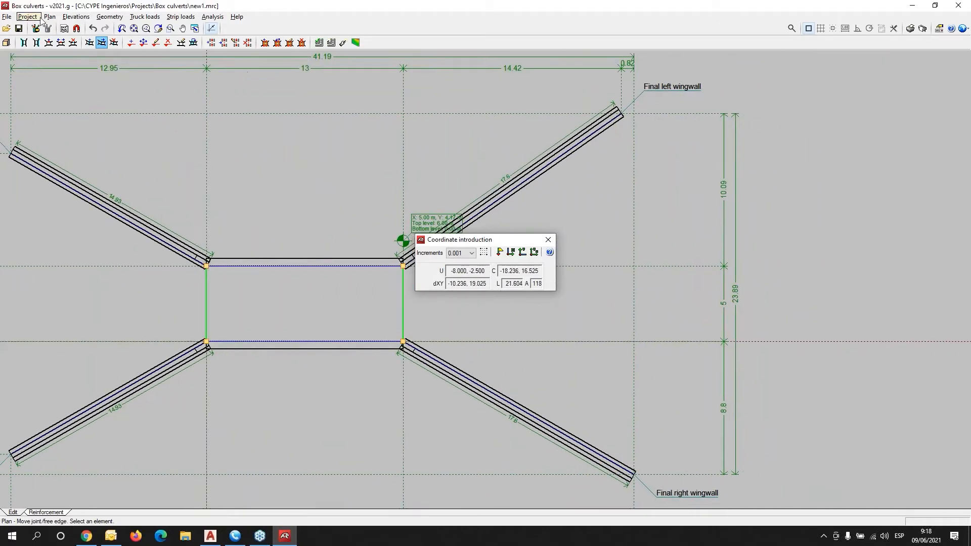
pyautogui.click(48, 43)
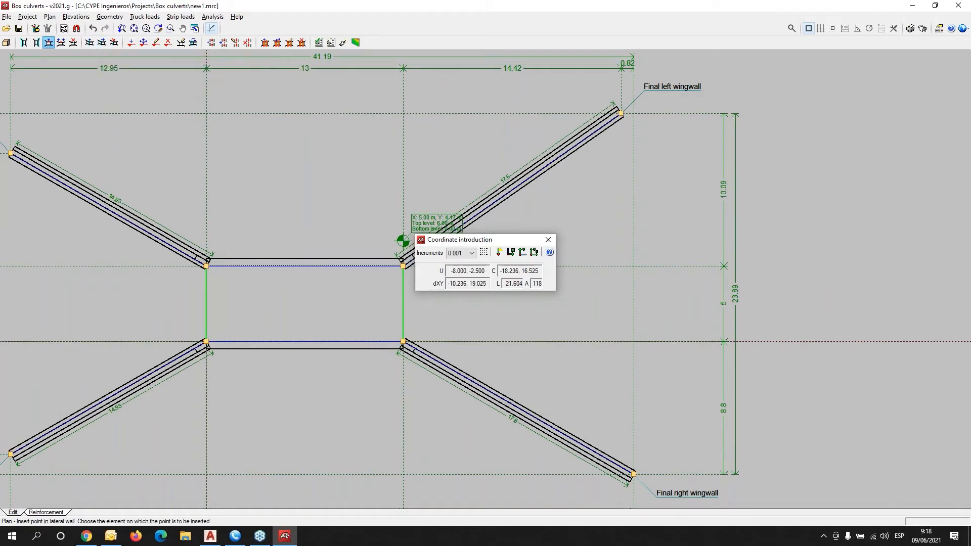
pyautogui.click(304, 265)
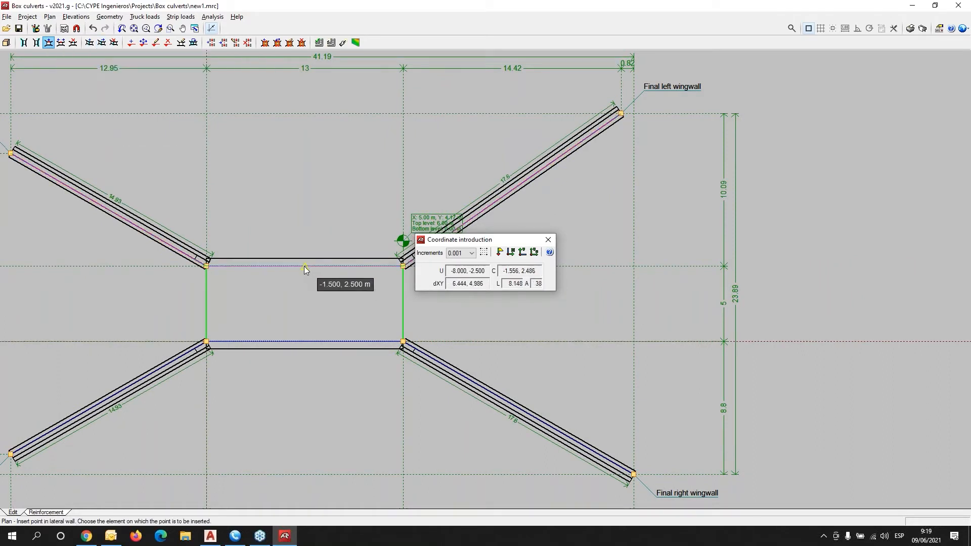
pyautogui.rightClick(306, 324)
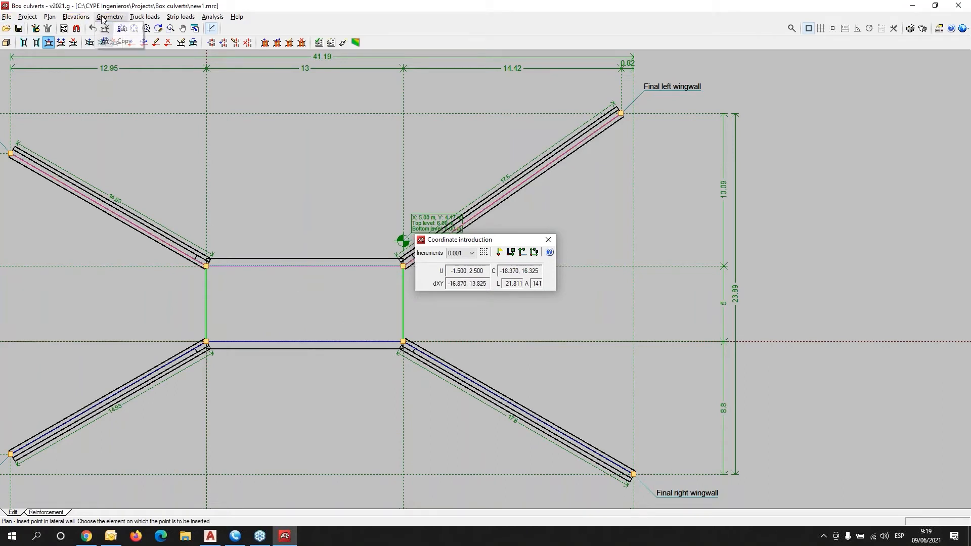
# Add a new joint from the upper to the lower lateral wall, creating modules 1 and 2.
pyautogui.click(71, 18)
pyautogui.moveTo(48, 22)
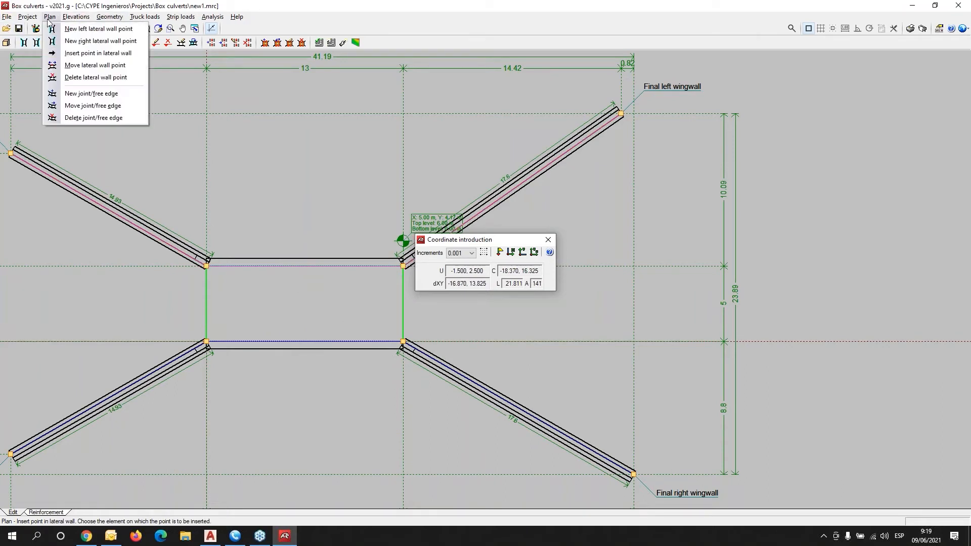
pyautogui.click(89, 94)
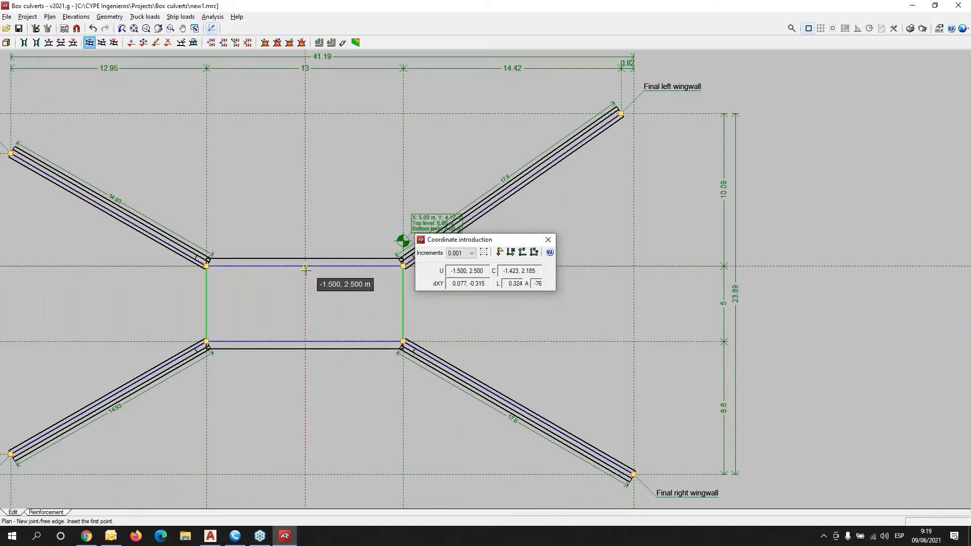
pyautogui.click(304, 342)
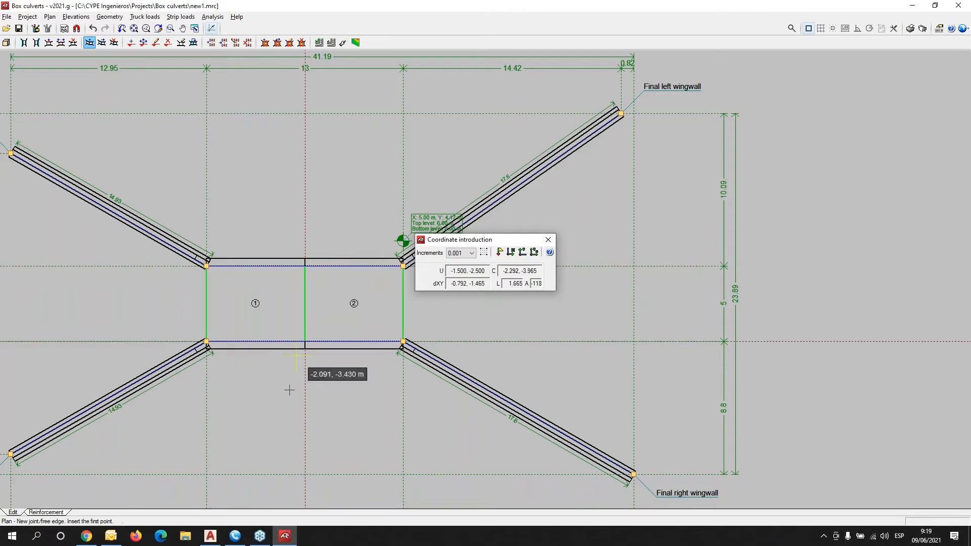
pyautogui.scroll(3, 304, 324)
pyautogui.moveTo(236, 314); pyautogui.dragTo(205, 320, button='middle')
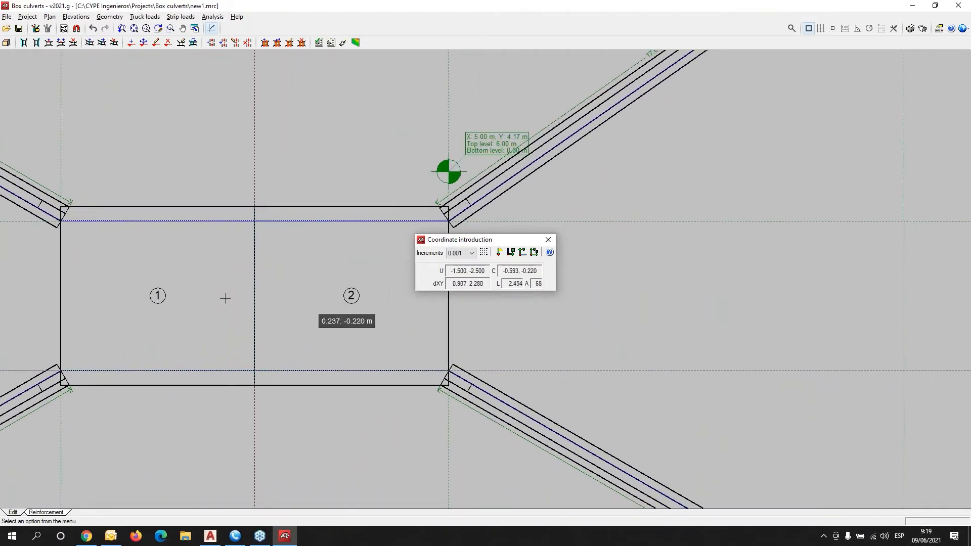
pyautogui.scroll(-1, 247, 311)
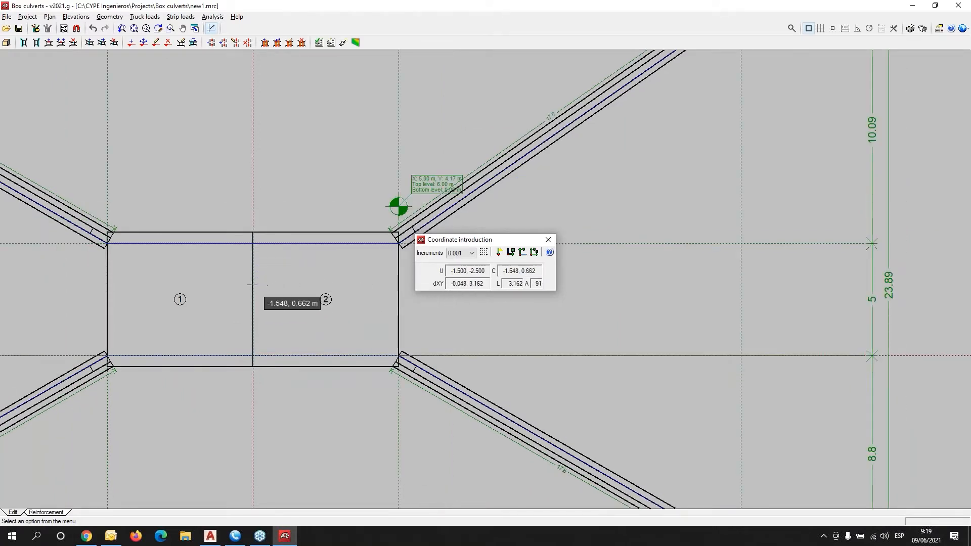
pyautogui.moveTo(136, 225); pyautogui.dragTo(162, 214, button='middle')
pyautogui.scroll(-1, 112, 99)
pyautogui.scroll(-1, 91, 78)
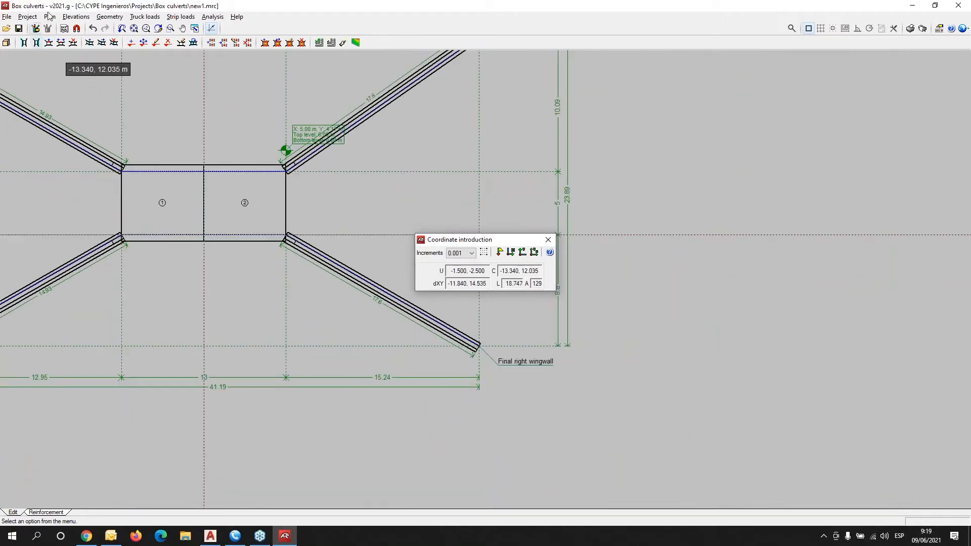
# Move the initial left wingwall's end up level with the top line.
pyautogui.click(76, 16)
pyautogui.moveTo(50, 20)
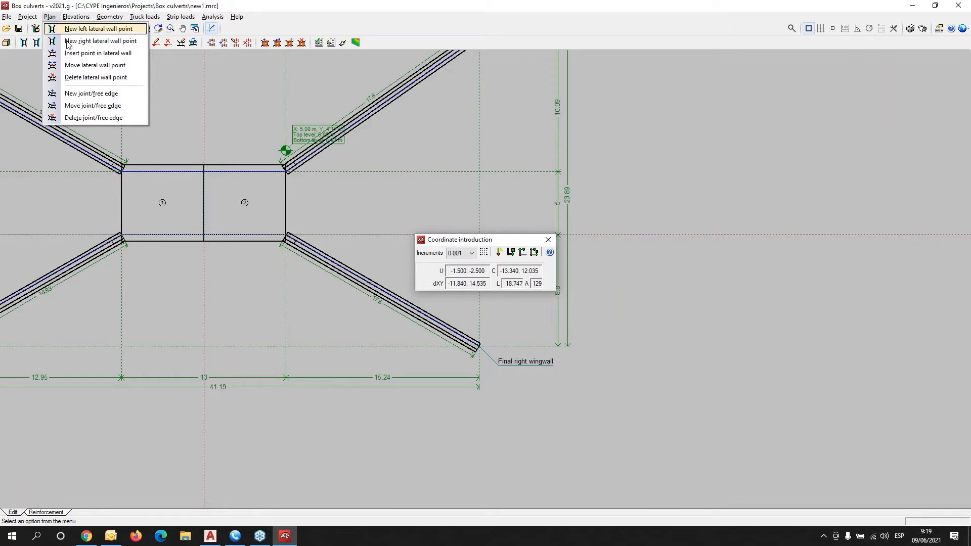
pyautogui.click(95, 65)
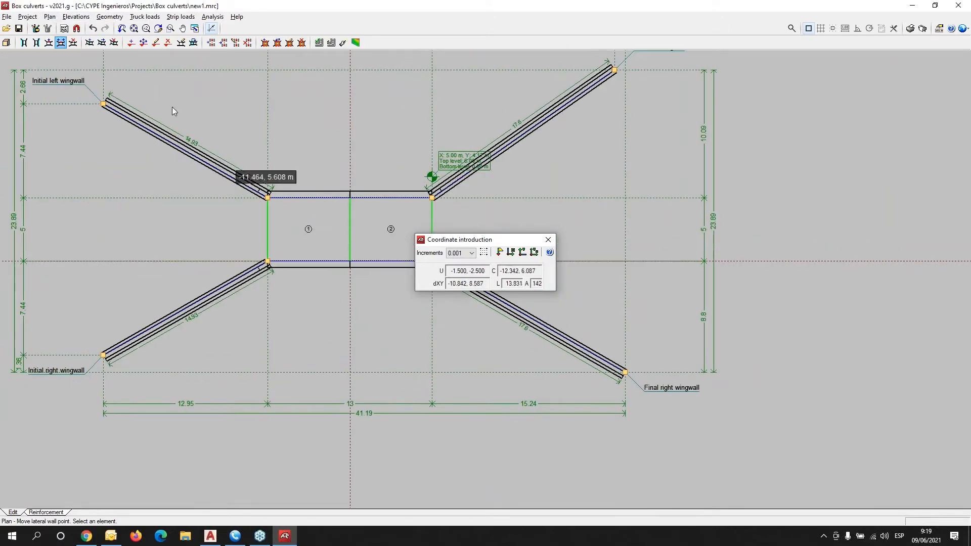
pyautogui.click(103, 104)
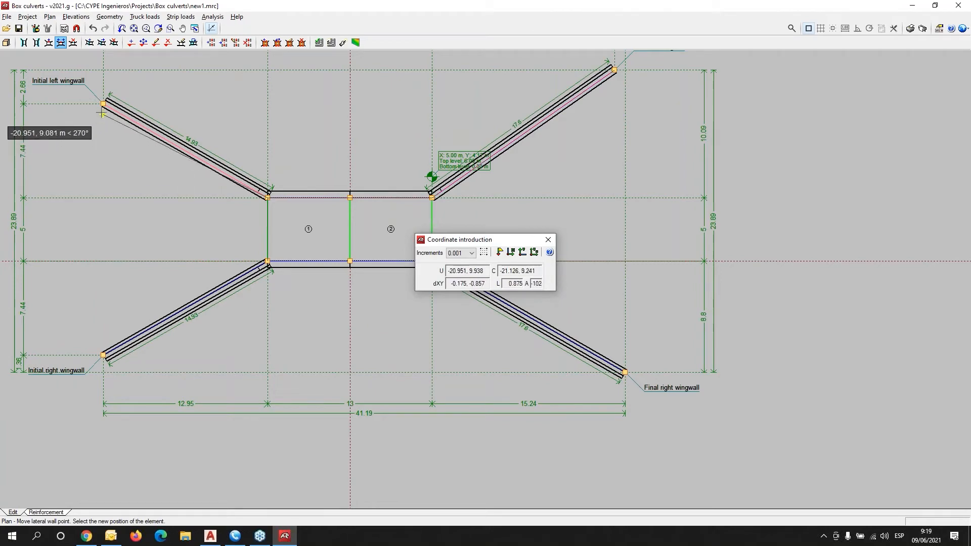
pyautogui.click(103, 71)
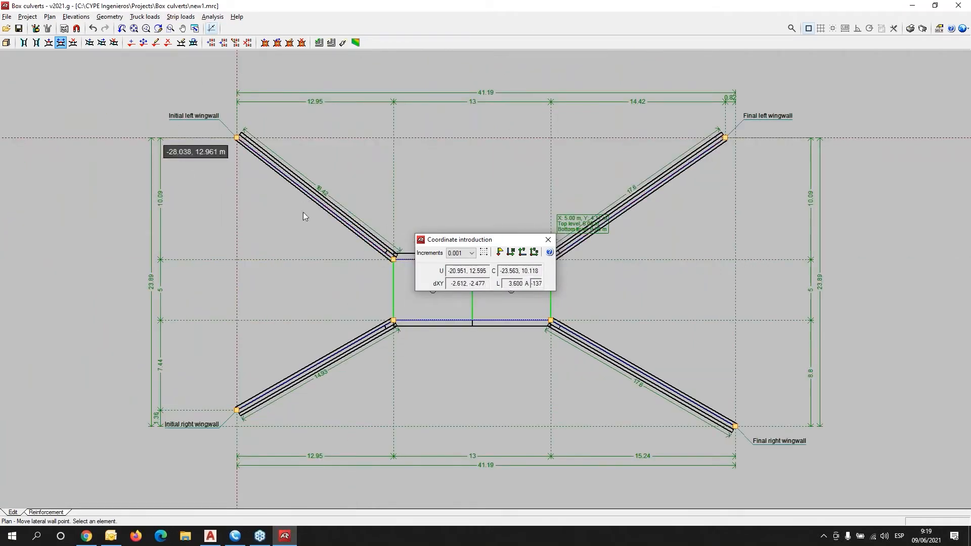
pyautogui.moveTo(349, 235); pyautogui.dragTo(207, 220, button='middle')
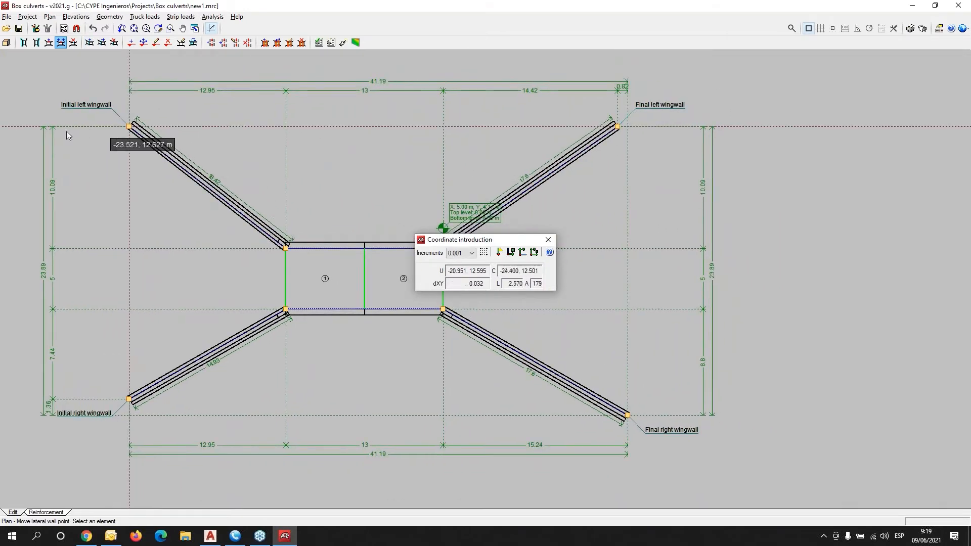
# Open the Edit module geometry dialog for module 1.
pyautogui.click(71, 18)
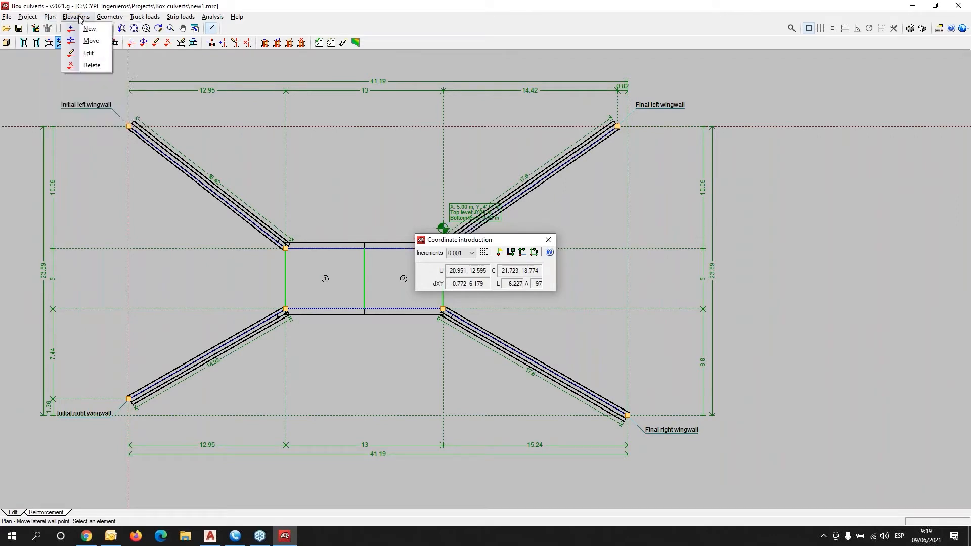
pyautogui.click(103, 18)
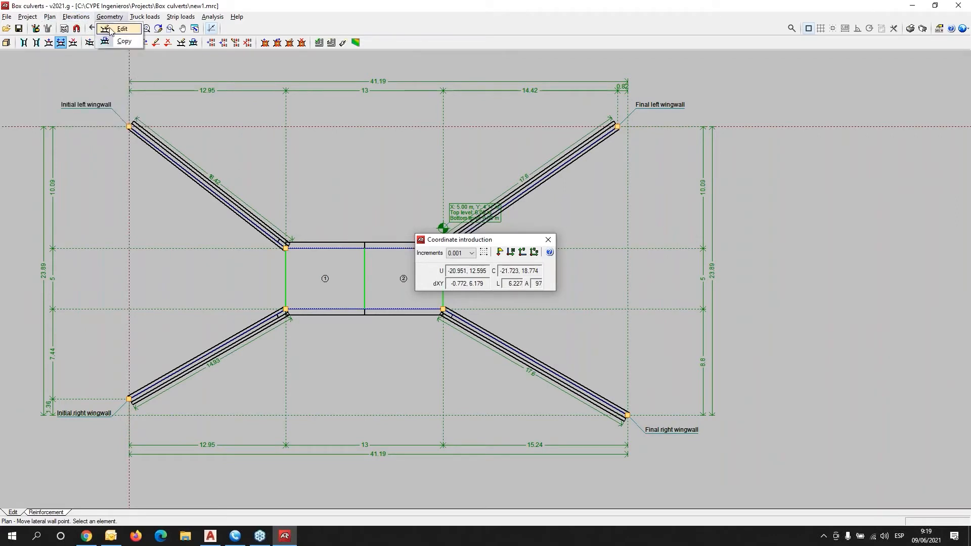
pyautogui.click(121, 29)
pyautogui.click(332, 278)
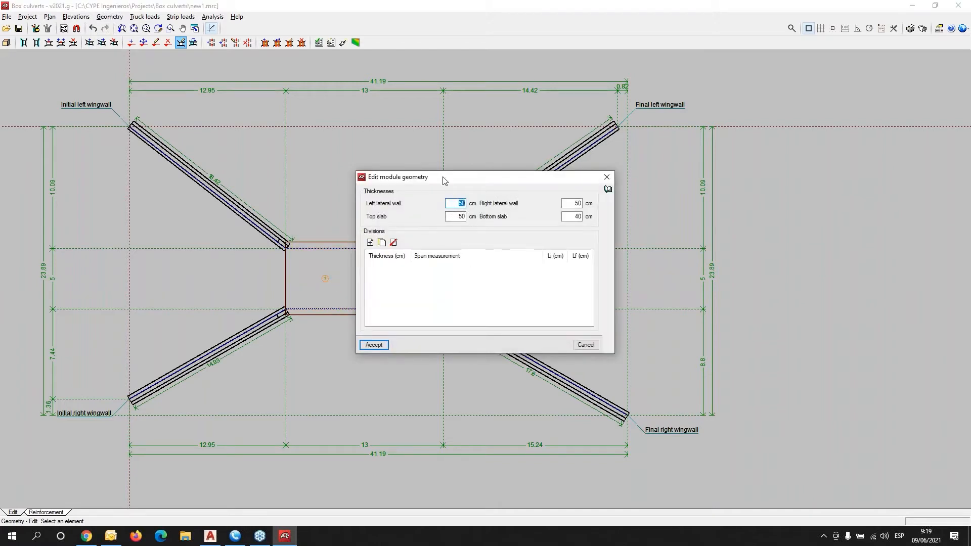
# Add a 35 cm division to module 1 with Li and Lf both set to 250 cm.
pyautogui.moveTo(444, 180); pyautogui.dragTo(749, 126)
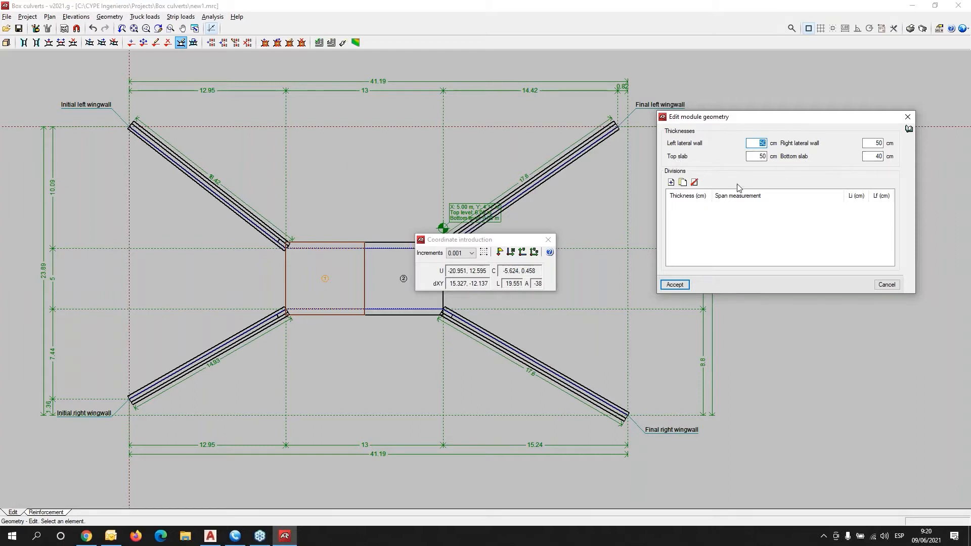
pyautogui.click(671, 183)
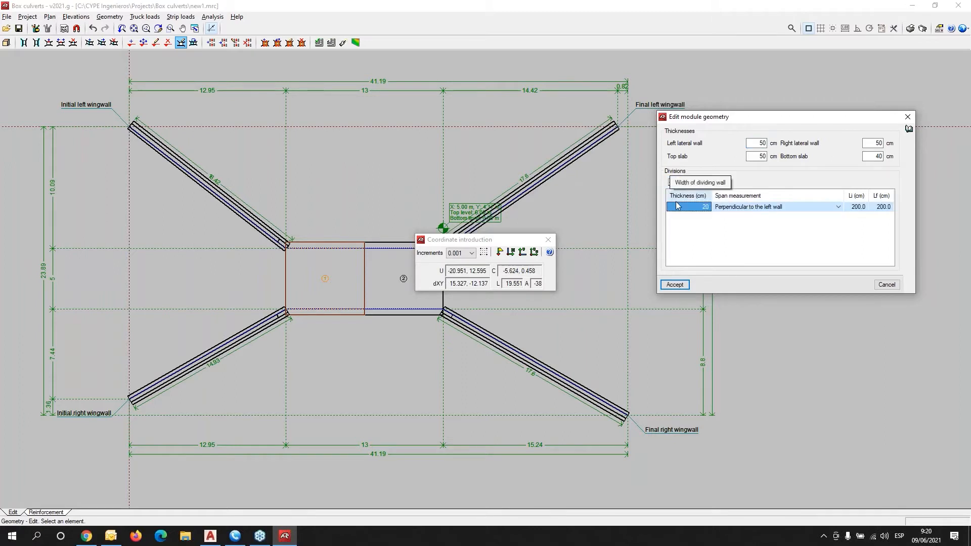
pyautogui.click(703, 210)
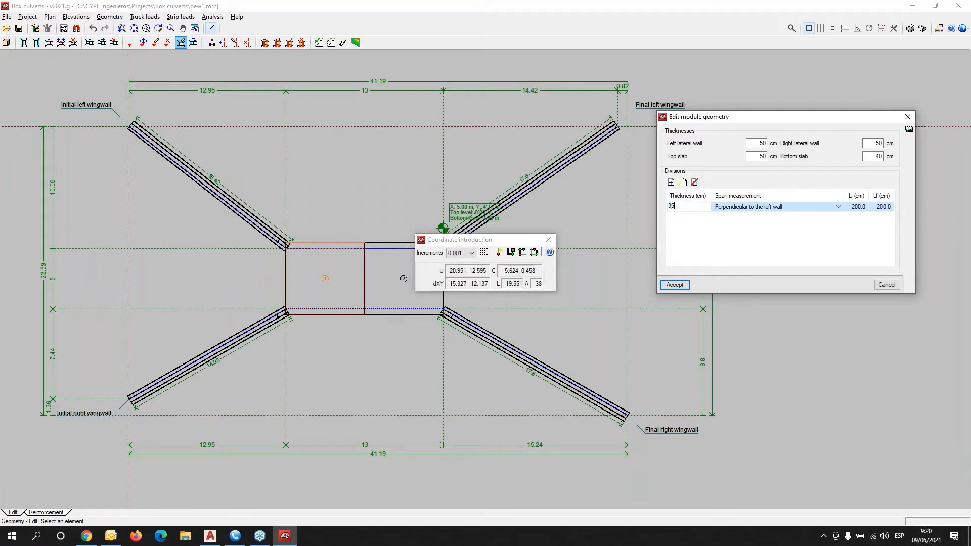
pyautogui.press('Tab')
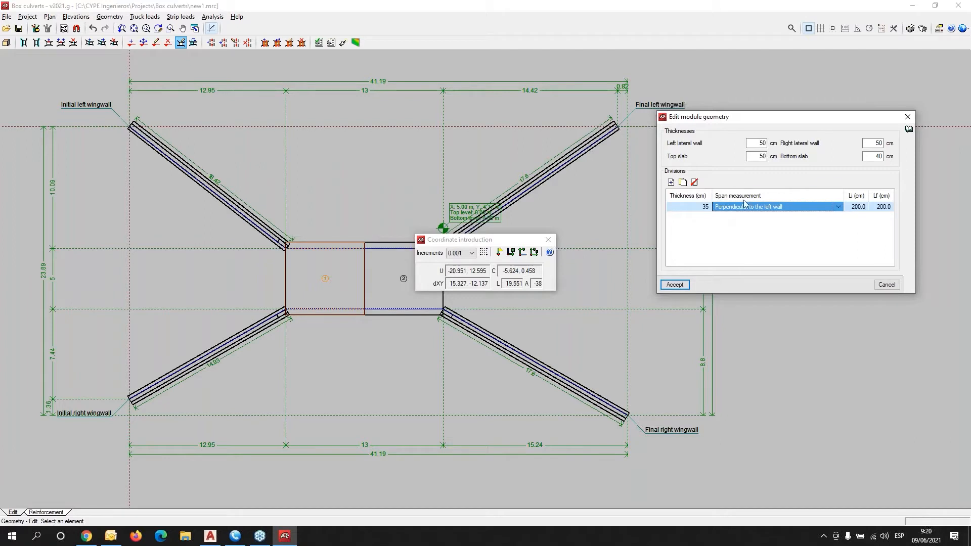
pyautogui.click(860, 208)
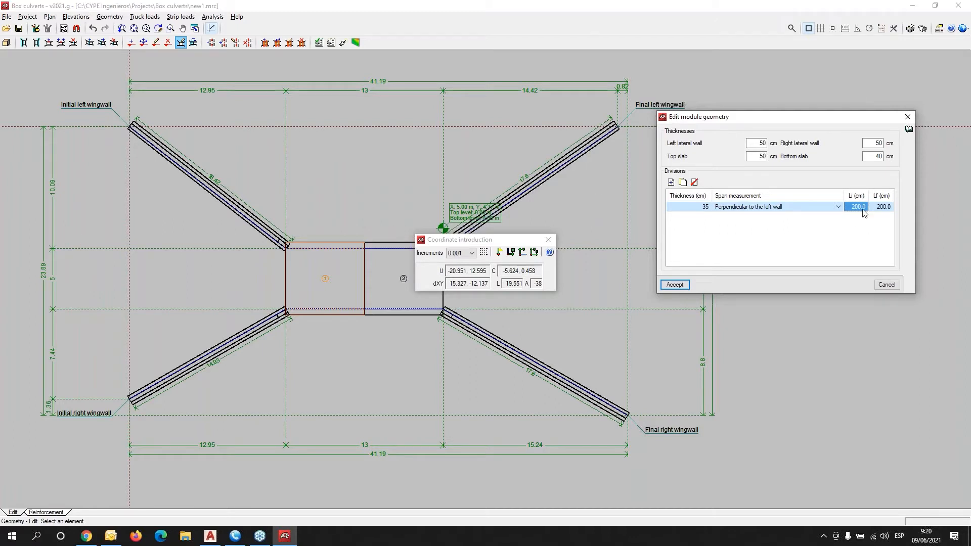
pyautogui.write('250')
pyautogui.press('Tab')
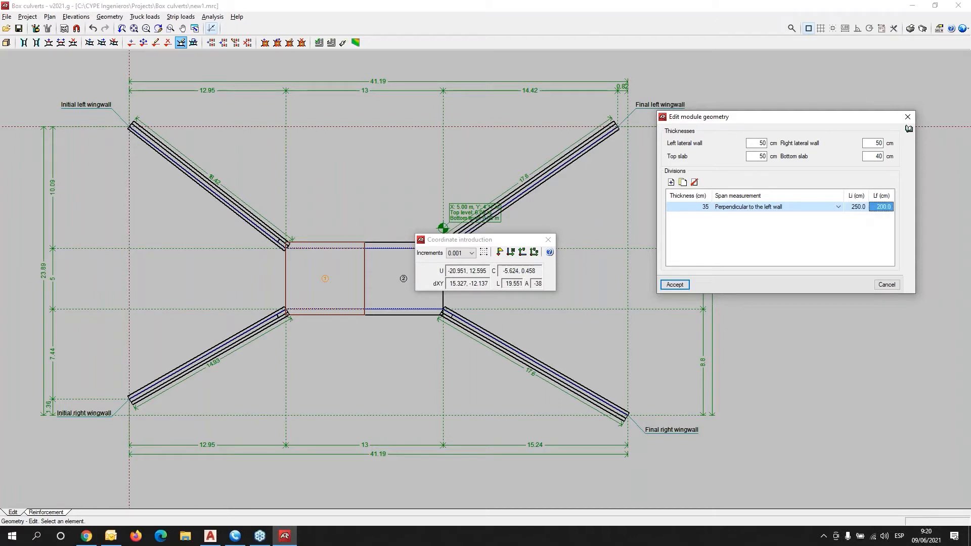
pyautogui.write('250')
pyautogui.press('Tab')
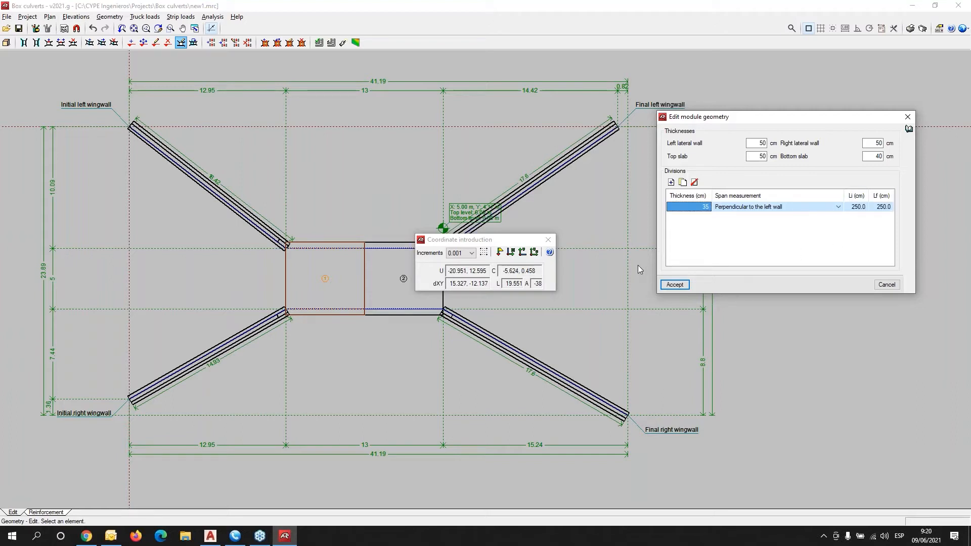
pyautogui.click(681, 286)
pyautogui.scroll(5, 278, 279)
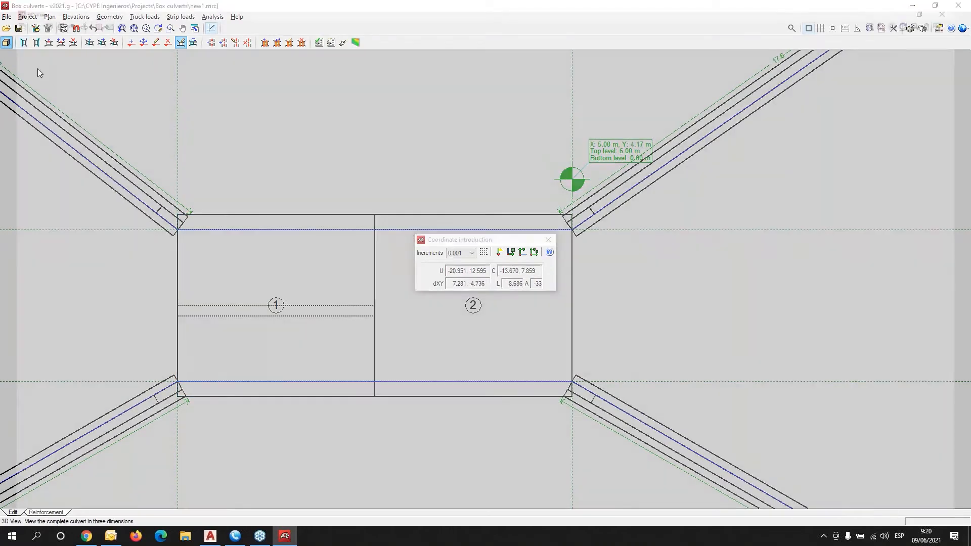
pyautogui.click(6, 43)
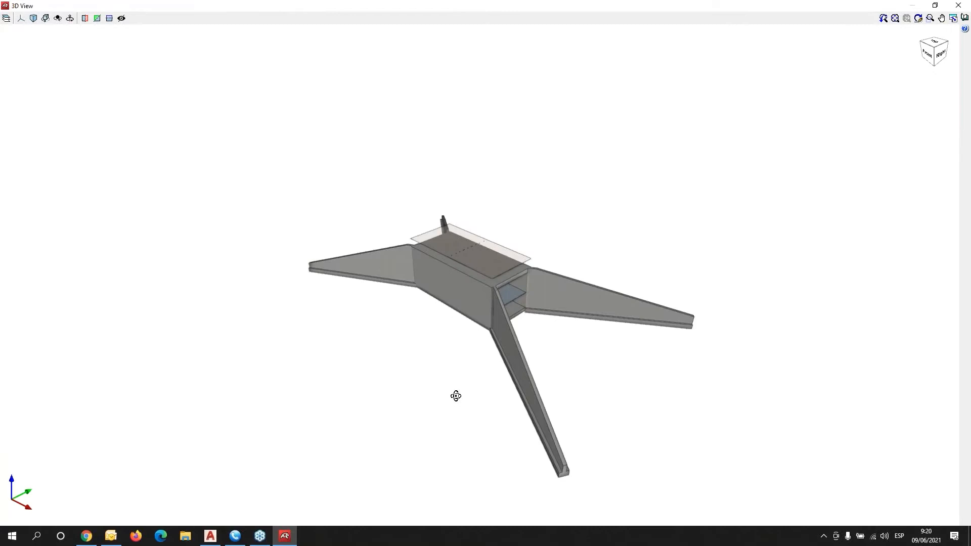
pyautogui.moveTo(456, 395); pyautogui.dragTo(473, 294)
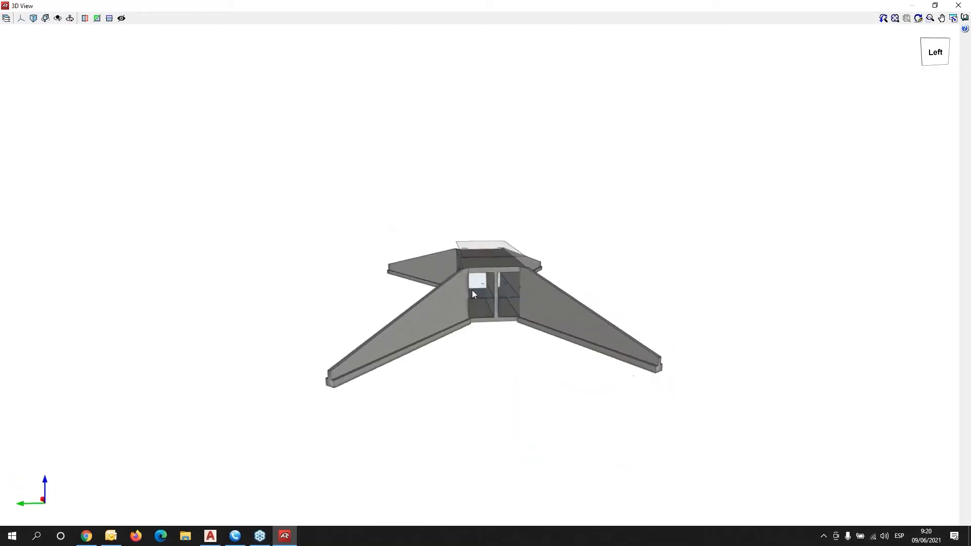
pyautogui.scroll(10, 473, 292)
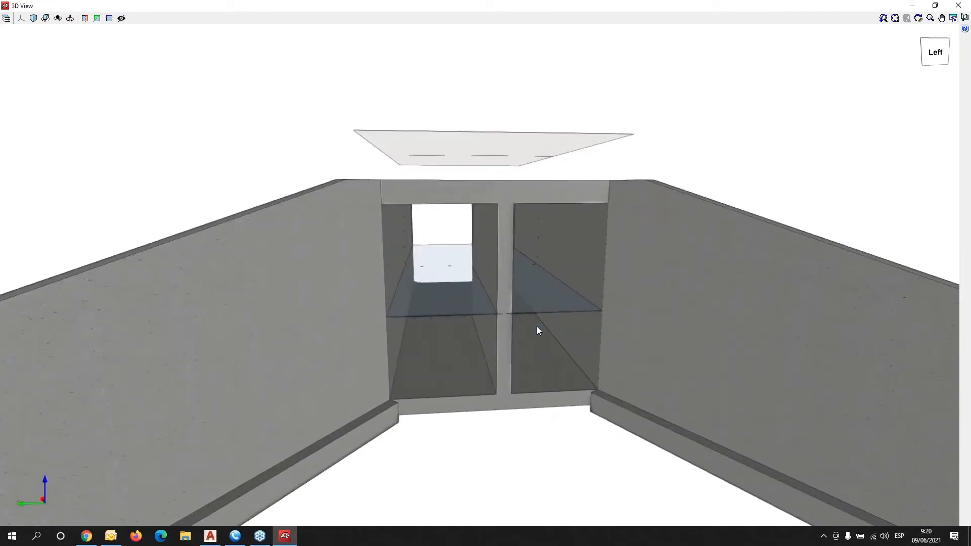
pyautogui.moveTo(505, 353)
pyautogui.mouseDown()
pyautogui.moveTo(496, 347)
pyautogui.moveTo(574, 353)
pyautogui.moveTo(552, 350)
pyautogui.moveTo(546, 325)
pyautogui.mouseUp()
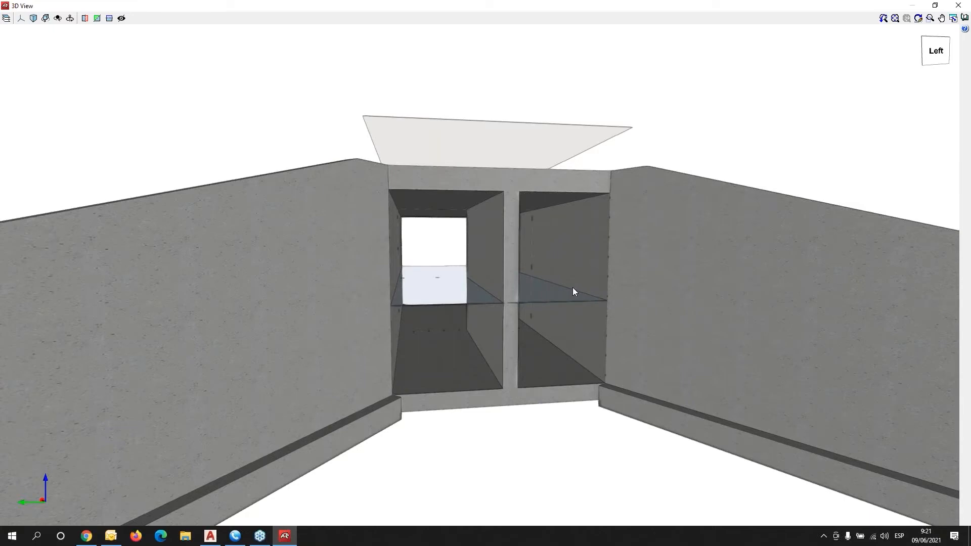
pyautogui.scroll(-3, 572, 287)
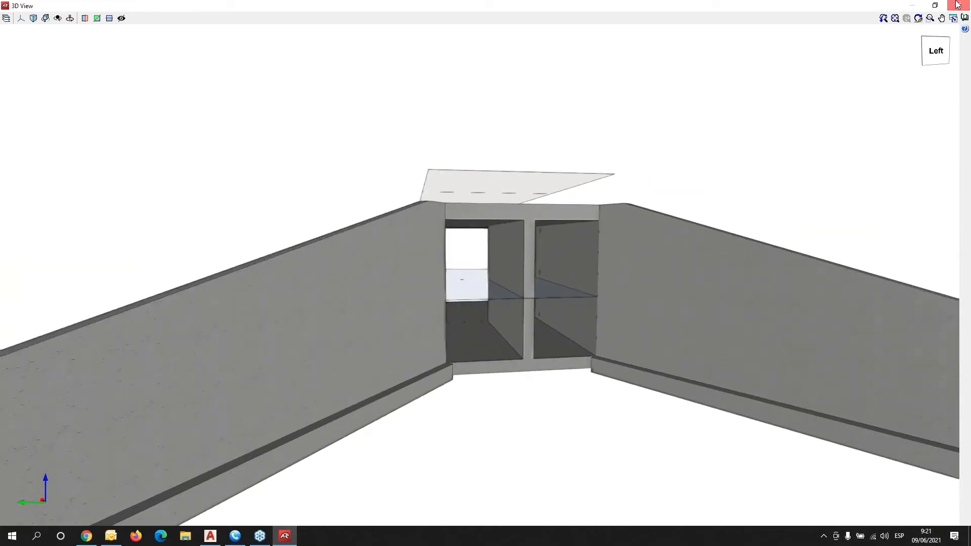
pyautogui.click(957, 5)
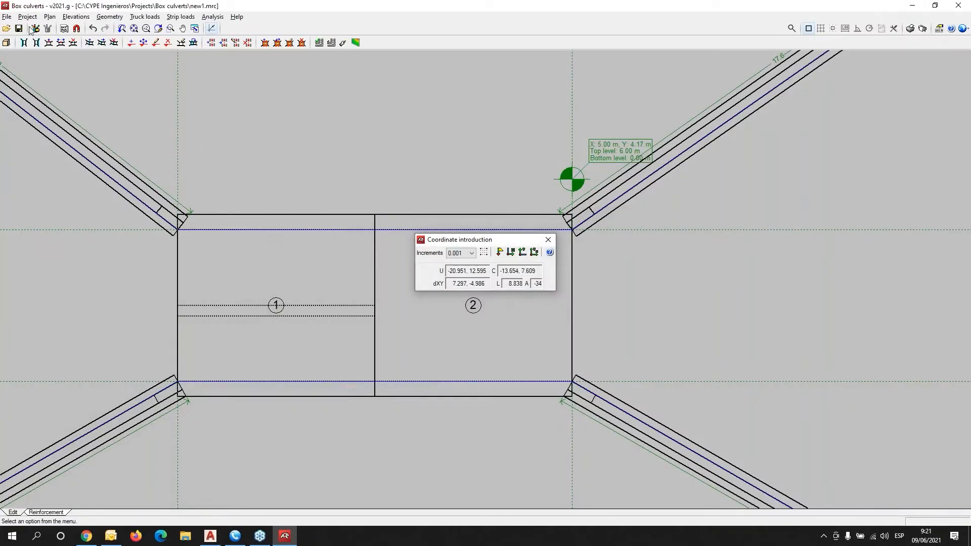
# Undo the last change, removing the dotted lines across cell 1.
pyautogui.click(93, 29)
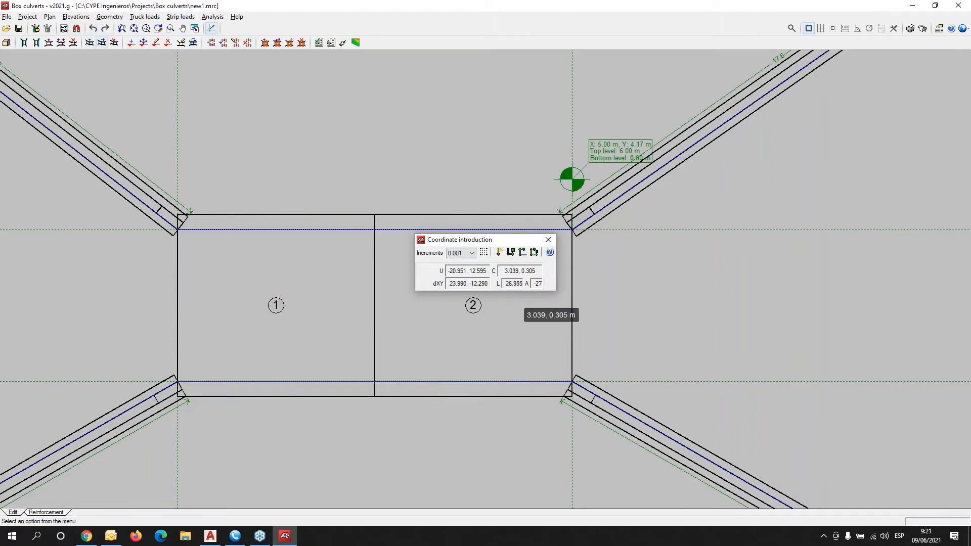
pyautogui.scroll(-3, 512, 296)
pyautogui.moveTo(398, 377); pyautogui.dragTo(267, 363, button='middle')
pyautogui.scroll(2, 247, 286)
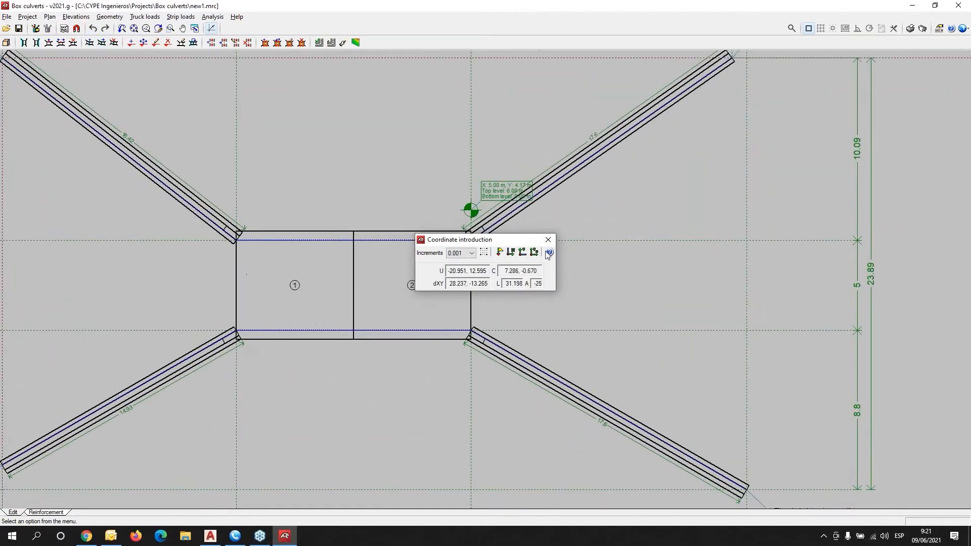
pyautogui.moveTo(507, 242); pyautogui.dragTo(378, 124)
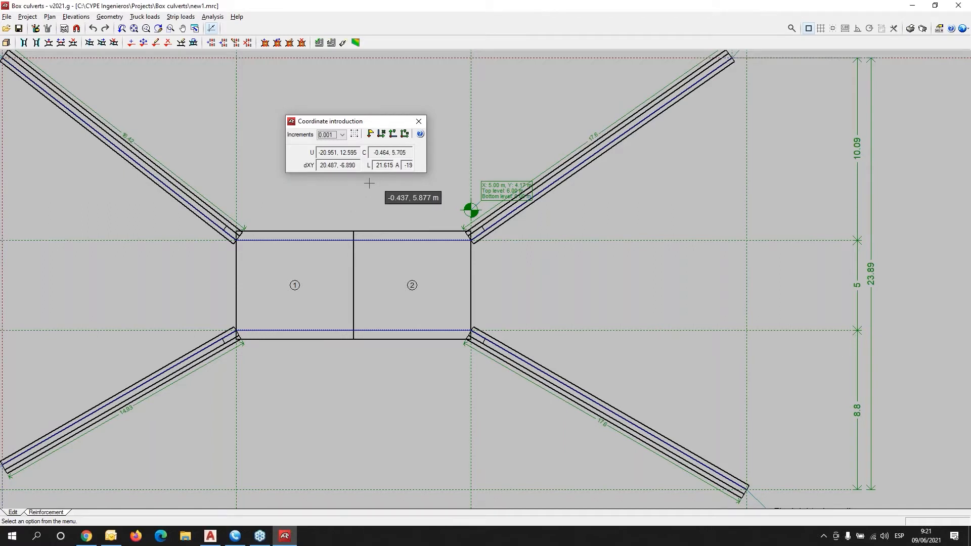
pyautogui.scroll(-3, 371, 182)
pyautogui.click(110, 17)
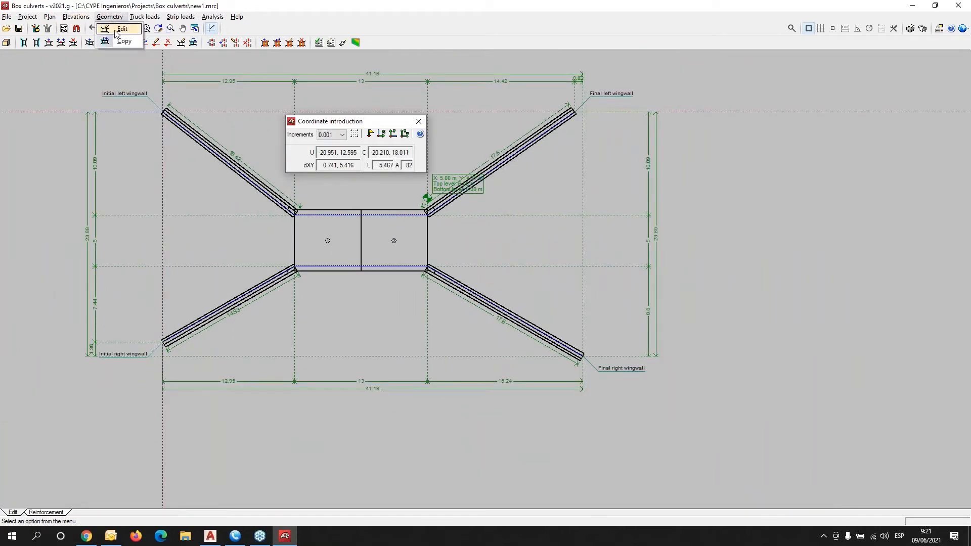
pyautogui.click(116, 30)
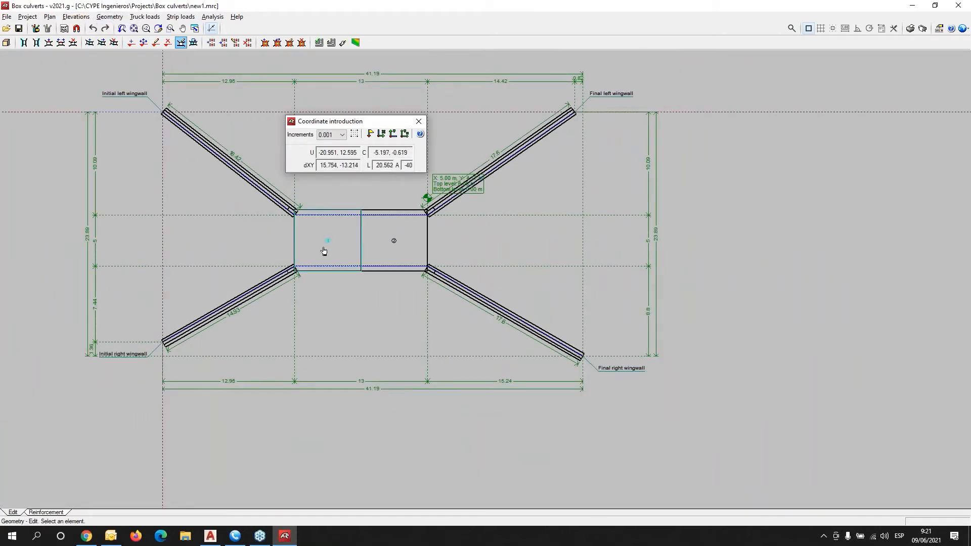
pyautogui.click(240, 304)
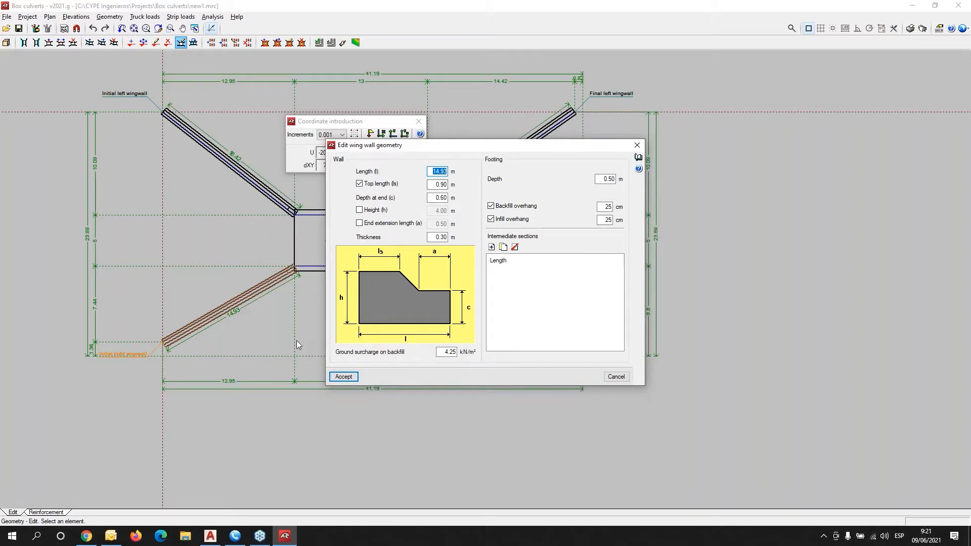
pyautogui.moveTo(414, 151)
pyautogui.mouseDown()
pyautogui.moveTo(201, 145)
pyautogui.moveTo(173, 212)
pyautogui.mouseUp()
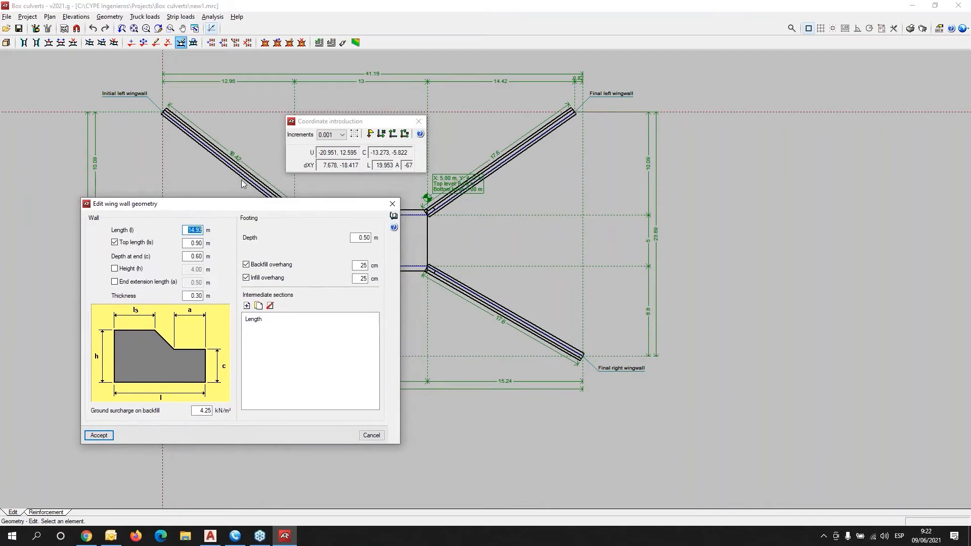
pyautogui.click(392, 203)
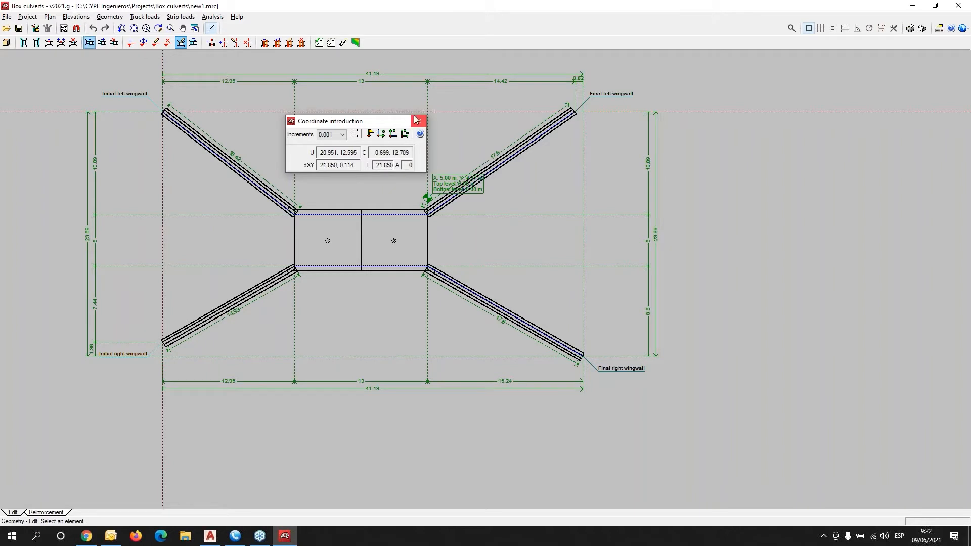
pyautogui.moveTo(346, 130); pyautogui.dragTo(69, 142)
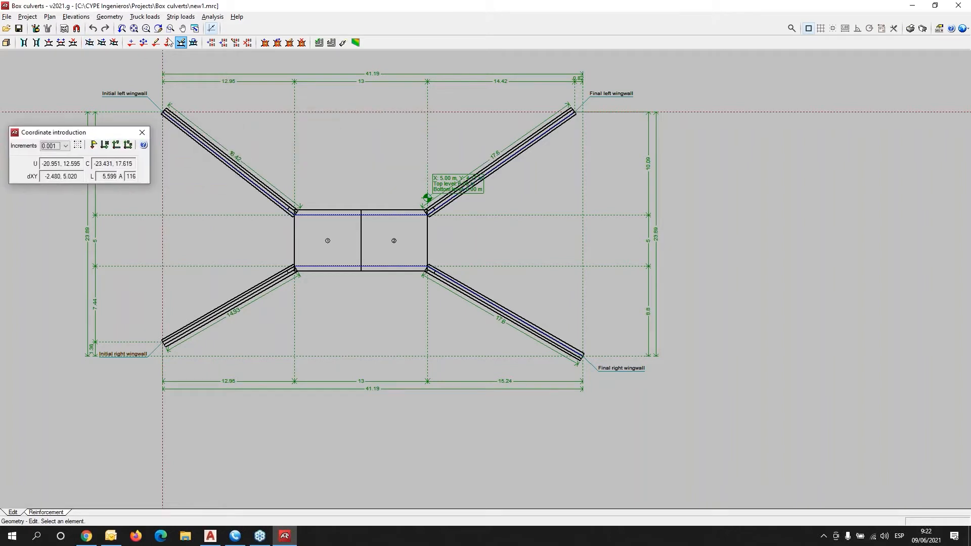
# Show the truck loads for editing and centre them on the culvert plan.
pyautogui.click(145, 16)
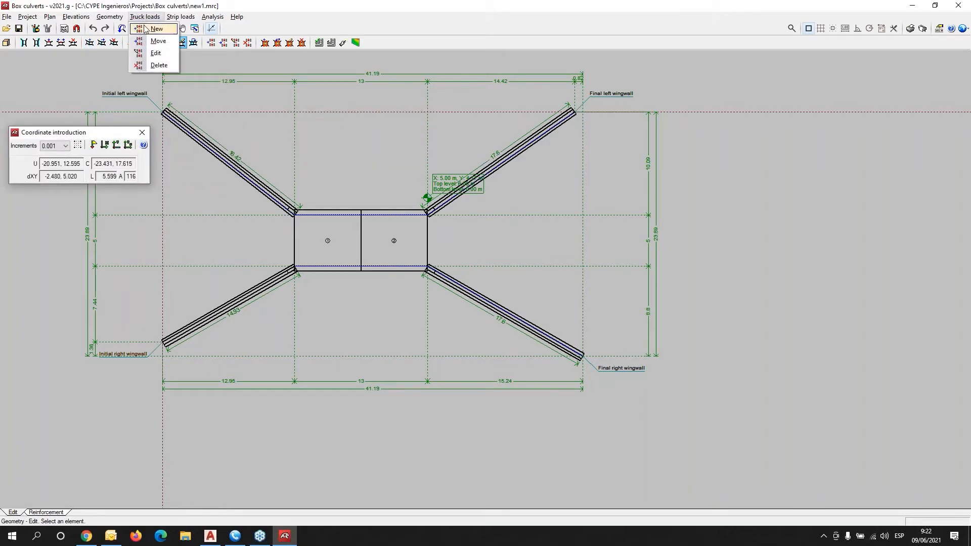
pyautogui.click(155, 53)
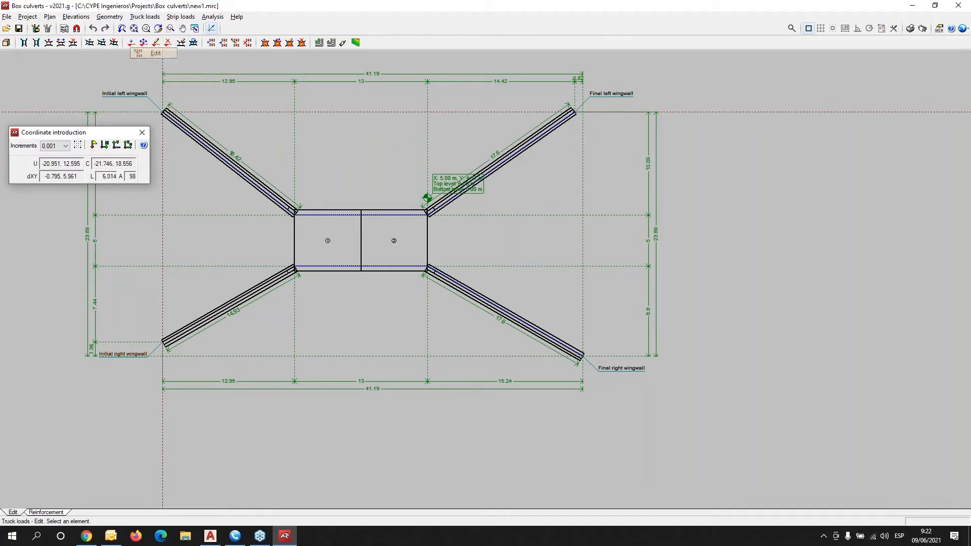
pyautogui.scroll(3, 390, 284)
pyautogui.scroll(1, 403, 252)
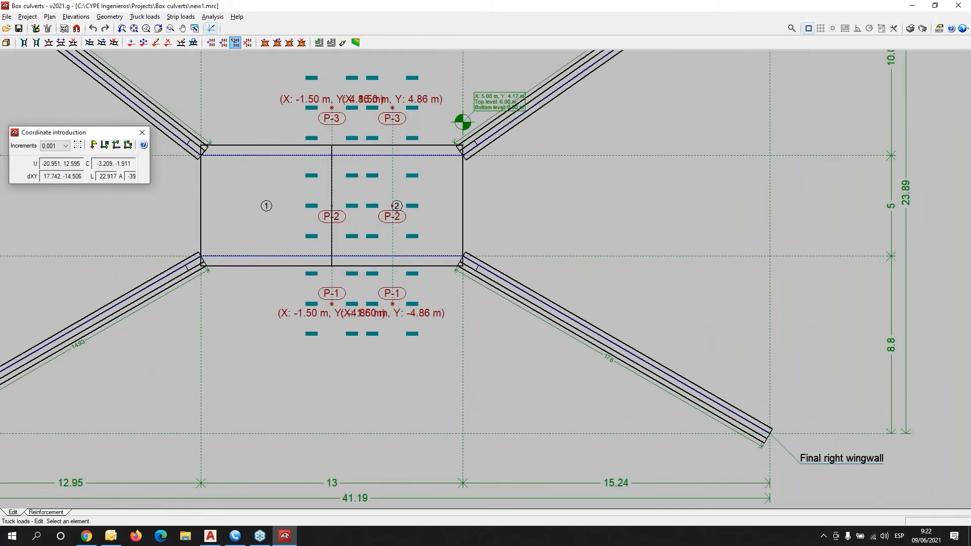
pyautogui.moveTo(280, 246); pyautogui.dragTo(182, 314, button='middle')
pyautogui.moveTo(282, 266); pyautogui.dragTo(373, 286, button='middle')
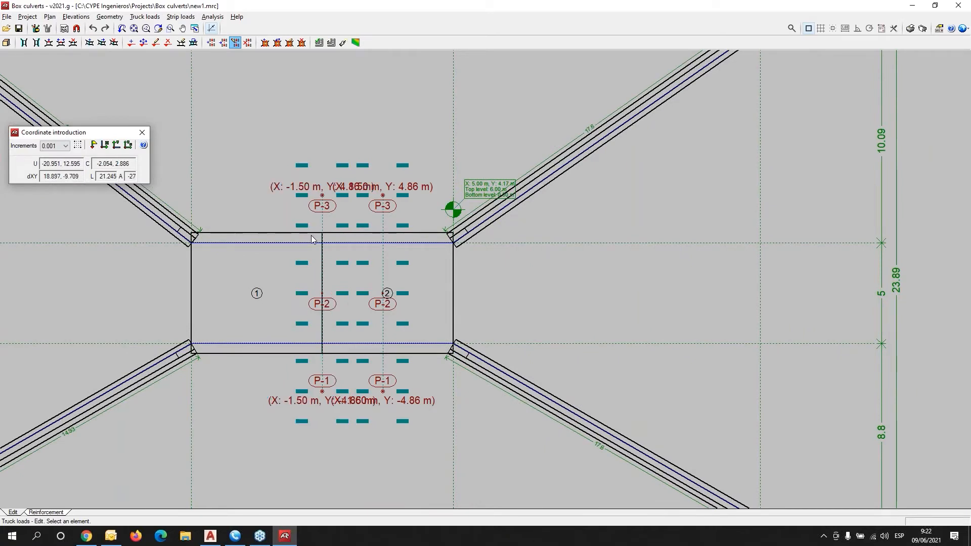
# Move the left truck load group P-1 to P-3 to X -4.04 m.
pyautogui.click(148, 17)
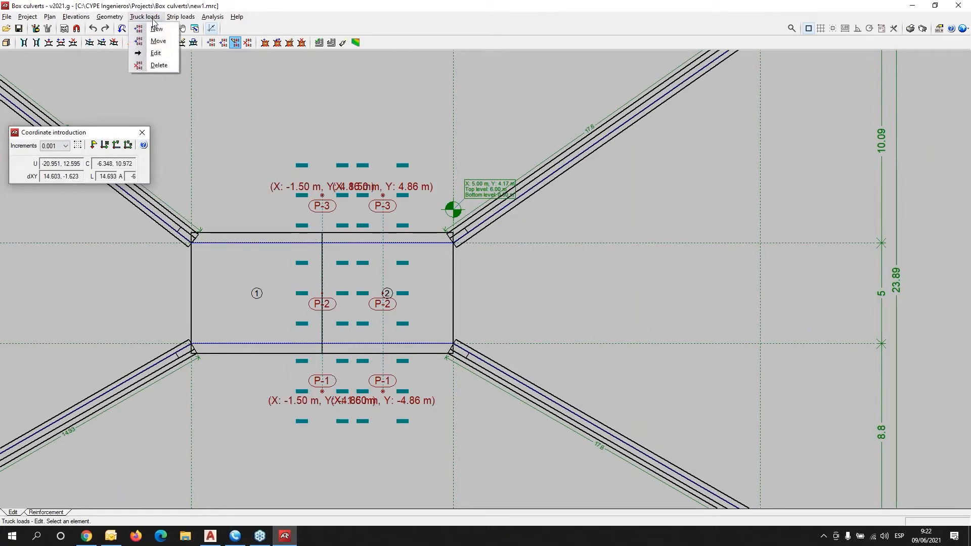
pyautogui.click(158, 41)
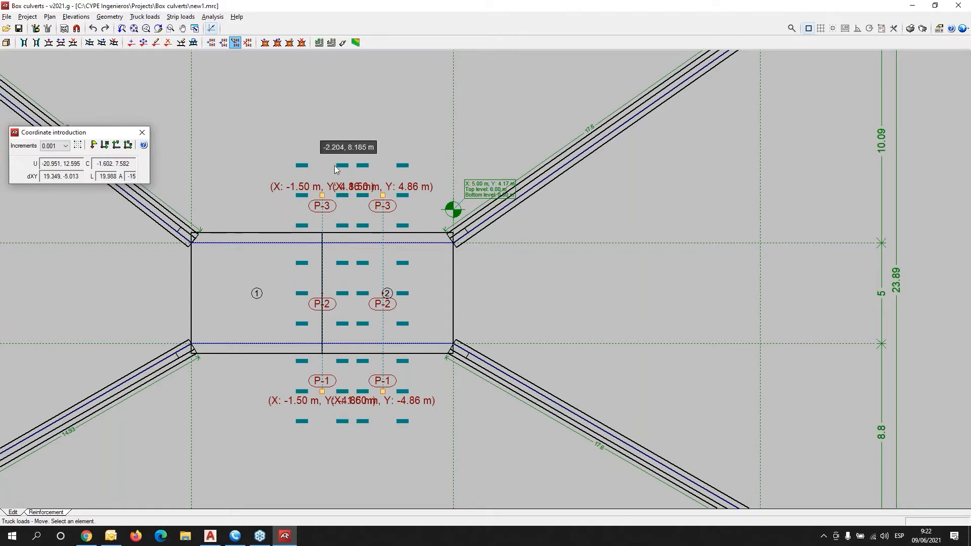
pyautogui.click(324, 194)
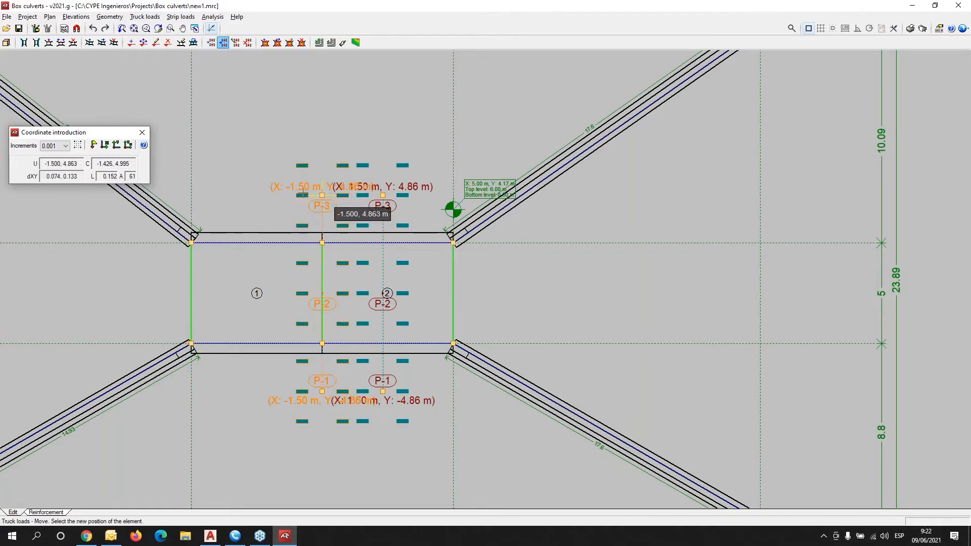
pyautogui.click(271, 195)
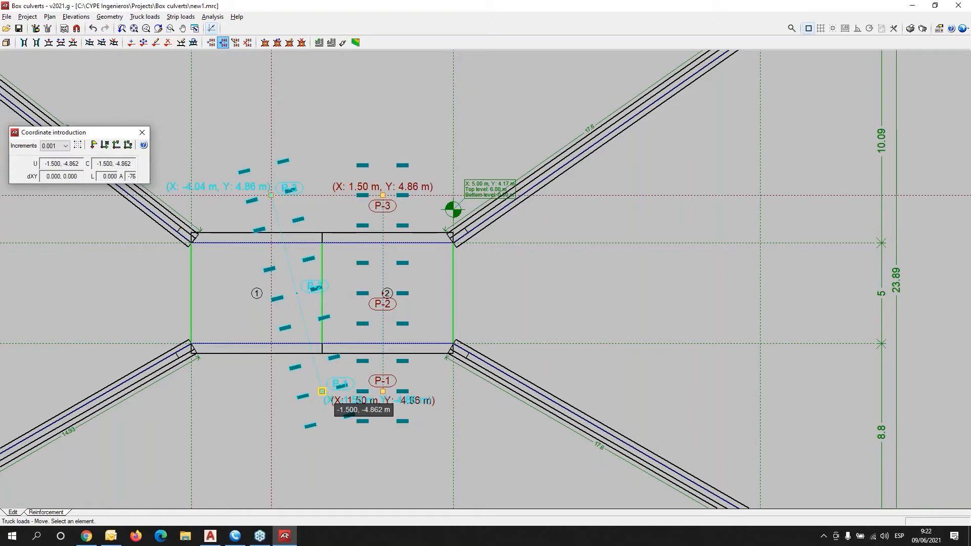
pyautogui.click(337, 386)
pyautogui.click(272, 392)
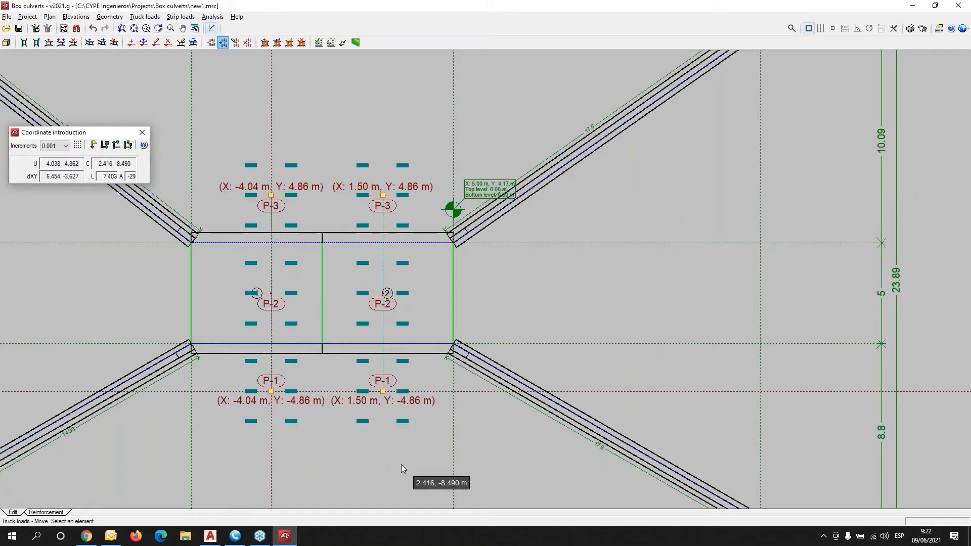
pyautogui.click(145, 17)
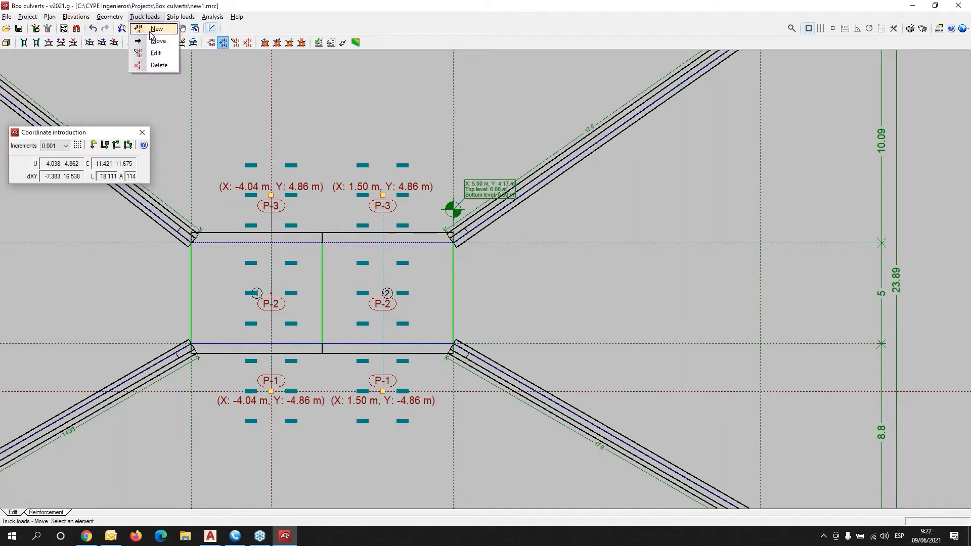
# Inspect the left truck load's RSA Classe I definition and close it unchanged.
pyautogui.click(156, 53)
pyautogui.click(274, 197)
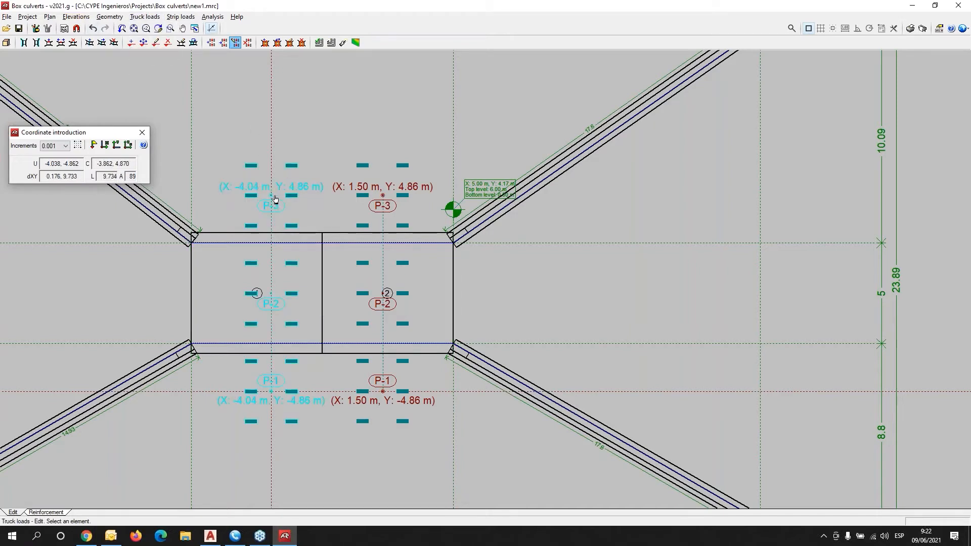
pyautogui.click(275, 199)
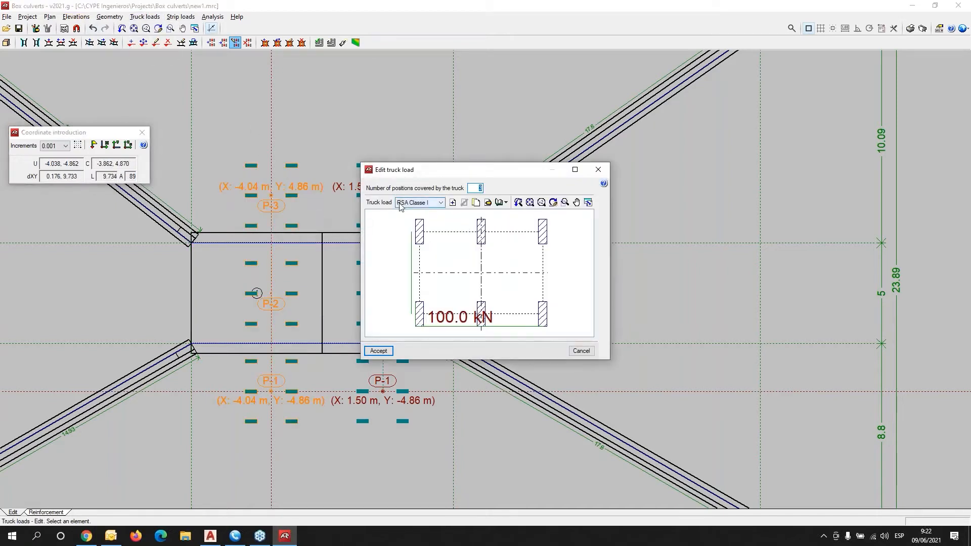
pyautogui.click(488, 203)
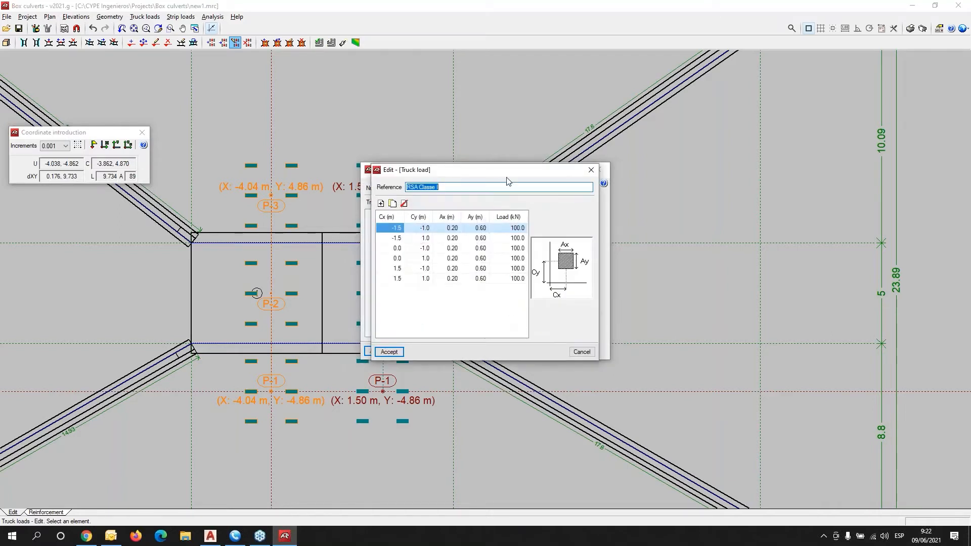
pyautogui.moveTo(529, 172); pyautogui.dragTo(802, 168)
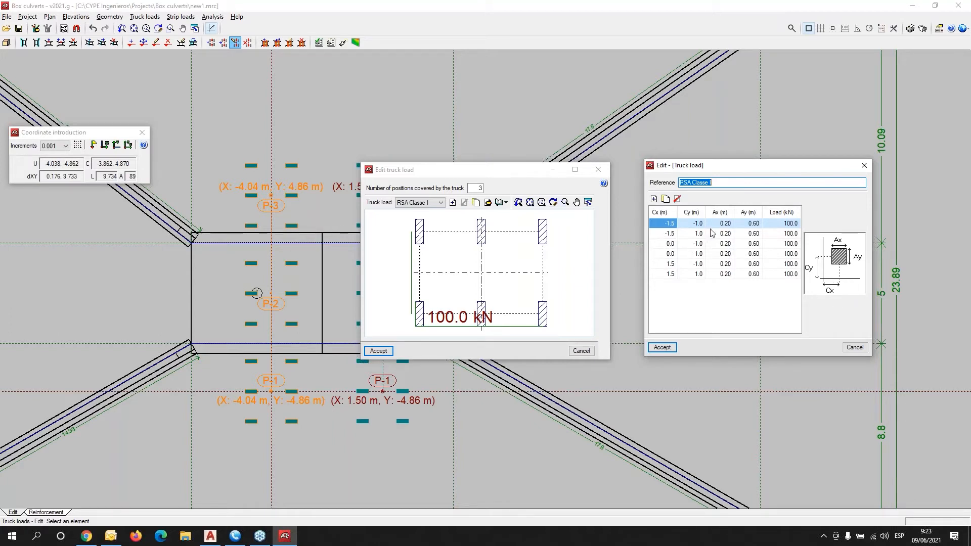
pyautogui.click(864, 165)
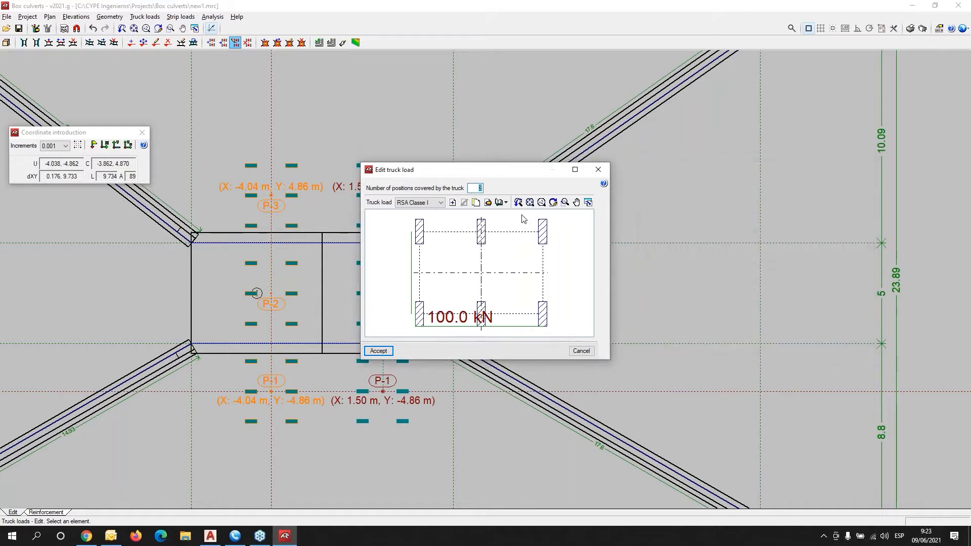
# Start a new truck load type, discard it, and close the truck load editor.
pyautogui.click(453, 203)
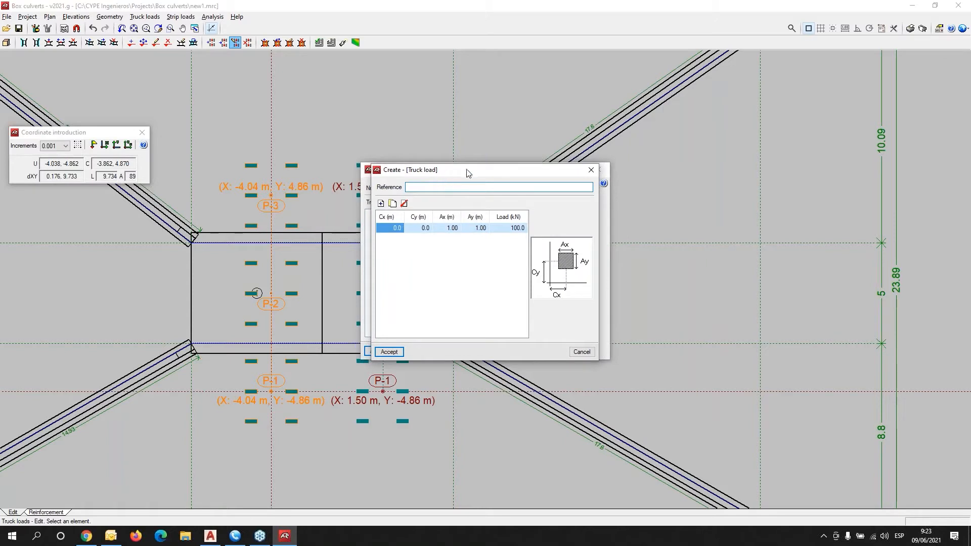
pyautogui.moveTo(467, 172); pyautogui.dragTo(722, 165)
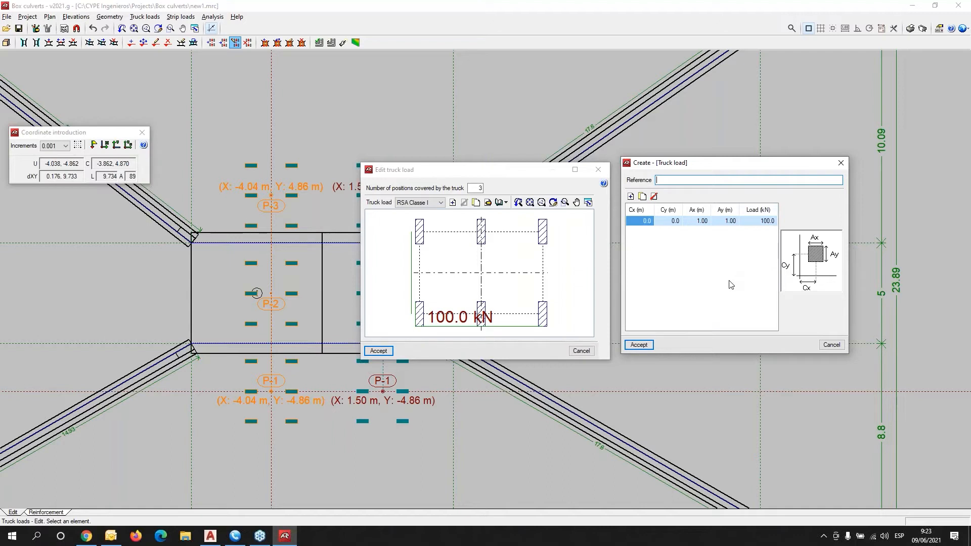
pyautogui.click(841, 162)
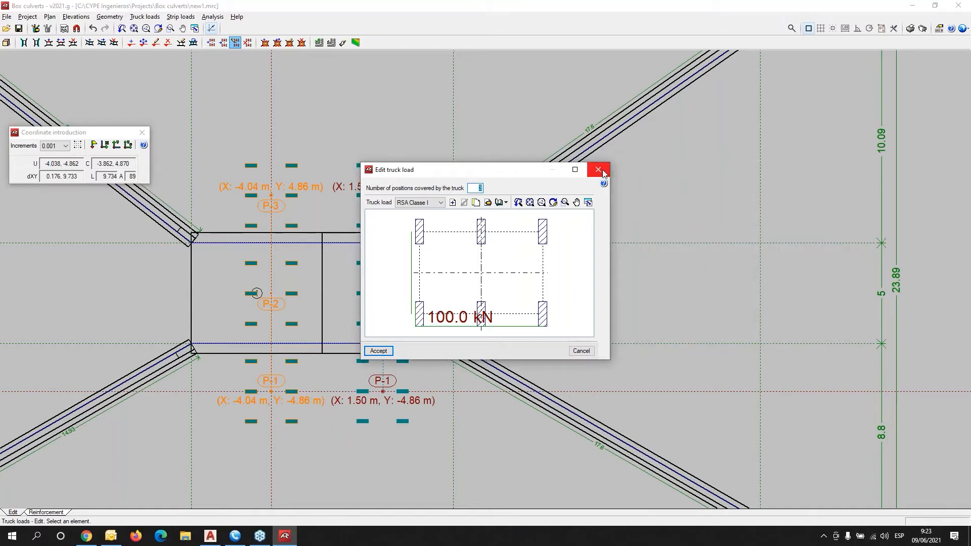
pyautogui.click(600, 171)
pyautogui.click(148, 16)
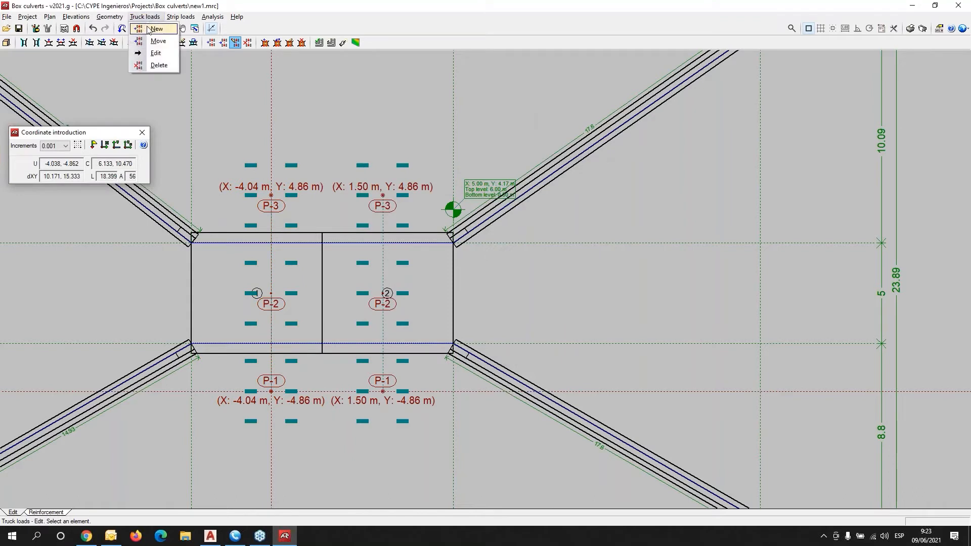
pyautogui.click(151, 29)
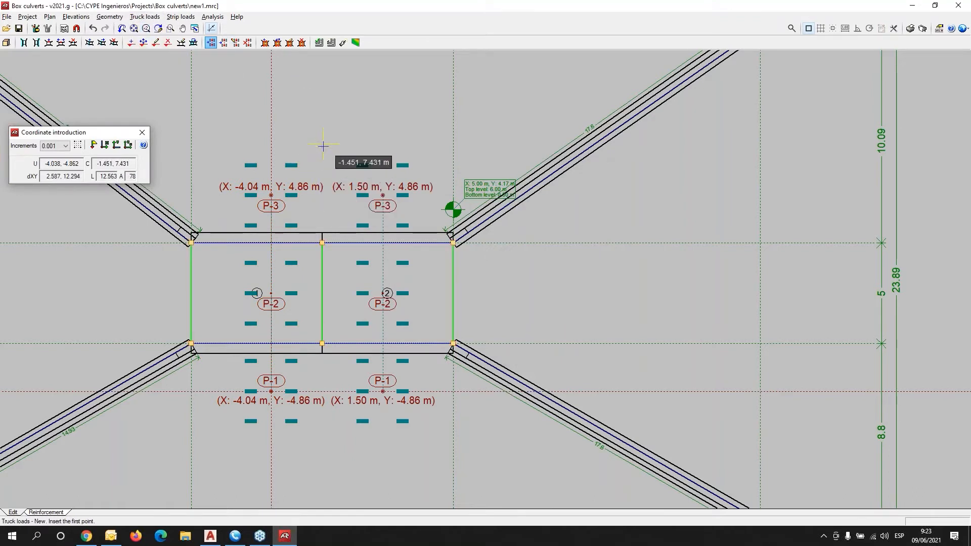
pyautogui.click(325, 193)
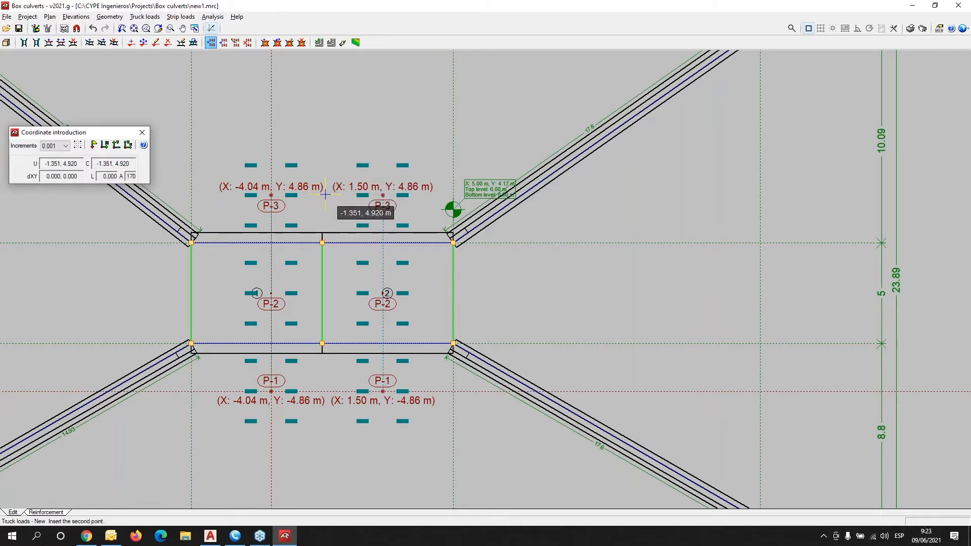
pyautogui.click(323, 391)
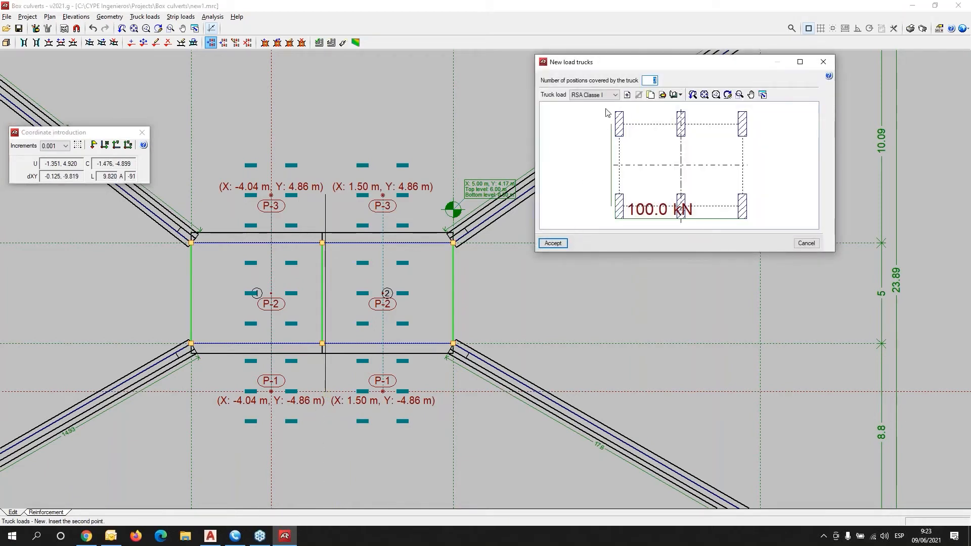
pyautogui.click(552, 243)
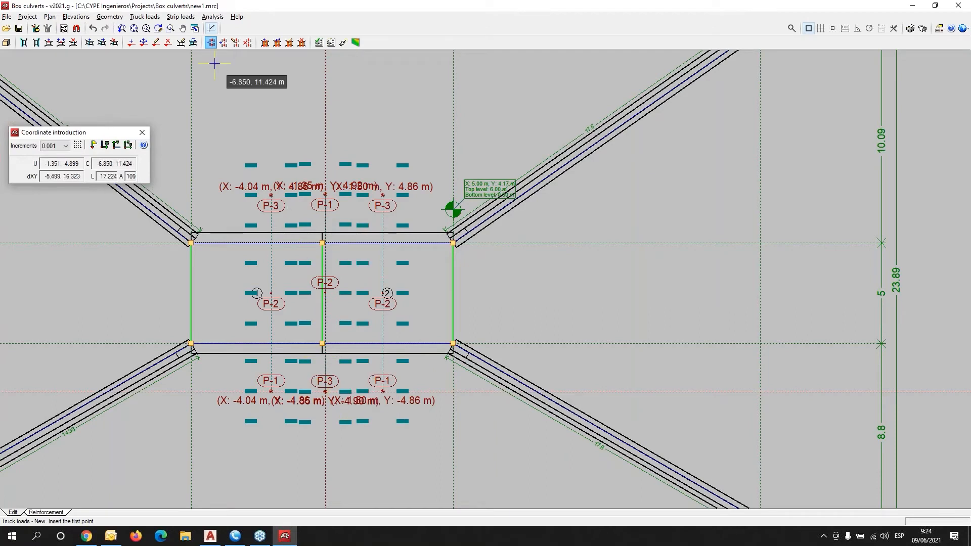
pyautogui.click(93, 28)
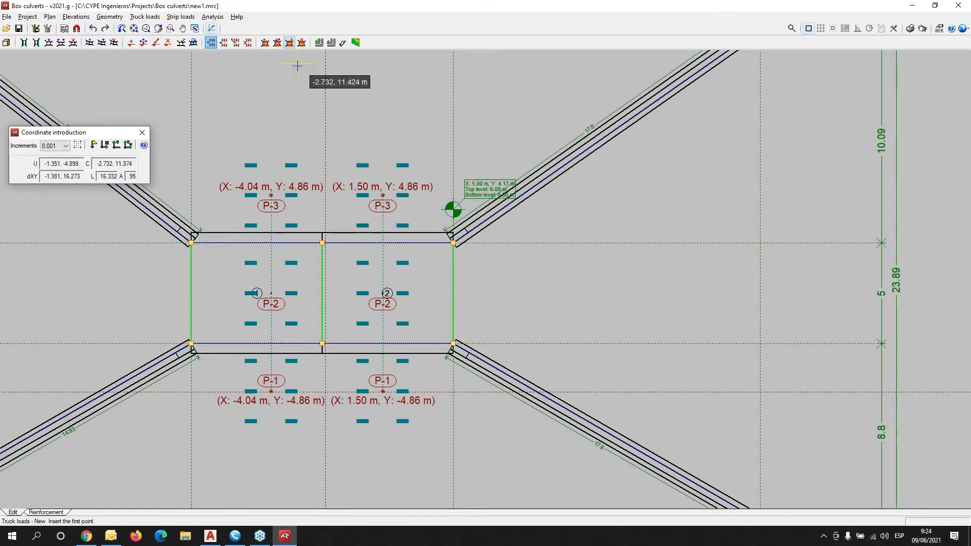
pyautogui.scroll(-2, 297, 63)
# Run Design all on both modules and close the wingwall footing-equilibrium error report.
pyautogui.click(212, 17)
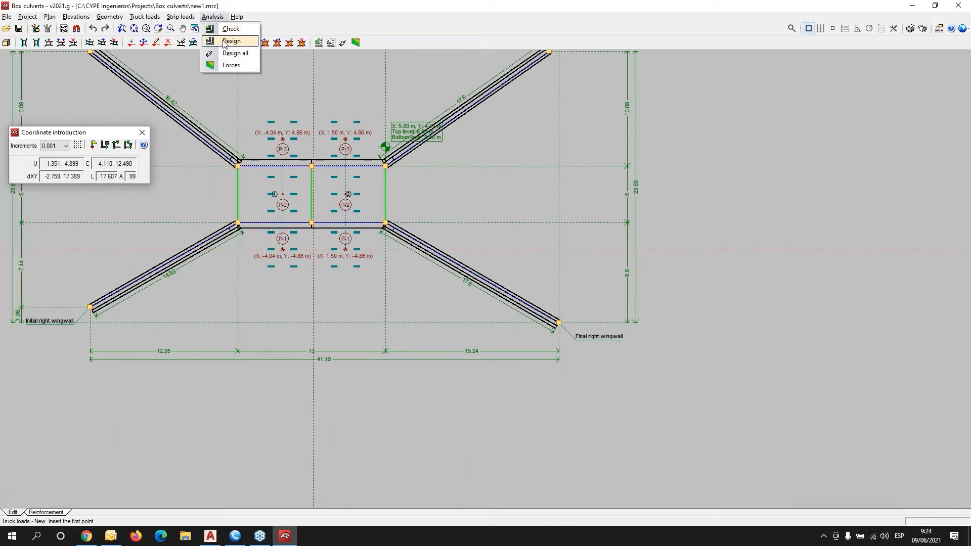
pyautogui.click(232, 55)
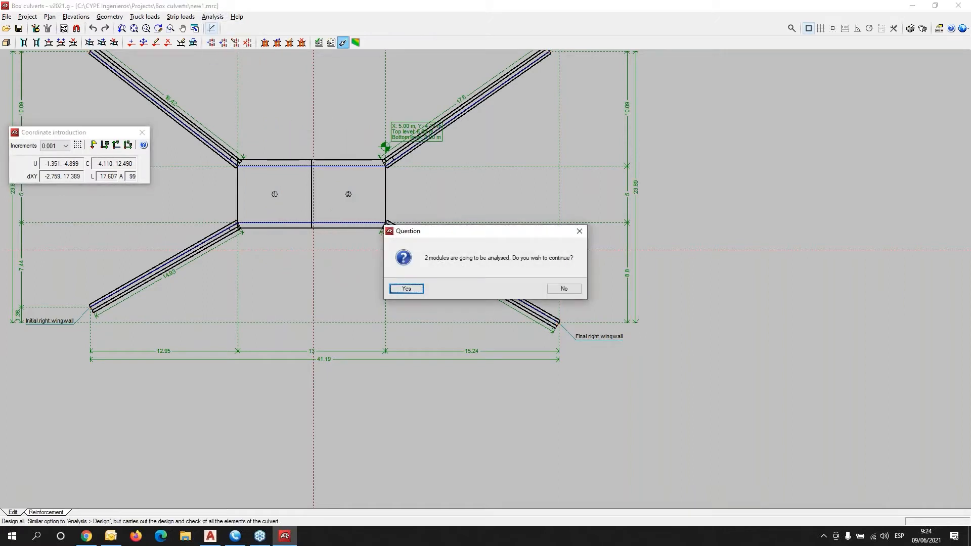
pyautogui.click(405, 289)
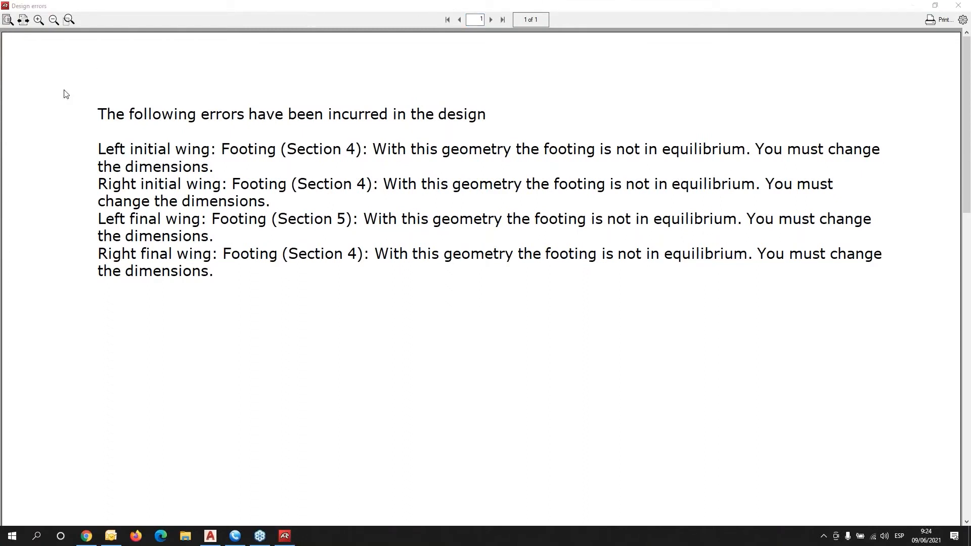
pyautogui.click(957, 6)
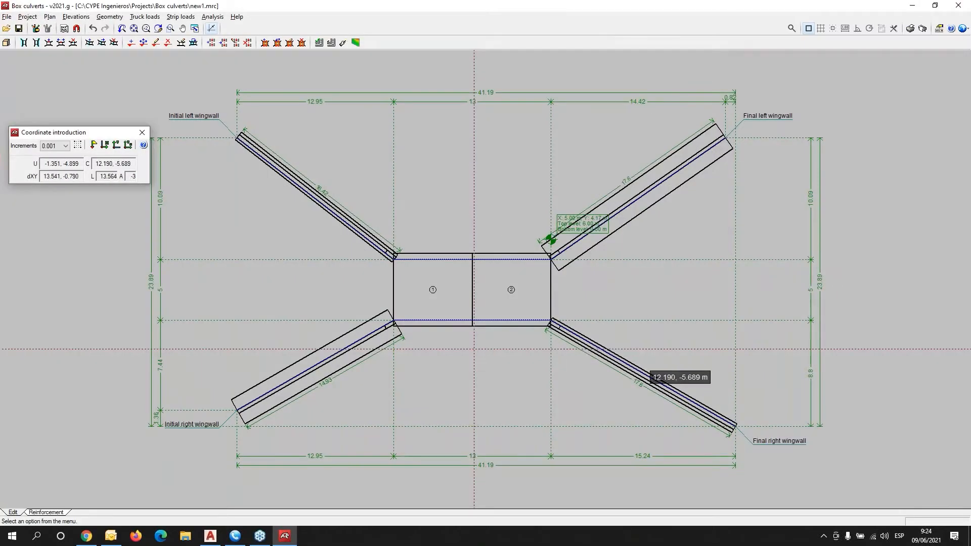
pyautogui.moveTo(630, 356); pyautogui.dragTo(482, 317, button='middle')
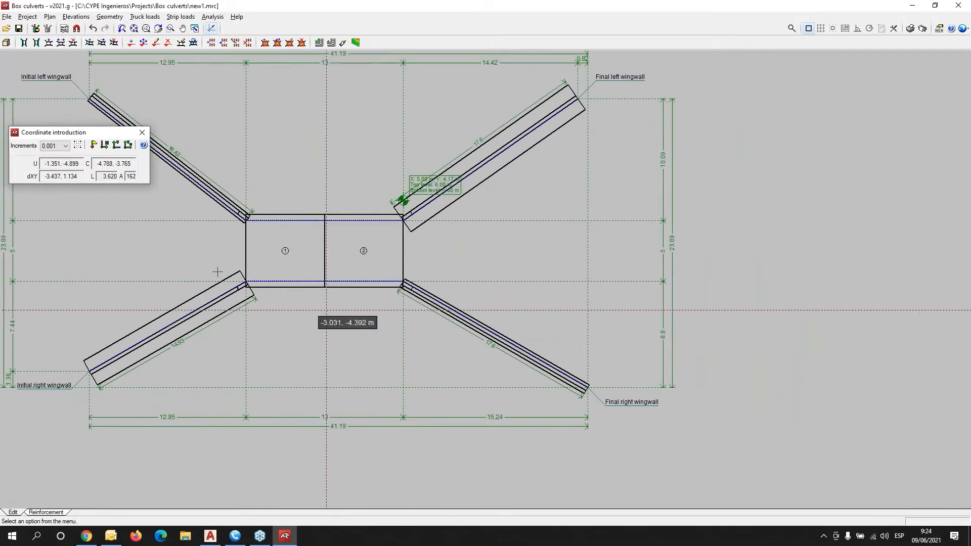
pyautogui.scroll(1, 212, 275)
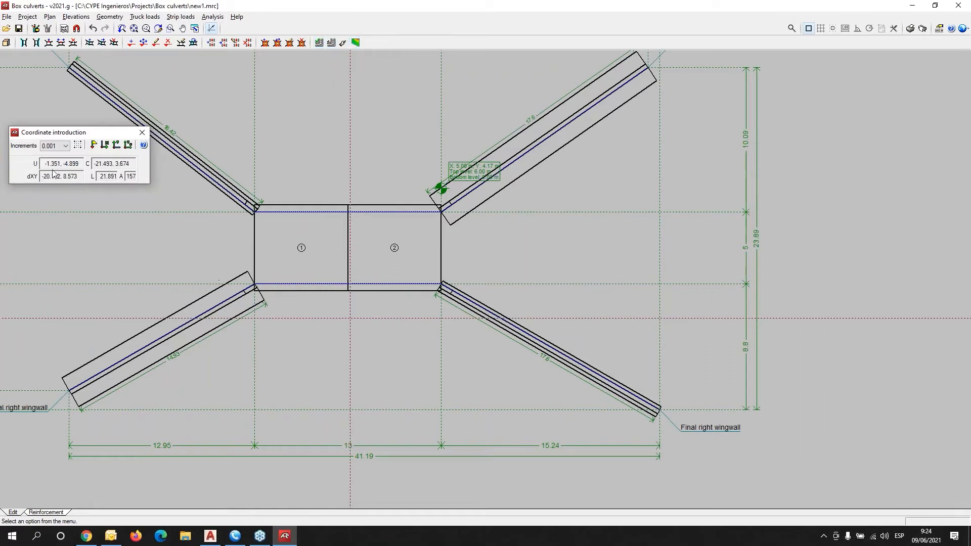
# Switch to reinforcement results and view Module 1's top slab, bottom slab and section.
pyautogui.click(51, 513)
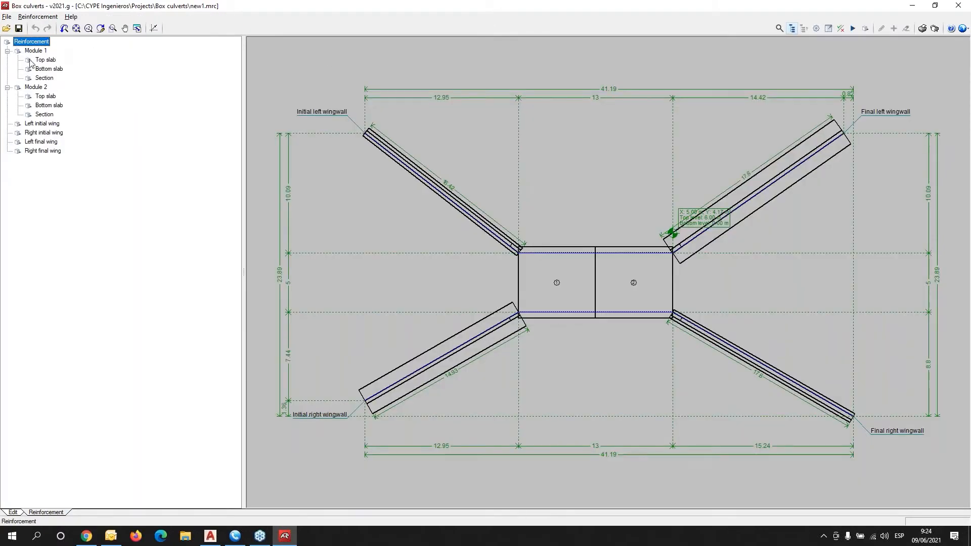
pyautogui.click(44, 60)
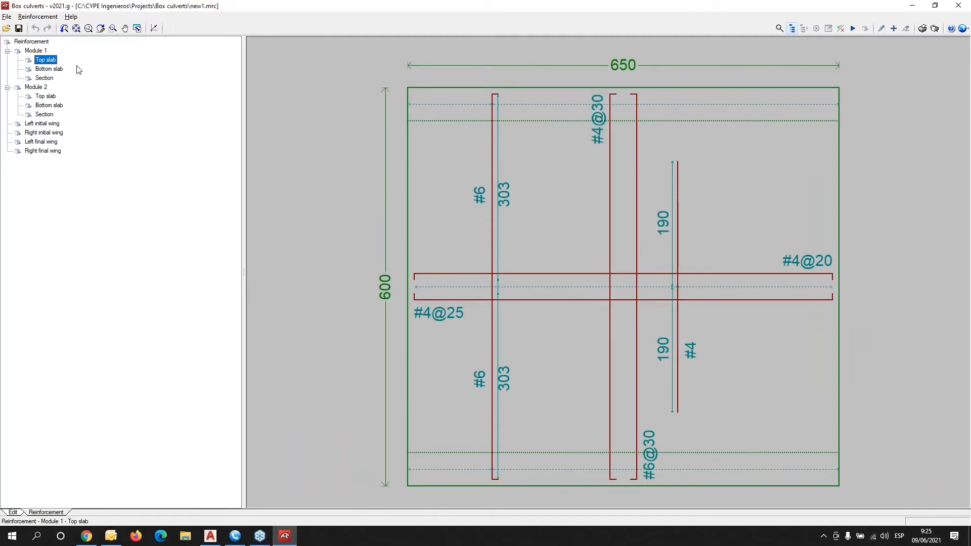
pyautogui.click(46, 69)
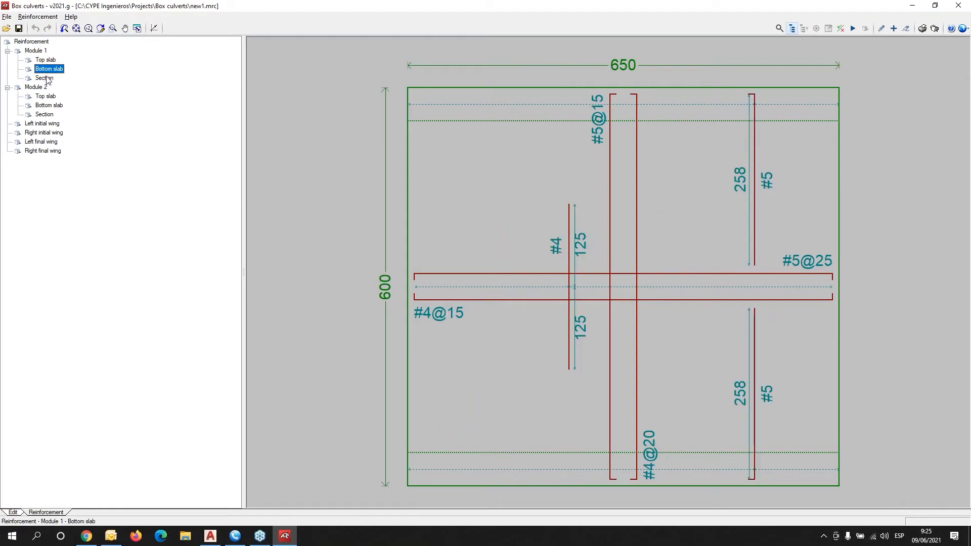
pyautogui.click(46, 78)
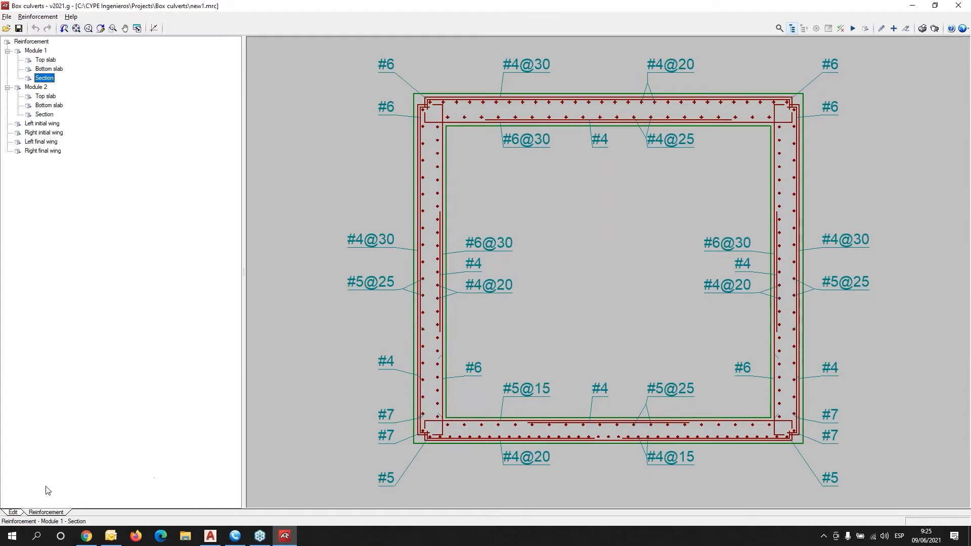
# Inspect the top-left #6 wall bar without changes, then return to the top slab drawing.
pyautogui.click(386, 66)
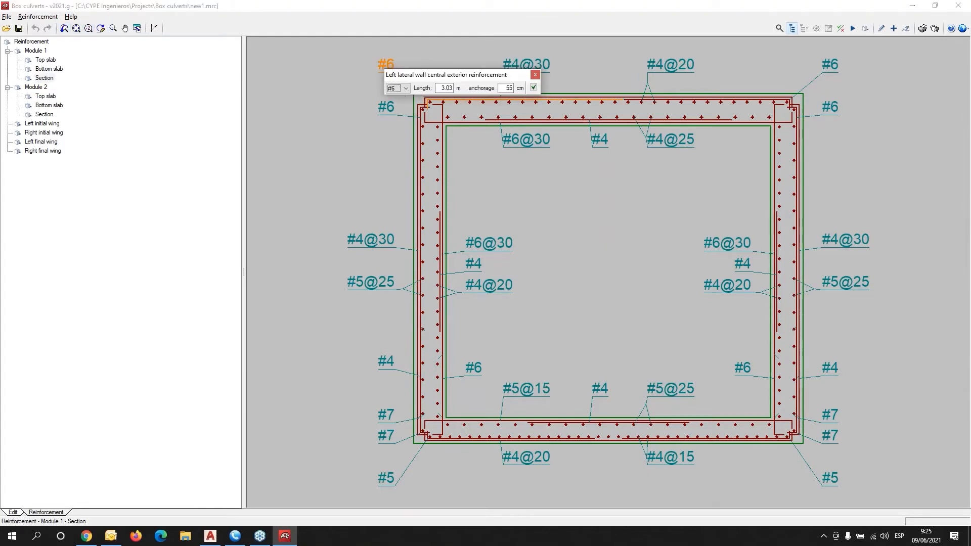
pyautogui.moveTo(423, 76)
pyautogui.mouseDown()
pyautogui.moveTo(424, 158)
pyautogui.moveTo(553, 183)
pyautogui.mouseUp()
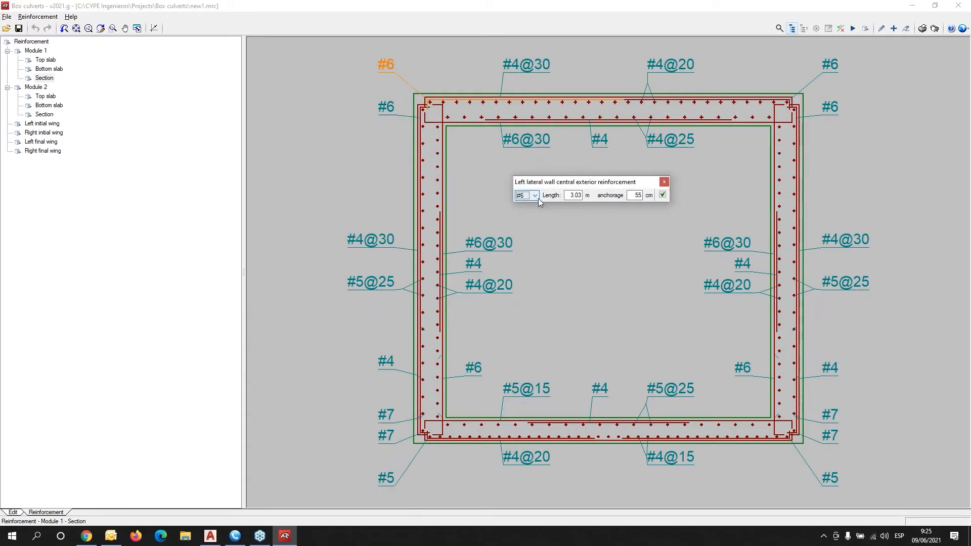
pyautogui.click(665, 181)
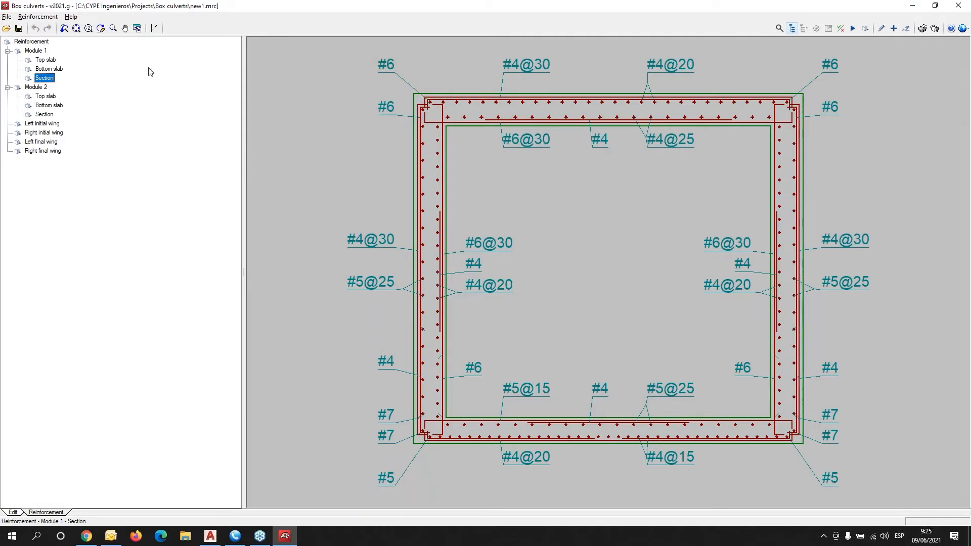
pyautogui.click(46, 60)
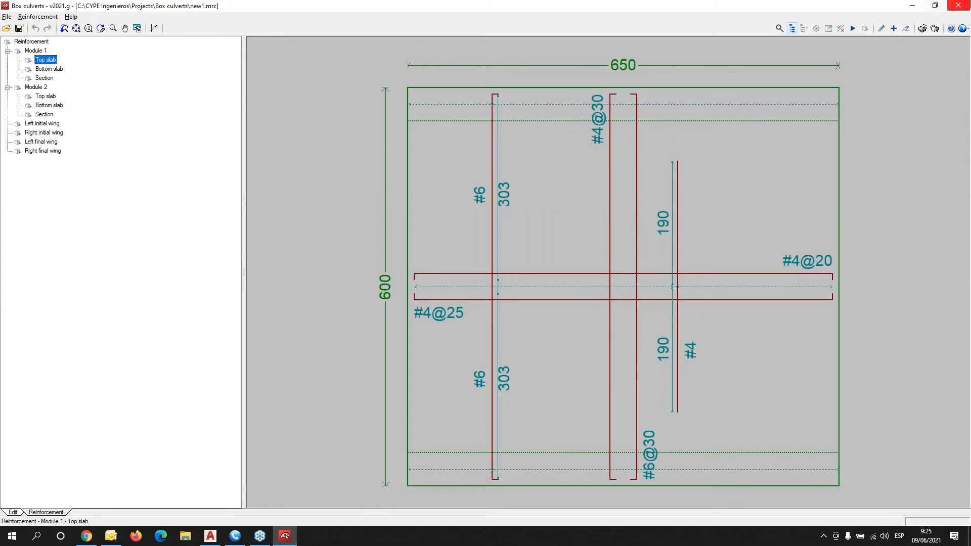
# Run code checks on Module 1's top slab and read the full report to 'all verified'.
pyautogui.click(842, 31)
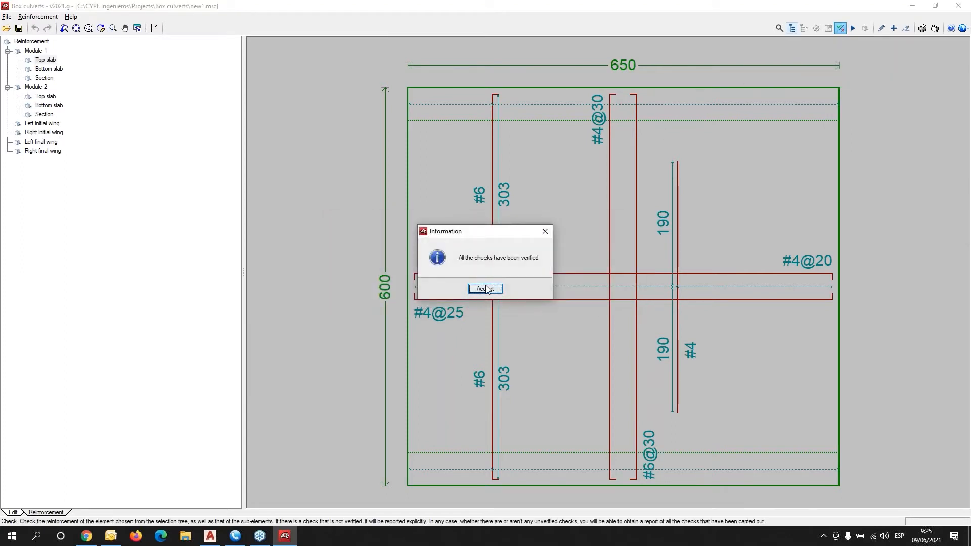
pyautogui.click(486, 289)
pyautogui.click(412, 290)
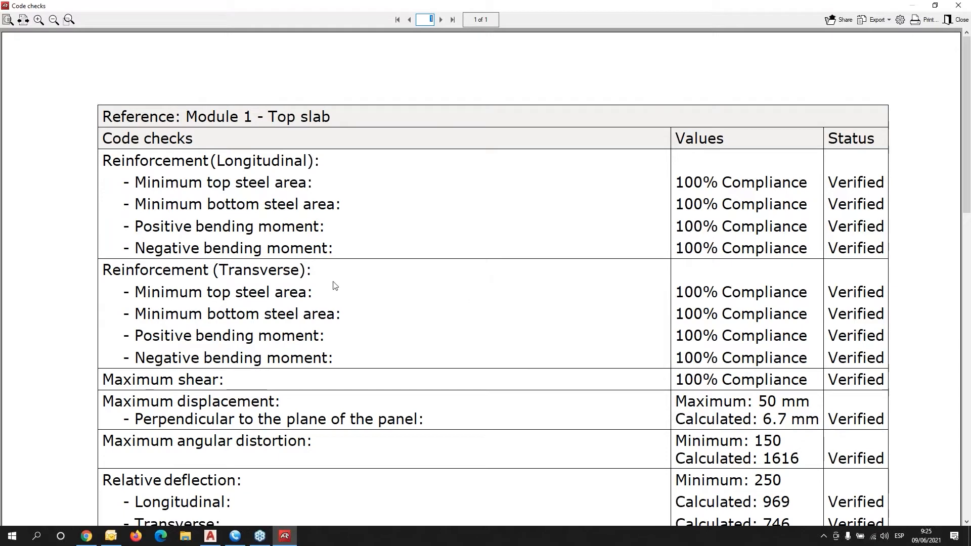
pyautogui.scroll(-1, 337, 288)
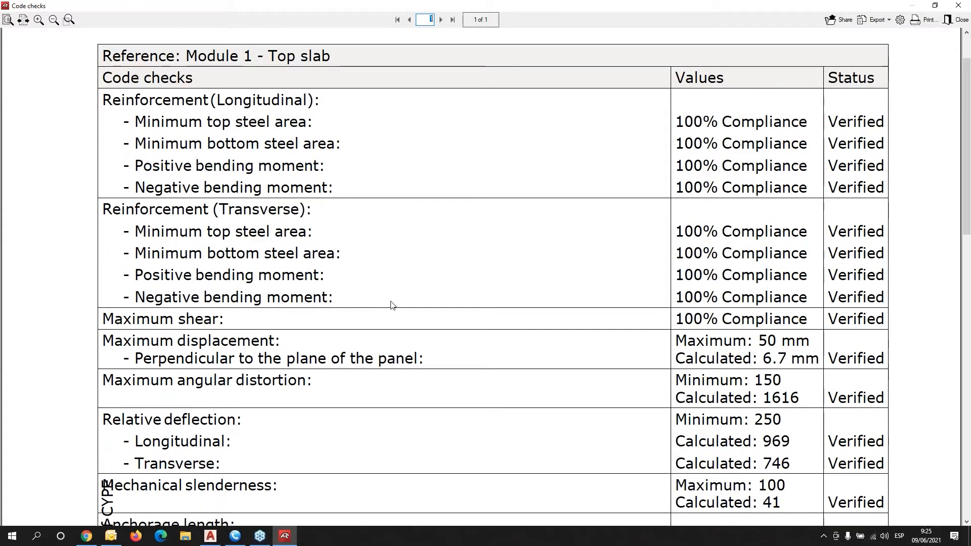
pyautogui.scroll(-3, 392, 304)
pyautogui.scroll(-6, 392, 303)
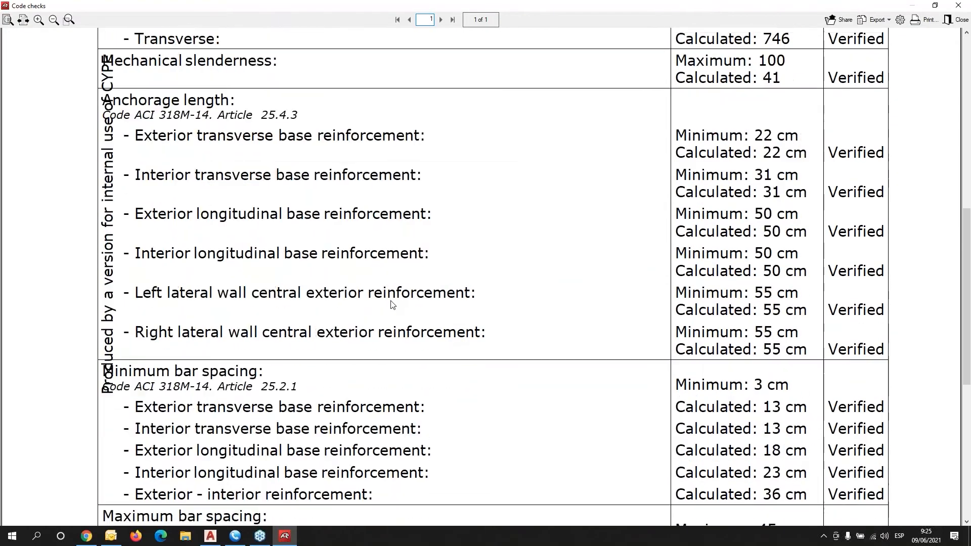
pyautogui.scroll(-3, 391, 304)
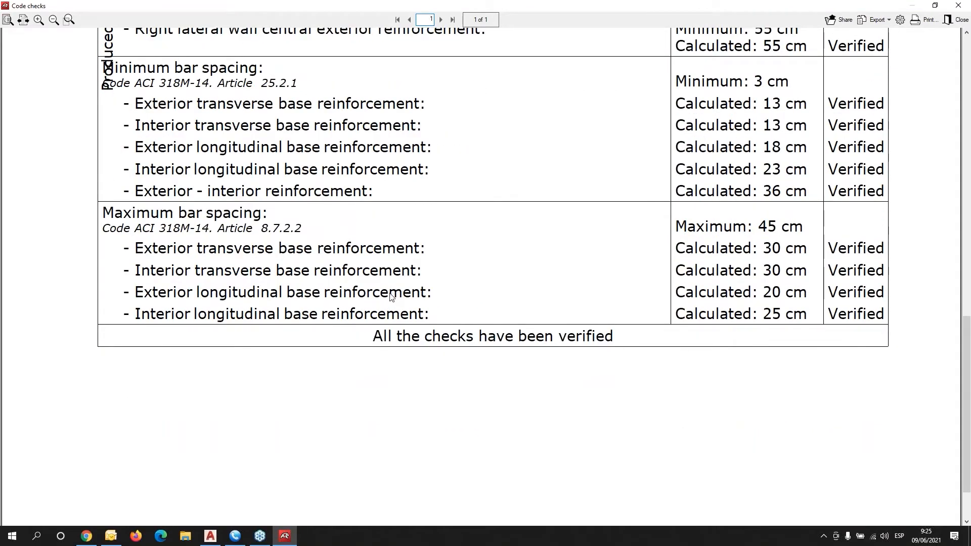
pyautogui.scroll(-1, 390, 297)
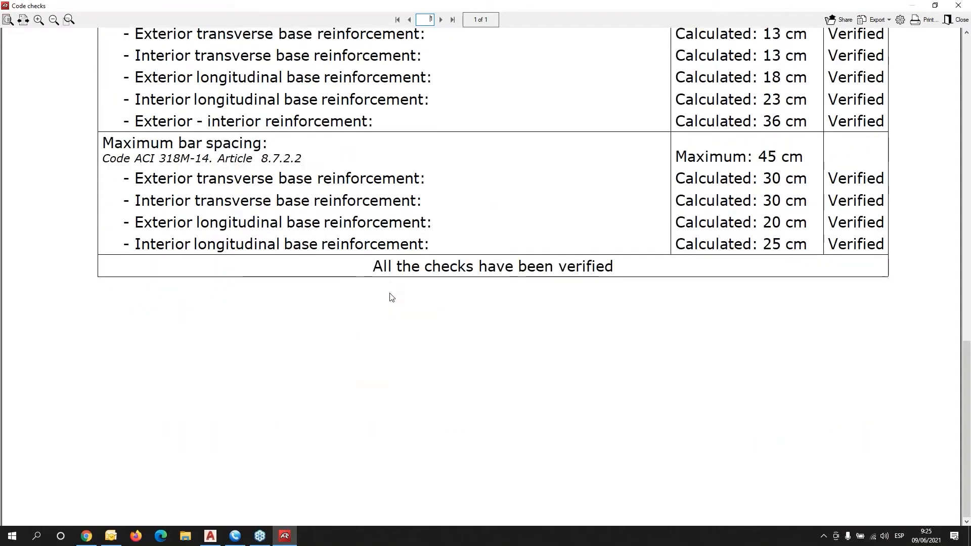
pyautogui.click(964, 7)
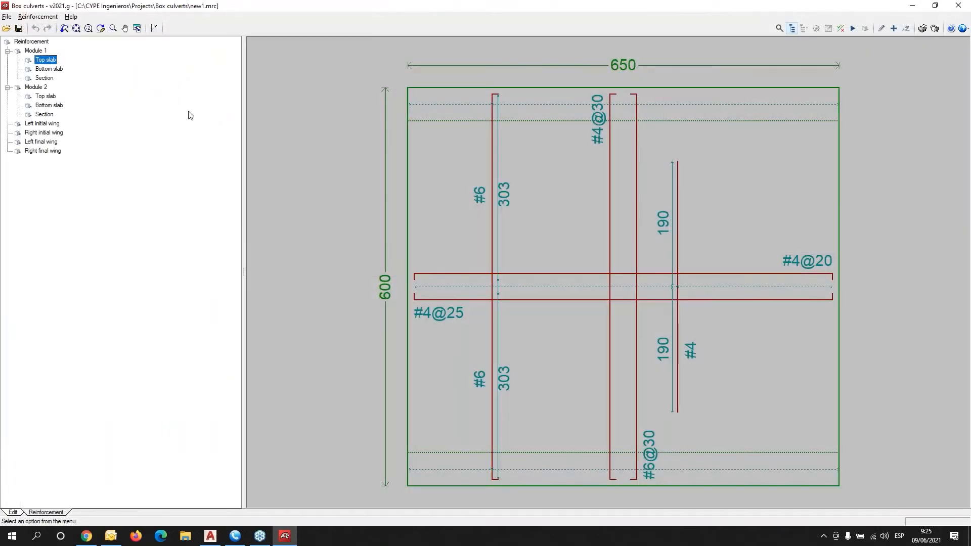
# Generate the analysis report with all chapters included.
pyautogui.click(13, 512)
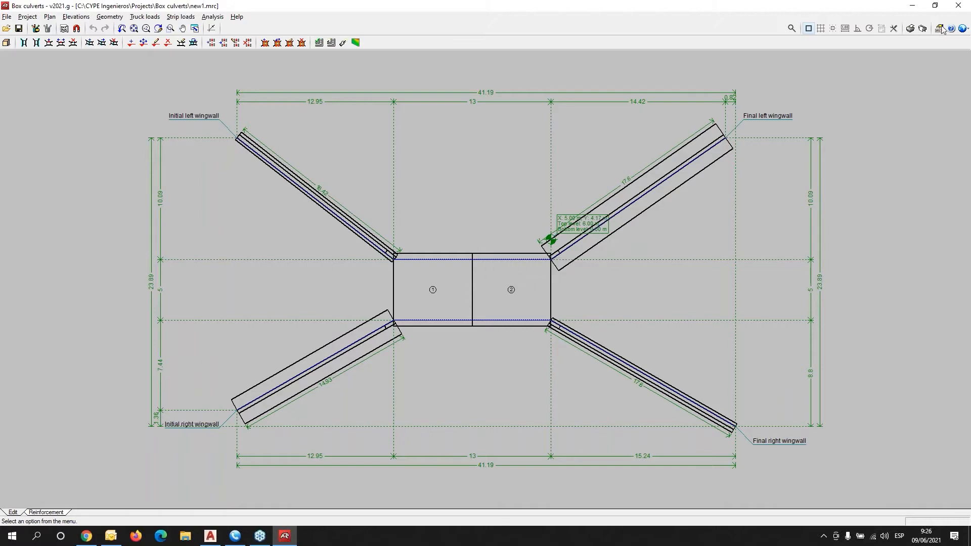
pyautogui.click(910, 28)
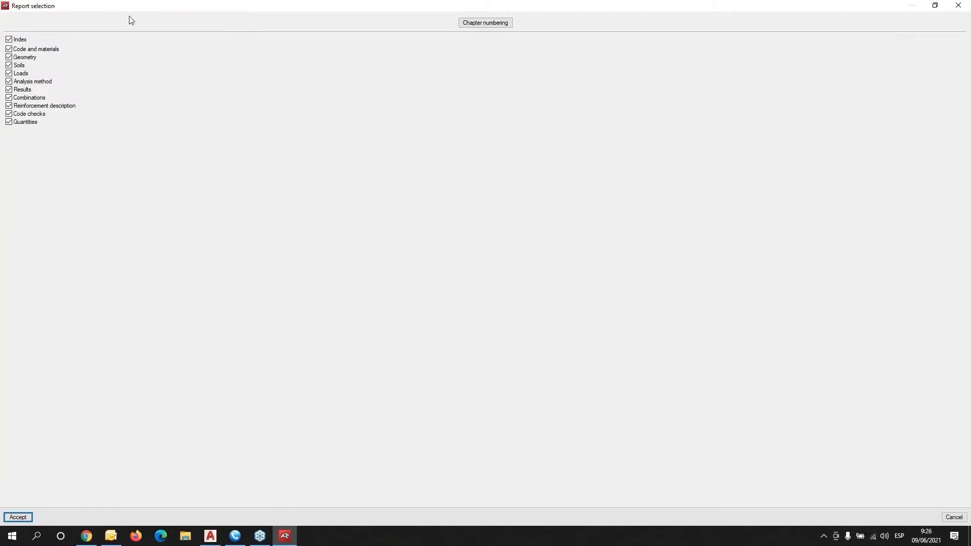
pyautogui.click(19, 517)
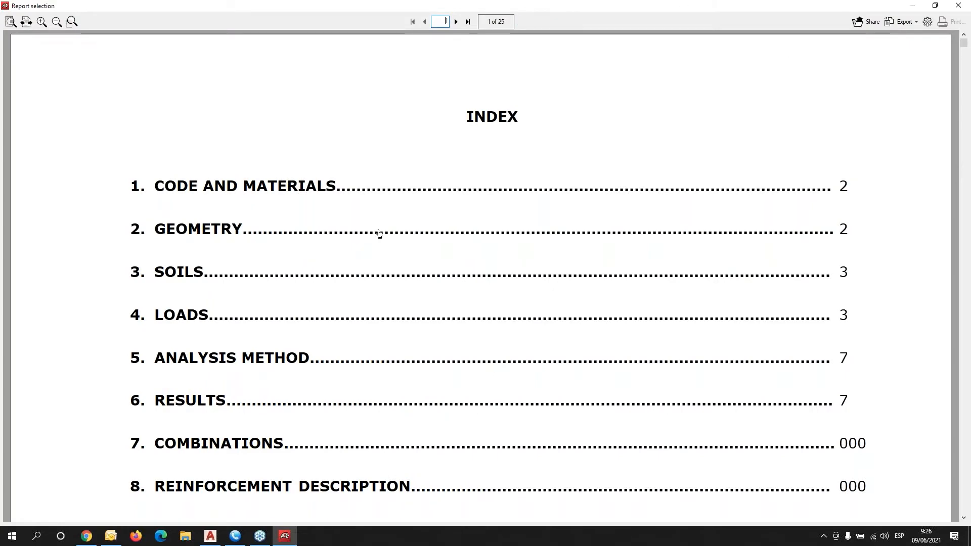
# Look over the report's opening pages and its export formats without exporting.
pyautogui.scroll(-10, 379, 233)
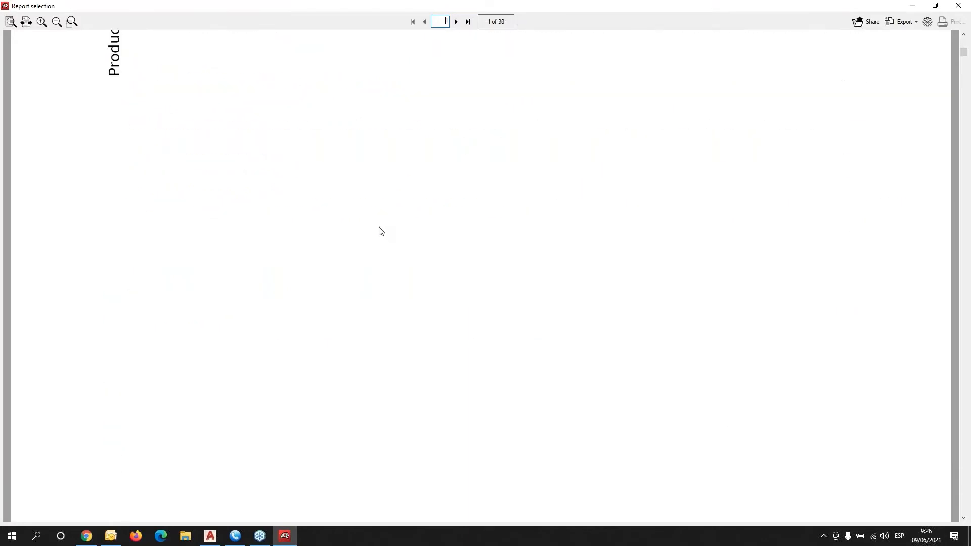
pyautogui.scroll(-10, 381, 230)
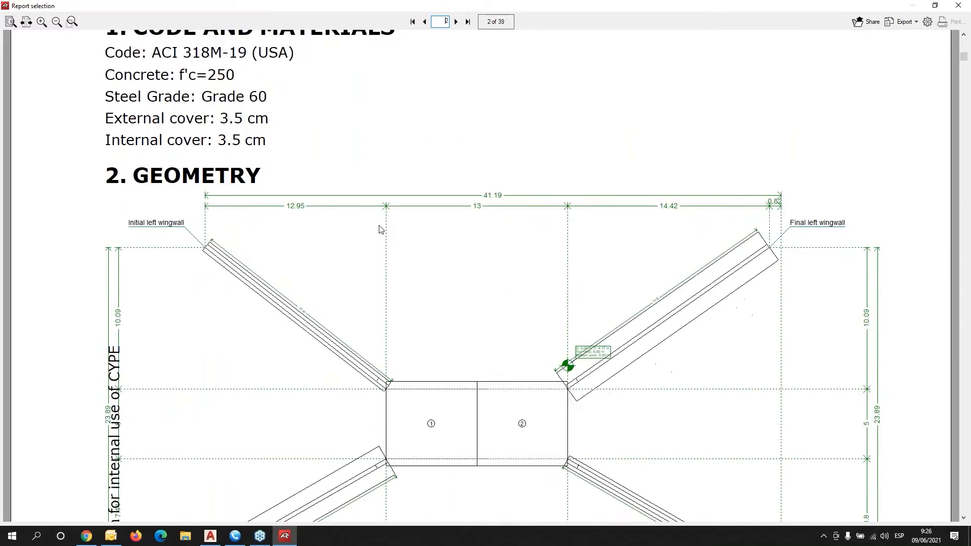
pyautogui.scroll(2, 381, 230)
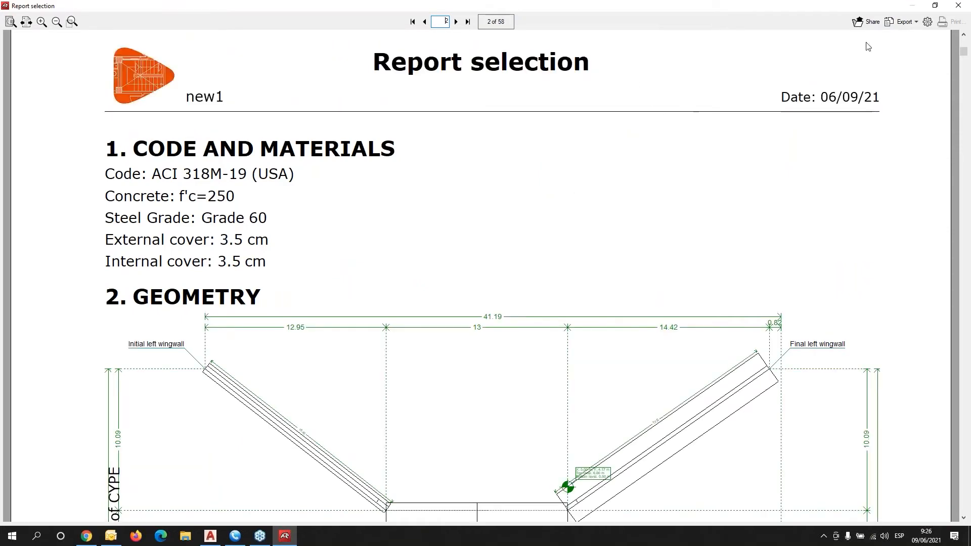
pyautogui.click(905, 24)
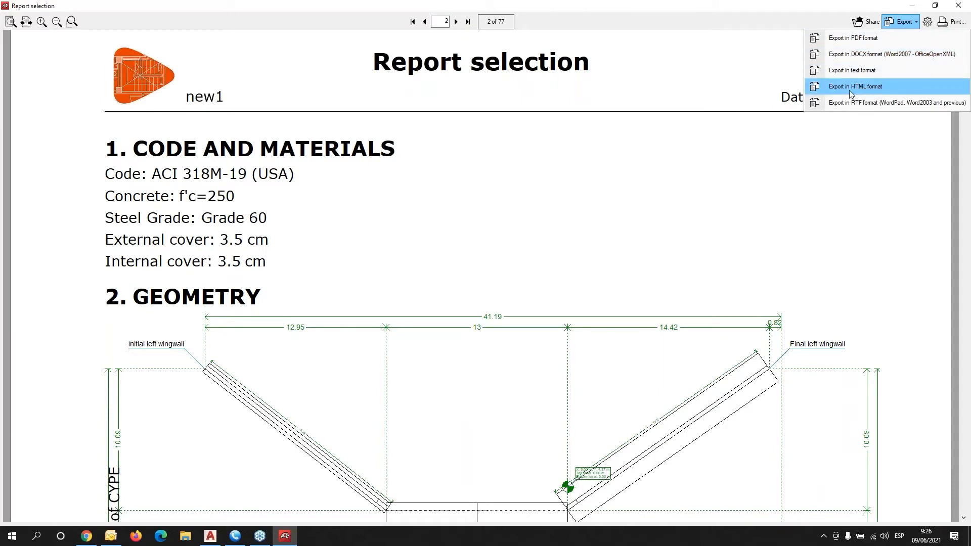
pyautogui.click(629, 177)
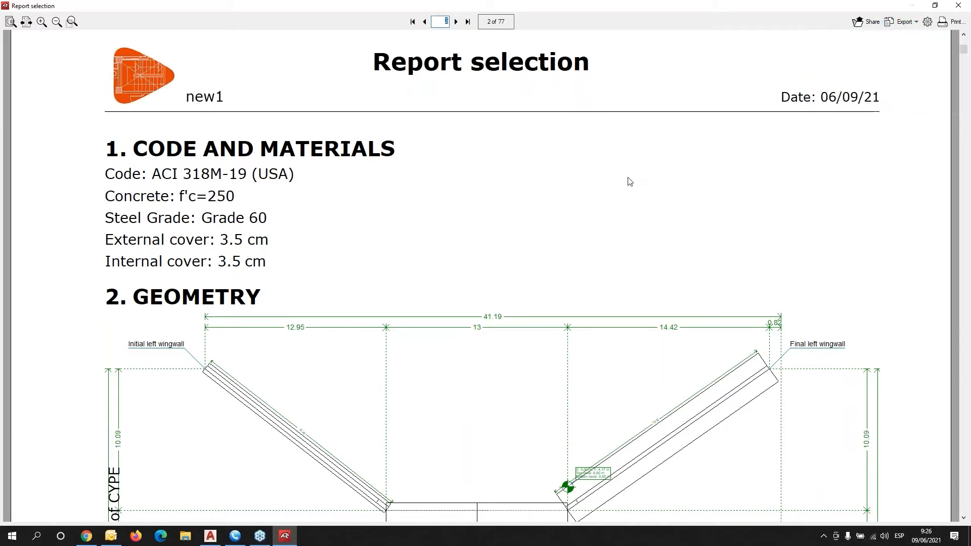
# Read through the 77-page report down to the Right lateral wall results, then close it.
pyautogui.scroll(-5, 391, 277)
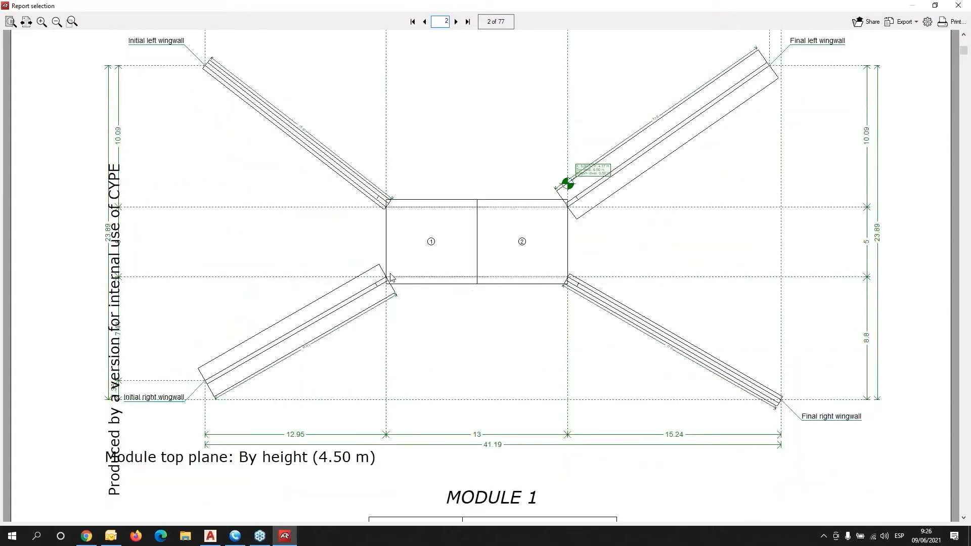
pyautogui.scroll(-9, 391, 278)
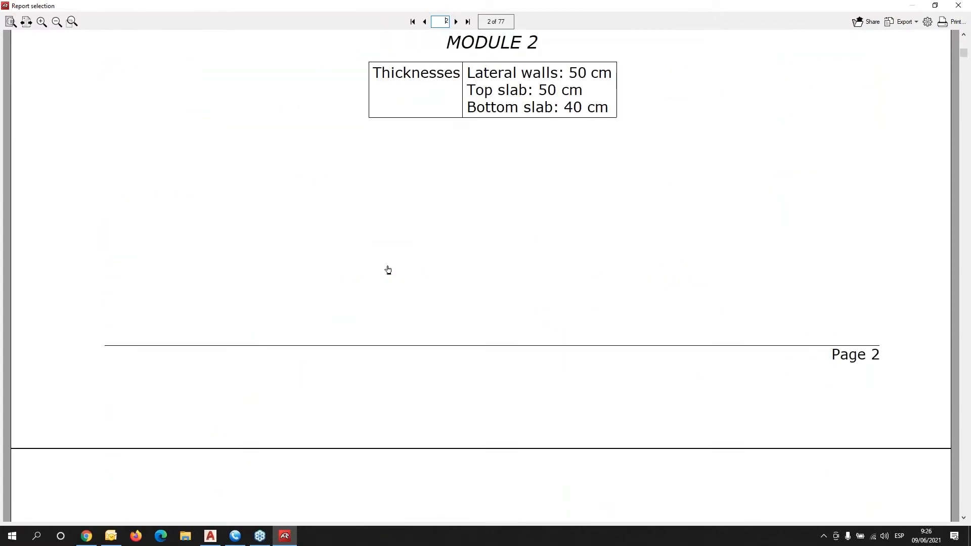
pyautogui.scroll(-9, 387, 270)
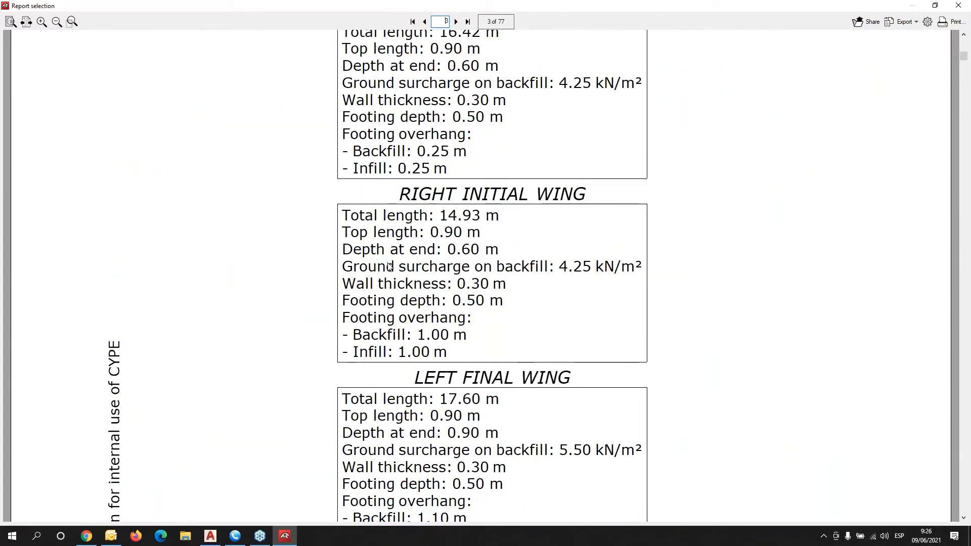
pyautogui.scroll(-13, 390, 266)
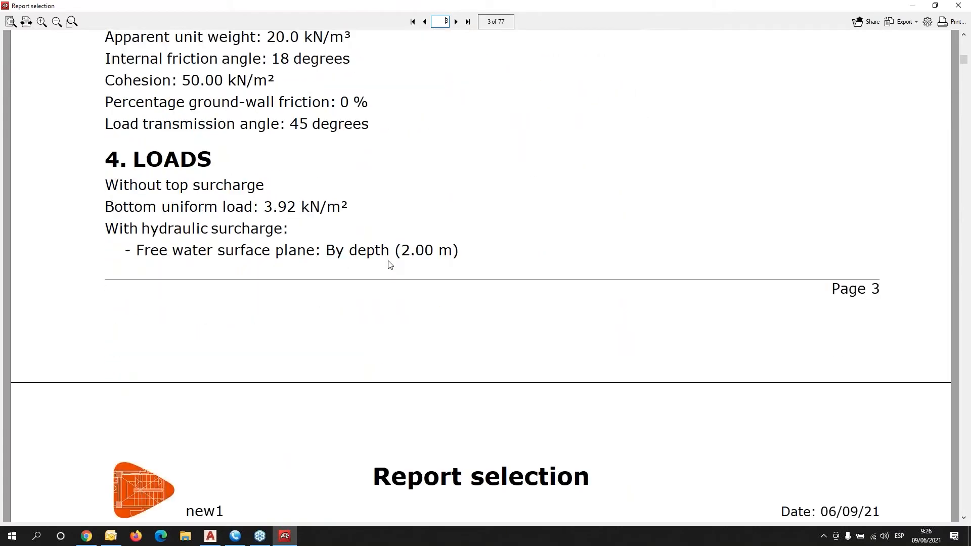
pyautogui.scroll(-9, 390, 265)
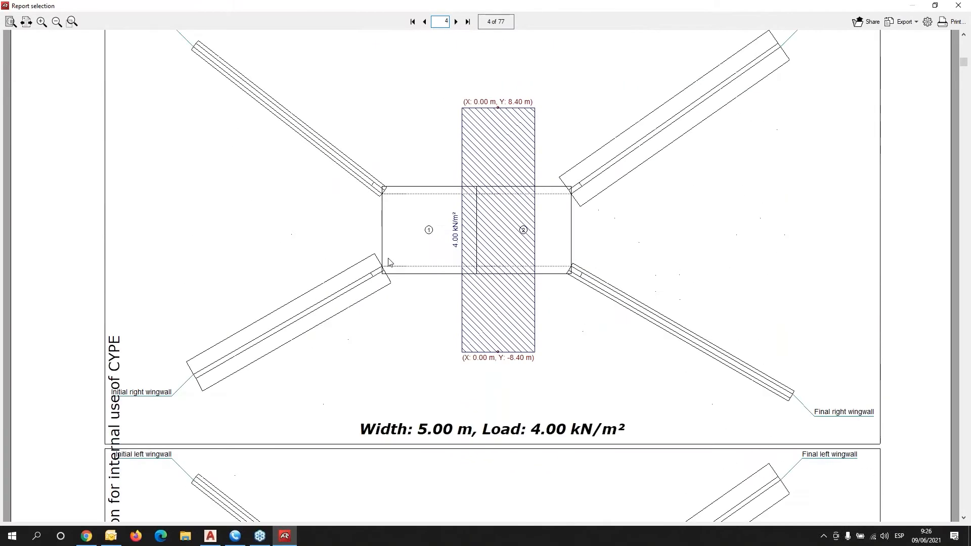
pyautogui.scroll(-12, 389, 262)
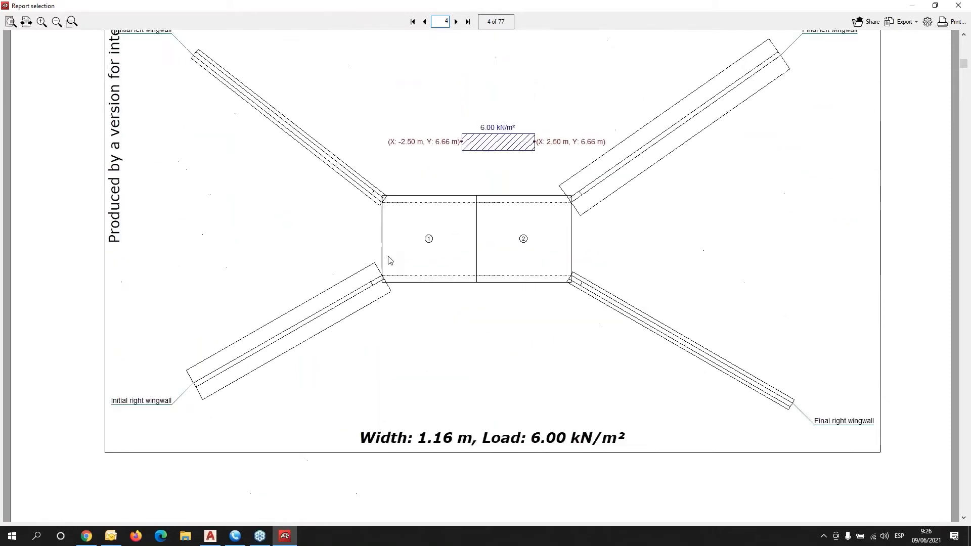
pyautogui.scroll(-16, 390, 261)
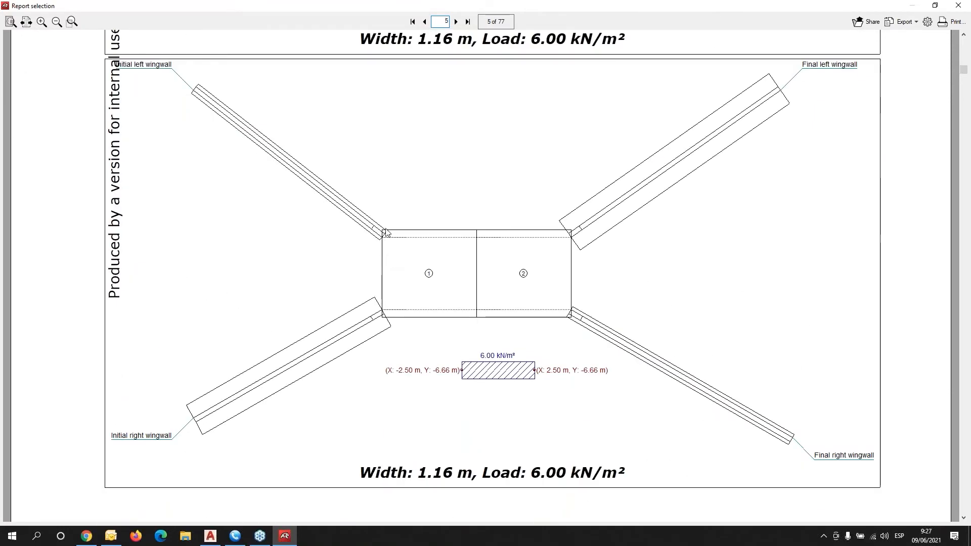
pyautogui.scroll(-3, 389, 233)
pyautogui.scroll(-13, 393, 233)
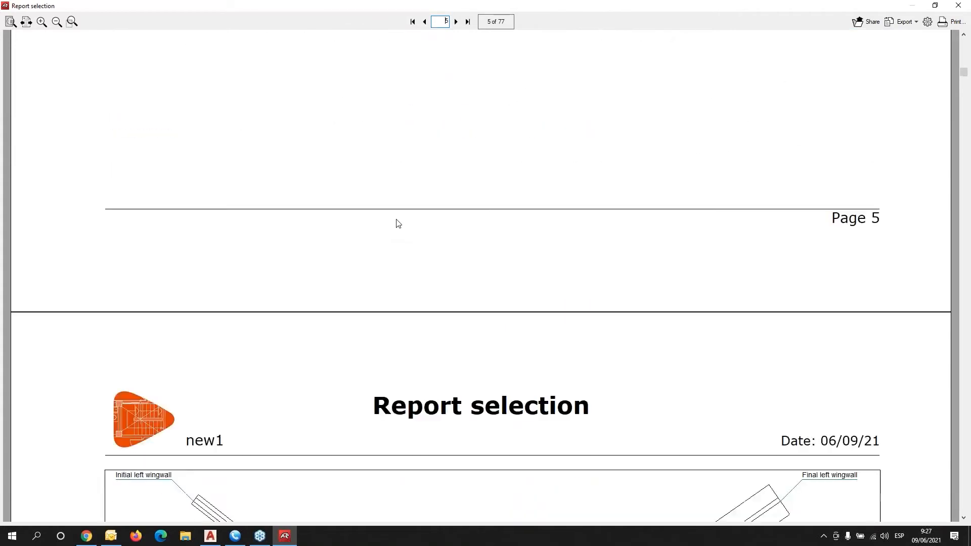
pyautogui.scroll(-10, 398, 221)
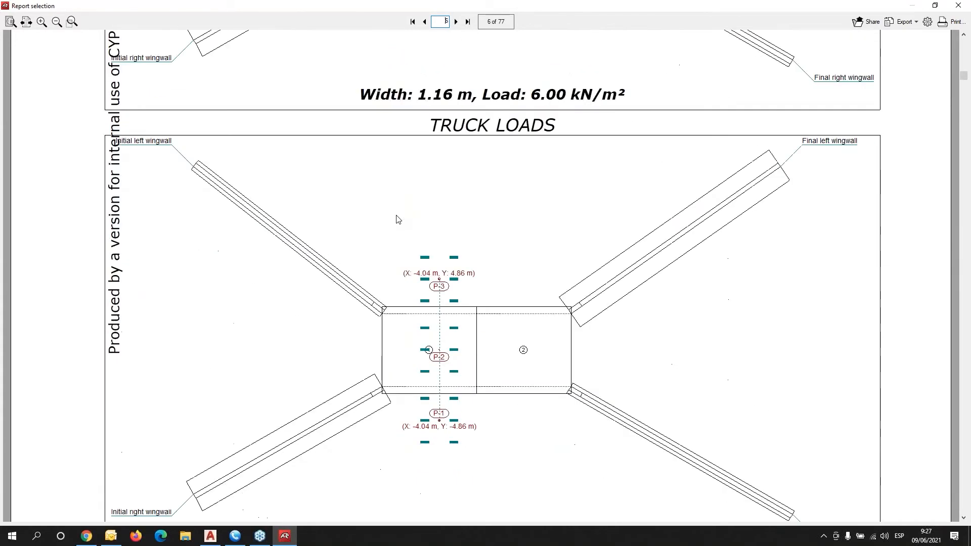
pyautogui.scroll(-12, 398, 219)
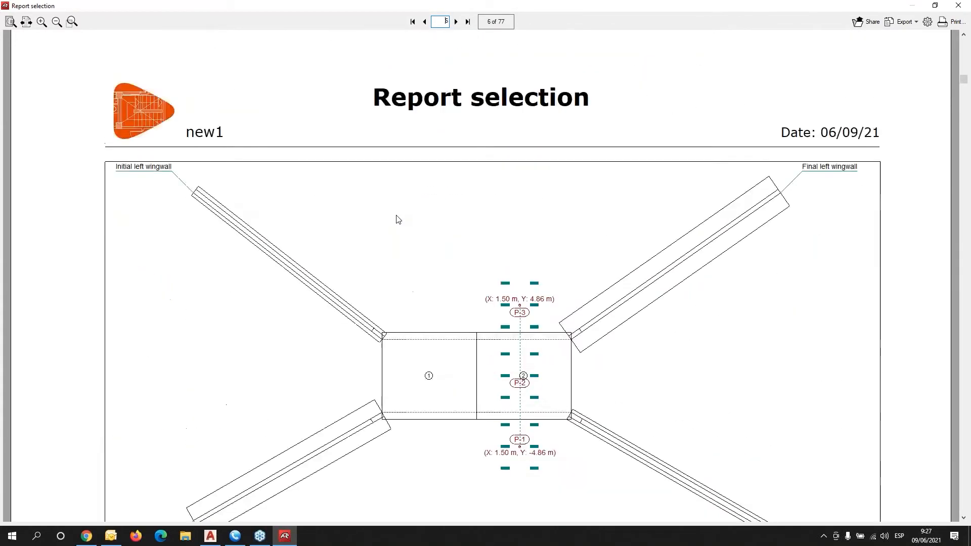
pyautogui.scroll(-4, 398, 217)
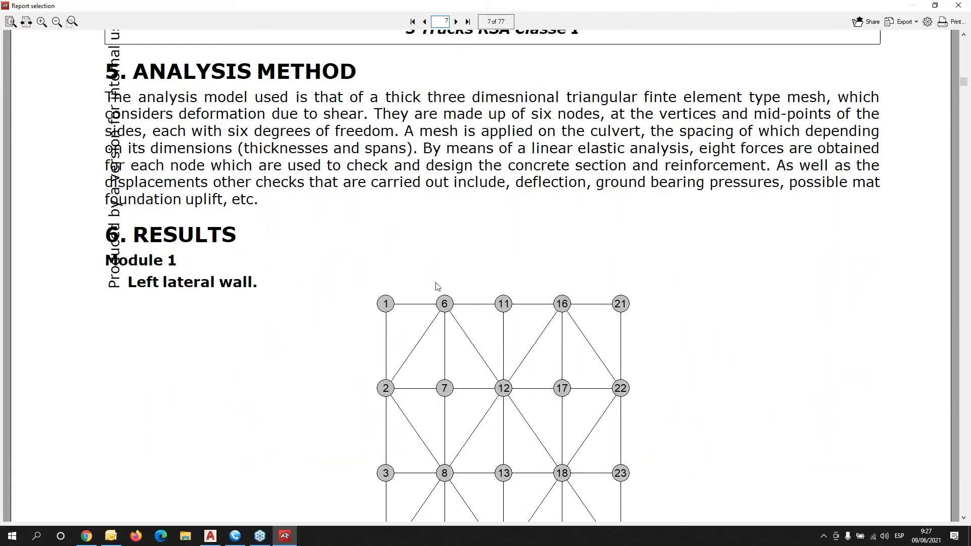
pyautogui.scroll(-2, 450, 290)
pyautogui.scroll(-1, 444, 243)
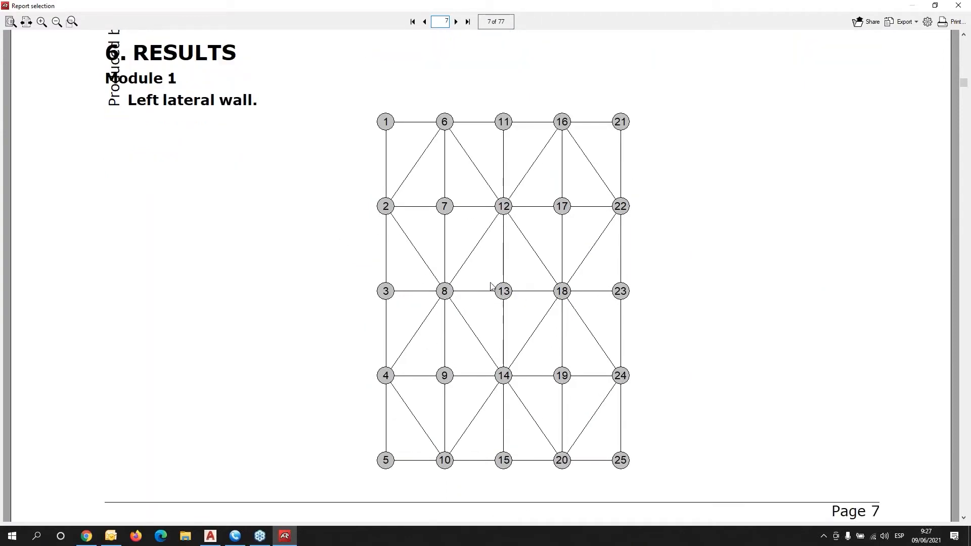
pyautogui.scroll(-9, 473, 283)
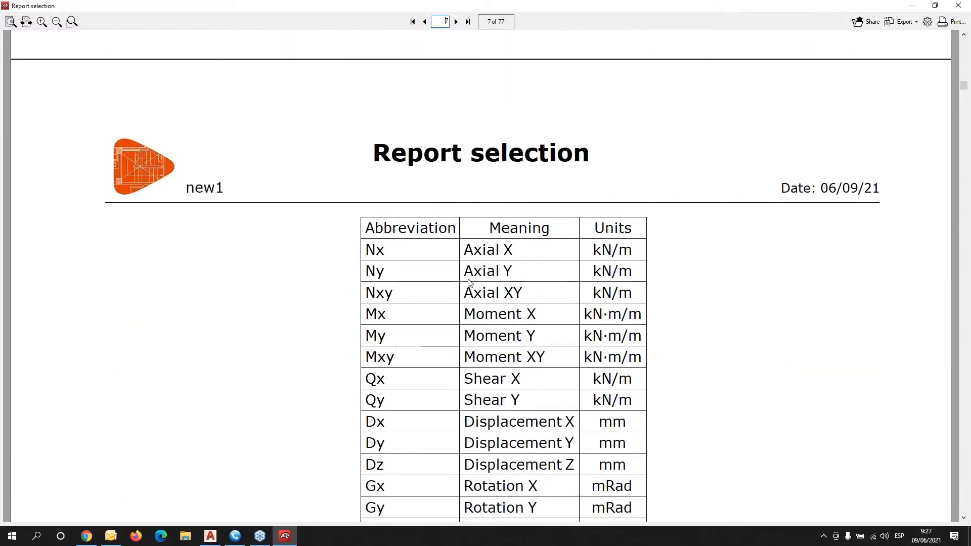
pyautogui.scroll(-5, 468, 283)
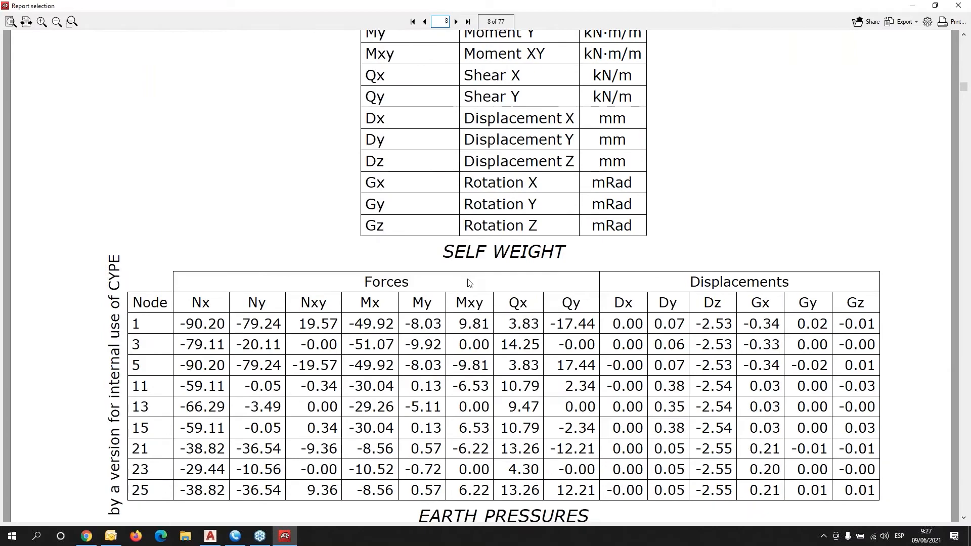
pyautogui.scroll(-2, 469, 282)
pyautogui.scroll(-10, 469, 283)
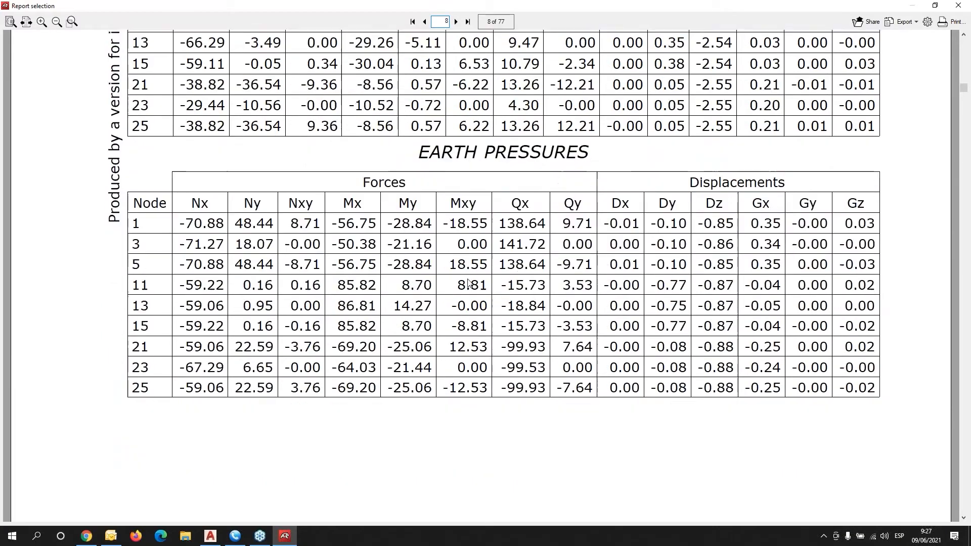
pyautogui.scroll(-15, 465, 273)
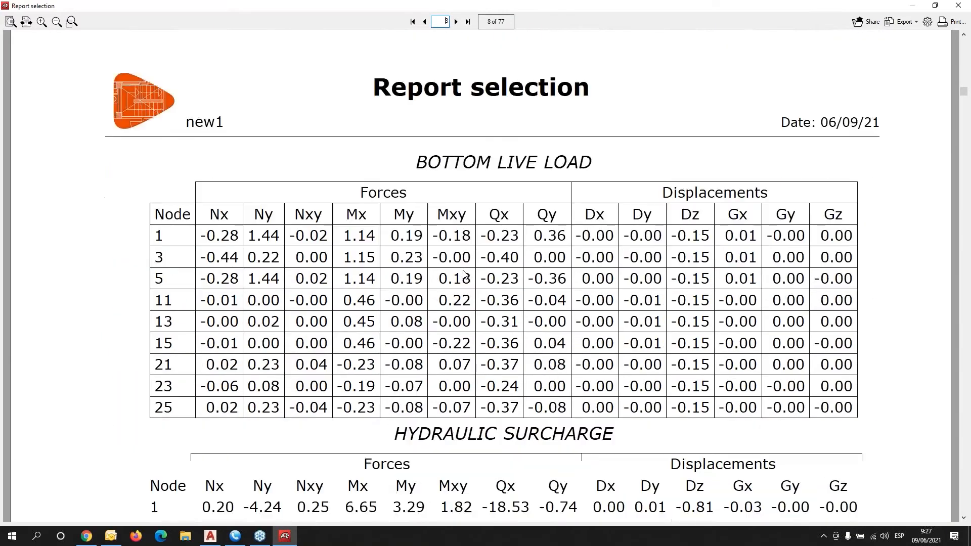
pyautogui.scroll(-10, 465, 273)
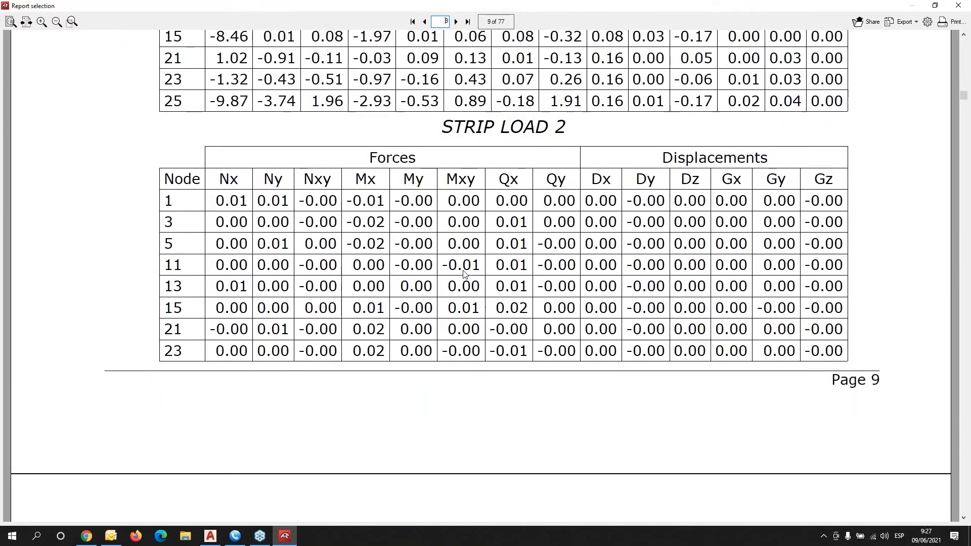
pyautogui.scroll(-12, 464, 273)
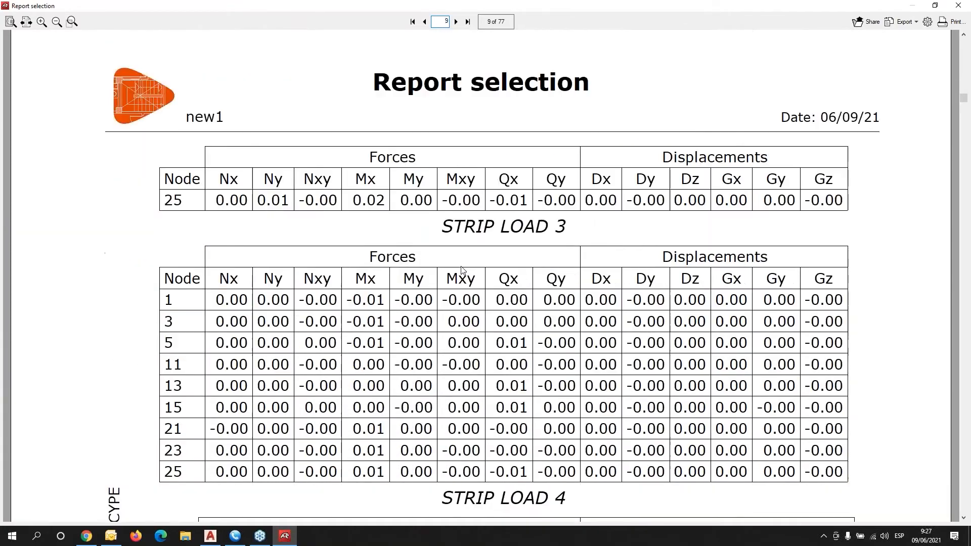
pyautogui.scroll(-12, 461, 270)
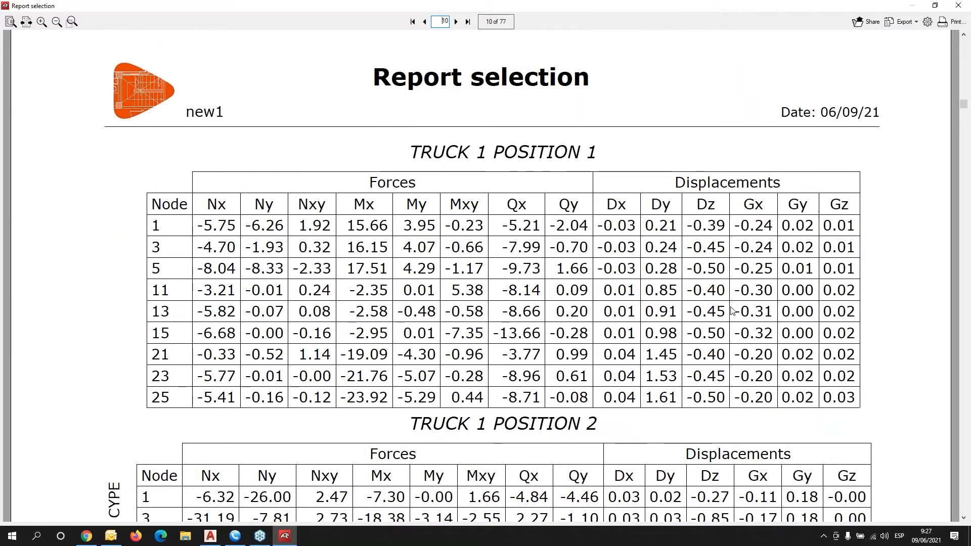
pyautogui.scroll(-10, 747, 298)
pyautogui.scroll(-6, 716, 305)
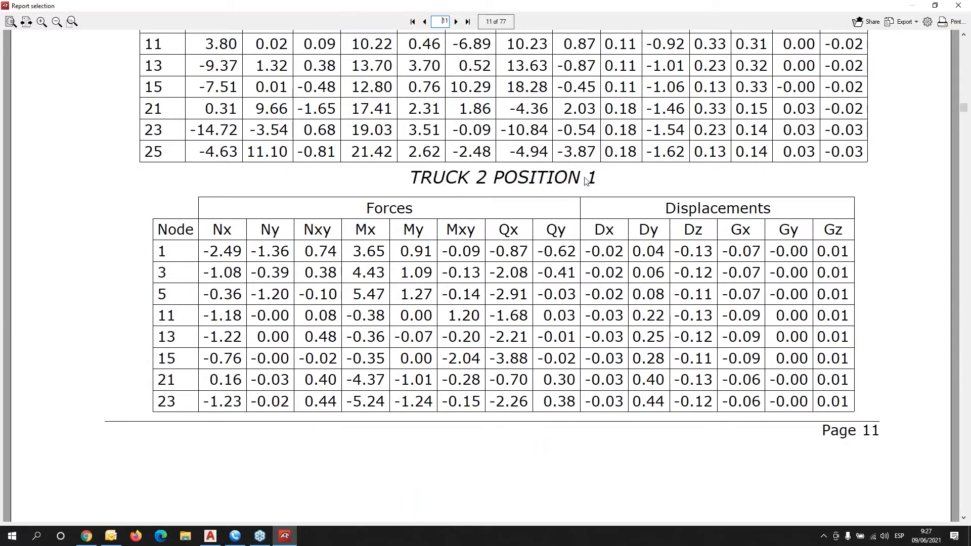
pyautogui.scroll(-10, 584, 180)
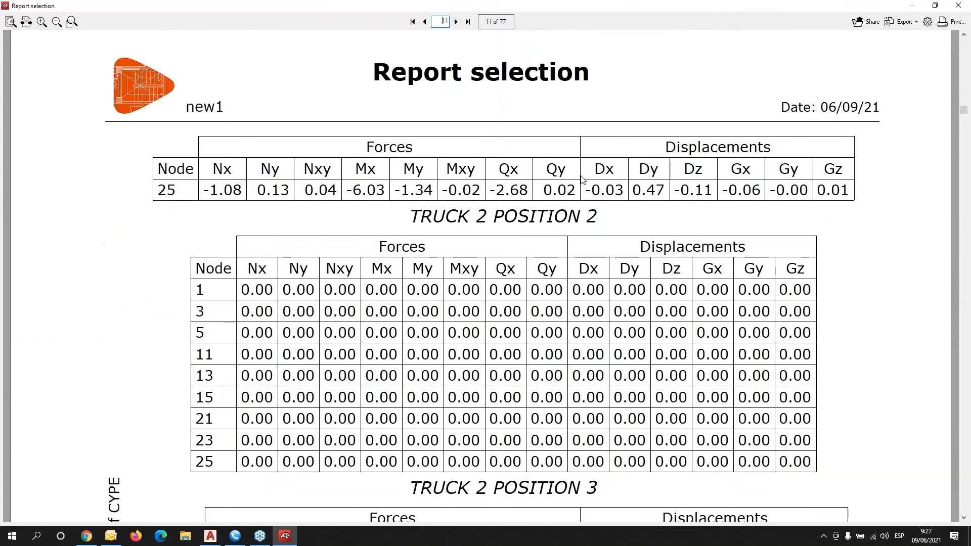
pyautogui.scroll(-10, 583, 179)
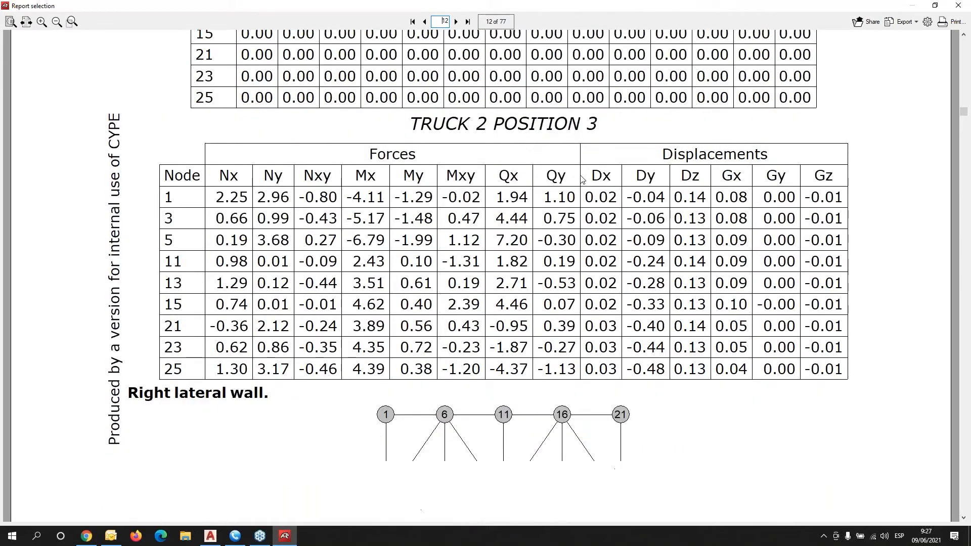
pyautogui.scroll(-2, 583, 179)
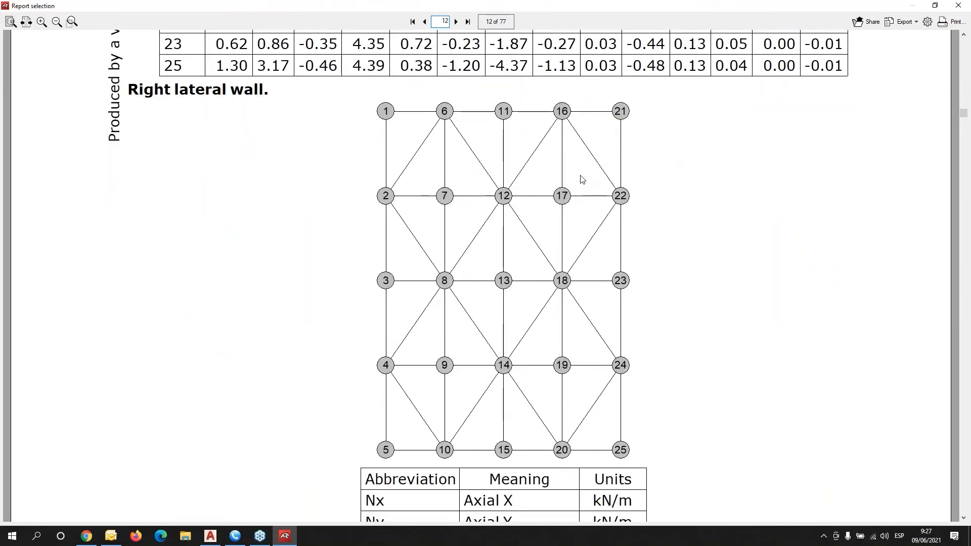
pyautogui.click(961, 5)
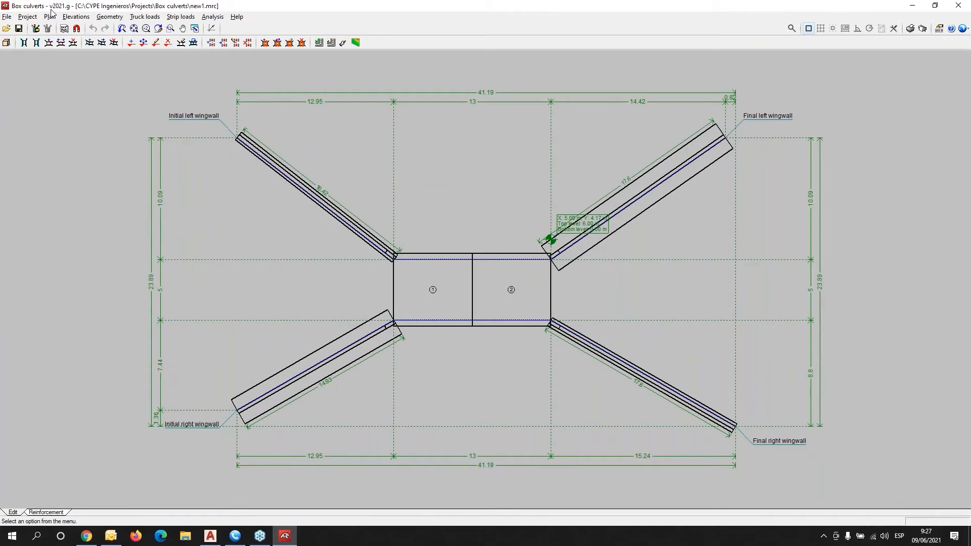
pyautogui.click(211, 18)
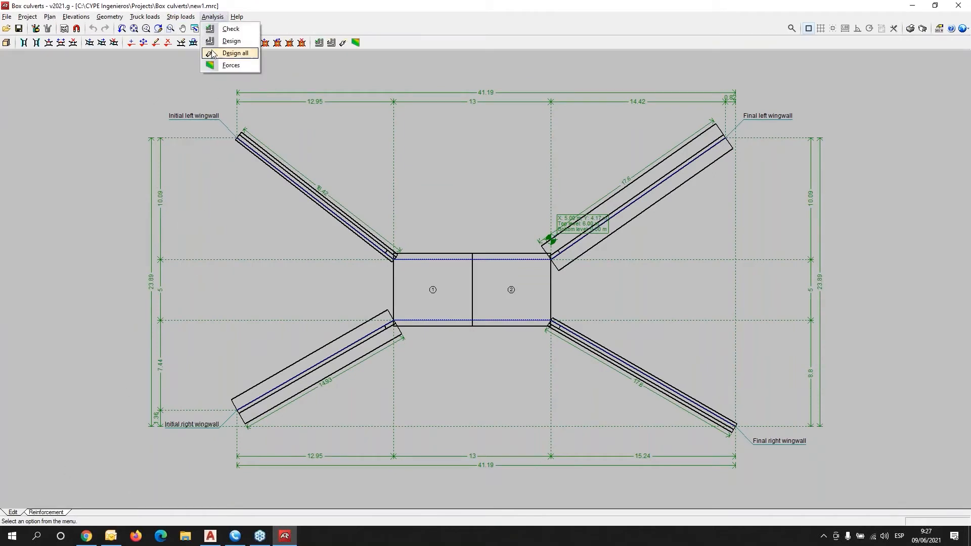
pyautogui.click(225, 65)
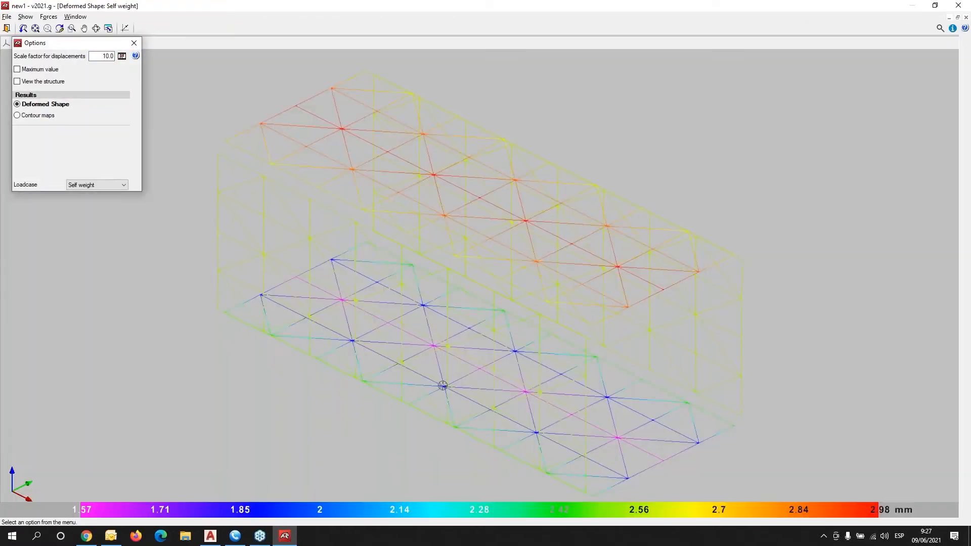
pyautogui.moveTo(404, 407)
pyautogui.mouseDown()
pyautogui.moveTo(514, 409)
pyautogui.moveTo(597, 375)
pyautogui.moveTo(506, 393)
pyautogui.moveTo(420, 370)
pyautogui.moveTo(674, 354)
pyautogui.moveTo(743, 366)
pyautogui.moveTo(654, 387)
pyautogui.moveTo(569, 390)
pyautogui.mouseUp()
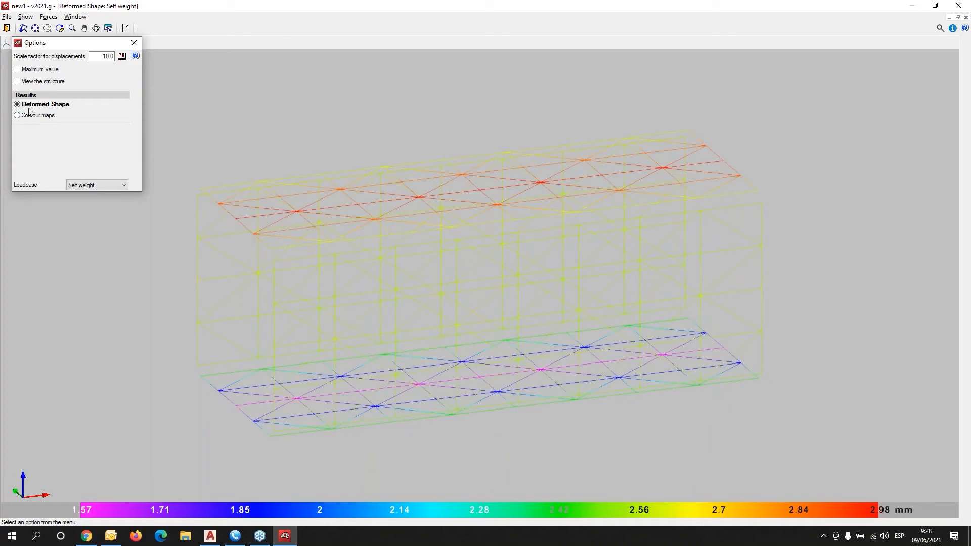
pyautogui.click(18, 117)
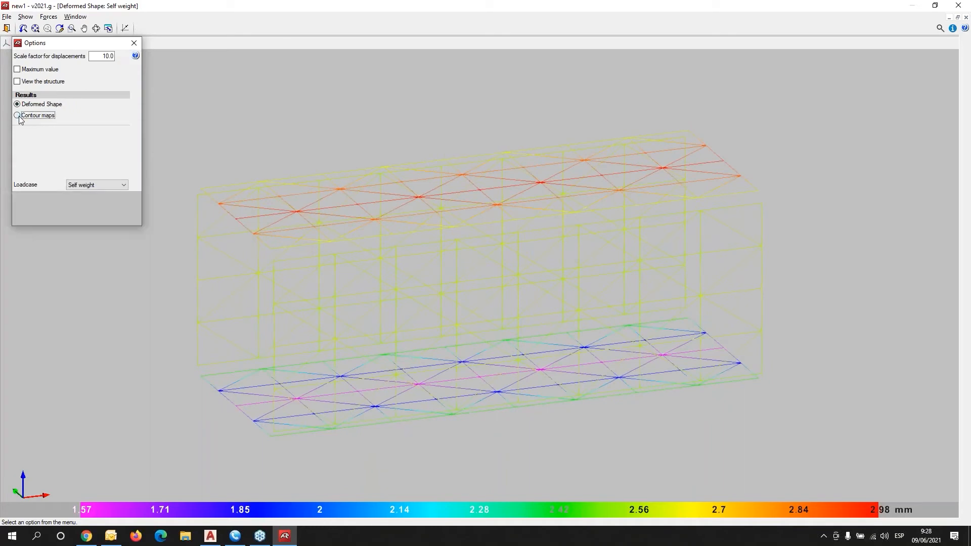
pyautogui.click(18, 70)
pyautogui.click(18, 82)
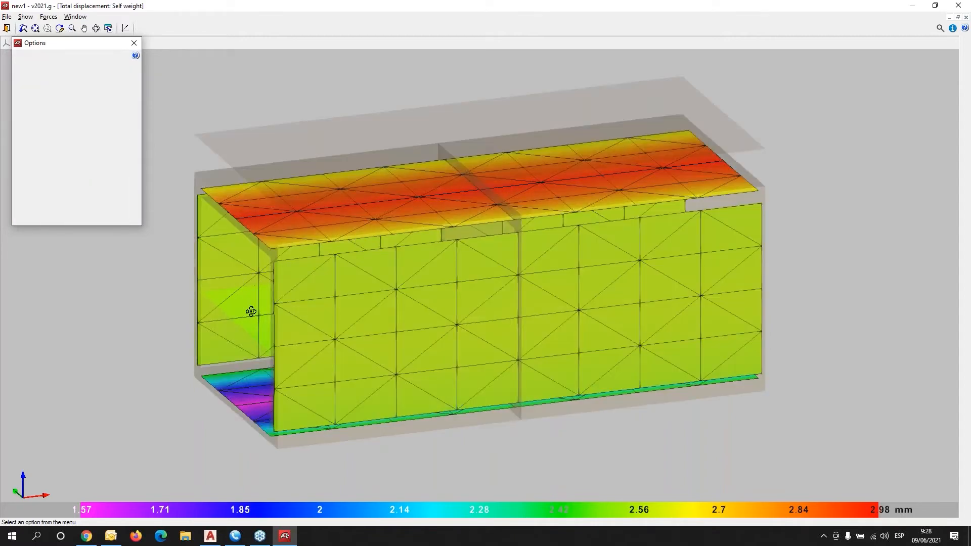
pyautogui.moveTo(249, 310); pyautogui.dragTo(303, 290)
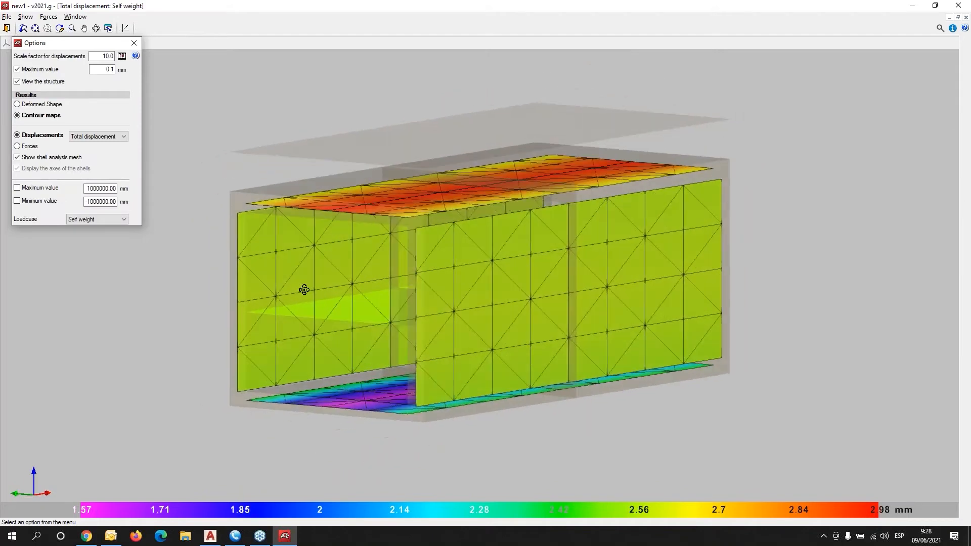
pyautogui.click(27, 147)
pyautogui.click(123, 136)
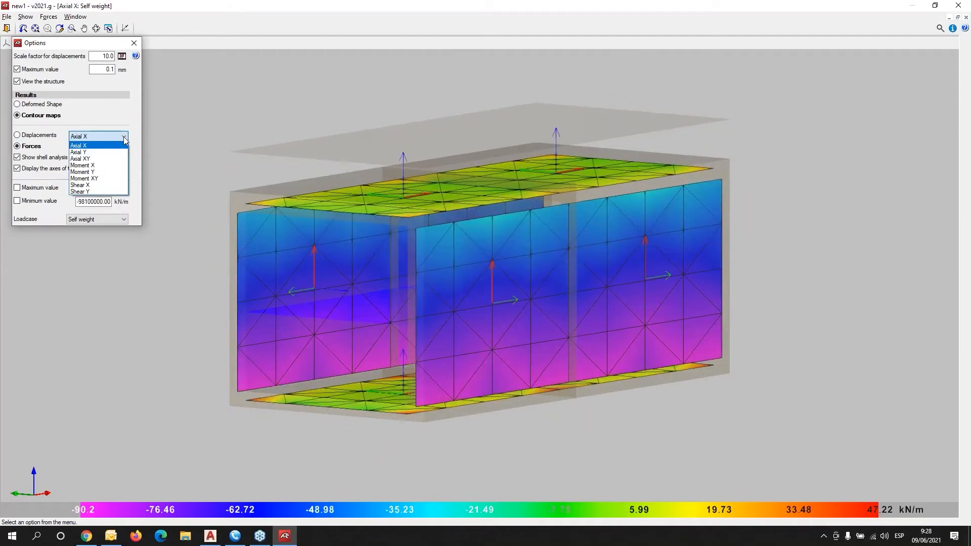
pyautogui.click(107, 165)
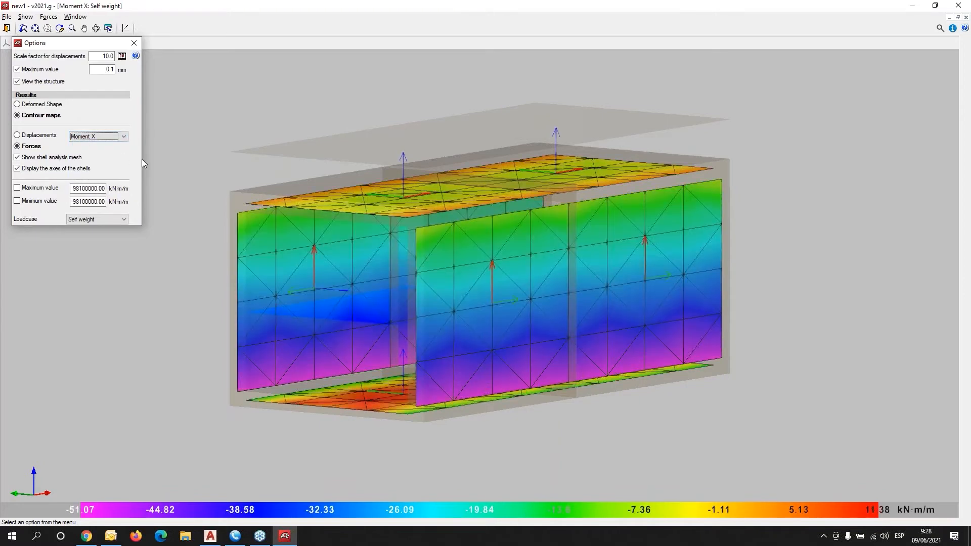
pyautogui.click(124, 137)
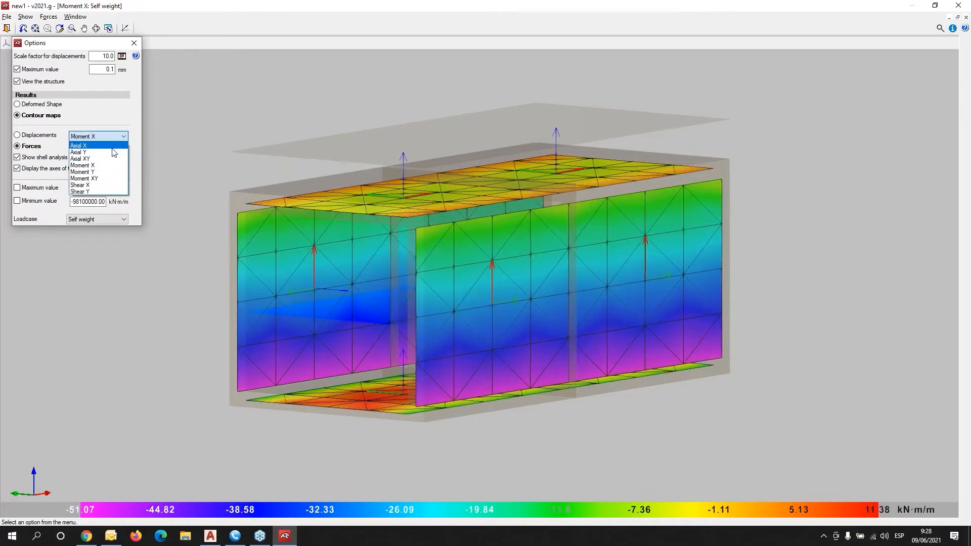
pyautogui.click(107, 186)
pyautogui.keyDown('shift'); pyautogui.moveTo(543, 322); pyautogui.dragTo(503, 337, button='middle'); pyautogui.keyUp('shift')
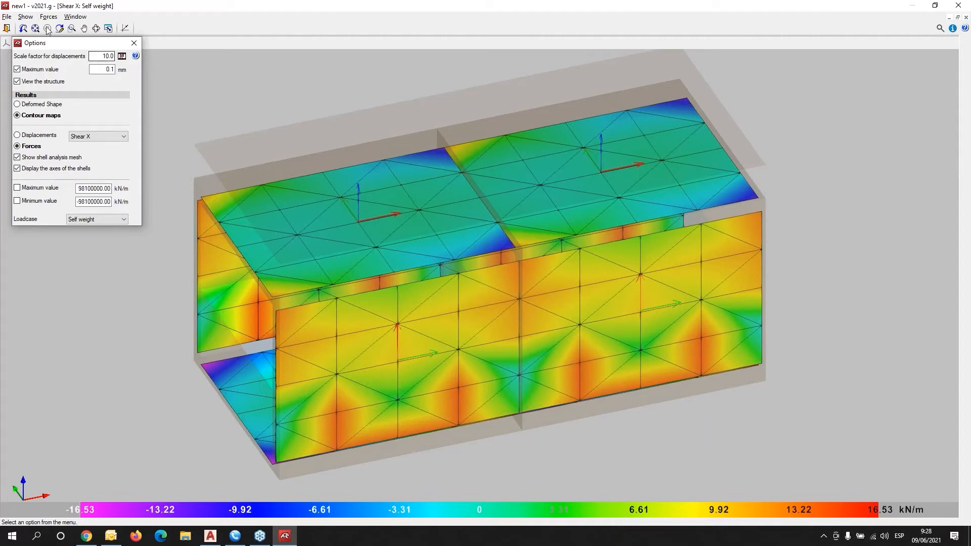
pyautogui.click(7, 28)
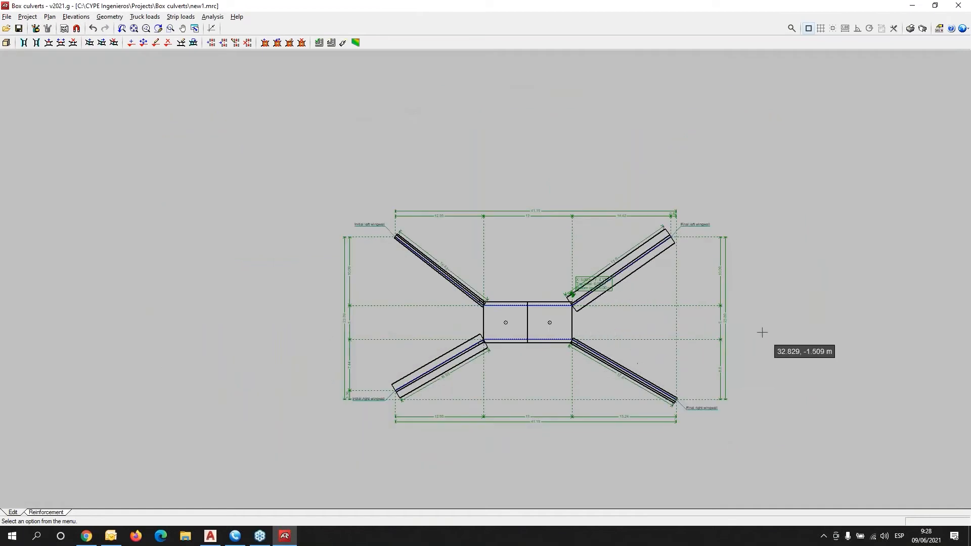
# Add a 1:100 drawing with all contents checked and accept the drawing list.
pyautogui.moveTo(762, 332); pyautogui.dragTo(636, 315, button='middle')
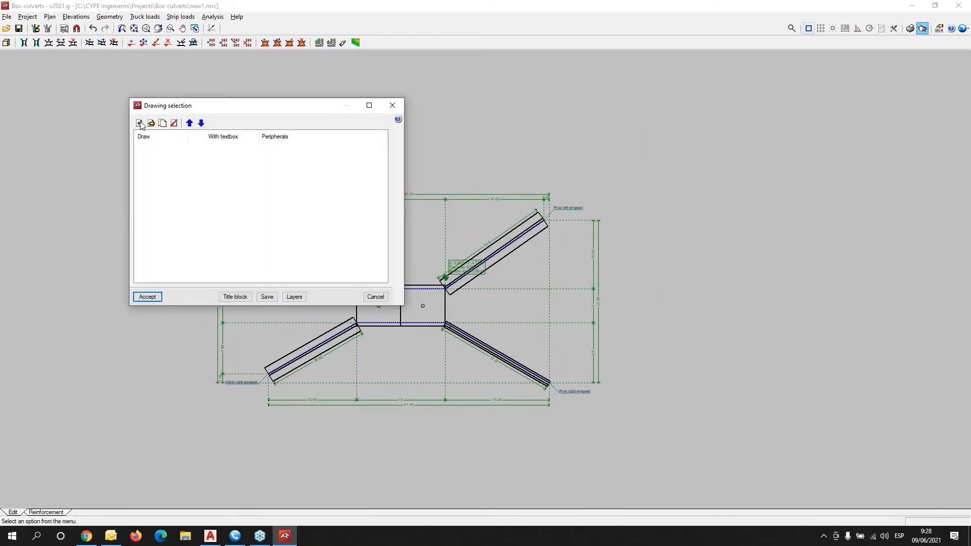
pyautogui.click(139, 123)
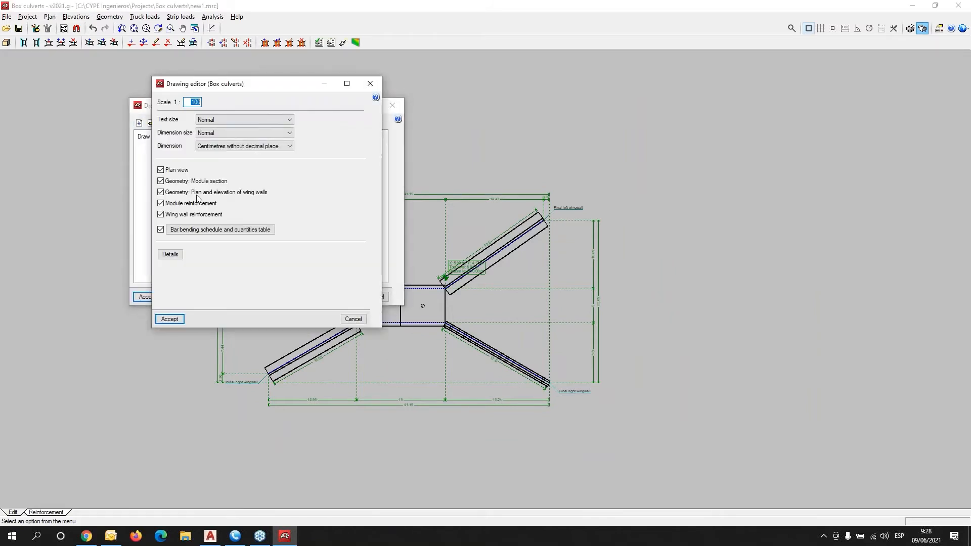
pyautogui.click(170, 319)
pyautogui.click(153, 298)
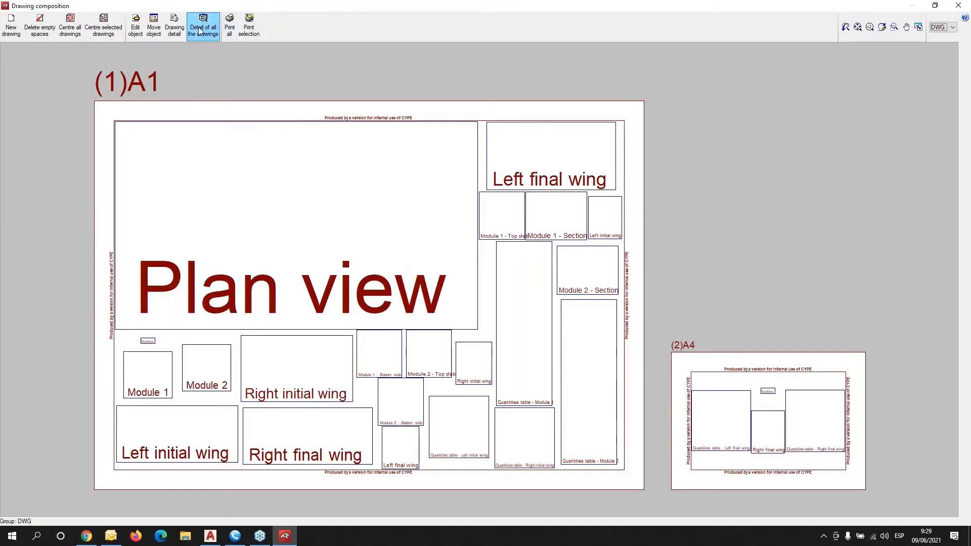
# Replace the placeholder boxes with full detail of all drawings on the sheets.
pyautogui.click(202, 31)
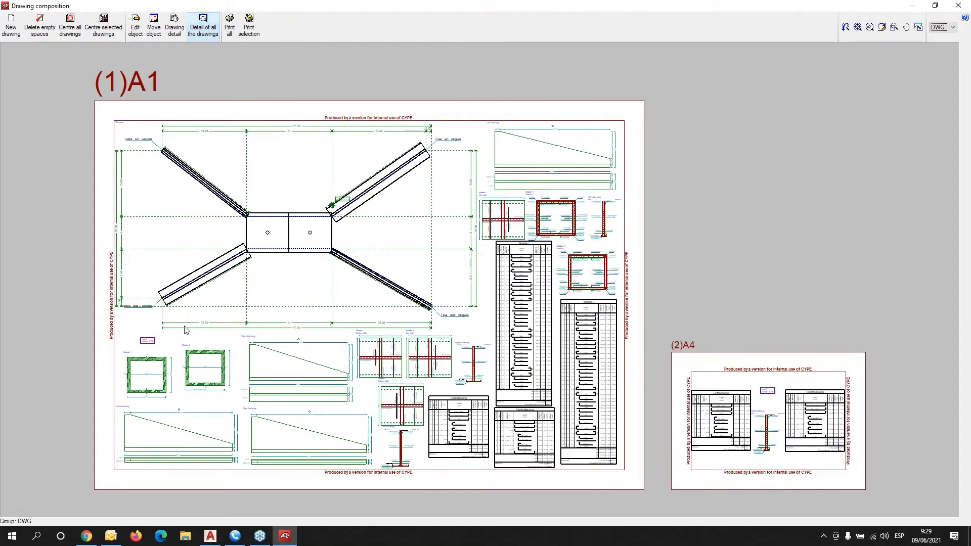
pyautogui.moveTo(519, 325); pyautogui.dragTo(442, 300, button='middle')
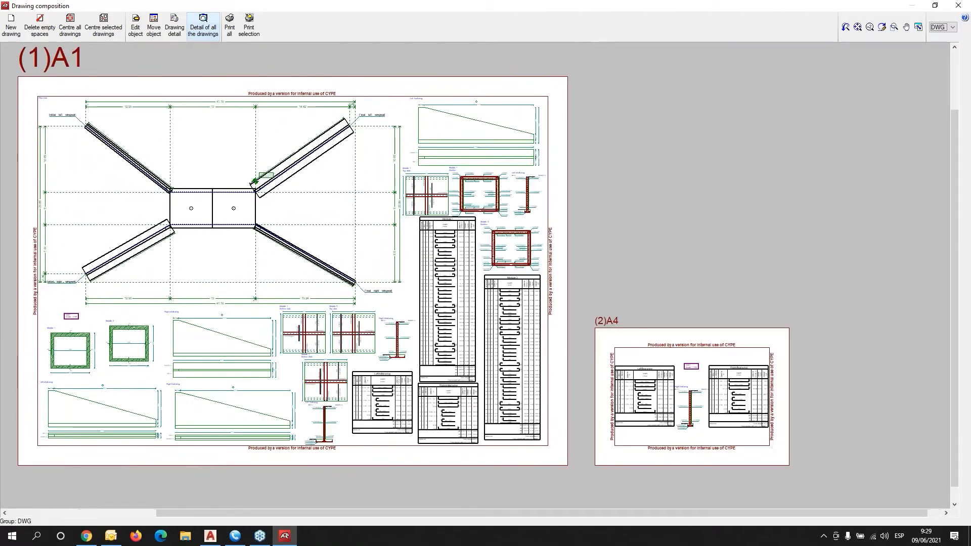
pyautogui.scroll(2, 469, 153)
pyautogui.scroll(2, 469, 153)
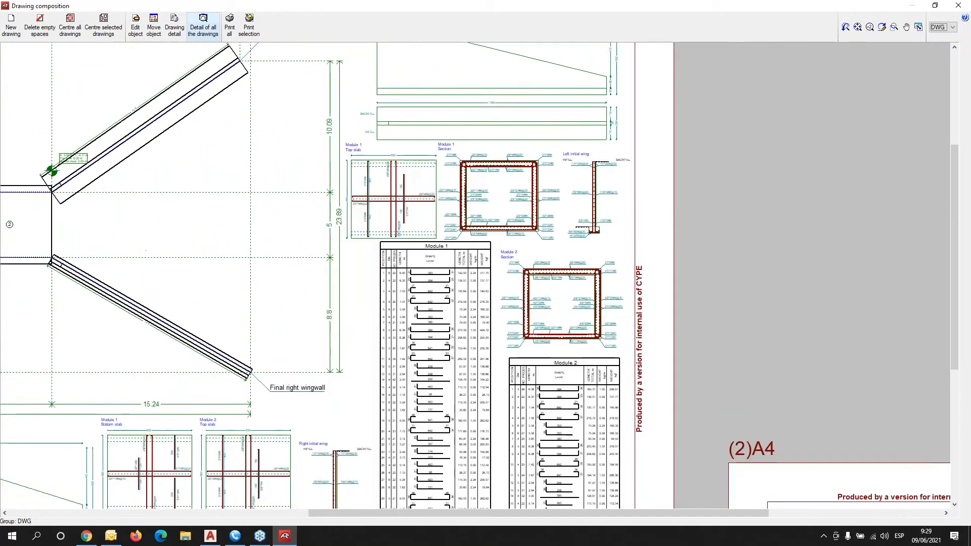
pyautogui.moveTo(469, 152); pyautogui.dragTo(459, 264, button='middle')
pyautogui.scroll(1, 459, 264)
pyautogui.scroll(1, 456, 198)
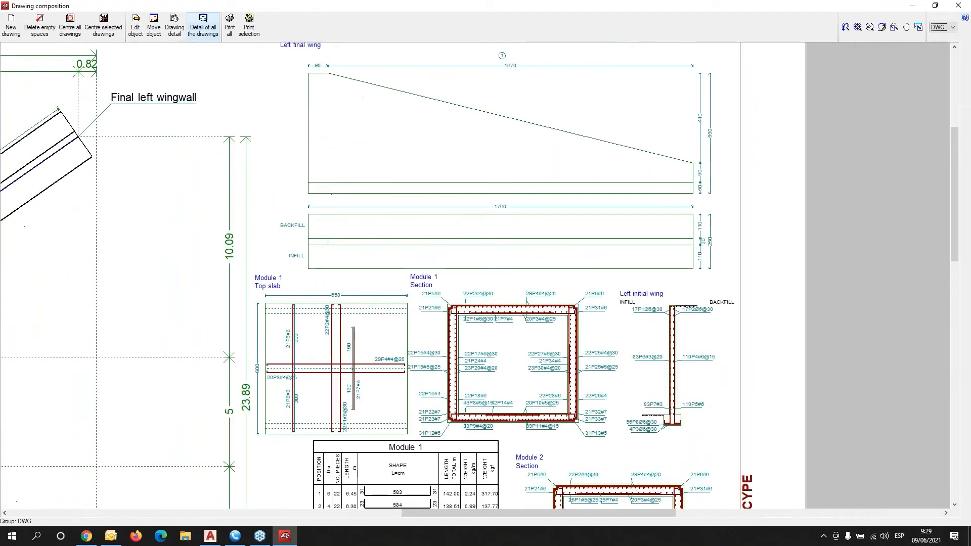
# Pan across the A1 sheet's culvert and wingwalls down to the bar schedules and A4 sheet.
pyautogui.moveTo(239, 269); pyautogui.dragTo(658, 304, button='middle')
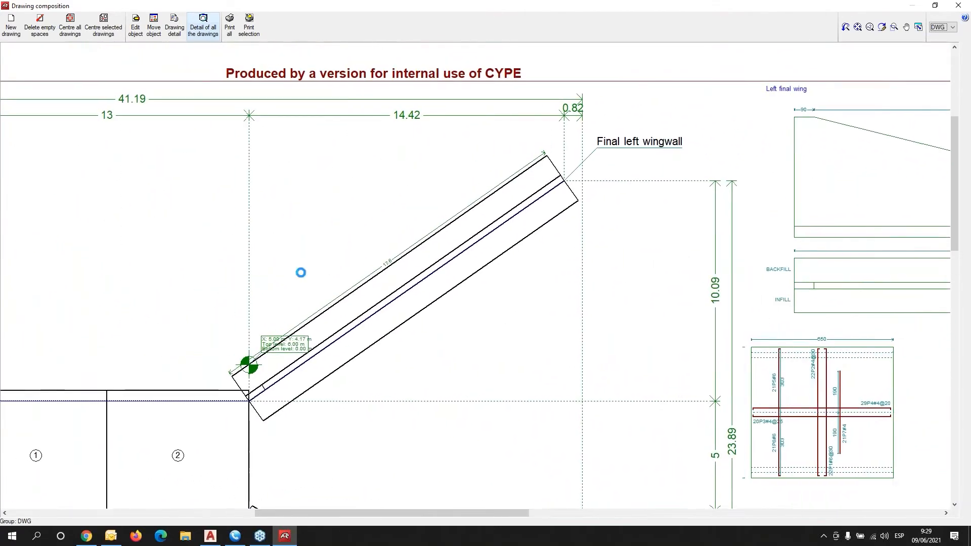
pyautogui.moveTo(301, 271); pyautogui.dragTo(623, 277, button='middle')
pyautogui.moveTo(564, 473); pyautogui.dragTo(529, 290, button='middle')
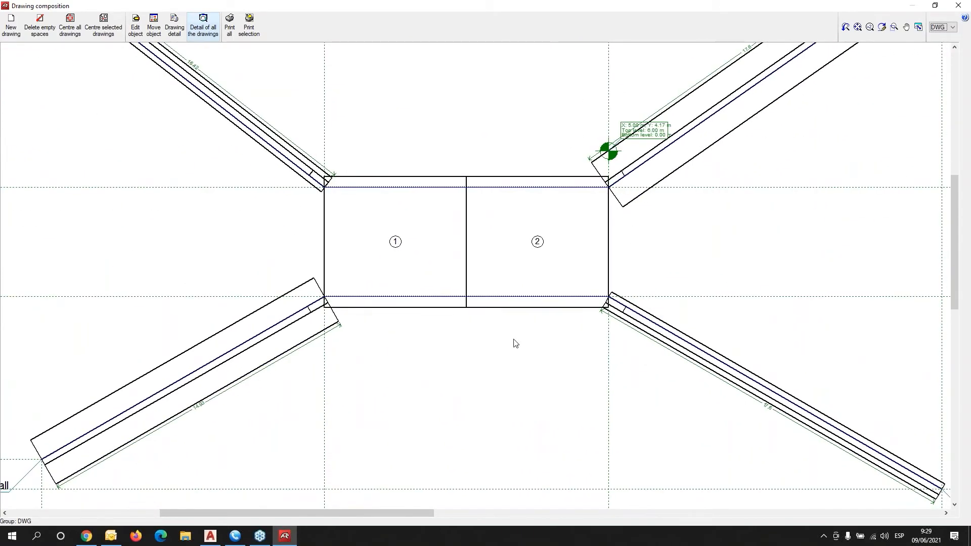
pyautogui.moveTo(511, 402); pyautogui.dragTo(509, 124, button='middle')
pyautogui.scroll(-1, 510, 126)
pyautogui.moveTo(503, 289); pyautogui.dragTo(501, 174, button='middle')
pyautogui.scroll(-1, 502, 173)
pyautogui.moveTo(570, 299)
pyautogui.mouseDown(button='middle')
pyautogui.moveTo(563, 212)
pyautogui.moveTo(416, 269)
pyautogui.mouseUp(button='middle')
pyautogui.moveTo(496, 250); pyautogui.dragTo(476, 255, button='middle')
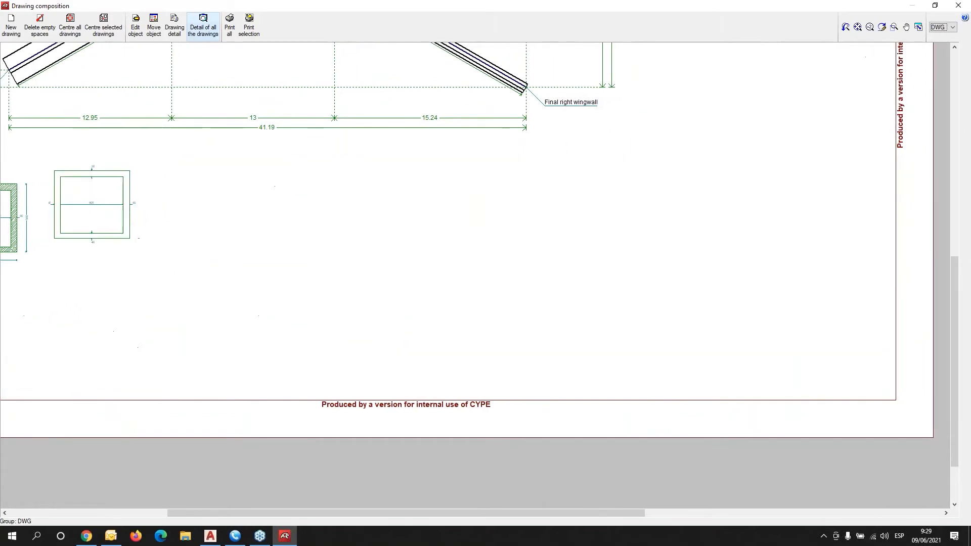
pyautogui.moveTo(575, 246); pyautogui.dragTo(433, 291, button='middle')
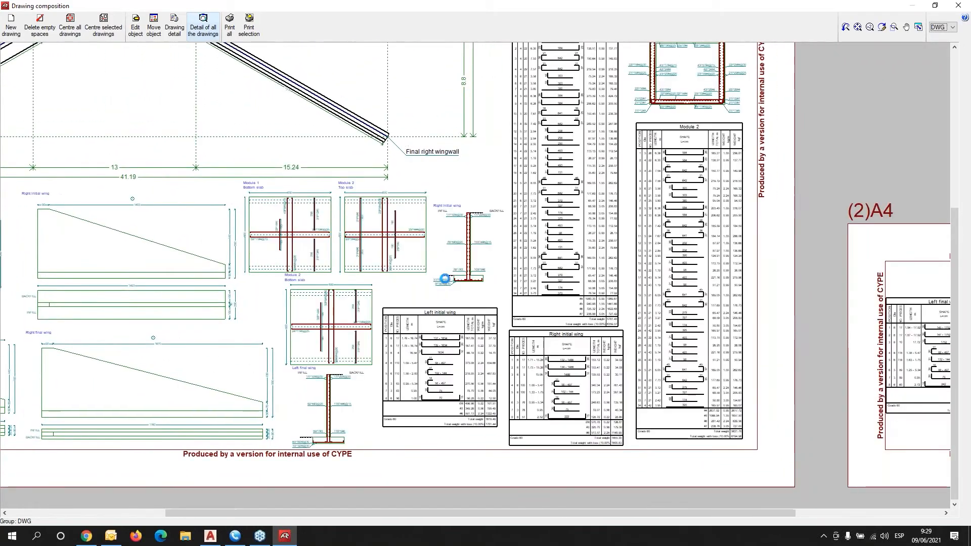
pyautogui.scroll(-2, 445, 278)
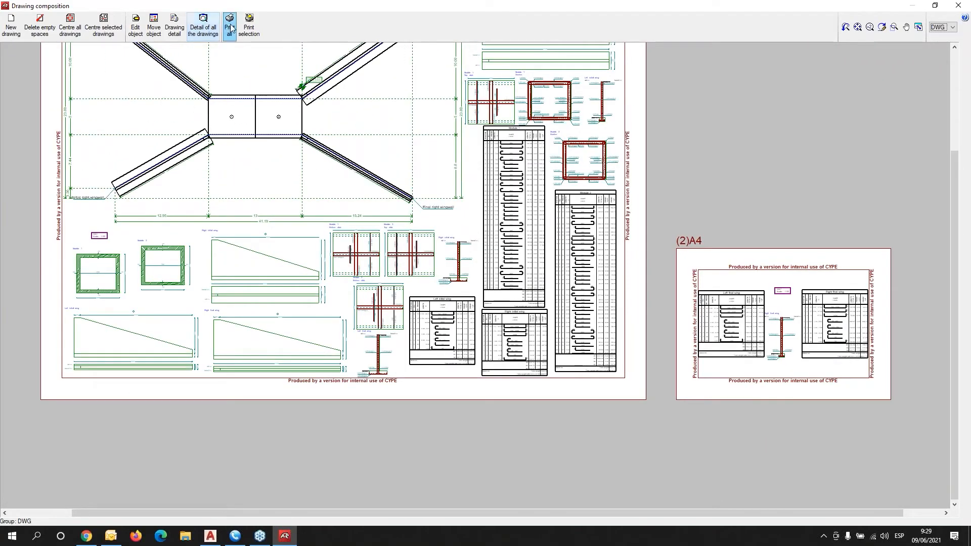
# Export all drawings into one DWG file named FILE111, opening it in its associated program.
pyautogui.click(230, 28)
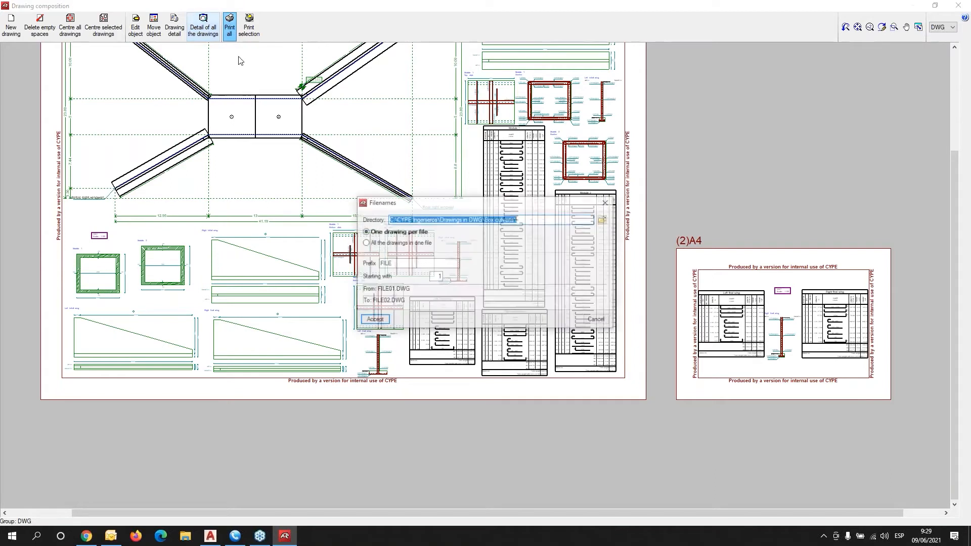
pyautogui.click(366, 244)
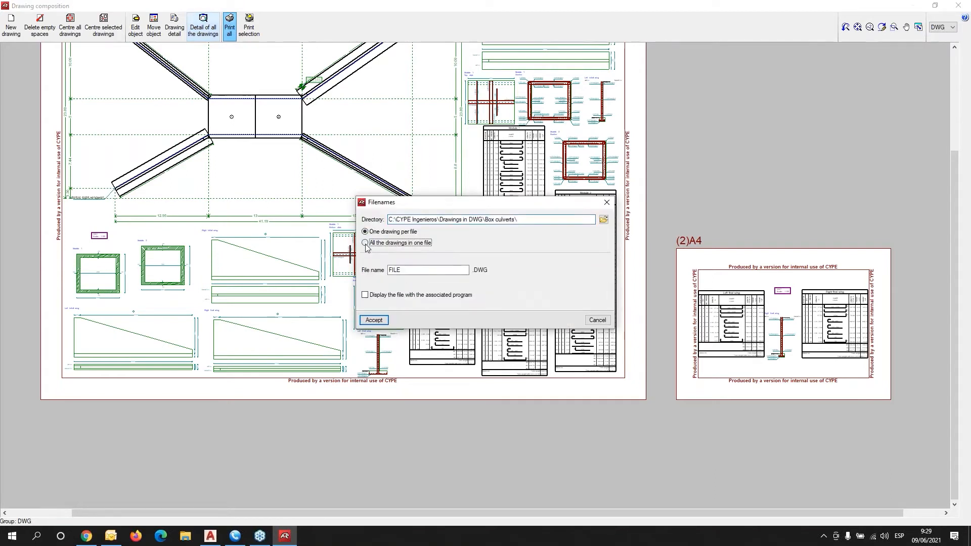
pyautogui.click(384, 296)
pyautogui.click(420, 269)
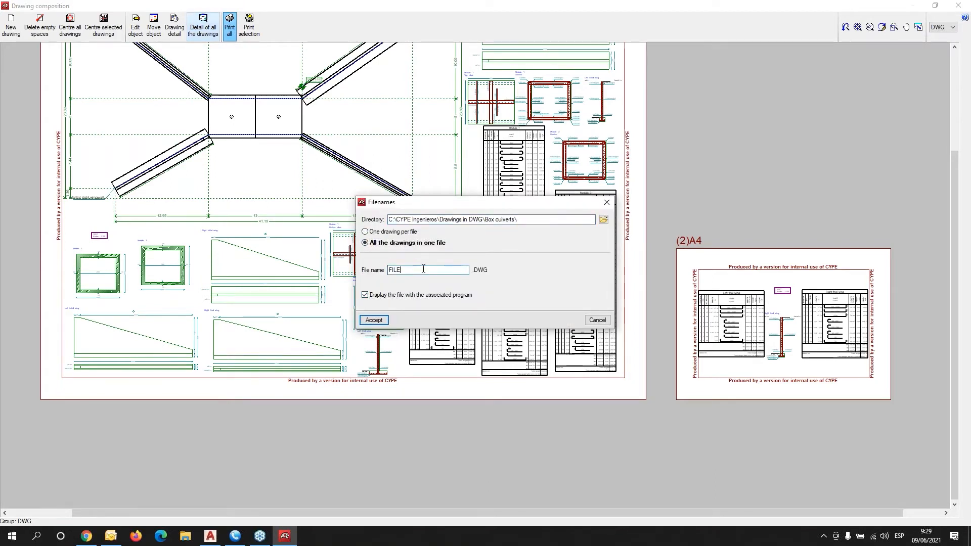
pyautogui.write('111')
pyautogui.click(382, 322)
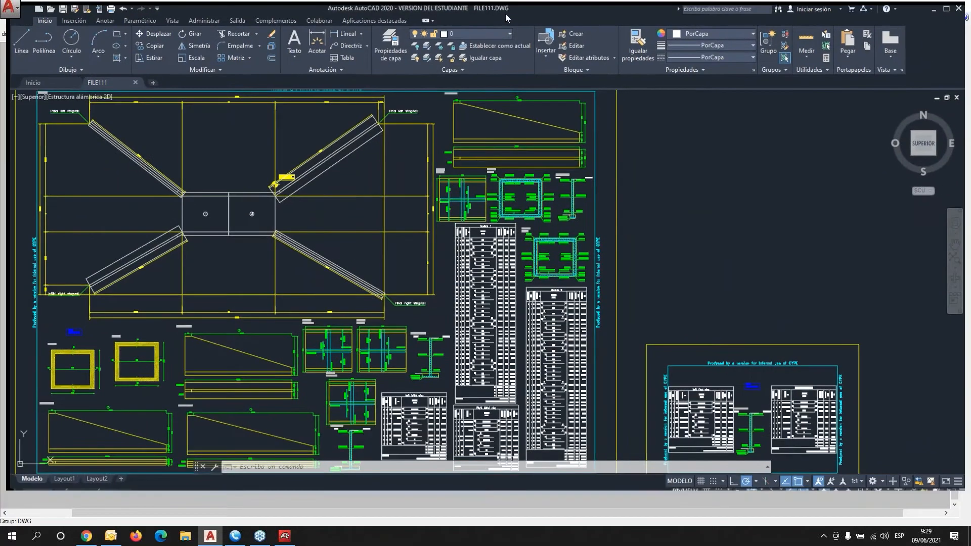
# Maximise AutoCAD, zoom onto the A4 Left final wing bar schedule, and open the layer list.
pyautogui.doubleClick(505, 14)
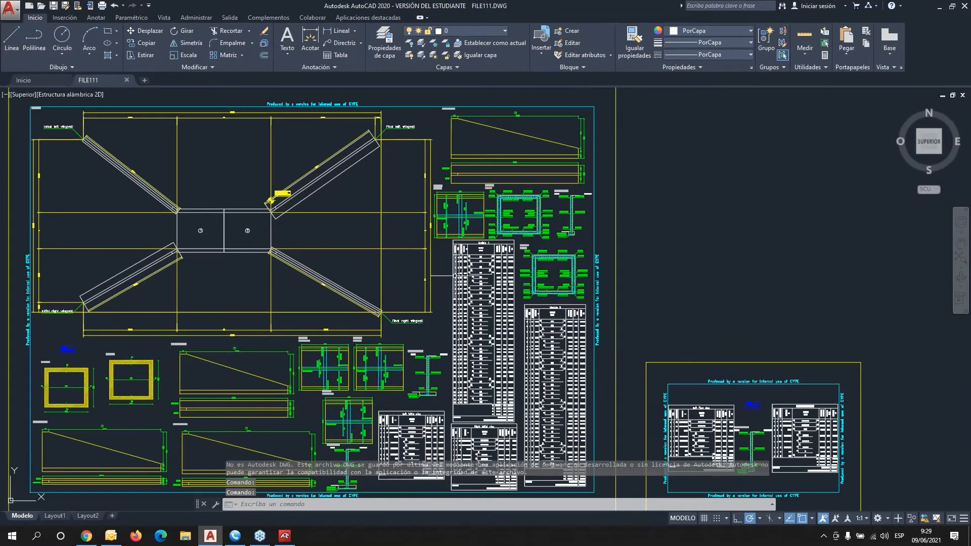
pyautogui.scroll(-2, 413, 287)
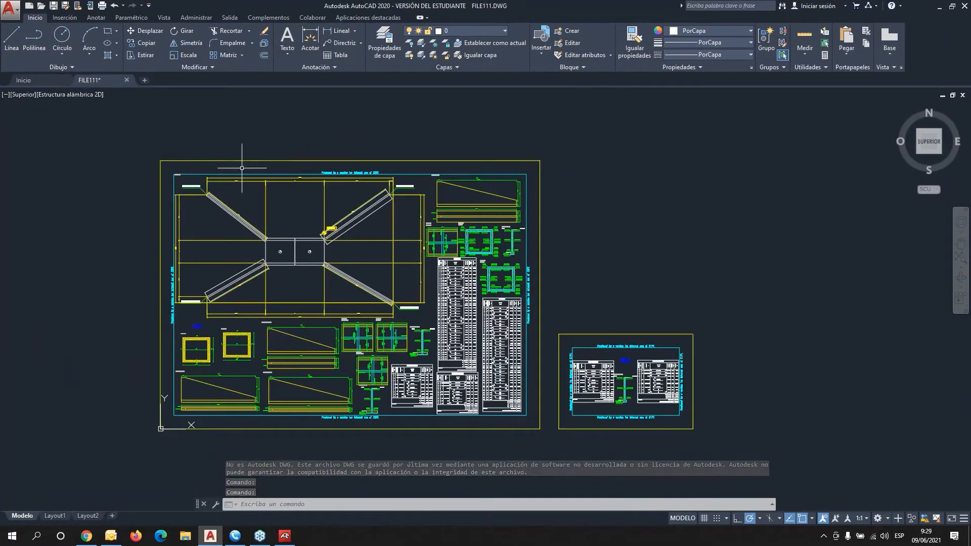
pyautogui.scroll(2, 572, 374)
pyautogui.scroll(3, 588, 382)
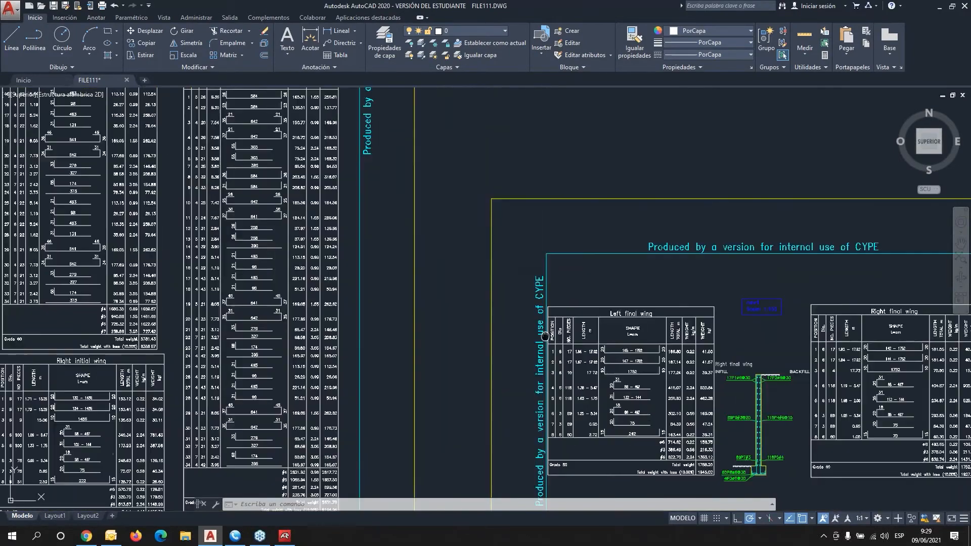
pyautogui.moveTo(644, 397); pyautogui.dragTo(433, 305, button='middle')
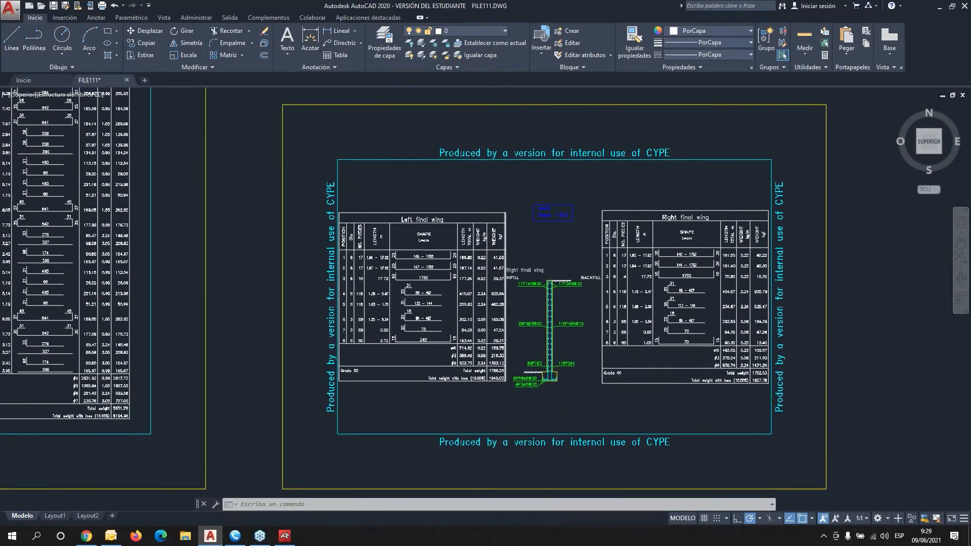
pyautogui.scroll(2, 473, 293)
pyautogui.scroll(2, 436, 296)
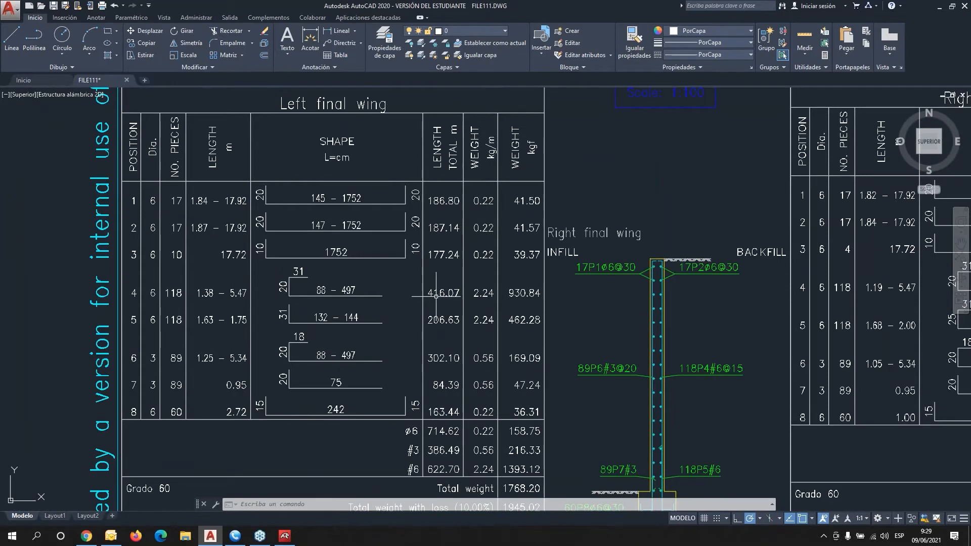
pyautogui.click(505, 30)
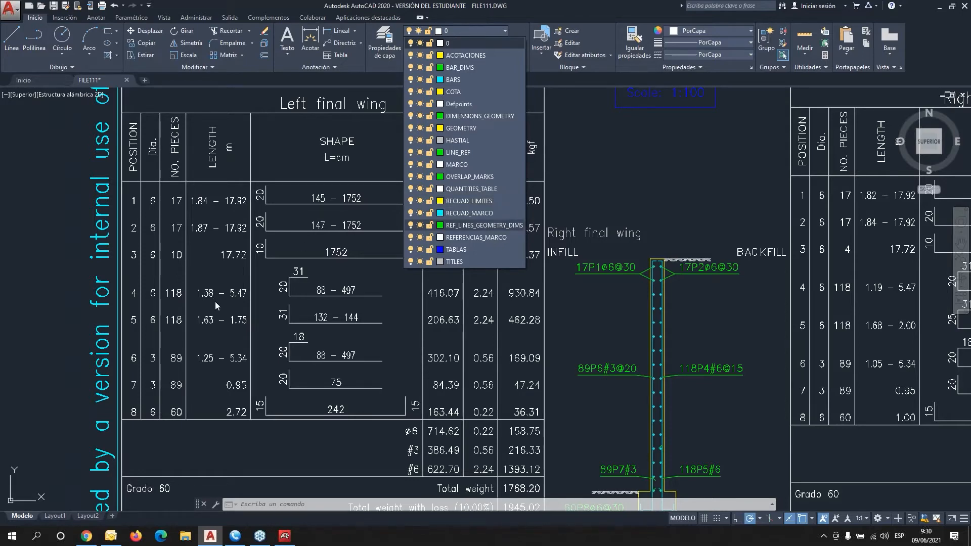
# Pan and zoom over the A1 sheet's details to inspect the Module 2 top slab and the slab plans.
pyautogui.scroll(-5, 214, 301)
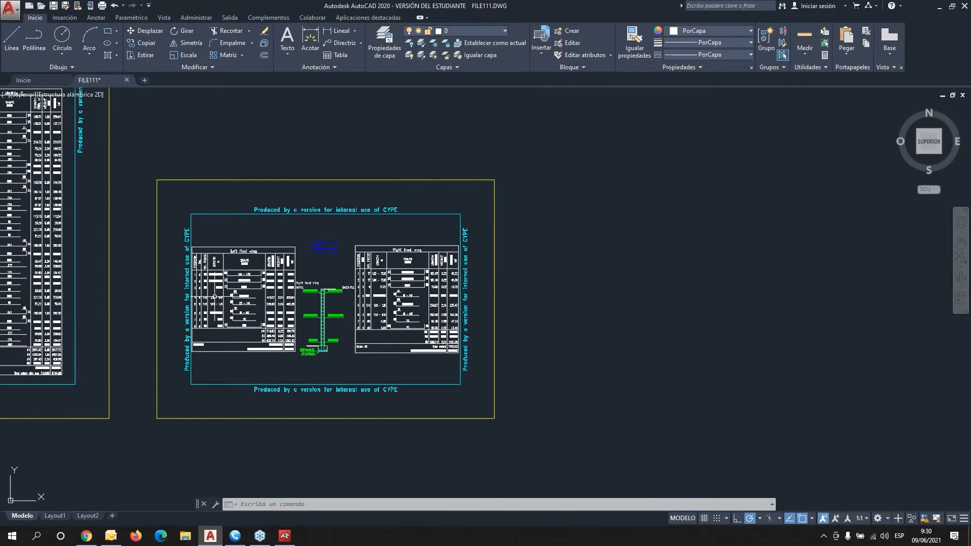
pyautogui.moveTo(427, 303); pyautogui.dragTo(856, 416, button='middle')
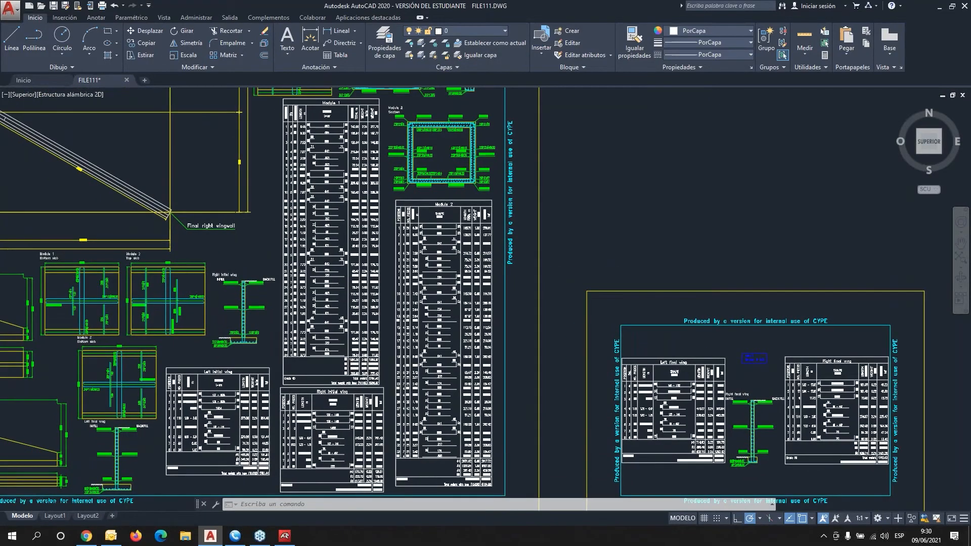
pyautogui.scroll(5, 187, 294)
pyautogui.moveTo(187, 295)
pyautogui.mouseDown(button='middle')
pyautogui.moveTo(278, 299)
pyautogui.moveTo(399, 265)
pyautogui.mouseUp(button='middle')
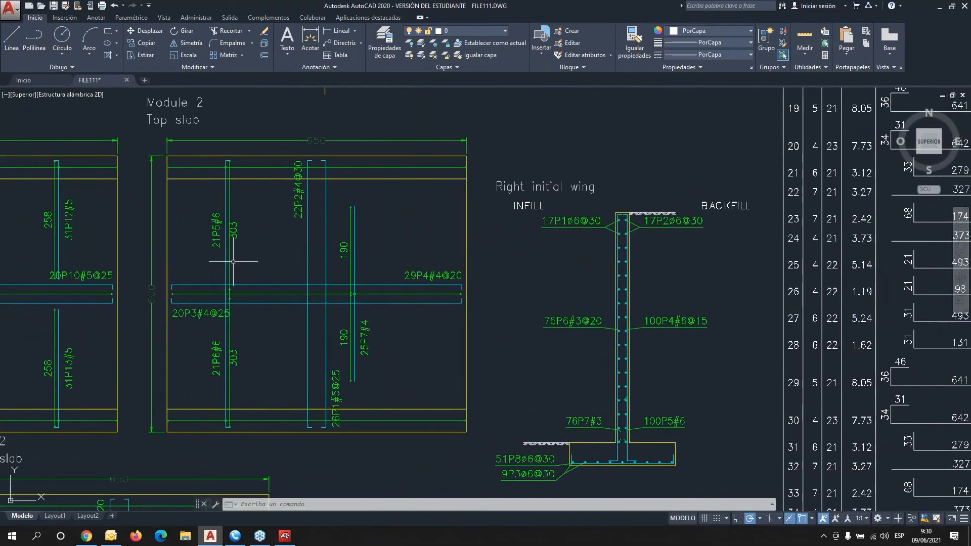
pyautogui.moveTo(234, 262)
pyautogui.mouseDown(button='middle')
pyautogui.moveTo(323, 279)
pyautogui.moveTo(512, 275)
pyautogui.mouseUp(button='middle')
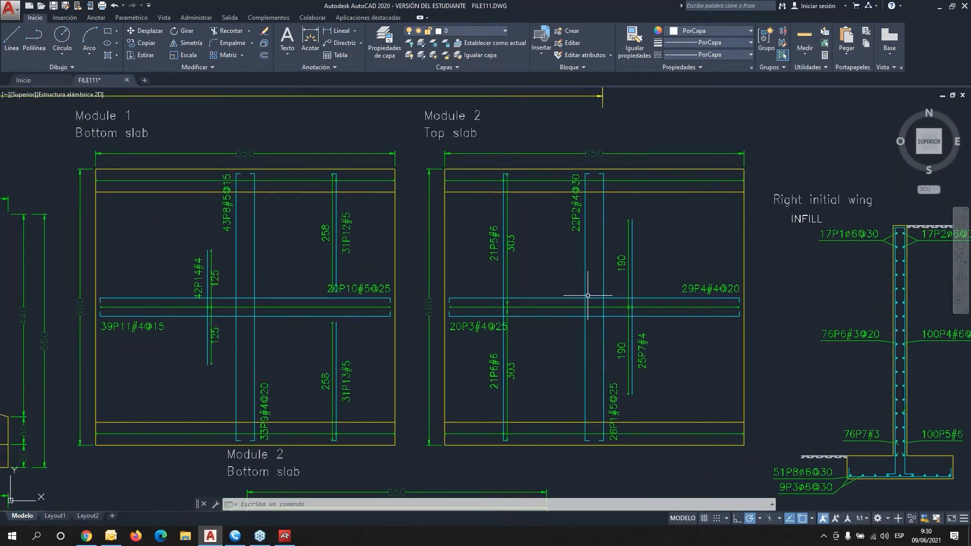
pyautogui.moveTo(588, 281); pyautogui.dragTo(590, 158, button='middle')
pyautogui.scroll(-3, 498, 275)
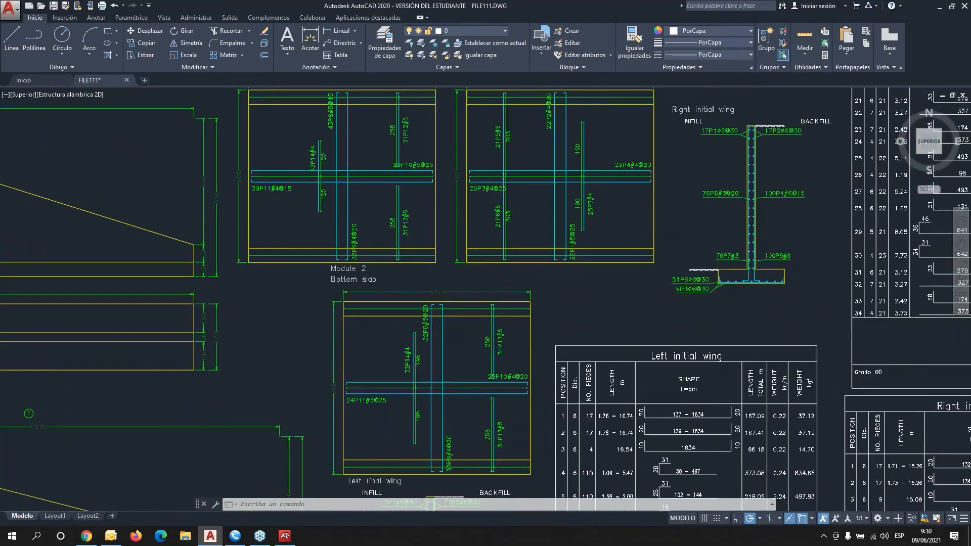
pyautogui.scroll(-3, 299, 245)
pyautogui.scroll(5, 298, 245)
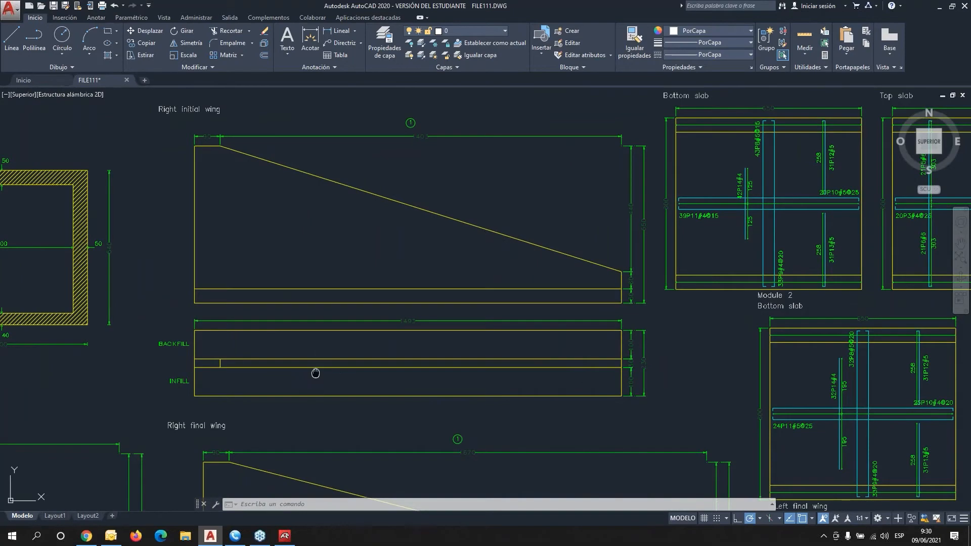
# Inspect the Module 1 and 2 box sections and the culvert plan on the A1 sheet.
pyautogui.moveTo(335, 376)
pyautogui.mouseDown(button='middle')
pyautogui.moveTo(522, 349)
pyautogui.moveTo(731, 413)
pyautogui.mouseUp(button='middle')
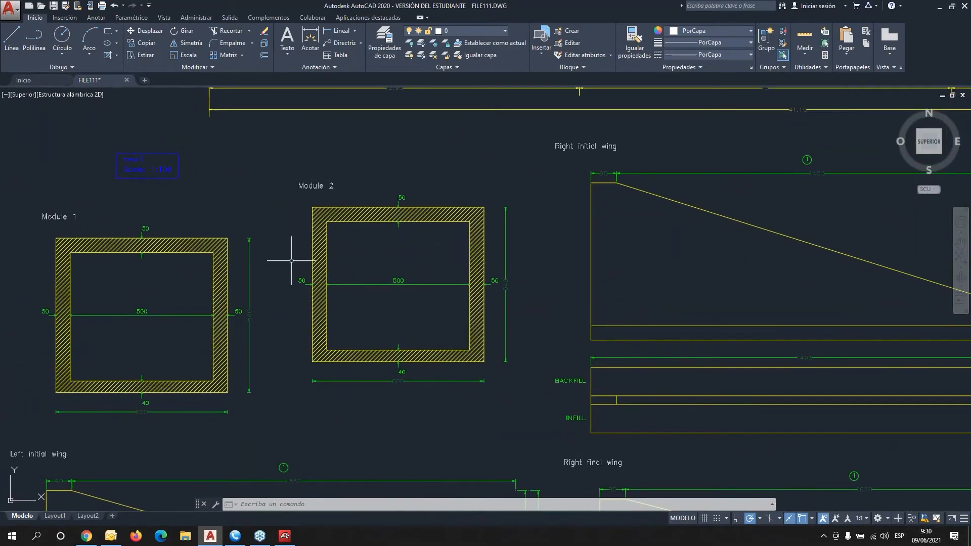
pyautogui.scroll(-6, 419, 280)
pyautogui.moveTo(521, 270); pyautogui.dragTo(449, 343, button='middle')
pyautogui.scroll(4, 435, 258)
pyautogui.scroll(-2, 531, 228)
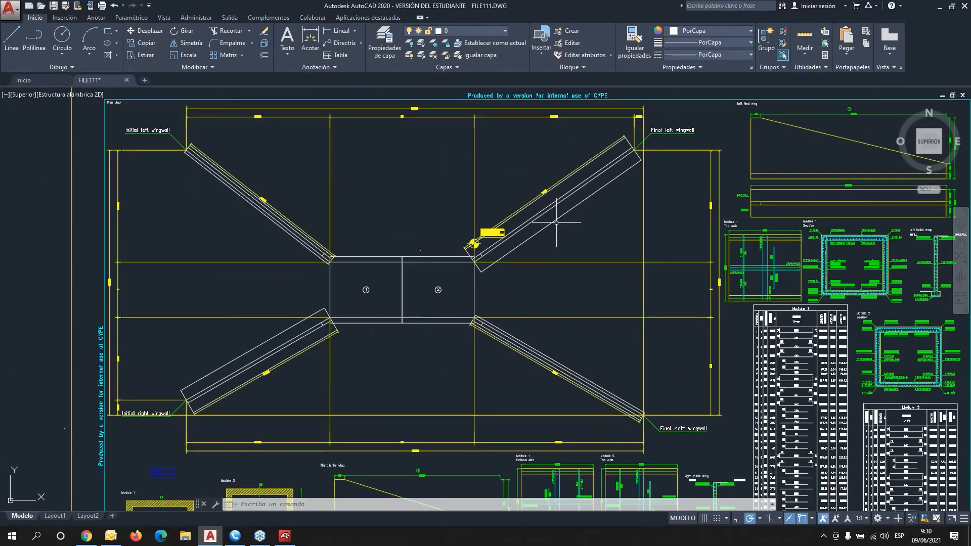
# Review the Module 1 and Module 2 bar schedules down to the totals, then move AutoCAD aside.
pyautogui.moveTo(706, 289)
pyautogui.mouseDown(button='middle')
pyautogui.moveTo(600, 260)
pyautogui.moveTo(358, 221)
pyautogui.mouseUp(button='middle')
pyautogui.scroll(4, 410, 249)
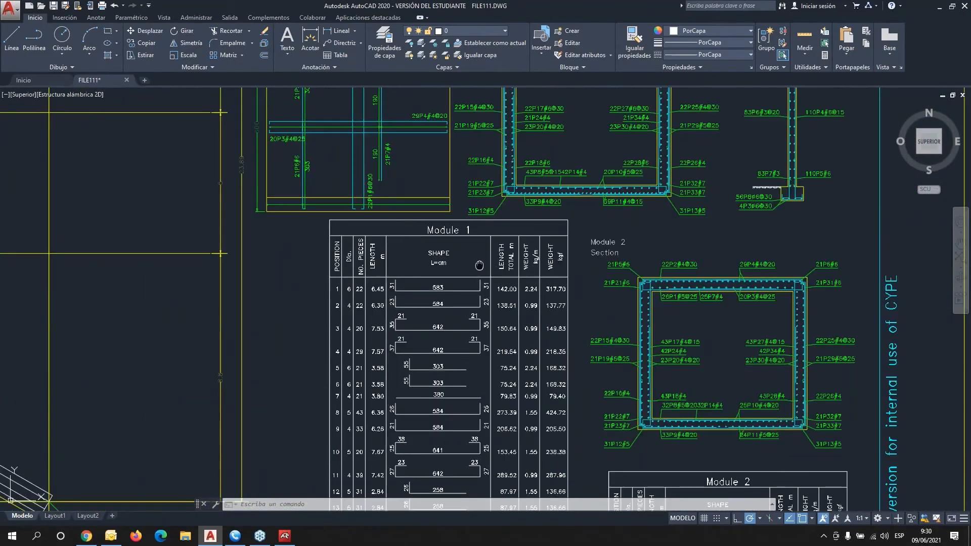
pyautogui.moveTo(478, 265); pyautogui.dragTo(334, 217, button='middle')
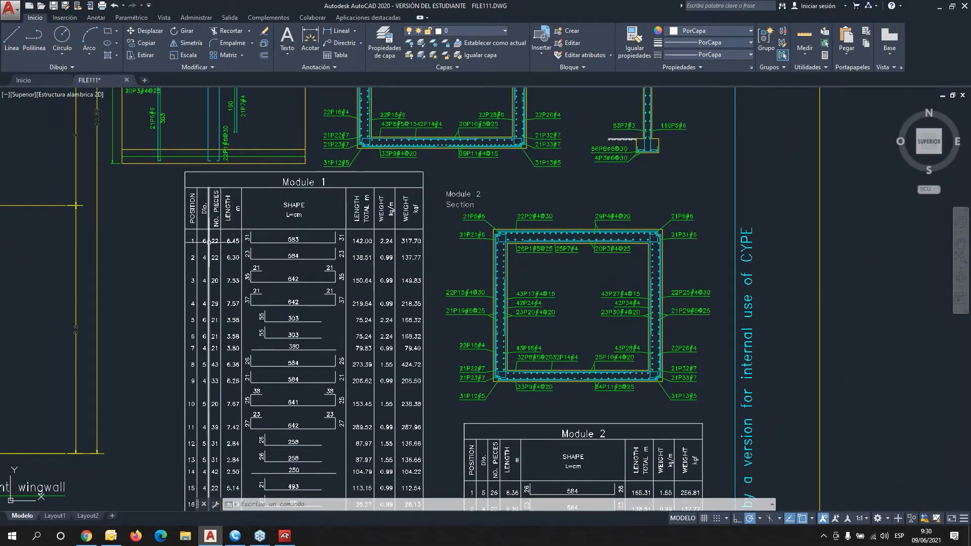
pyautogui.scroll(2, 344, 360)
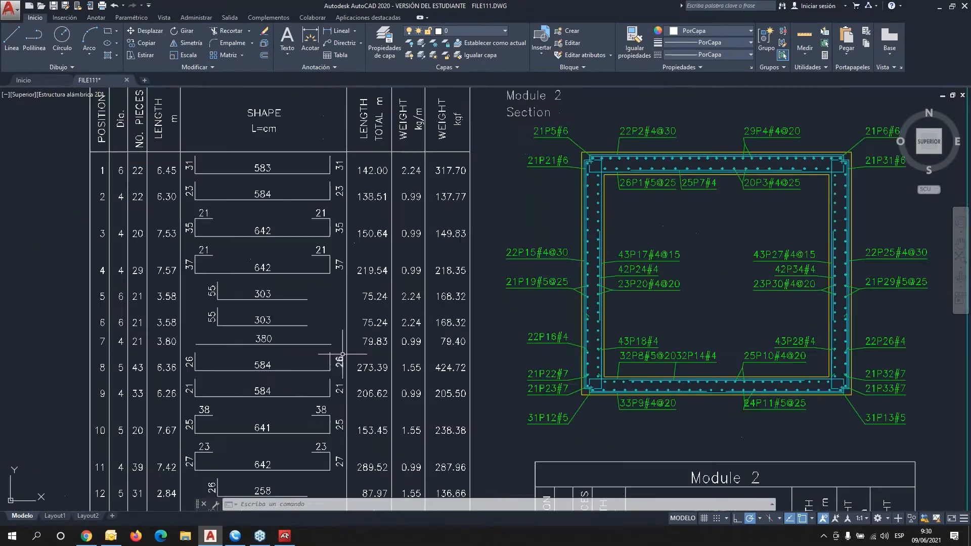
pyautogui.moveTo(316, 305); pyautogui.dragTo(311, 335, button='middle')
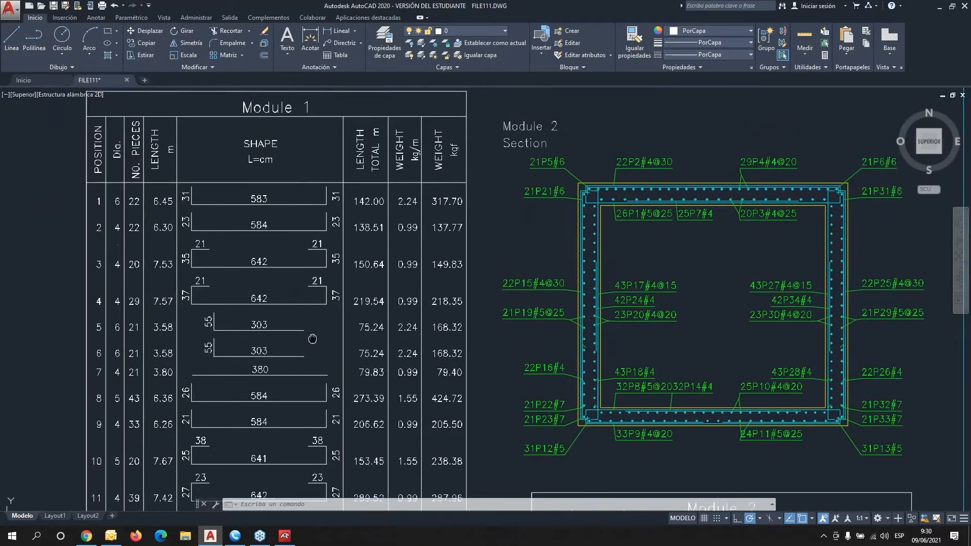
pyautogui.moveTo(341, 369); pyautogui.dragTo(324, 142, button='middle')
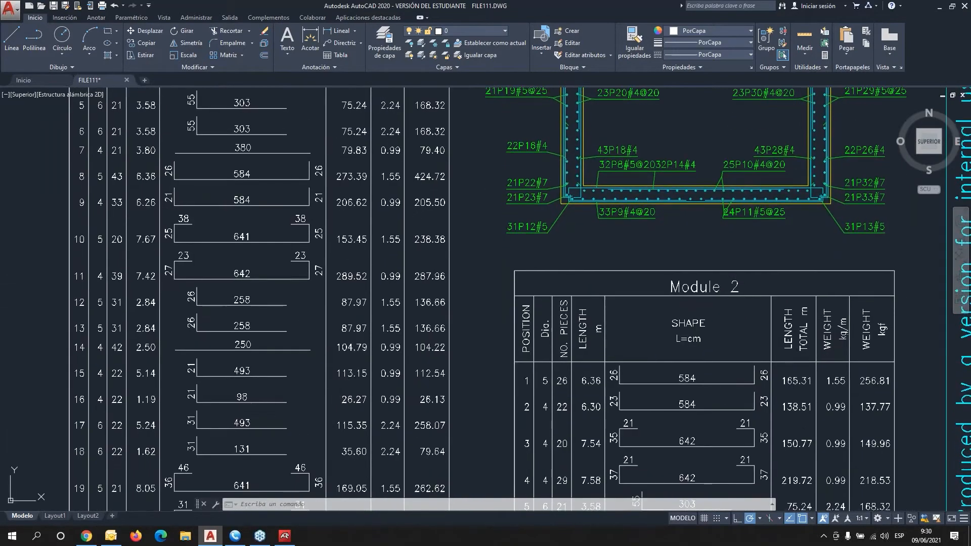
pyautogui.moveTo(345, 396); pyautogui.dragTo(386, 171, button='middle')
pyautogui.moveTo(449, 363); pyautogui.dragTo(464, 158, button='middle')
pyautogui.moveTo(537, 324); pyautogui.dragTo(512, 243, button='middle')
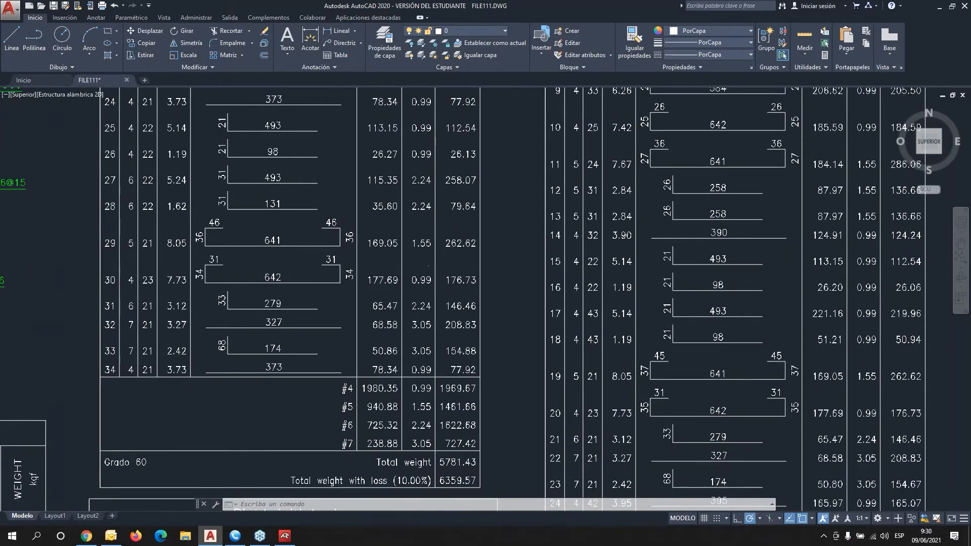
pyautogui.scroll(-4, 432, 266)
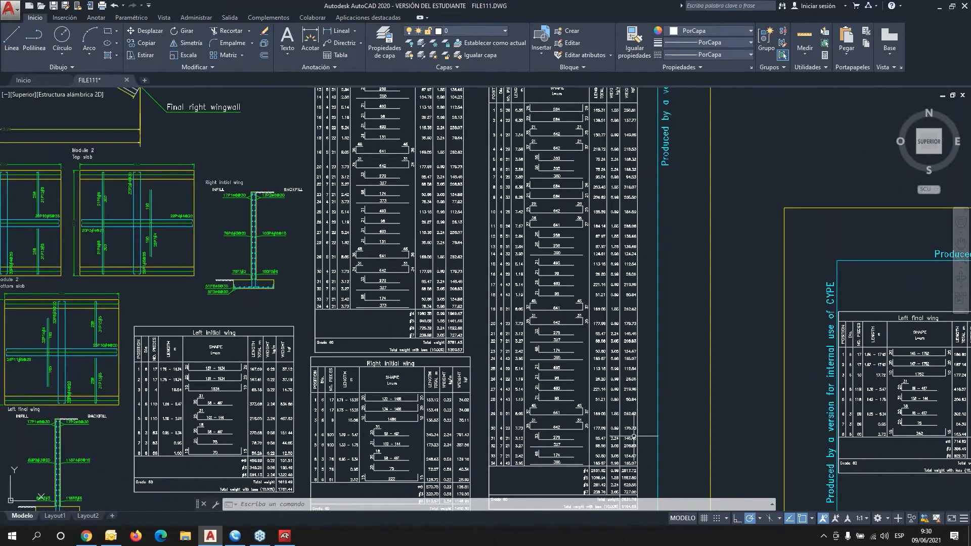
pyautogui.moveTo(653, 6); pyautogui.dragTo(970, 15)
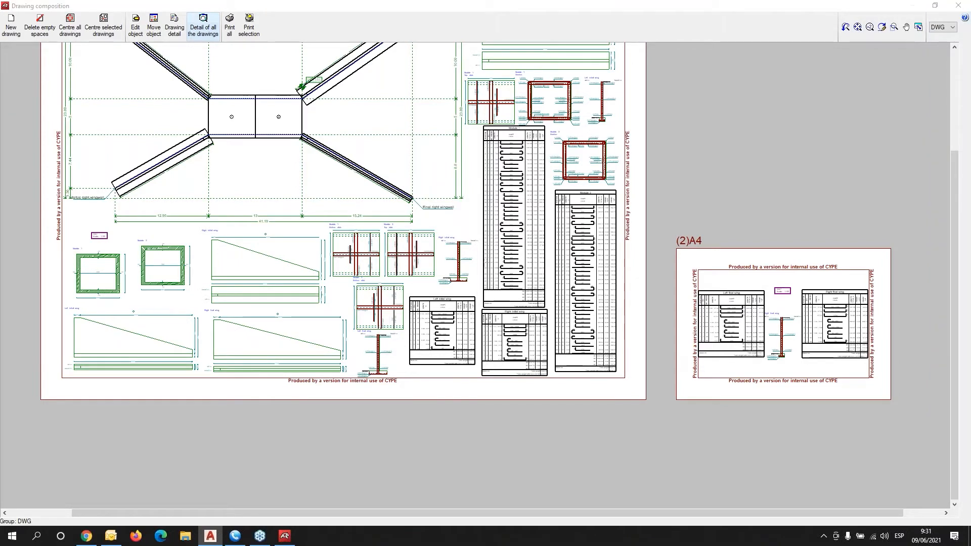
# Close Drawing composition and the Drawing selection dialog, then quit Box culverts without saving.
pyautogui.click(958, 7)
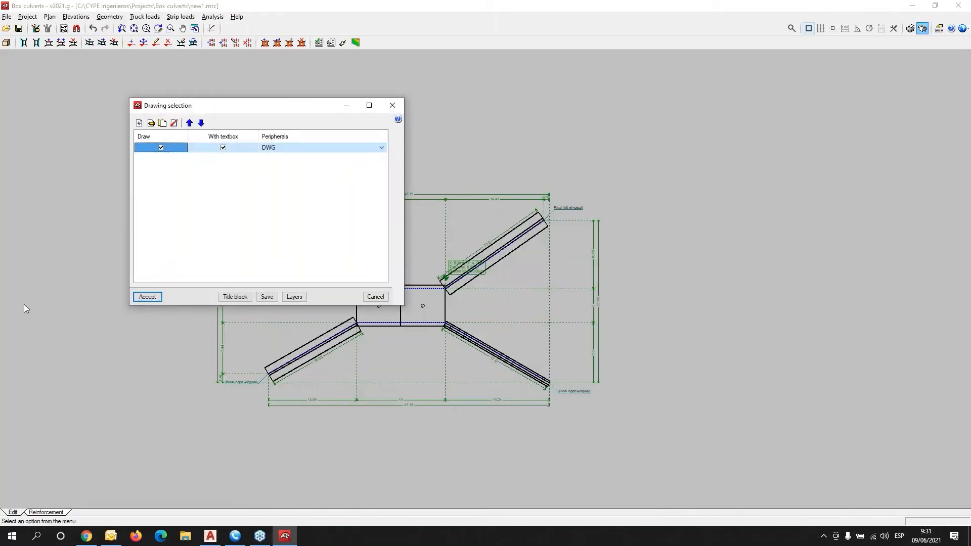
pyautogui.click(393, 105)
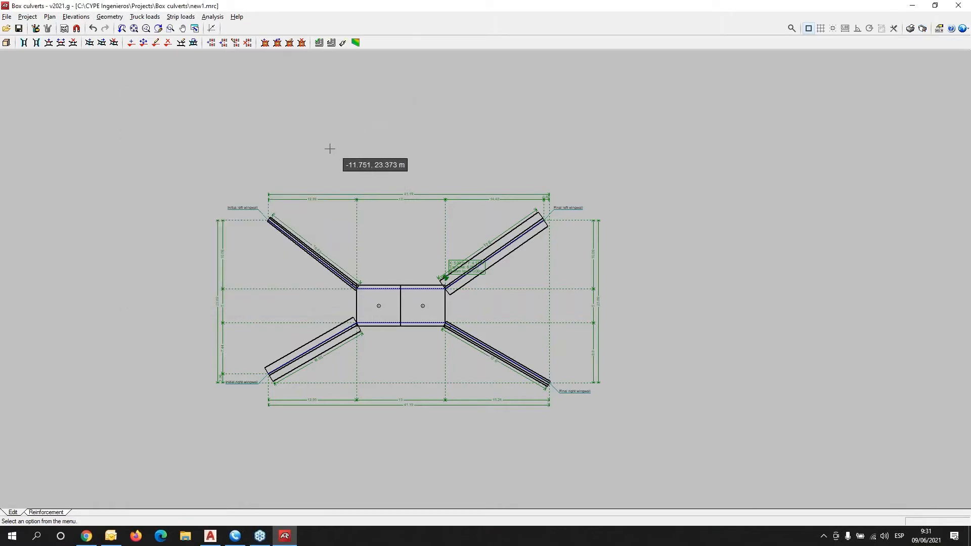
pyautogui.click(960, 4)
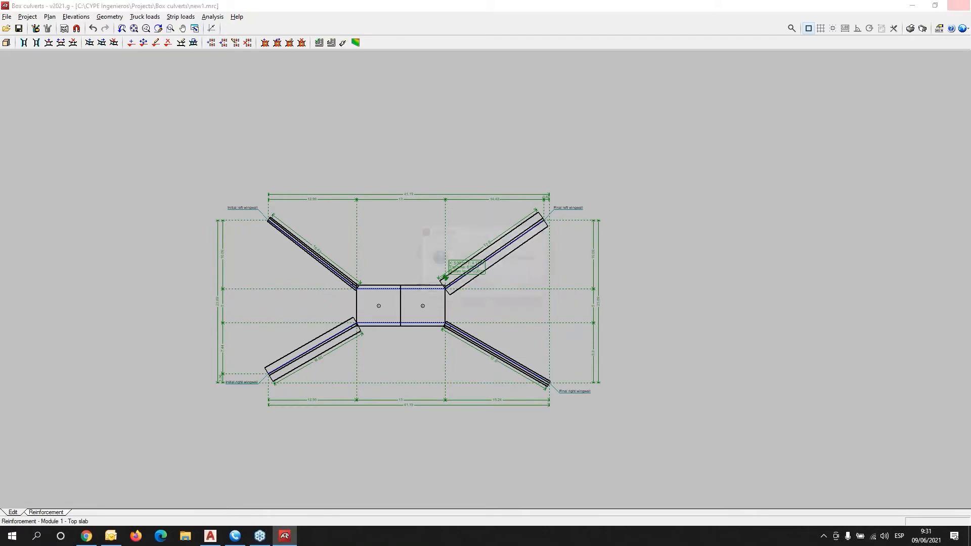
pyautogui.click(481, 290)
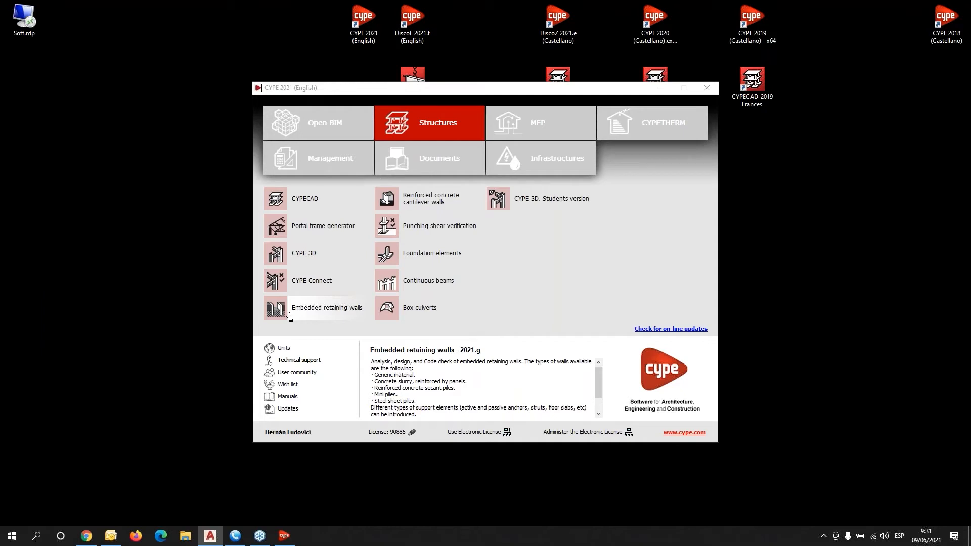
# Launch Embedded retaining walls from the CYPE 2021 Structures list.
pyautogui.click(317, 315)
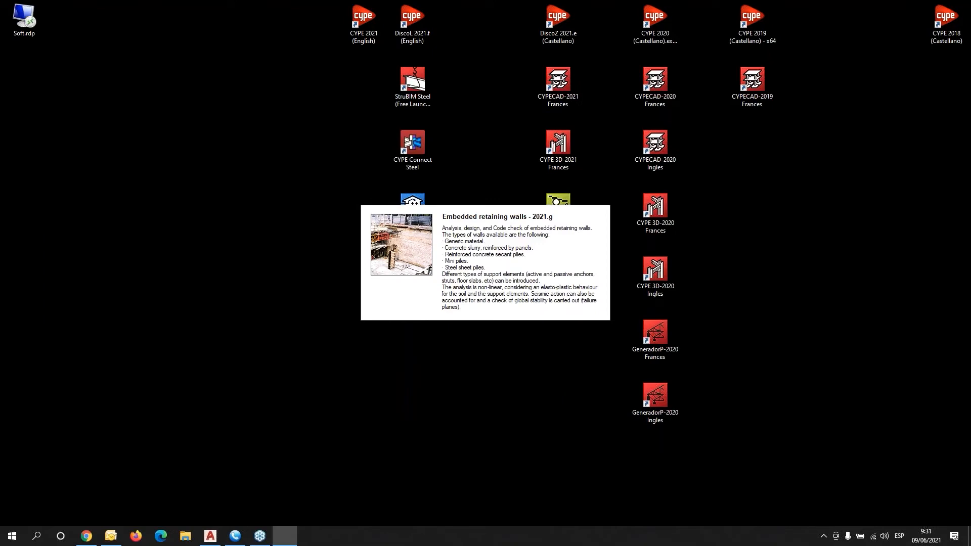
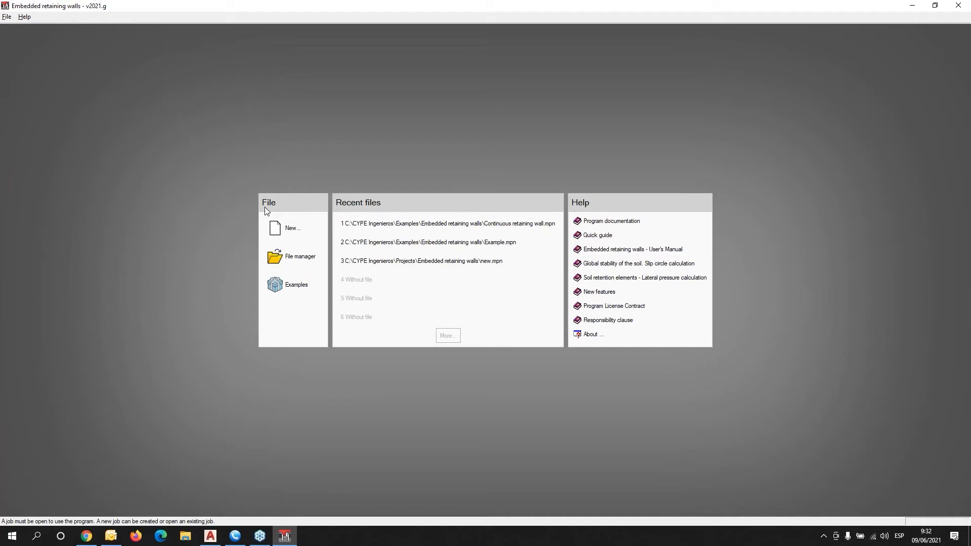
# Open the Continuous retaining wall example project from the Examples list.
pyautogui.click(300, 281)
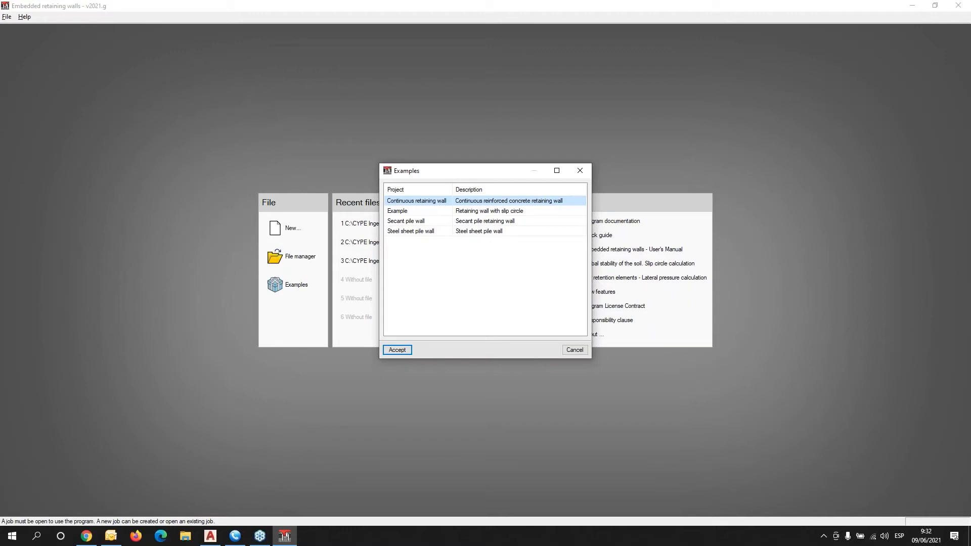
pyautogui.click(398, 350)
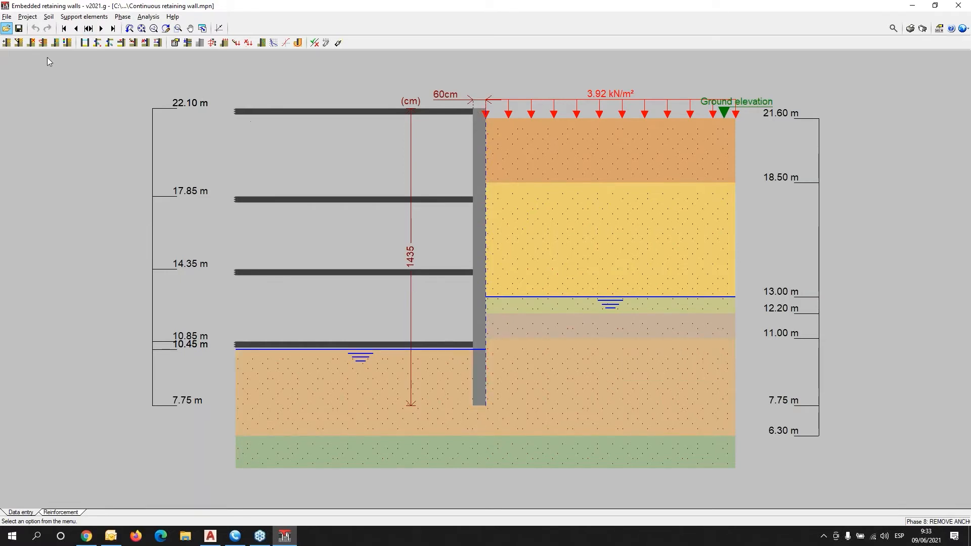
# Check the construction phase list, then return to the first phase.
pyautogui.click(88, 28)
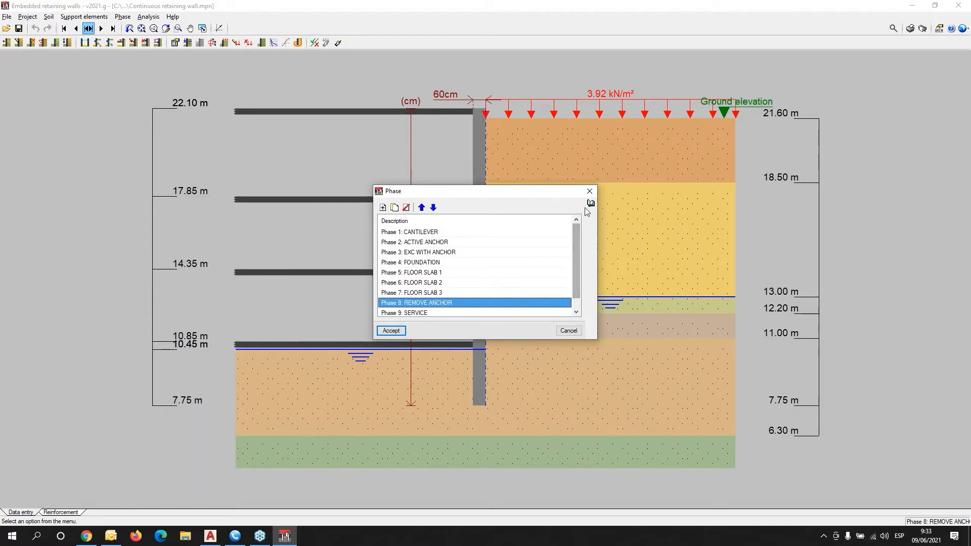
pyautogui.scroll(-1, 577, 236)
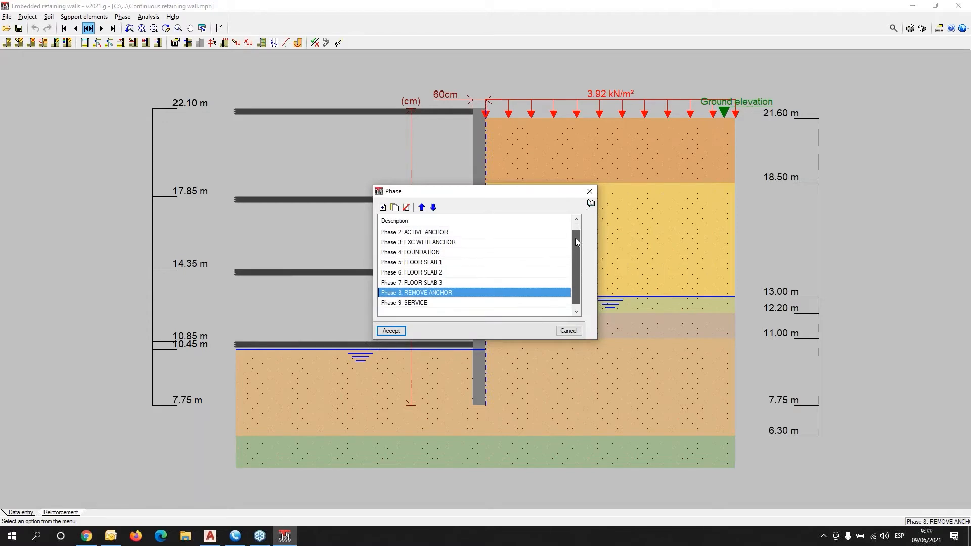
pyautogui.scroll(1, 576, 242)
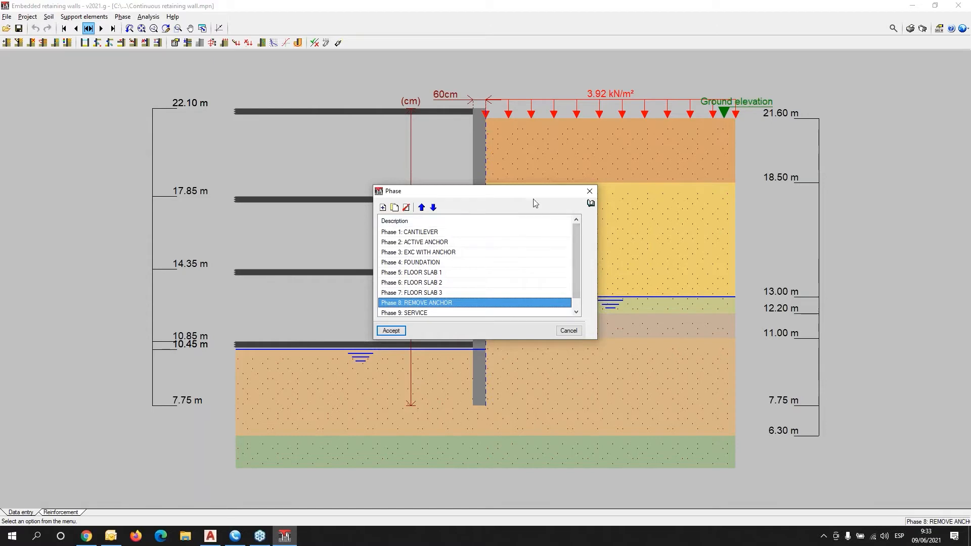
pyautogui.click(590, 191)
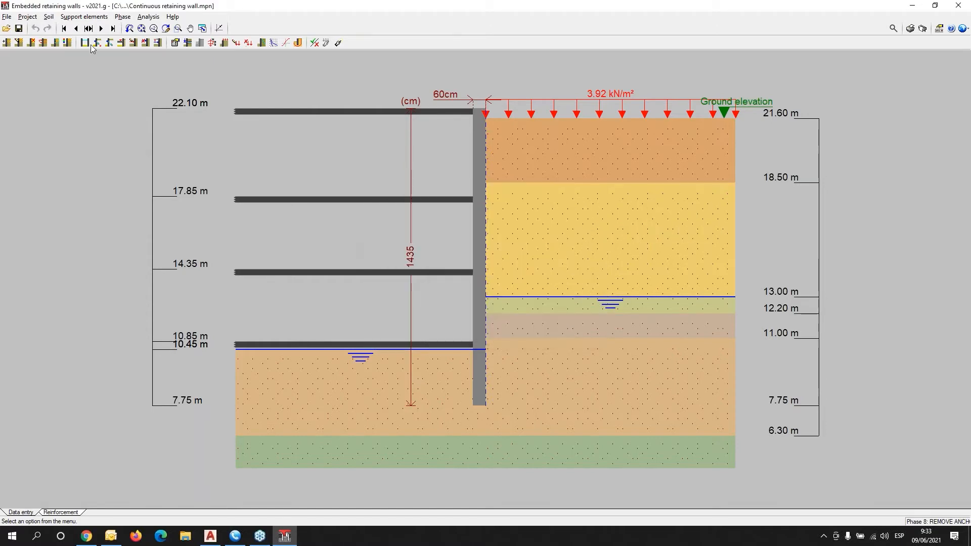
pyautogui.click(64, 29)
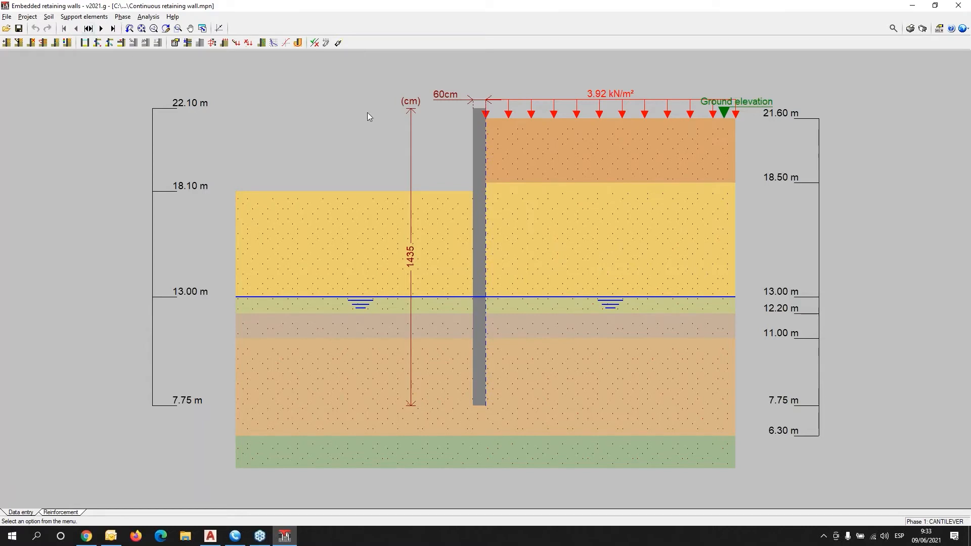
# Step through anchor, excavation, foundation, slab and anchor-removal phases up to Phase 9: SERVICE.
pyautogui.moveTo(503, 125)
pyautogui.click(100, 28)
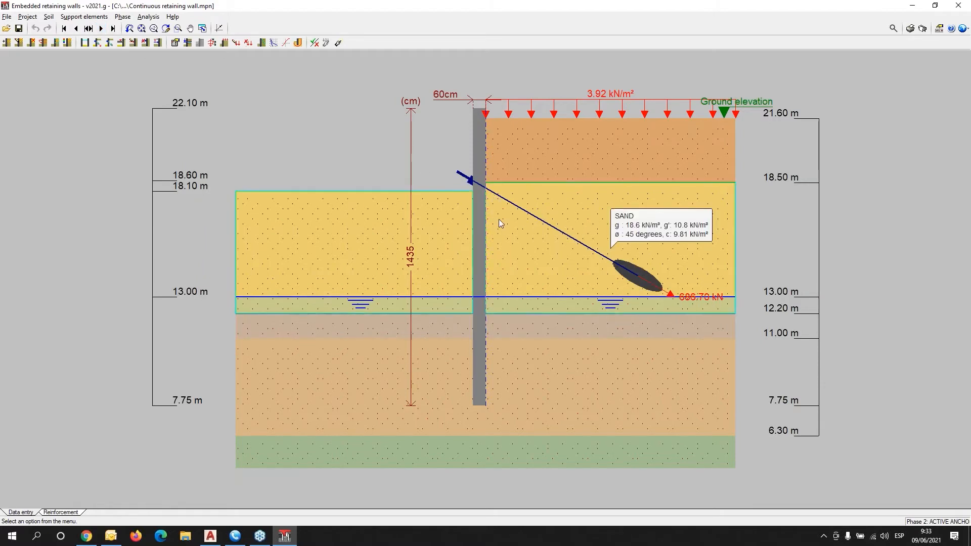
pyautogui.click(100, 28)
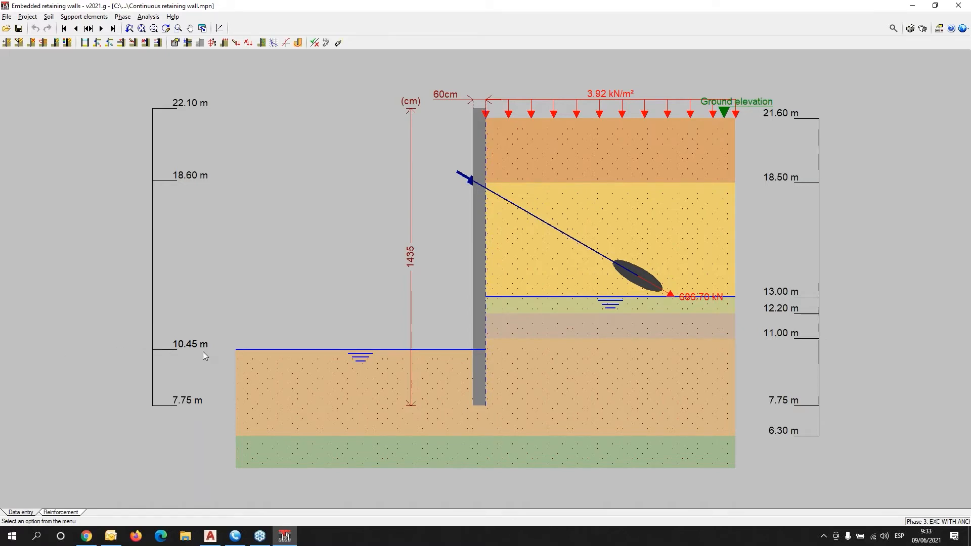
pyautogui.click(102, 29)
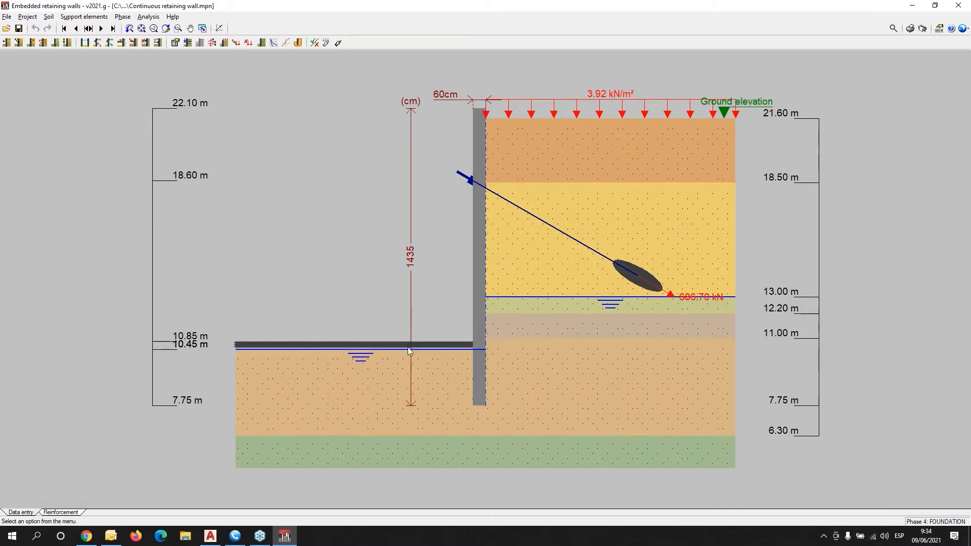
pyautogui.click(100, 29)
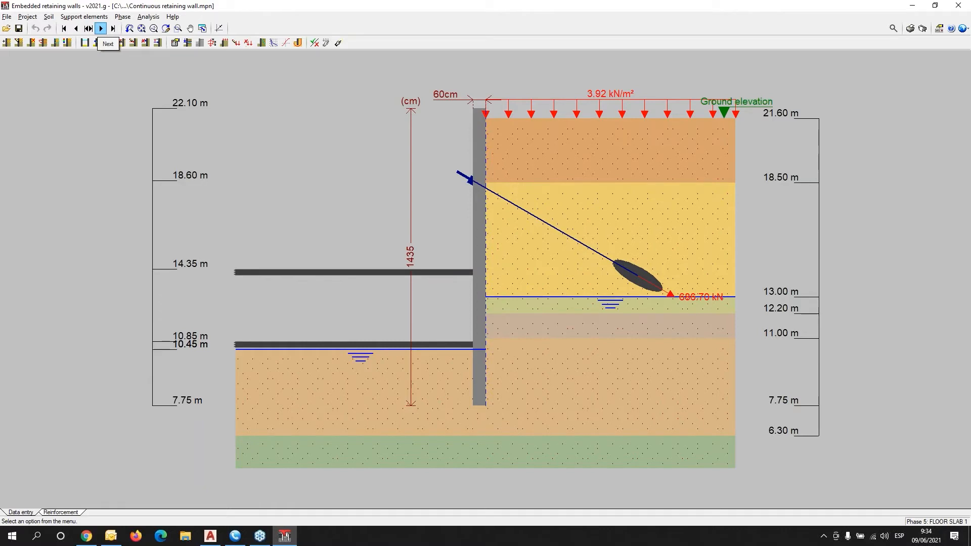
pyautogui.click(101, 29)
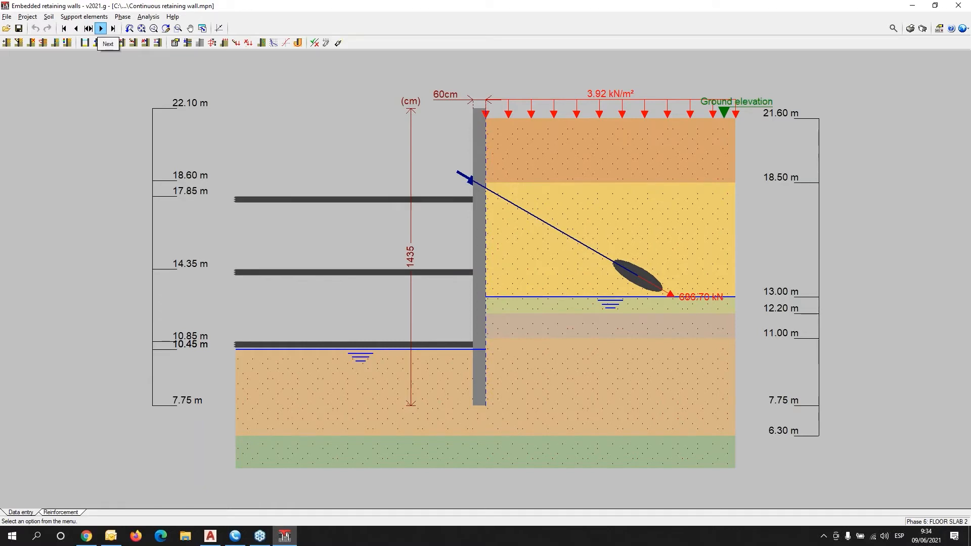
pyautogui.click(100, 29)
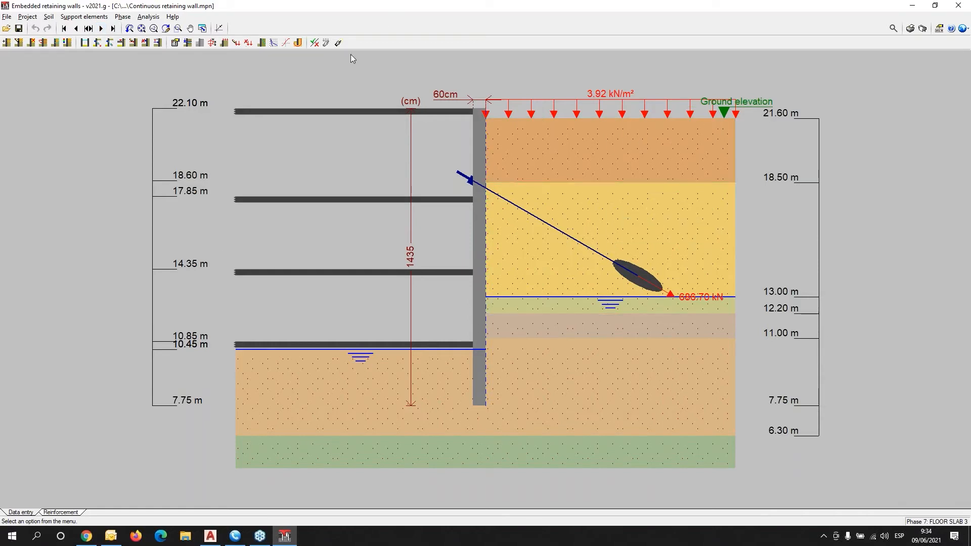
pyautogui.moveTo(520, 249)
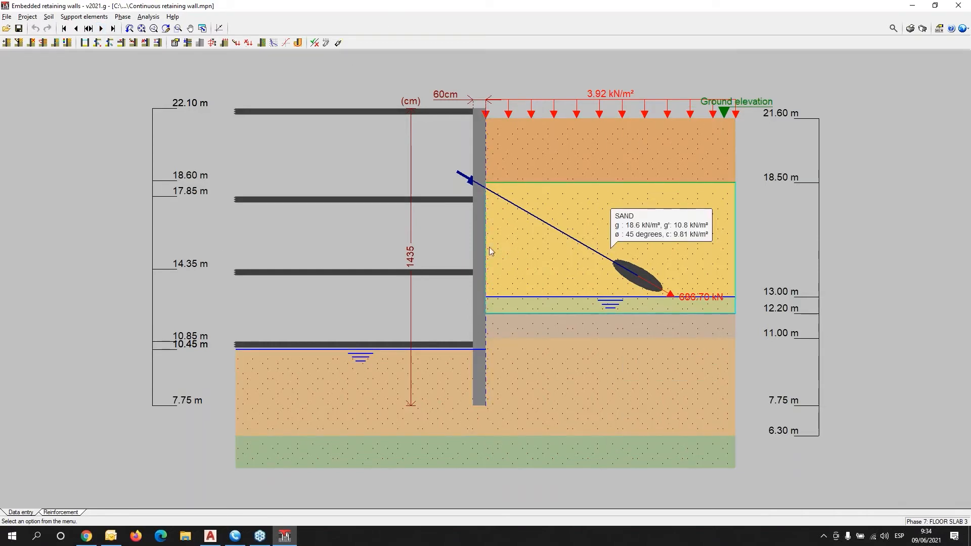
pyautogui.click(101, 29)
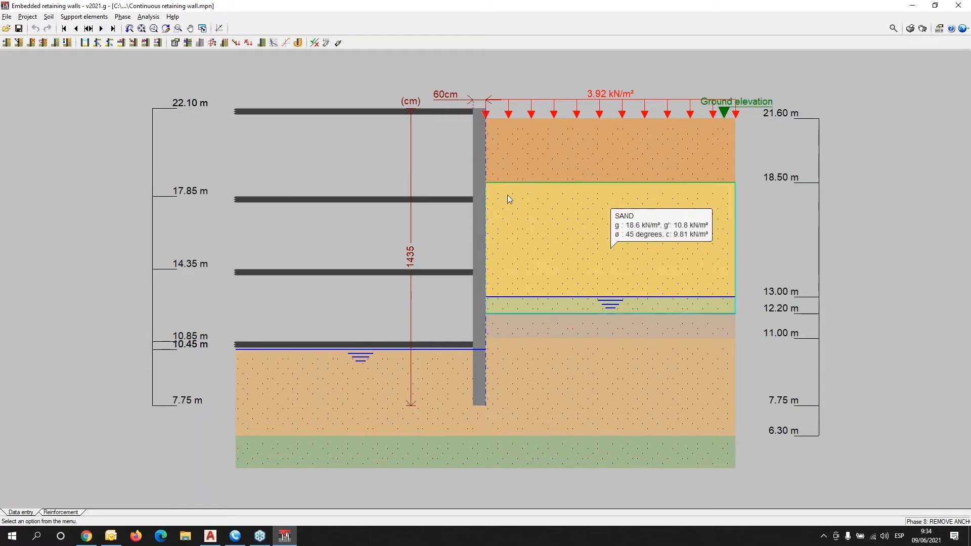
pyautogui.click(101, 28)
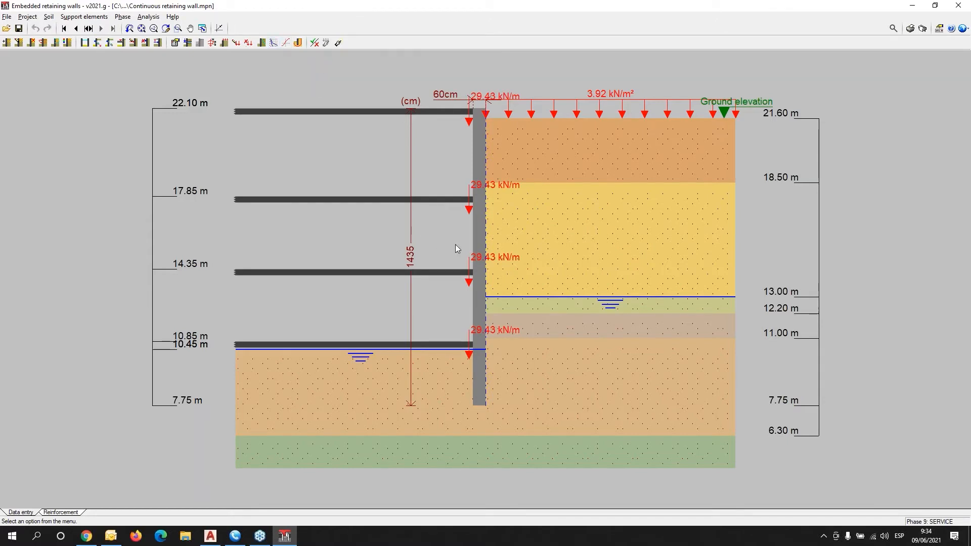
# Keep Eurocode 2 (EU) as the design code.
pyautogui.moveTo(566, 114)
pyautogui.click(964, 28)
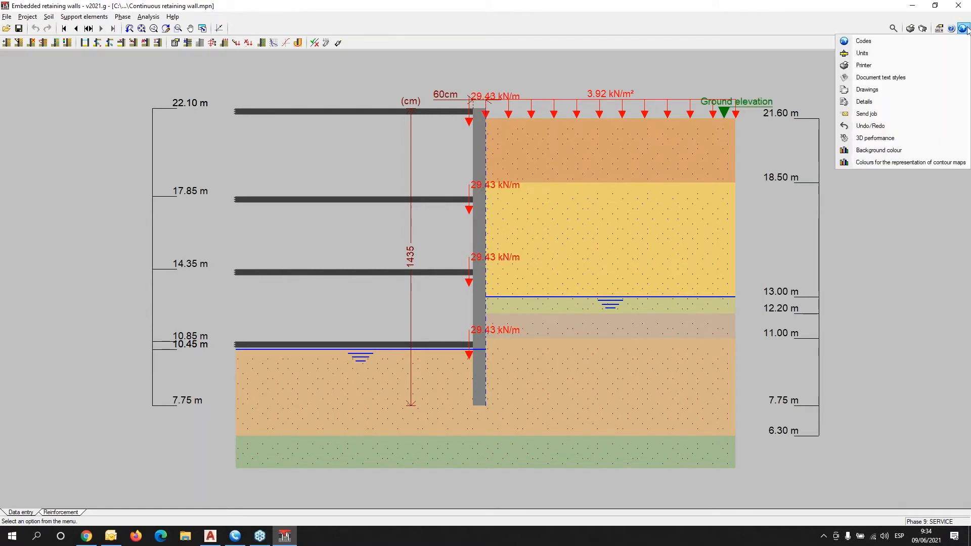
pyautogui.click(880, 43)
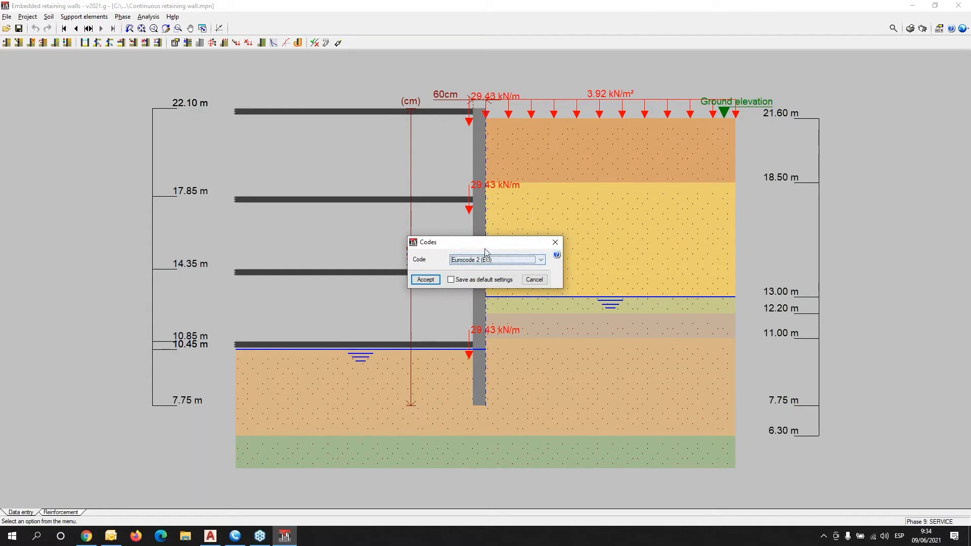
pyautogui.moveTo(485, 251); pyautogui.dragTo(271, 152)
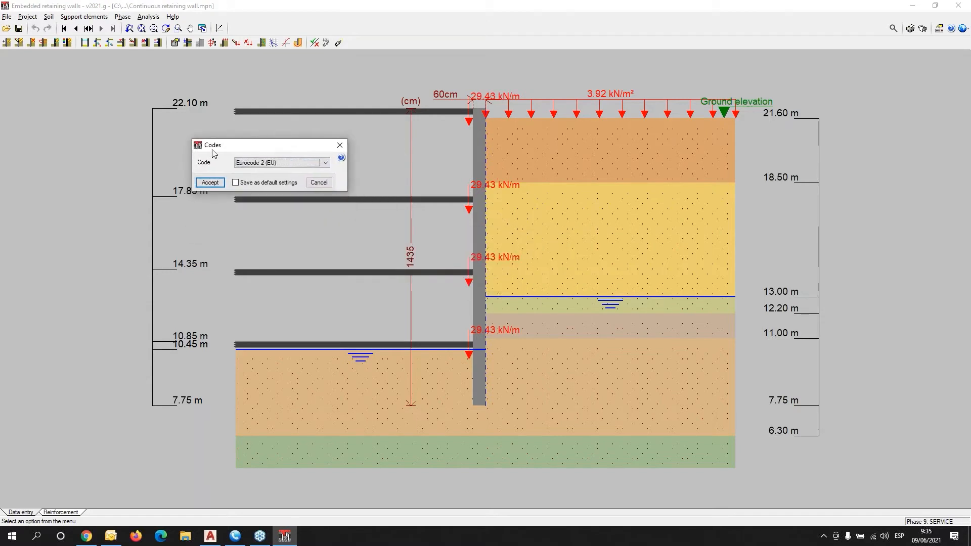
pyautogui.click(325, 162)
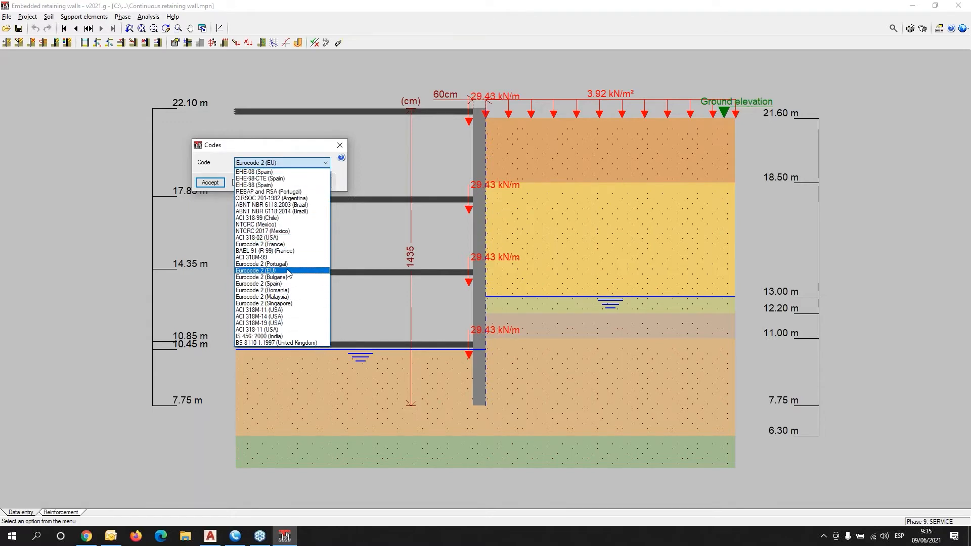
pyautogui.click(282, 263)
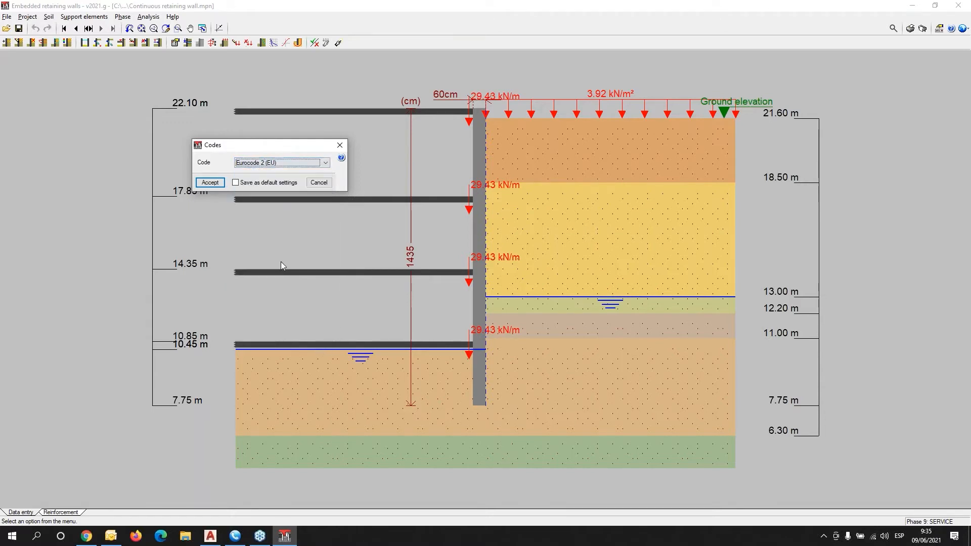
pyautogui.press('Return')
# Leave the units as International System.
pyautogui.click(962, 28)
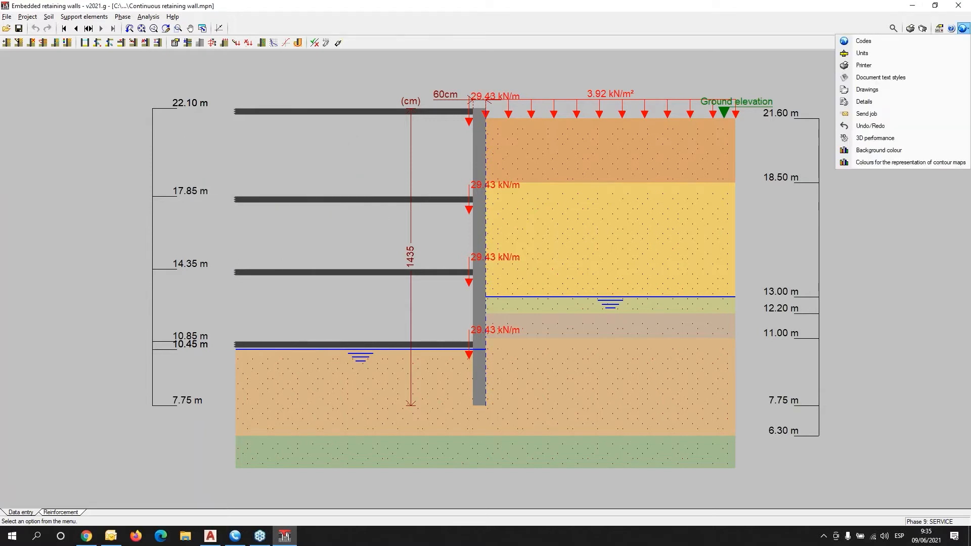
pyautogui.click(865, 53)
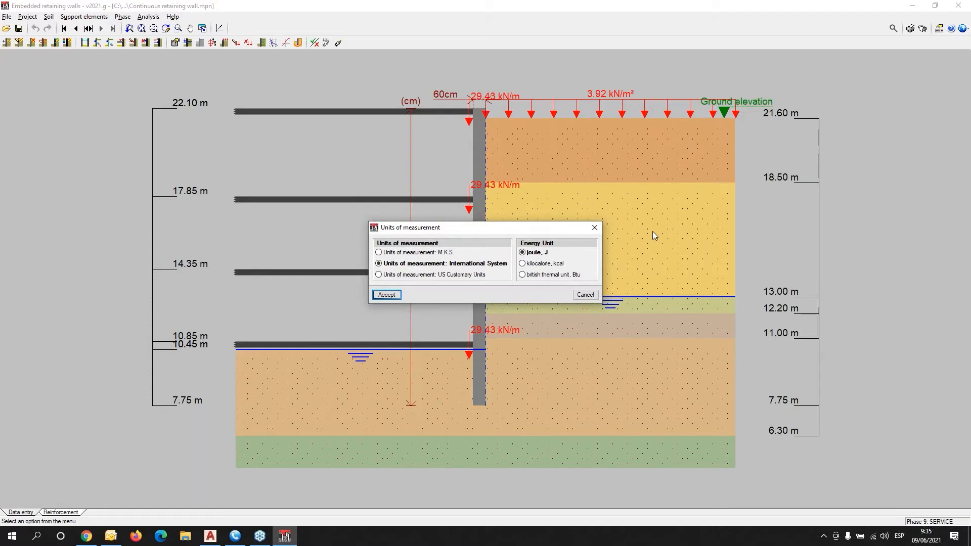
pyautogui.press('Return')
pyautogui.click(23, 18)
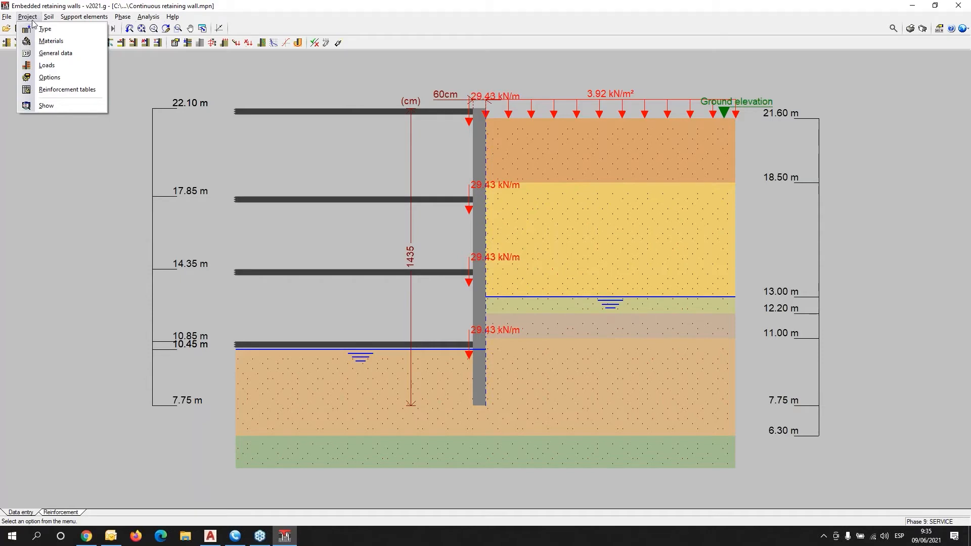
# Keep the slurry wall as the wall type in the Type dialog.
pyautogui.click(38, 30)
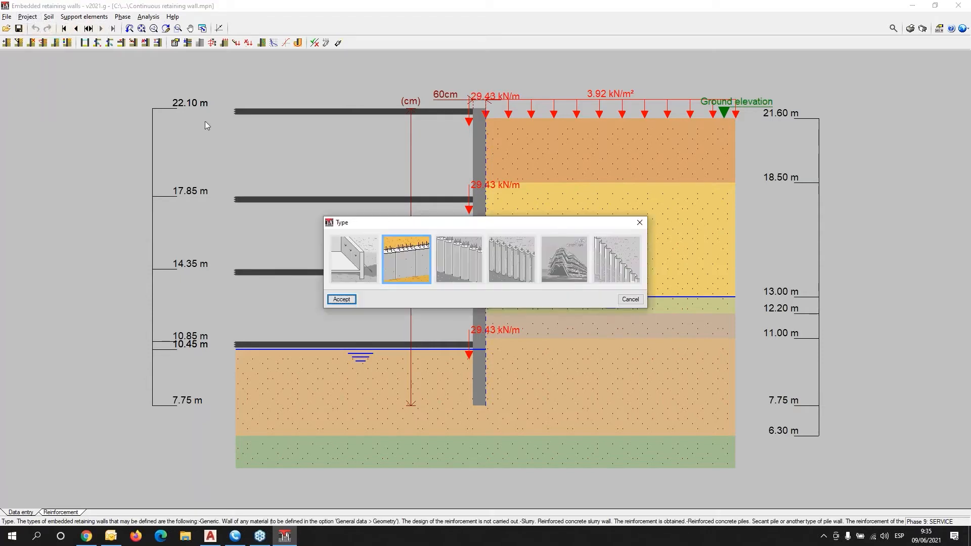
pyautogui.moveTo(450, 227); pyautogui.dragTo(206, 136)
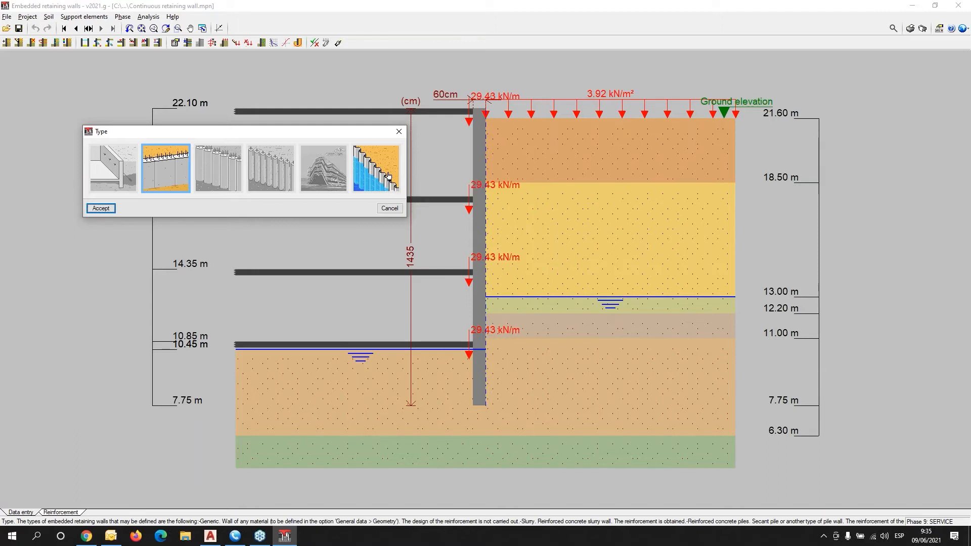
pyautogui.click(398, 132)
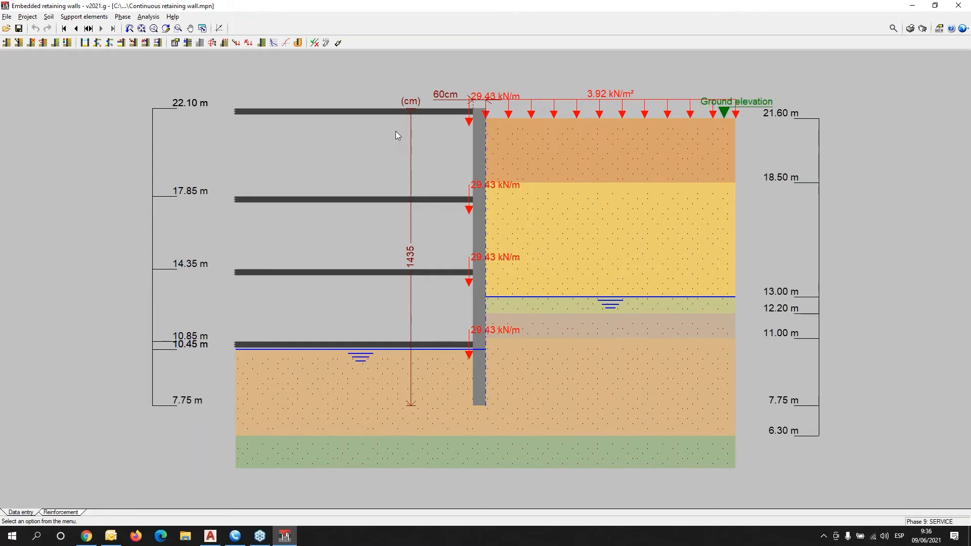
pyautogui.click(80, 17)
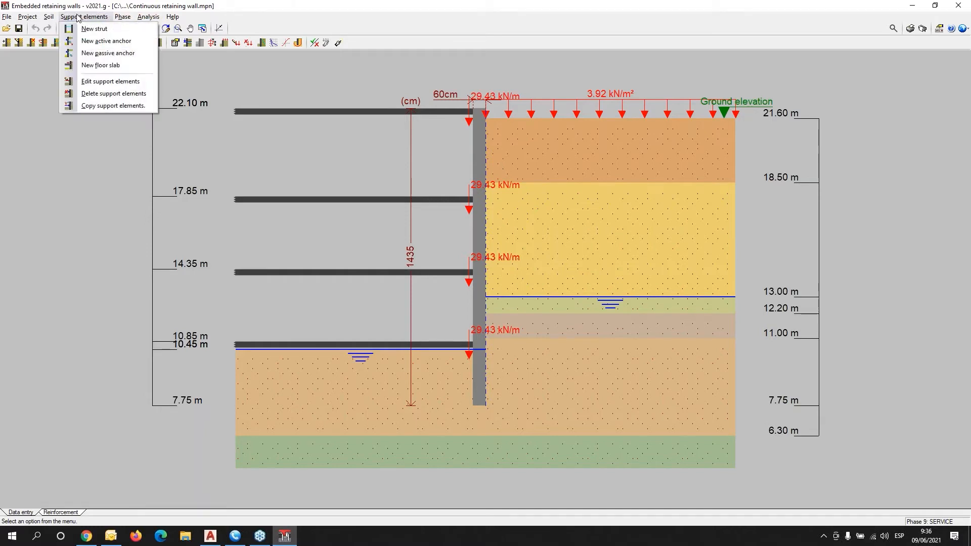
pyautogui.click(130, 2)
pyautogui.click(75, 28)
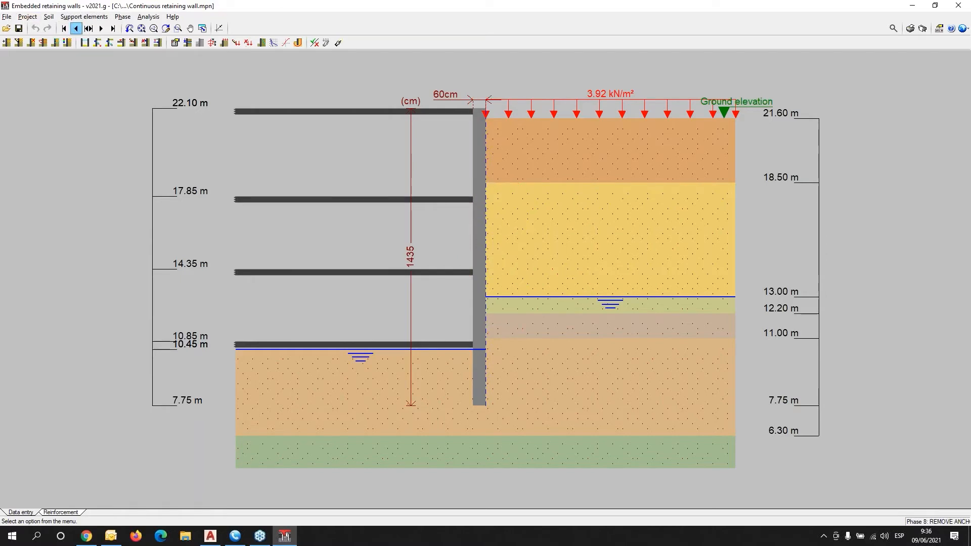
pyautogui.click(76, 29)
pyautogui.click(84, 16)
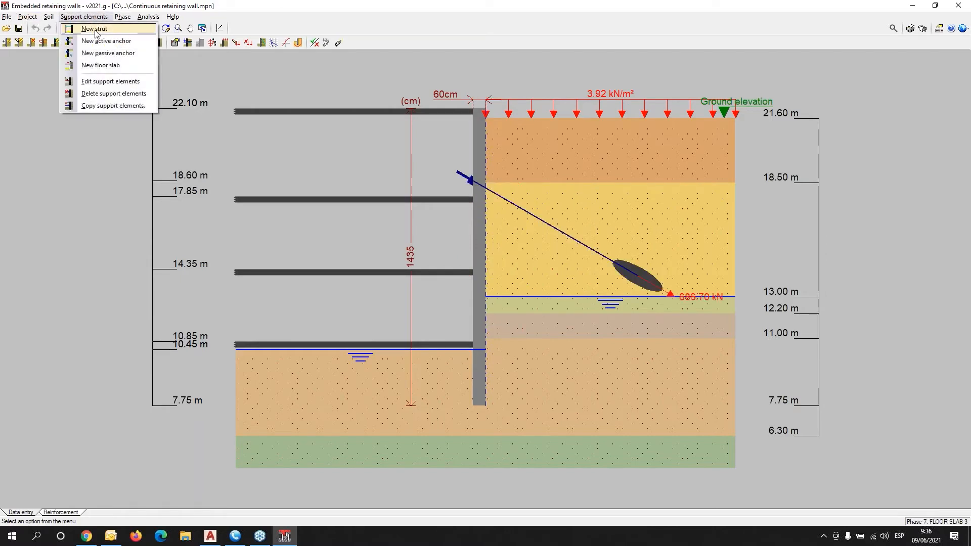
pyautogui.click(101, 82)
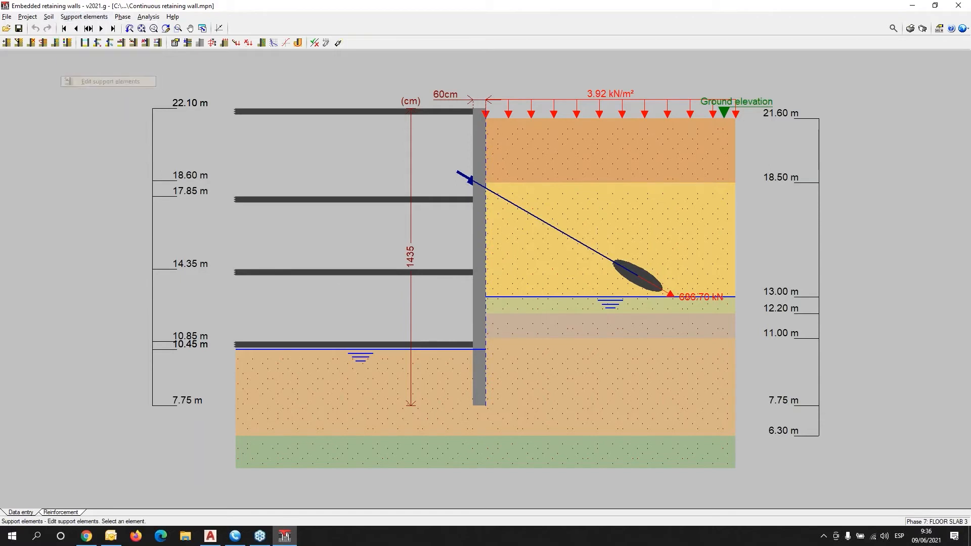
pyautogui.click(550, 231)
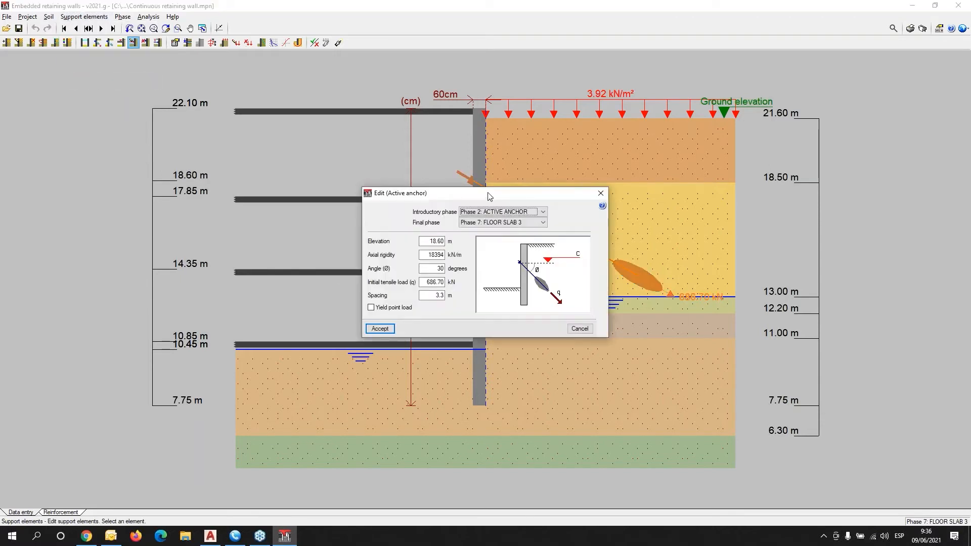
pyautogui.moveTo(490, 196); pyautogui.dragTo(265, 134)
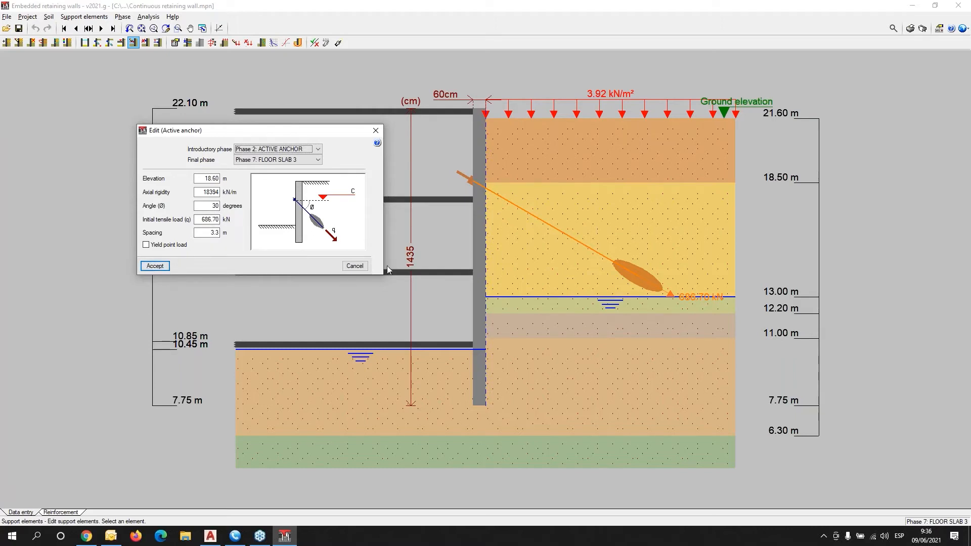
pyautogui.click(377, 131)
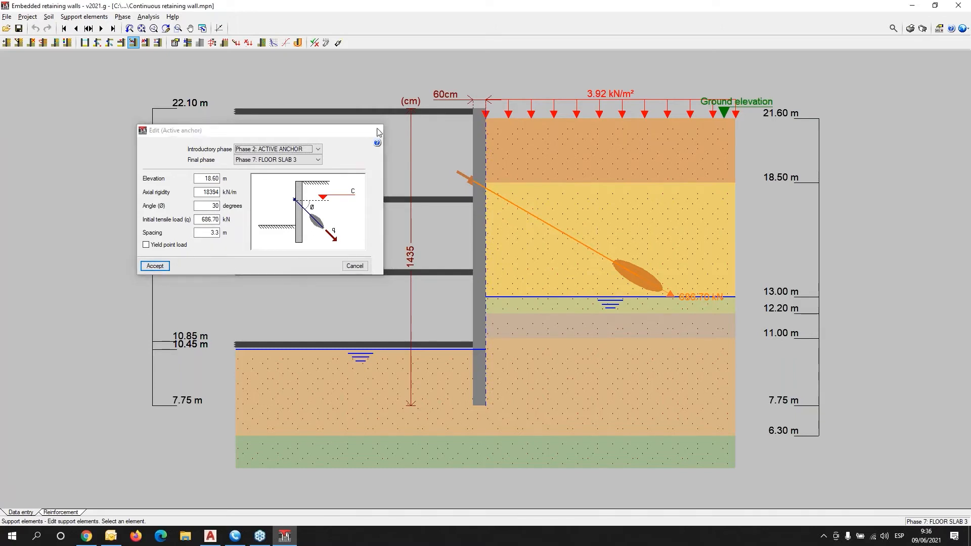
pyautogui.click(158, 43)
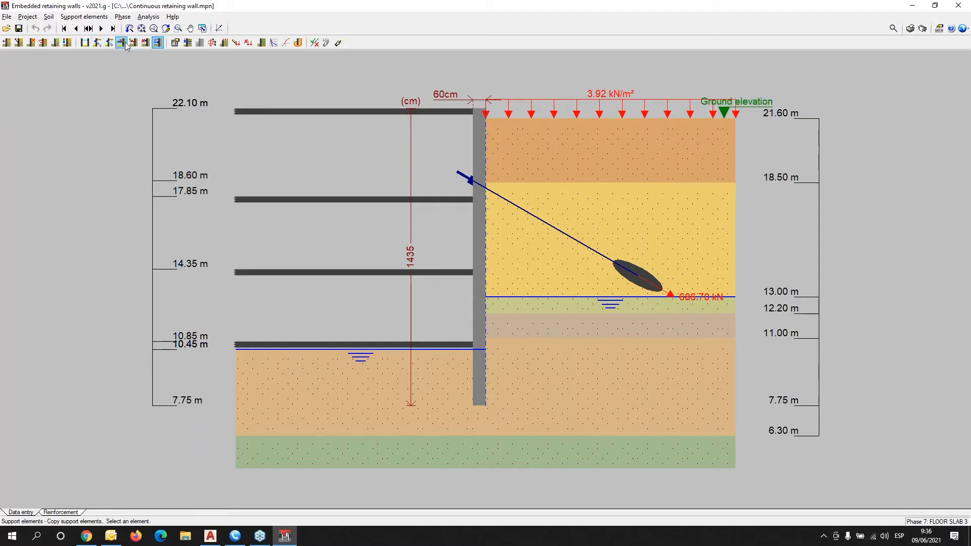
pyautogui.click(100, 18)
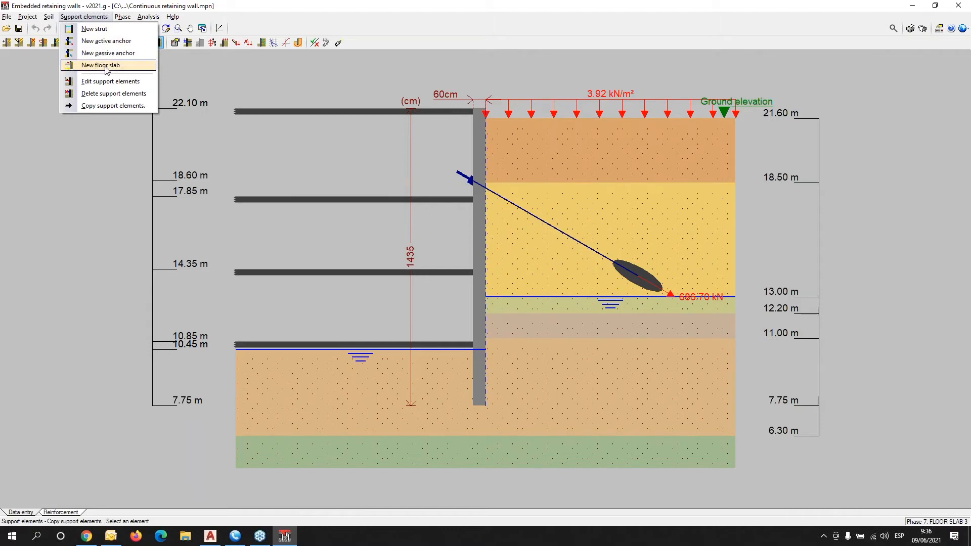
pyautogui.click(101, 29)
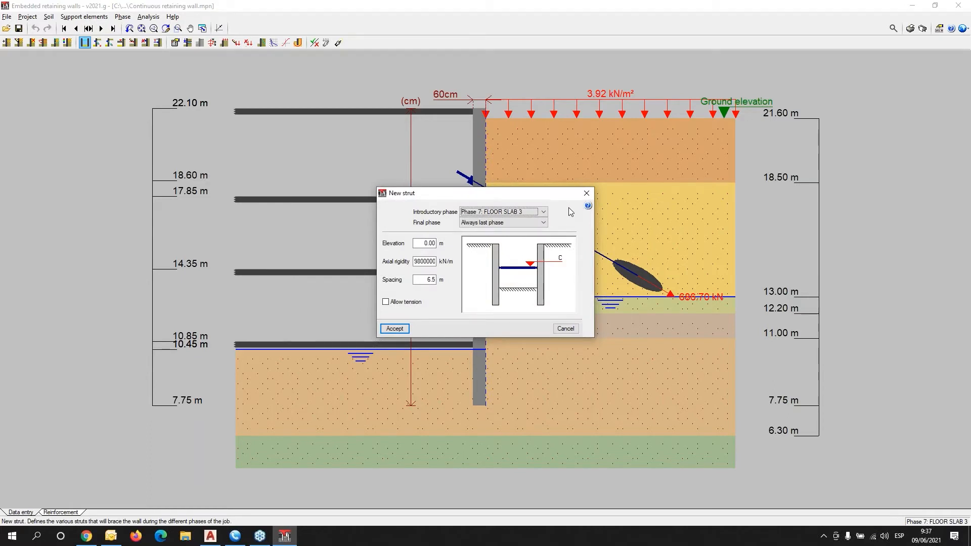
pyautogui.click(588, 194)
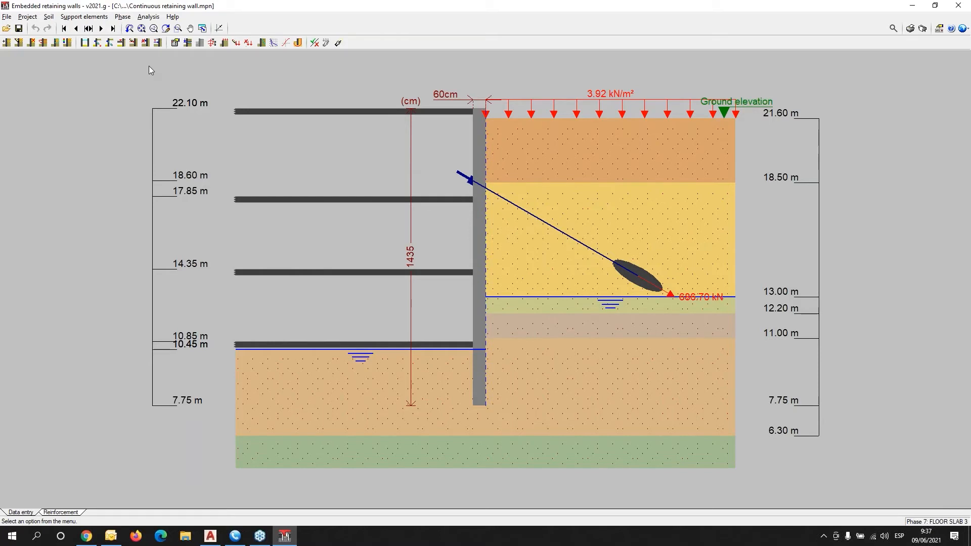
pyautogui.click(6, 16)
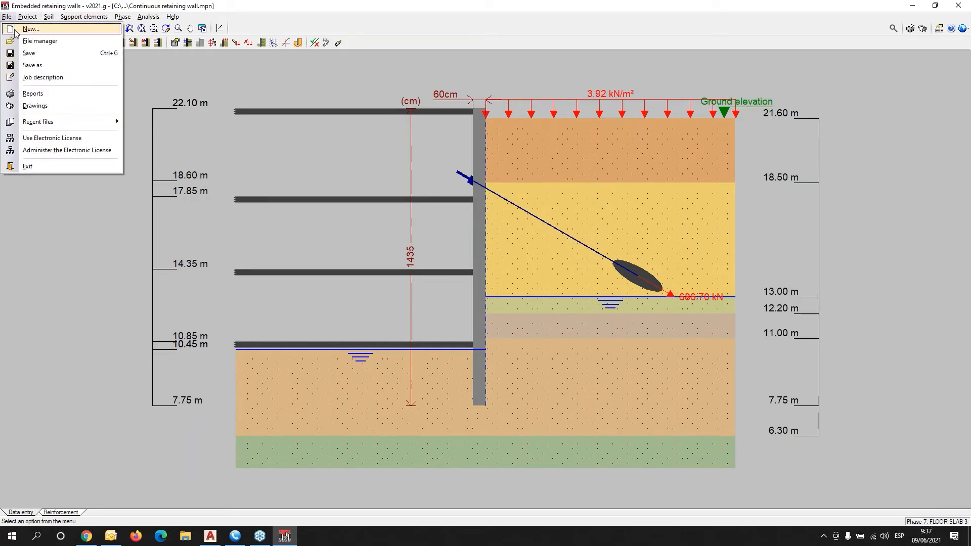
# Create job new1111 and pick the one-or-two-basements slurry wall assistant.
pyautogui.click(15, 32)
pyautogui.write('new')
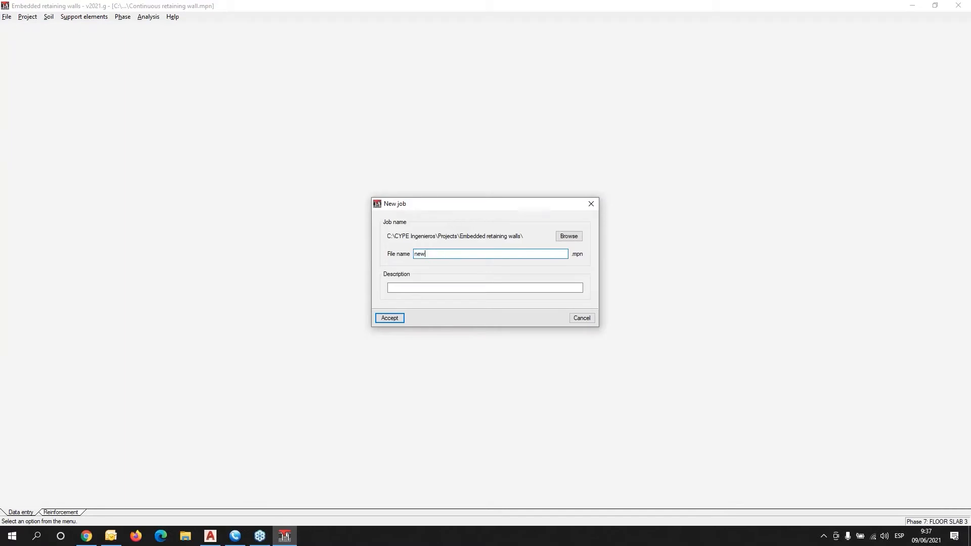
pyautogui.write('1111')
pyautogui.click(395, 317)
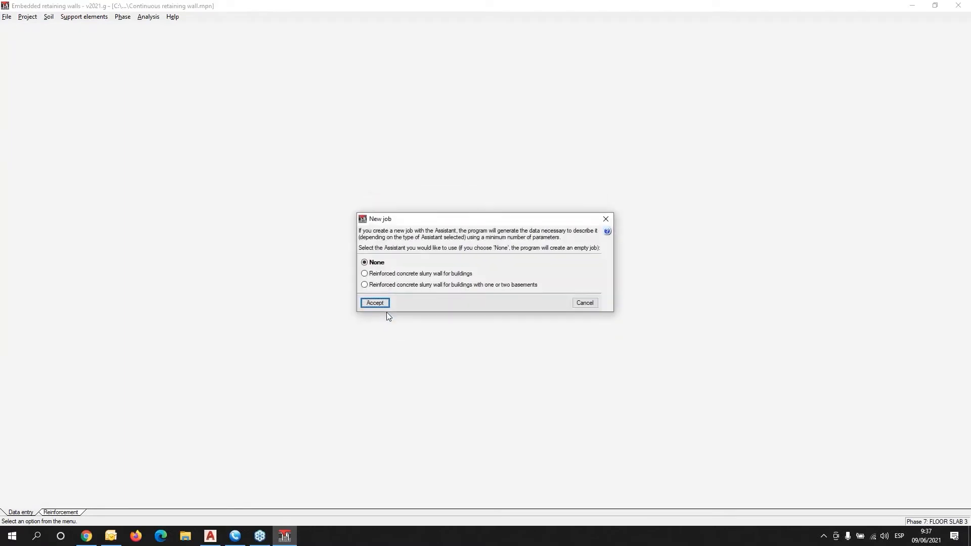
pyautogui.click(367, 287)
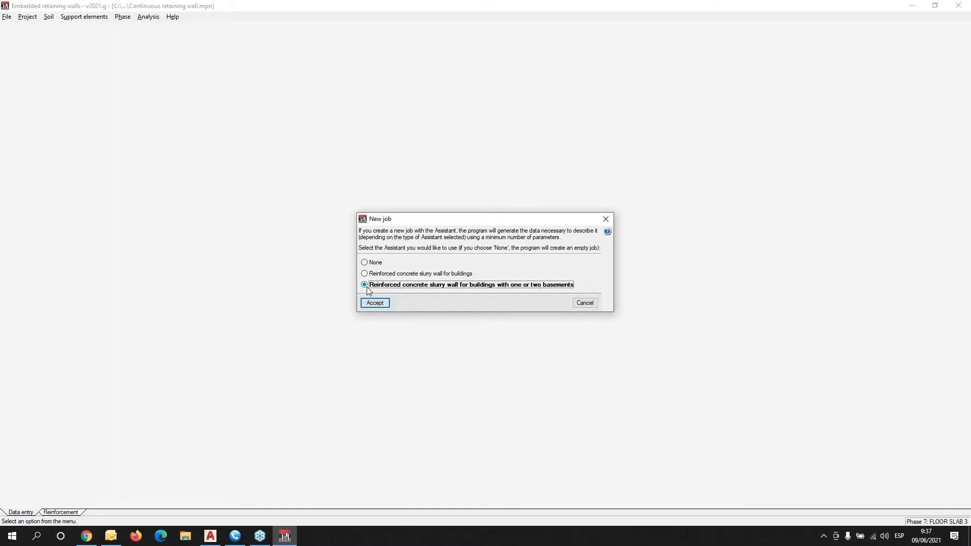
# Launch the assistant and accept the Building values: 2.40 m basements, 5.00 m span, 3 floors.
pyautogui.moveTo(367, 286)
pyautogui.click(374, 302)
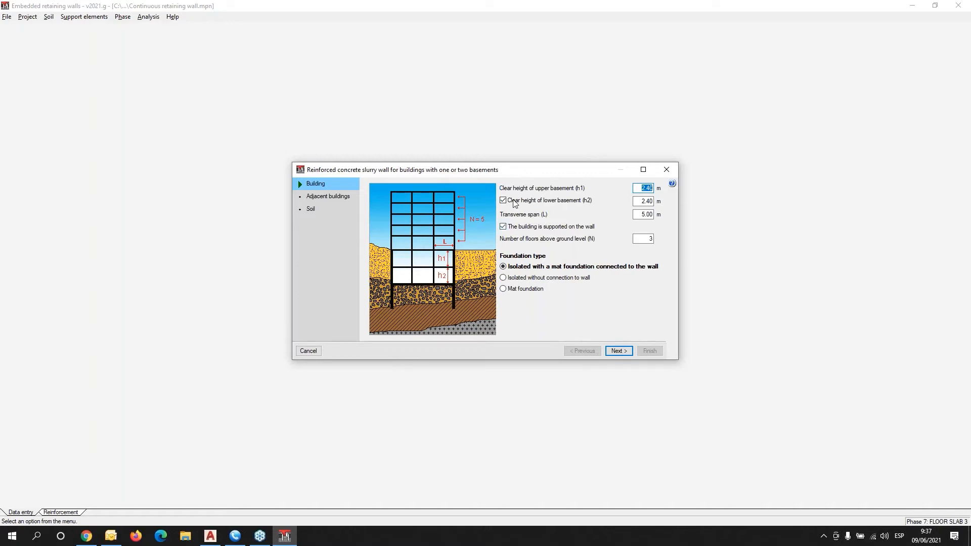
pyautogui.moveTo(533, 192)
pyautogui.moveTo(541, 232)
pyautogui.click(619, 351)
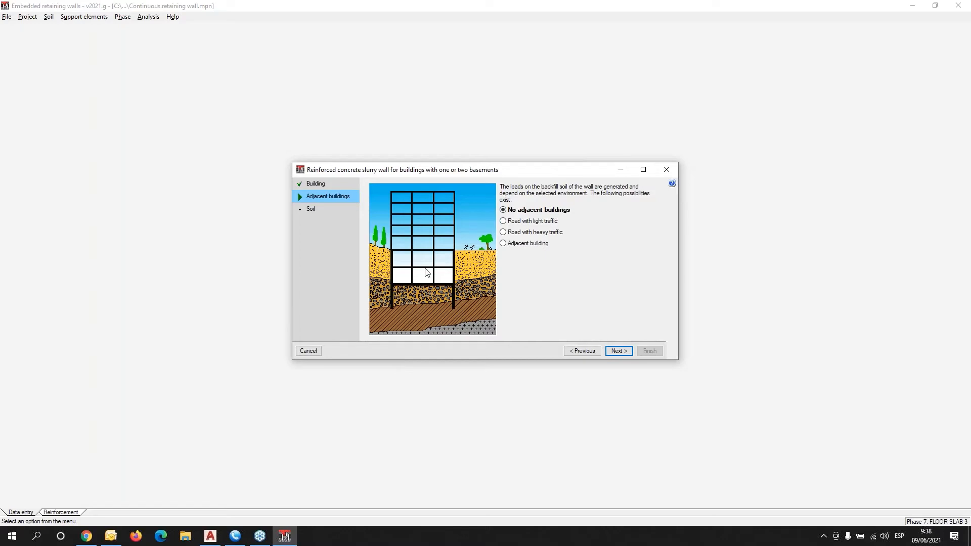
# Set an adjacent 3-floor building with foundation at 0.00 m instead of a road.
pyautogui.click(505, 222)
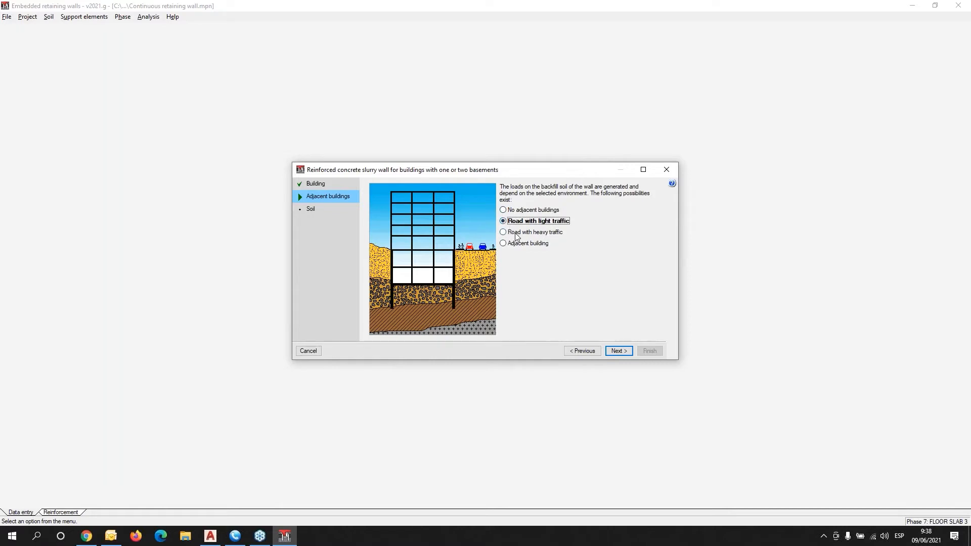
pyautogui.click(512, 234)
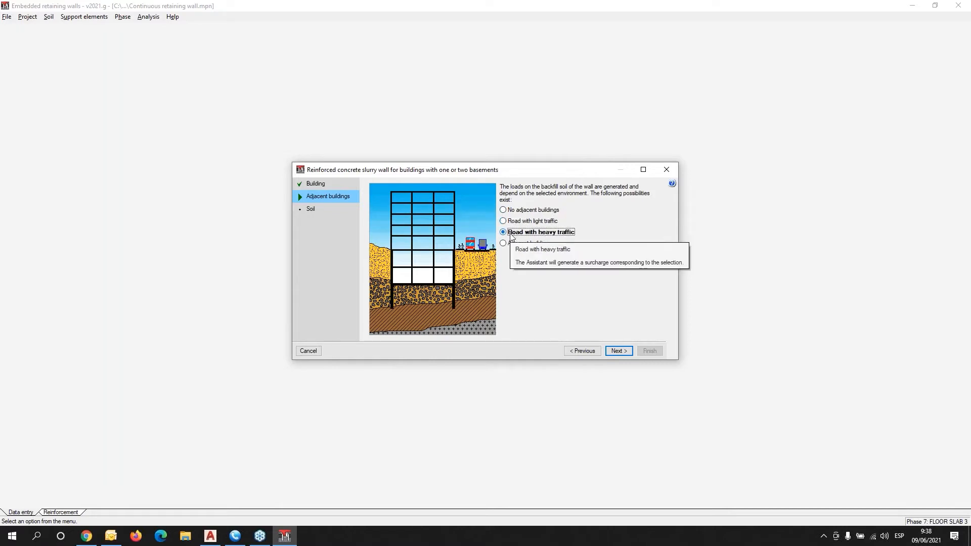
pyautogui.click(502, 244)
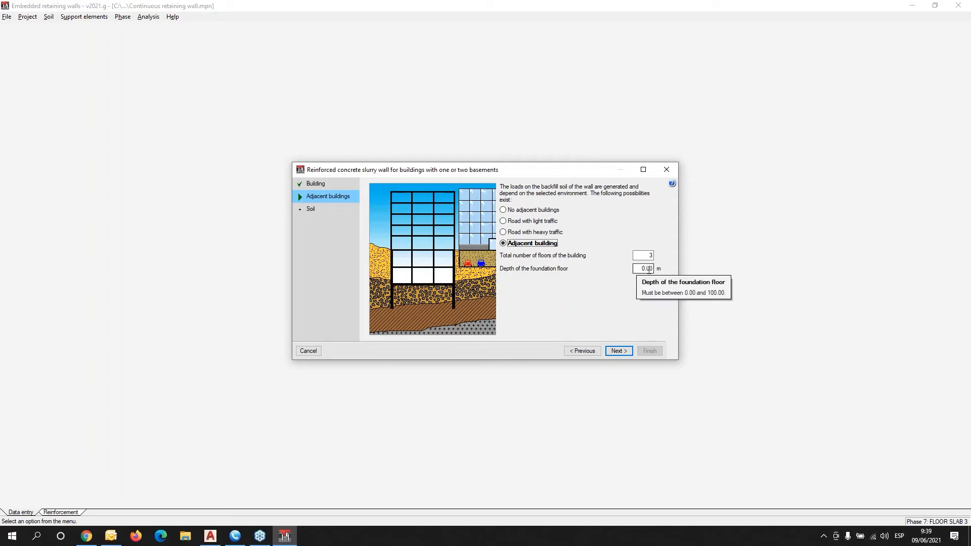
pyautogui.click(618, 351)
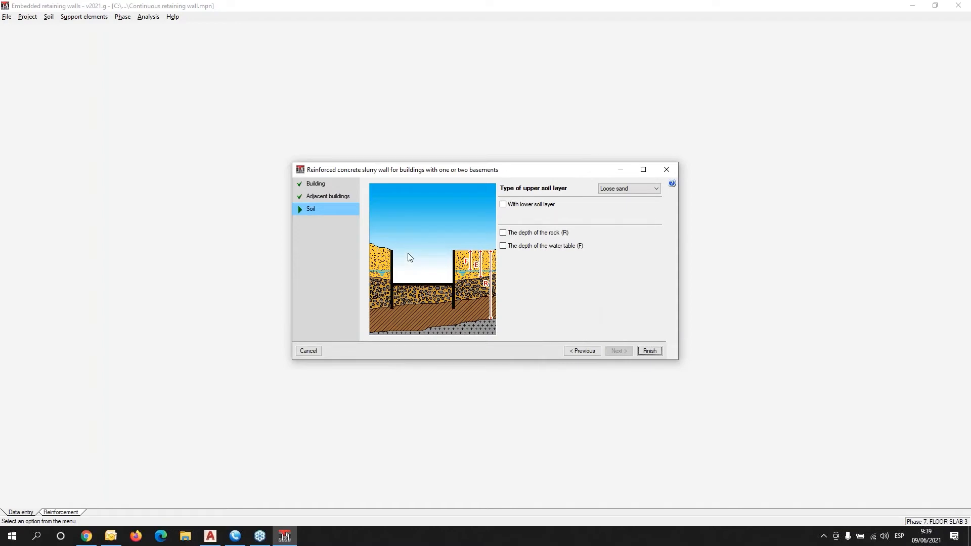
pyautogui.click(655, 189)
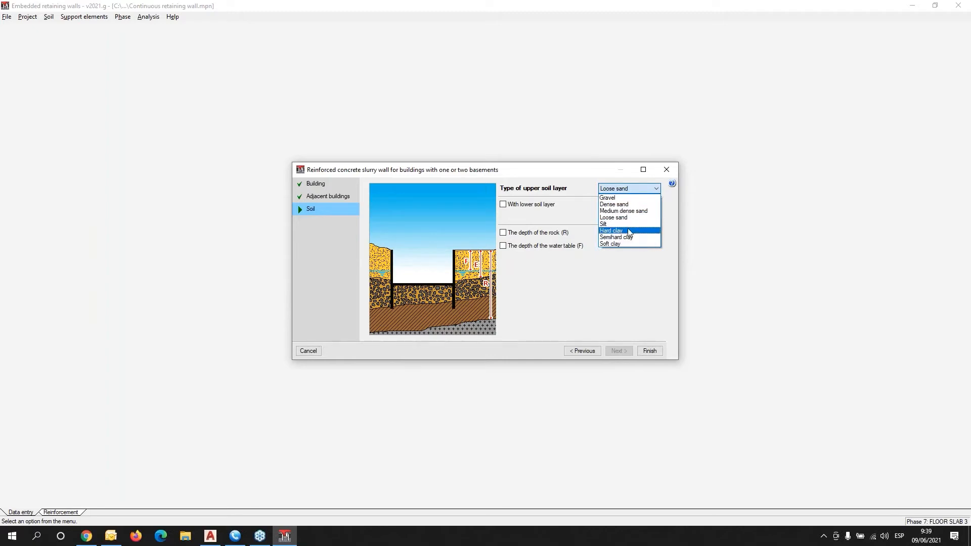
pyautogui.click(568, 214)
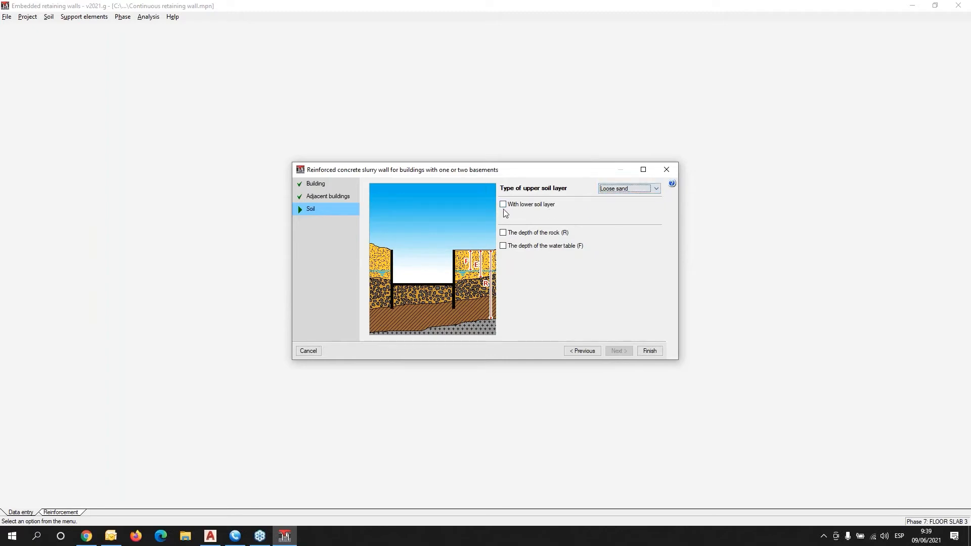
# Finish the assistant and accept the Introduced data report to generate the 45 cm wall.
pyautogui.moveTo(506, 205)
pyautogui.click(648, 351)
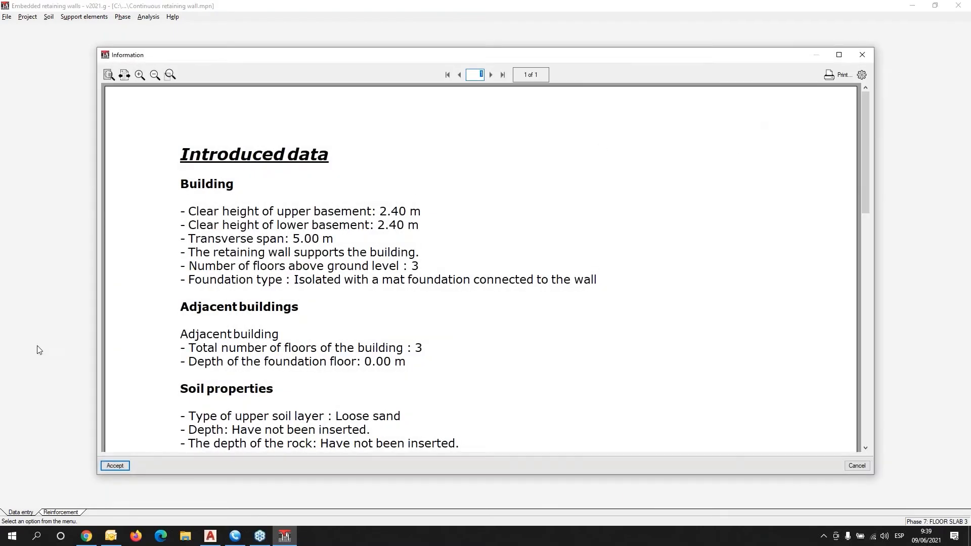
pyautogui.click(119, 469)
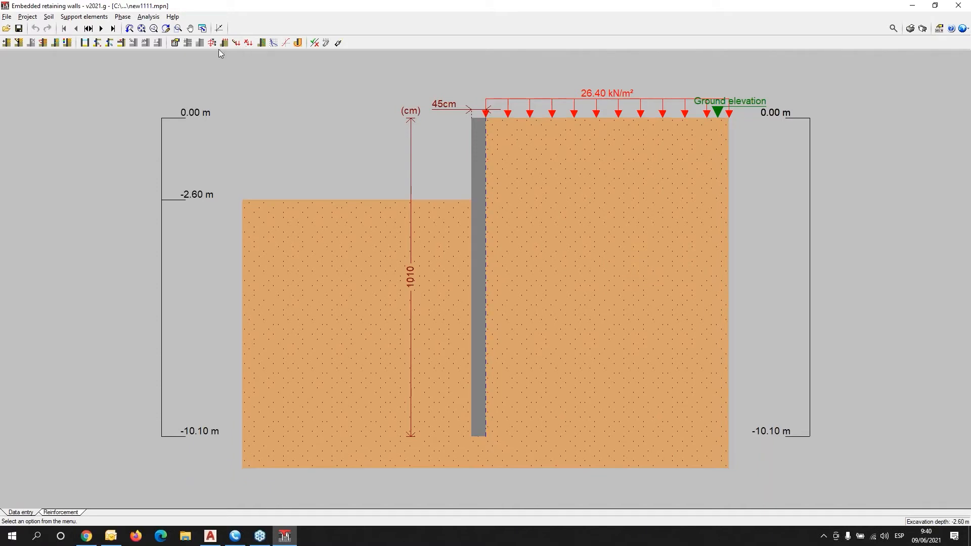
# Step through struts, excavation to -5.60 m and slabs at -5.30, -2.65, 0.00 m to Service.
pyautogui.click(101, 29)
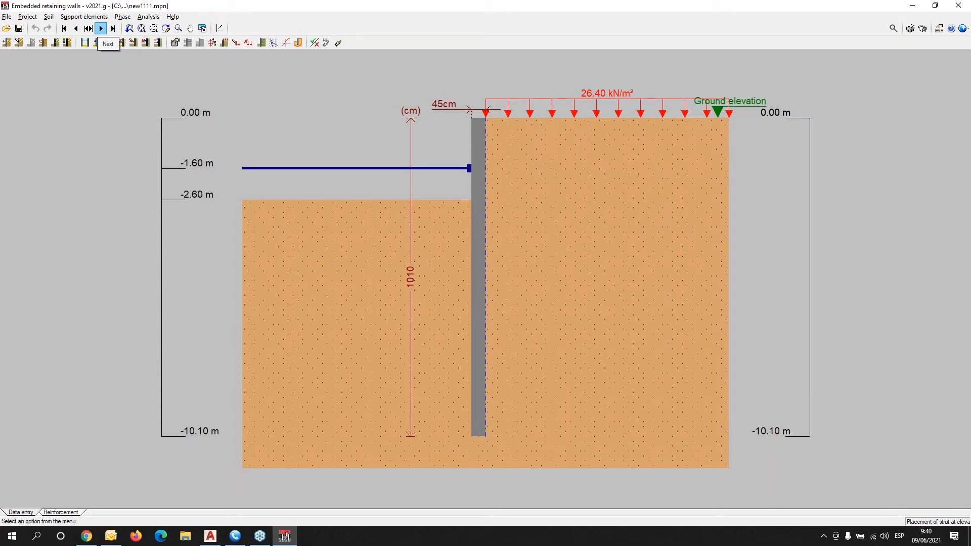
pyautogui.click(76, 29)
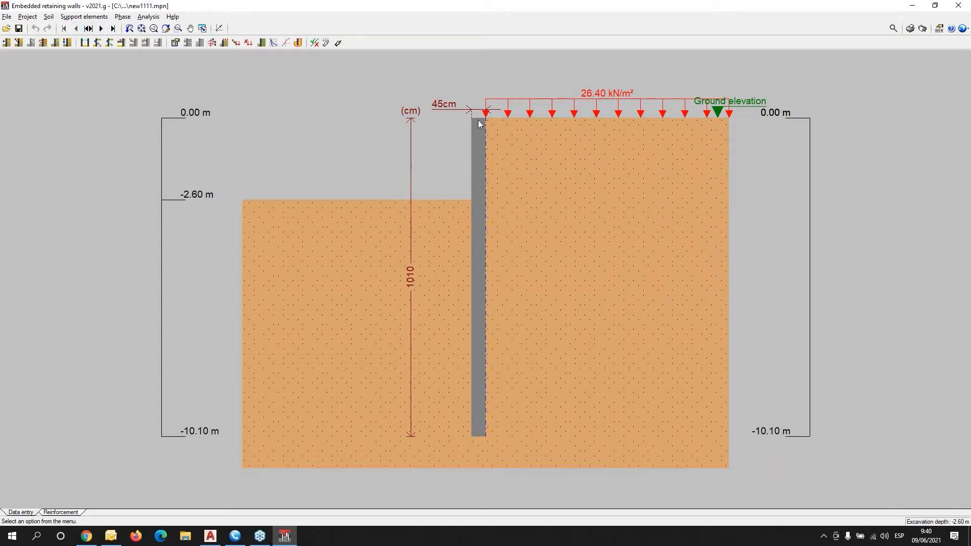
pyautogui.moveTo(468, 292)
pyautogui.click(102, 29)
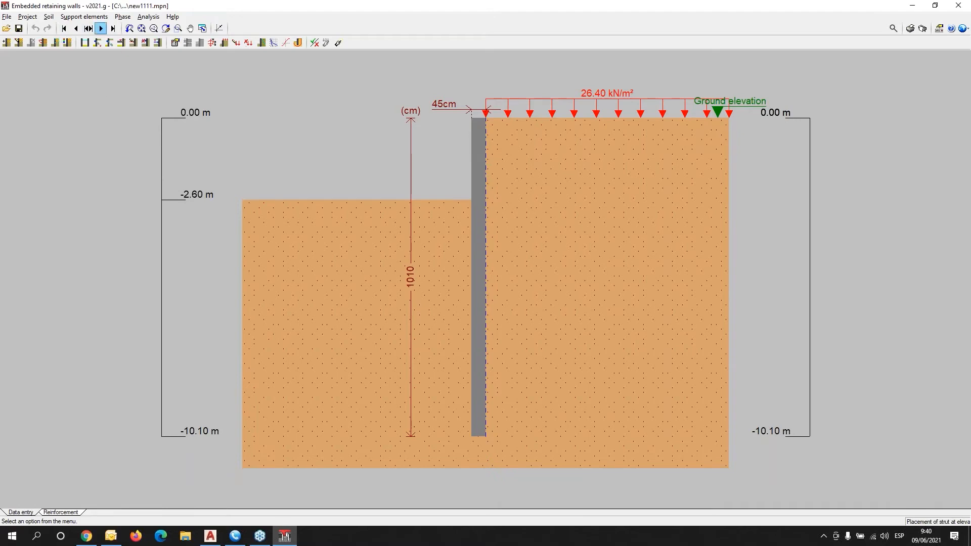
pyautogui.click(101, 30)
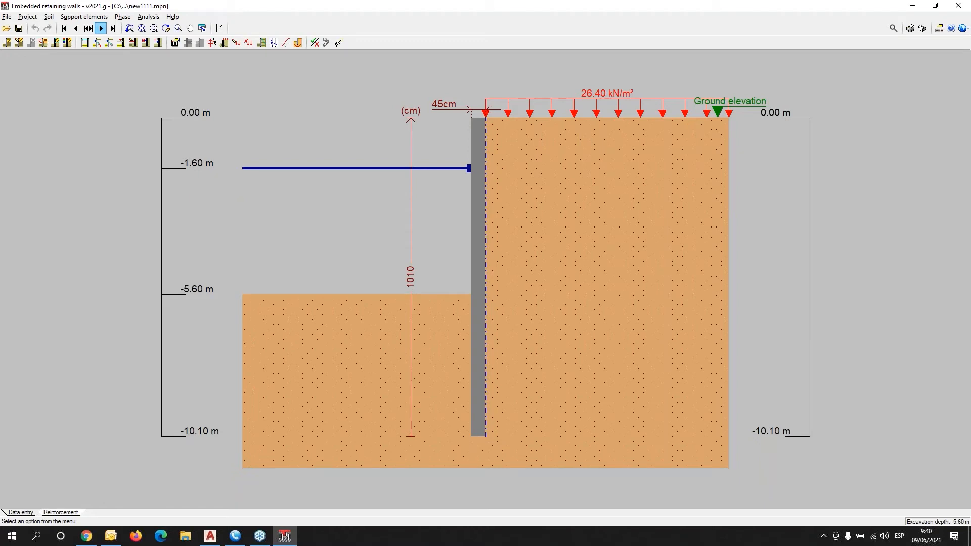
pyautogui.click(101, 29)
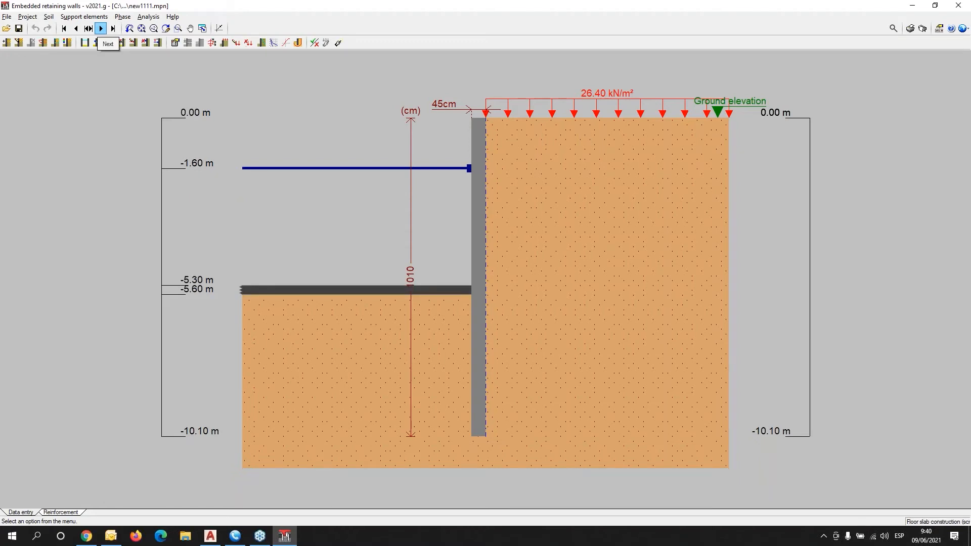
pyautogui.click(102, 29)
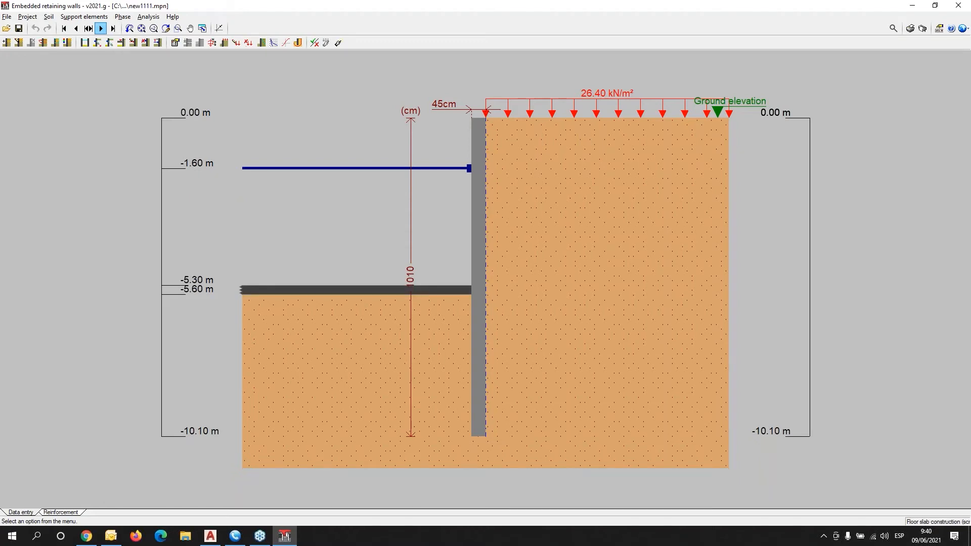
pyautogui.click(102, 29)
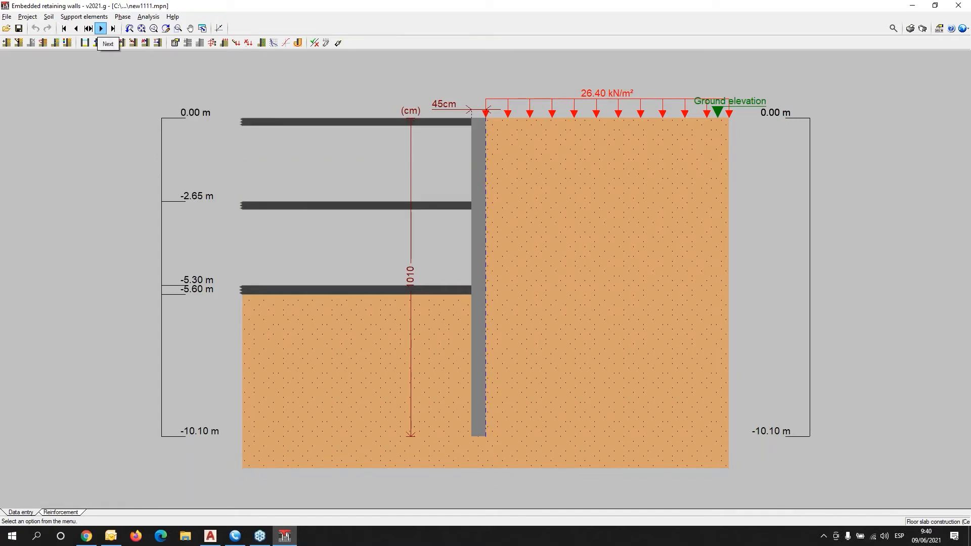
pyautogui.click(101, 29)
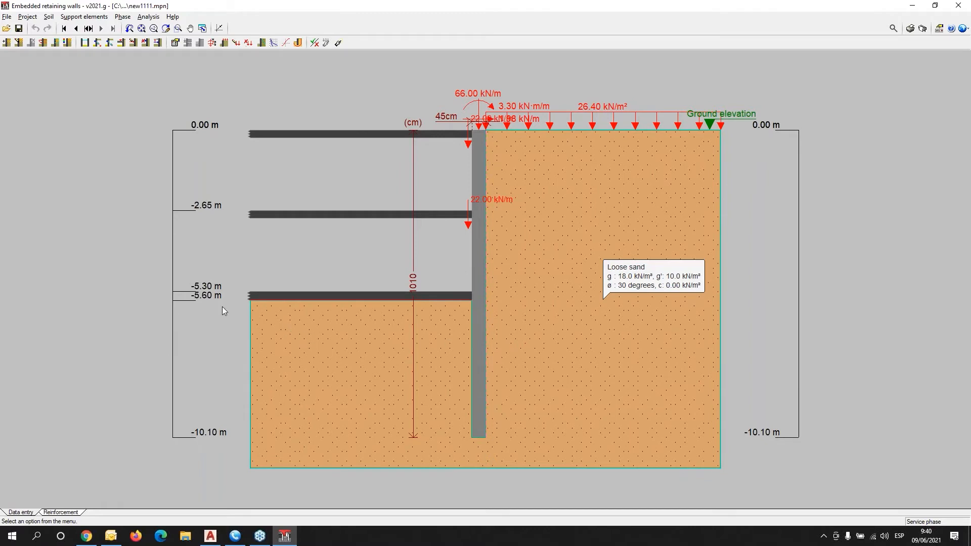
# Switch the design code to Eurocode 2 (EU).
pyautogui.click(962, 30)
pyautogui.click(890, 44)
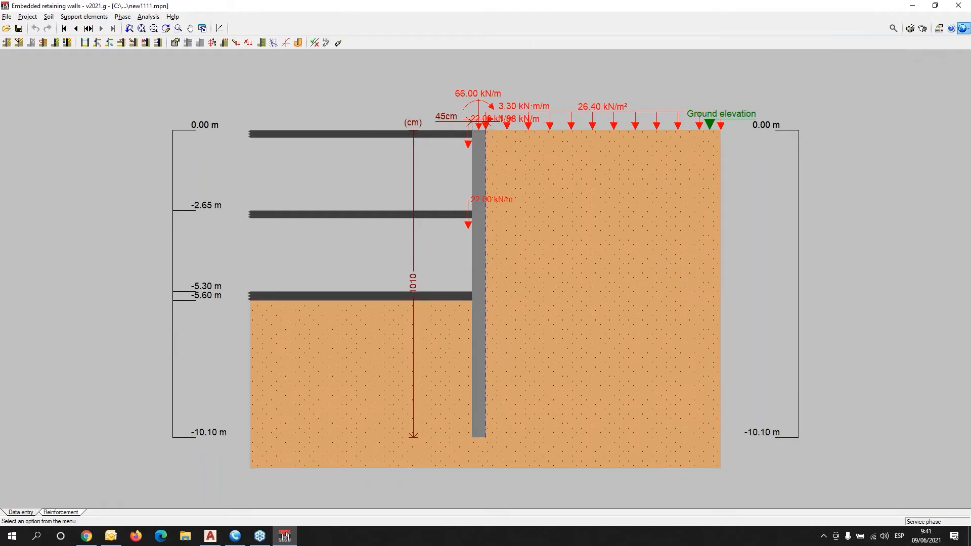
pyautogui.click(544, 260)
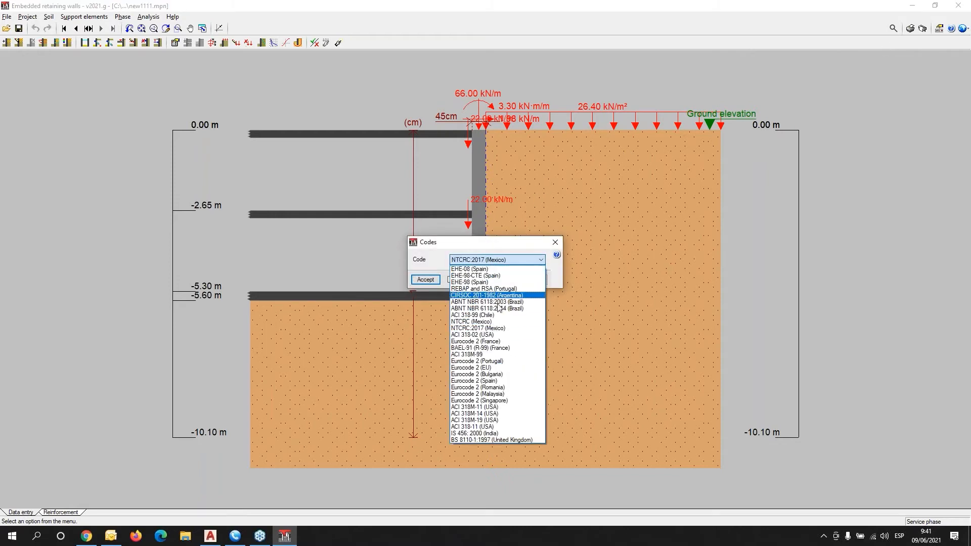
pyautogui.click(498, 369)
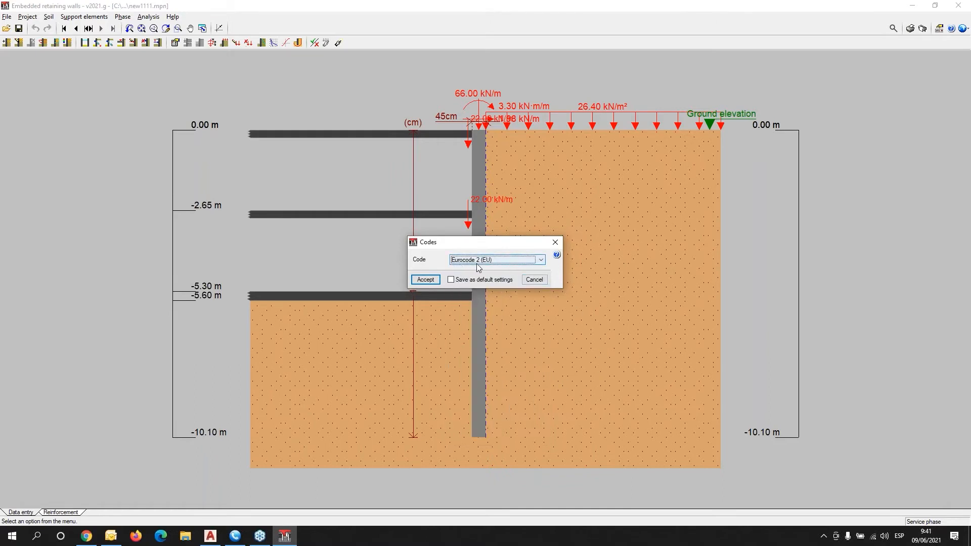
pyautogui.click(425, 280)
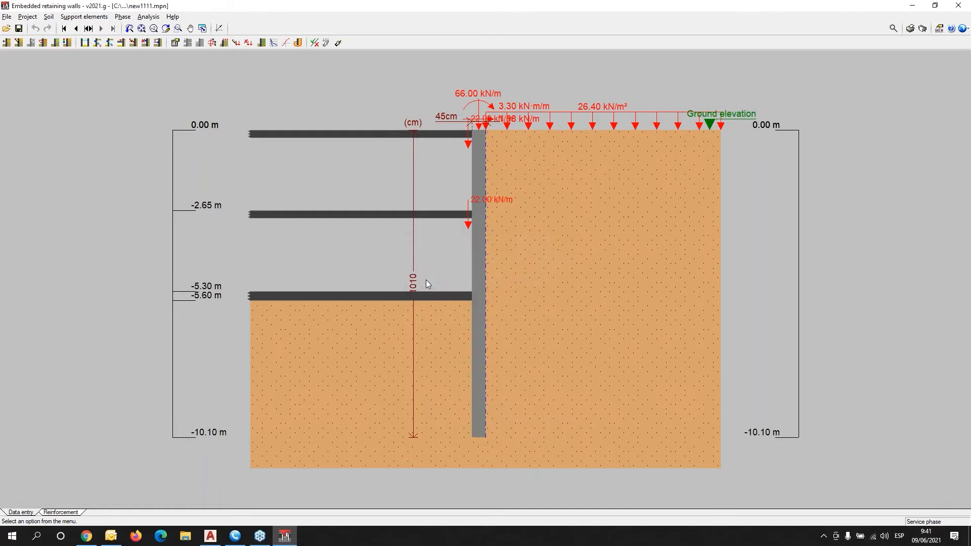
# Review the wall type and the concrete and steel materials without changes.
pyautogui.click(27, 16)
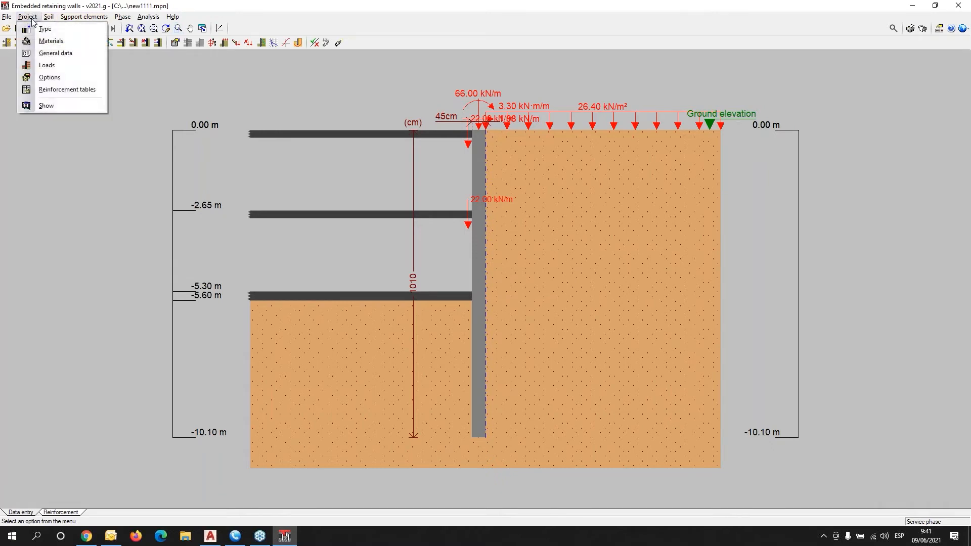
pyautogui.click(37, 32)
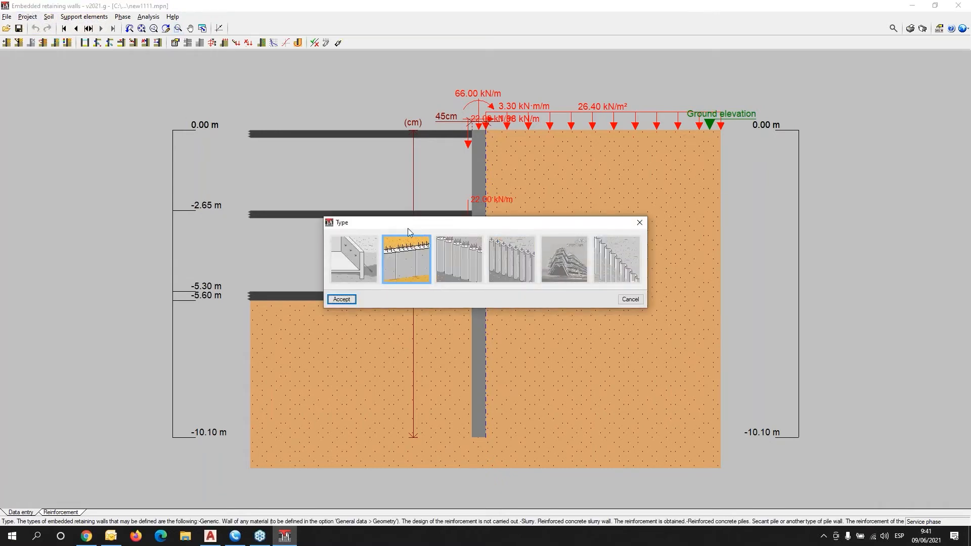
pyautogui.moveTo(408, 226); pyautogui.dragTo(166, 244)
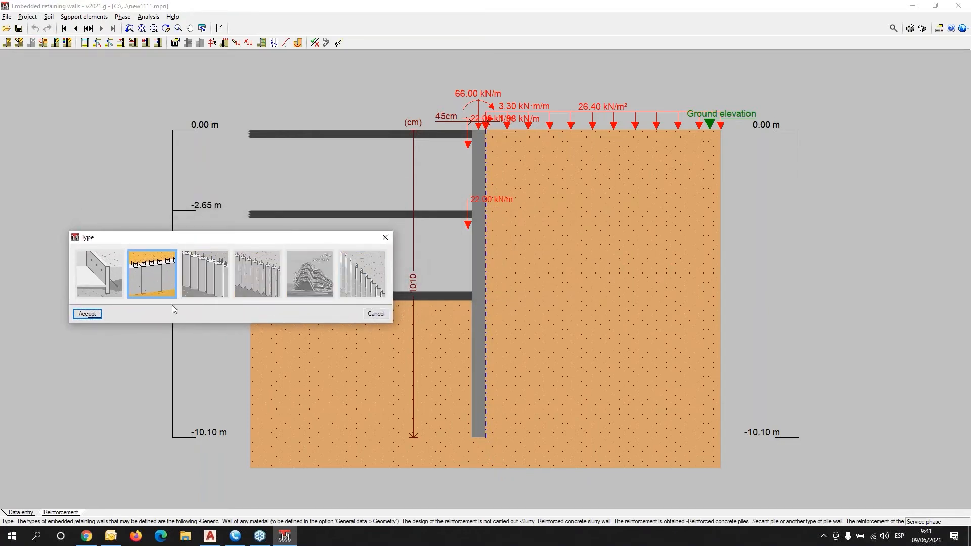
pyautogui.click(386, 237)
pyautogui.click(39, 18)
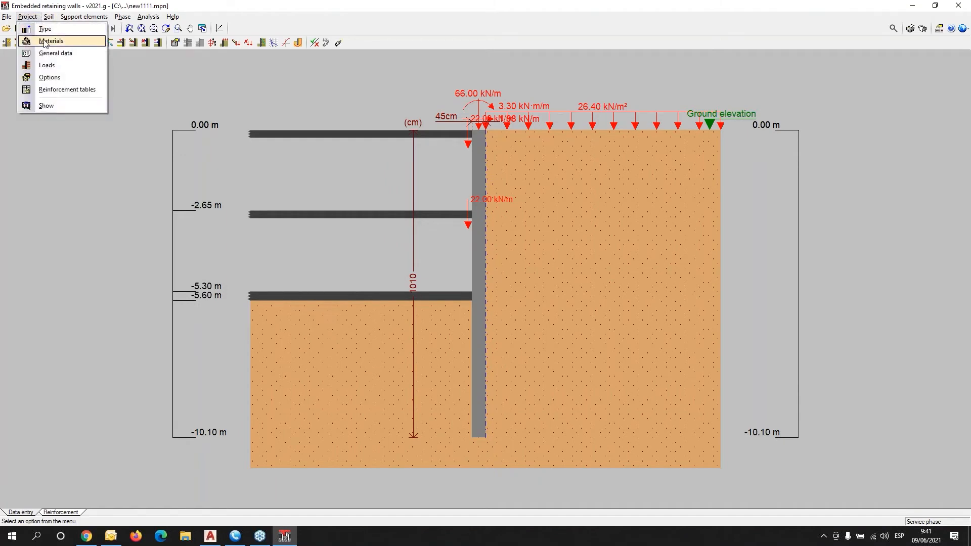
pyautogui.click(46, 41)
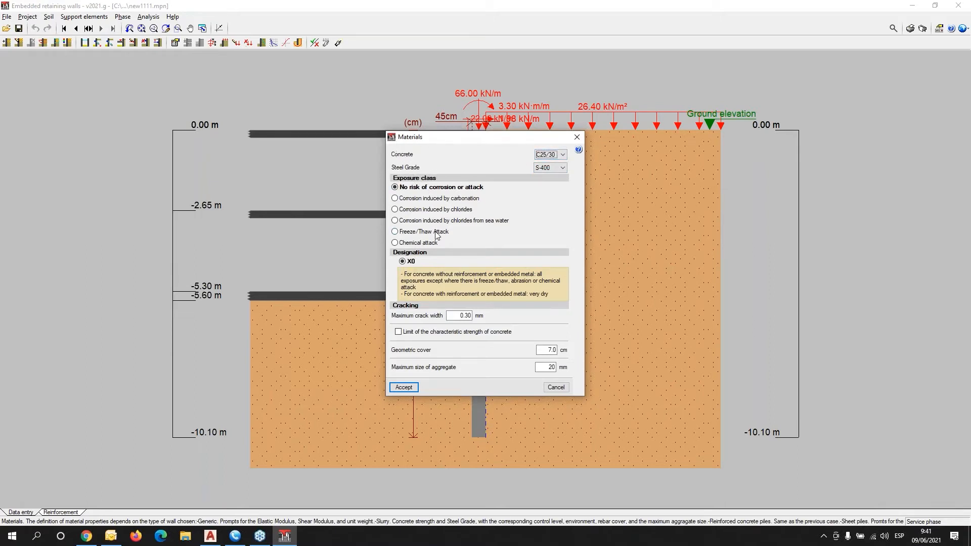
pyautogui.click(403, 388)
# Check the load factors and soil general data, closing both unchanged.
pyautogui.click(28, 17)
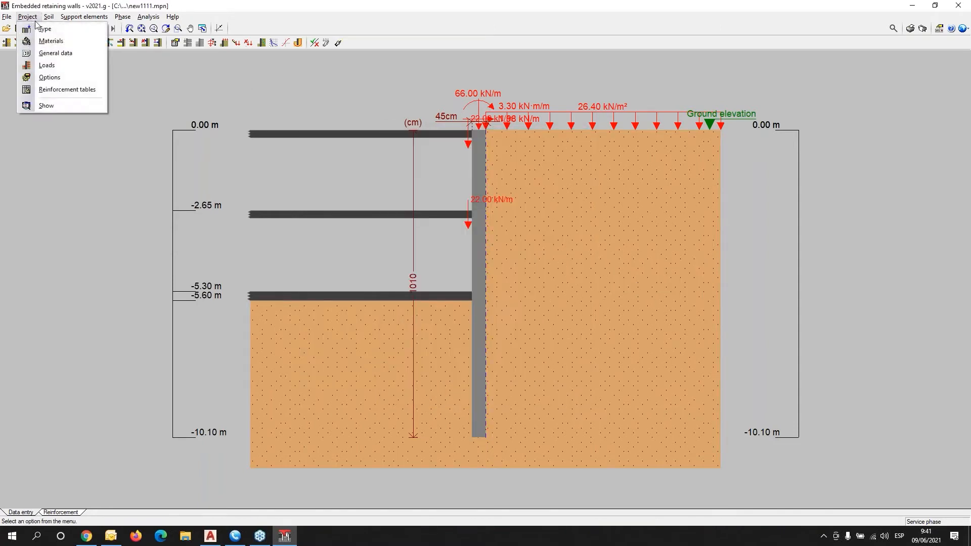
pyautogui.click(47, 65)
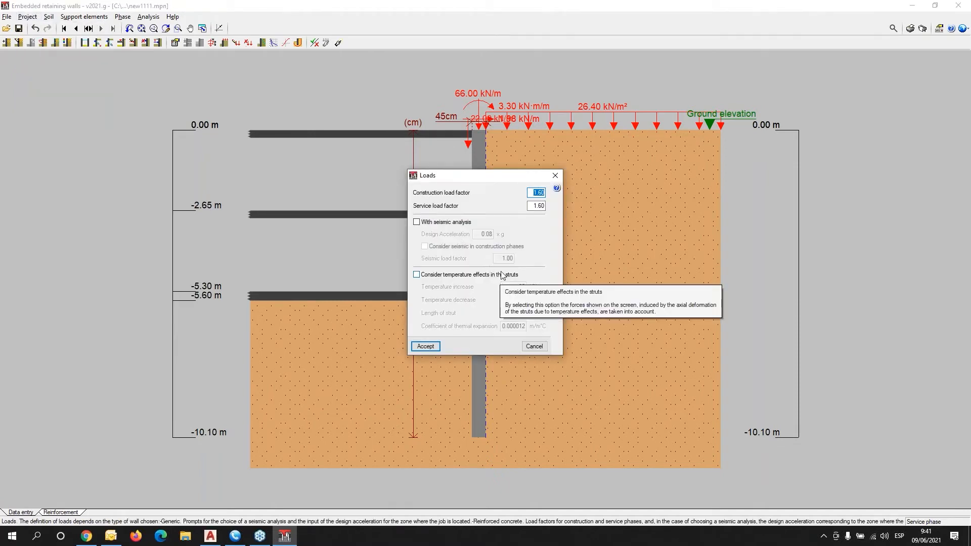
pyautogui.click(555, 177)
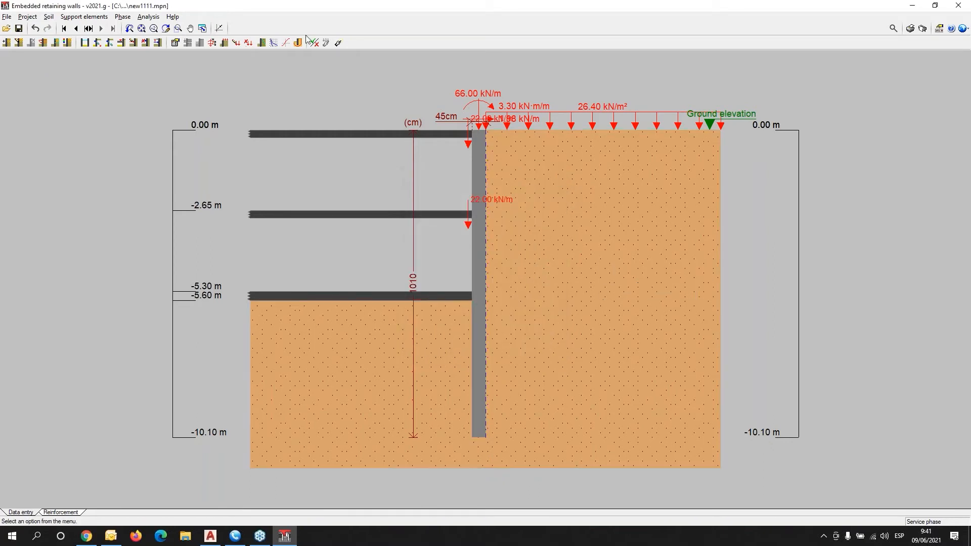
pyautogui.click(30, 18)
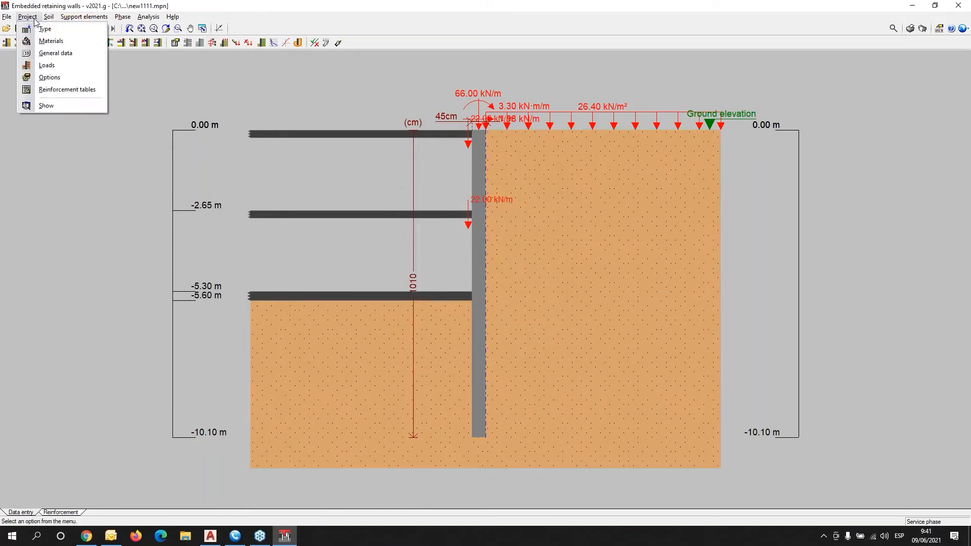
pyautogui.moveTo(44, 19)
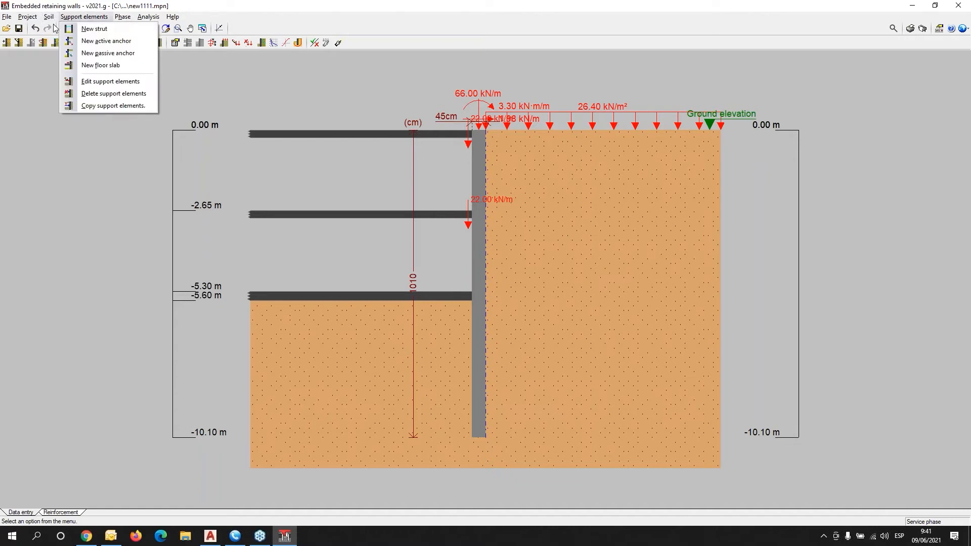
pyautogui.click(57, 30)
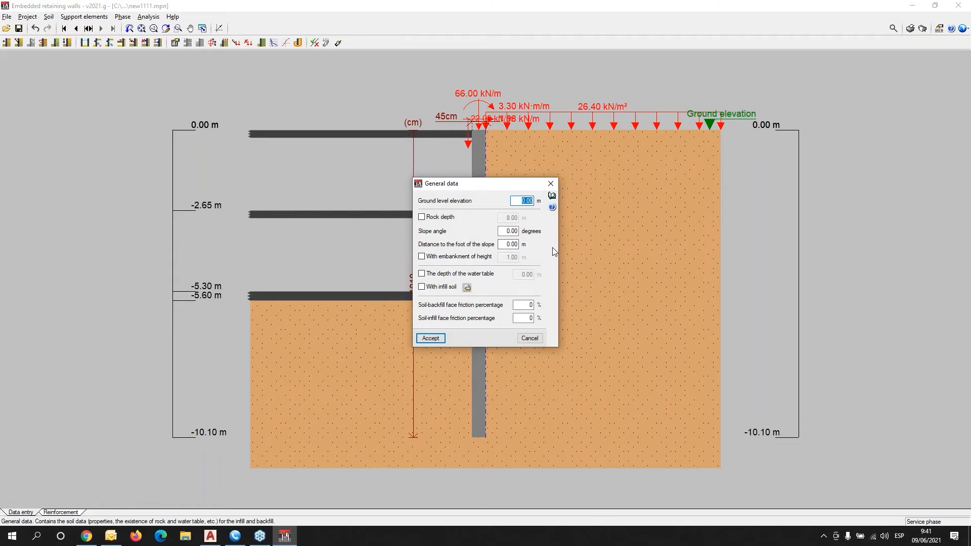
pyautogui.press('Escape')
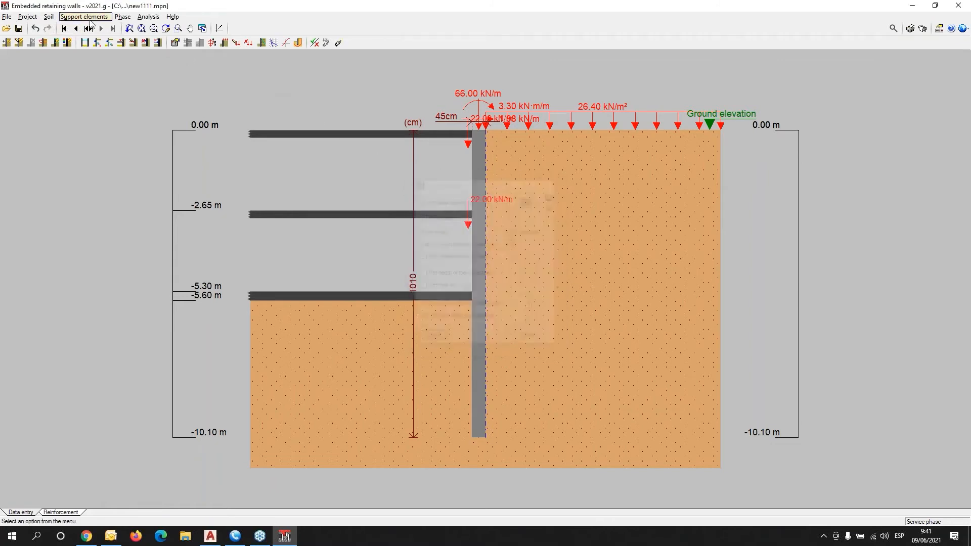
pyautogui.click(49, 16)
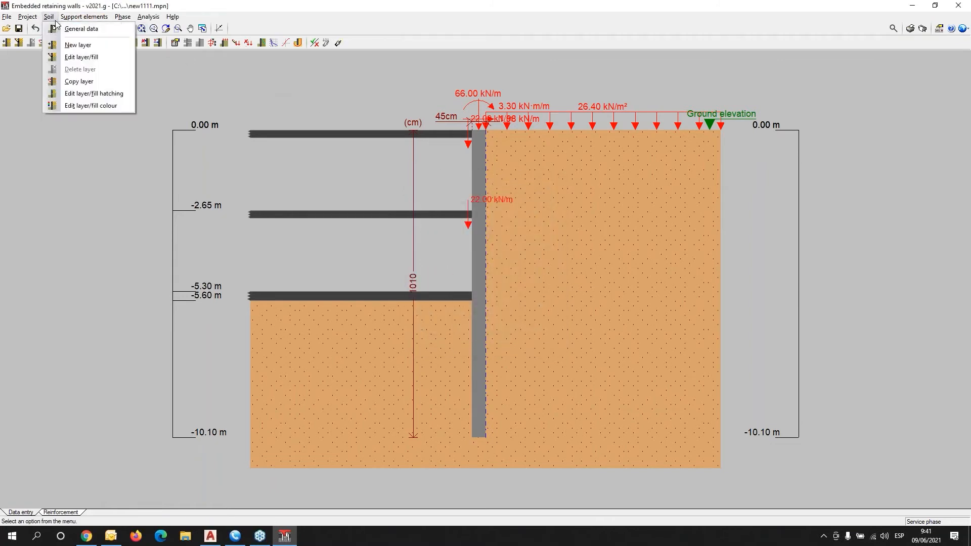
pyautogui.click(73, 57)
pyautogui.click(623, 276)
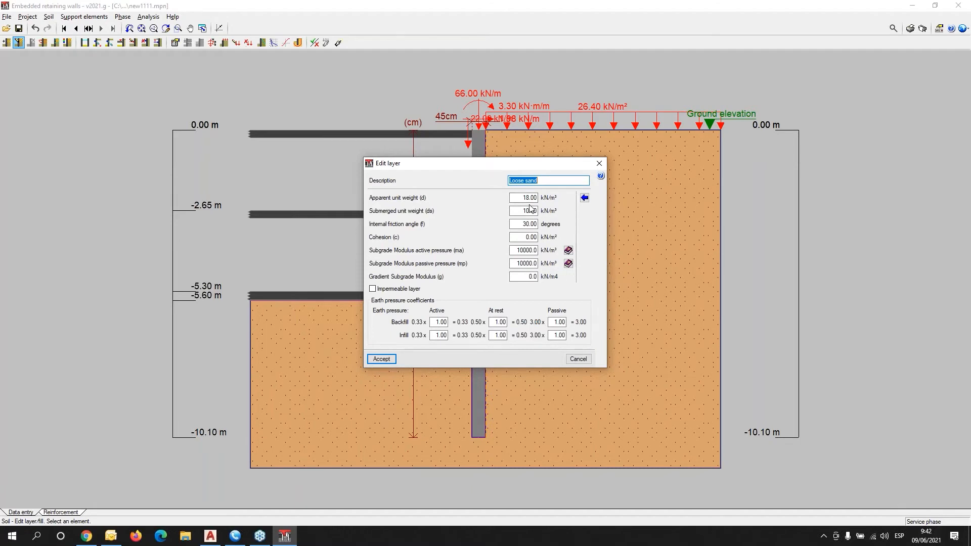
pyautogui.moveTo(478, 165); pyautogui.dragTo(206, 109)
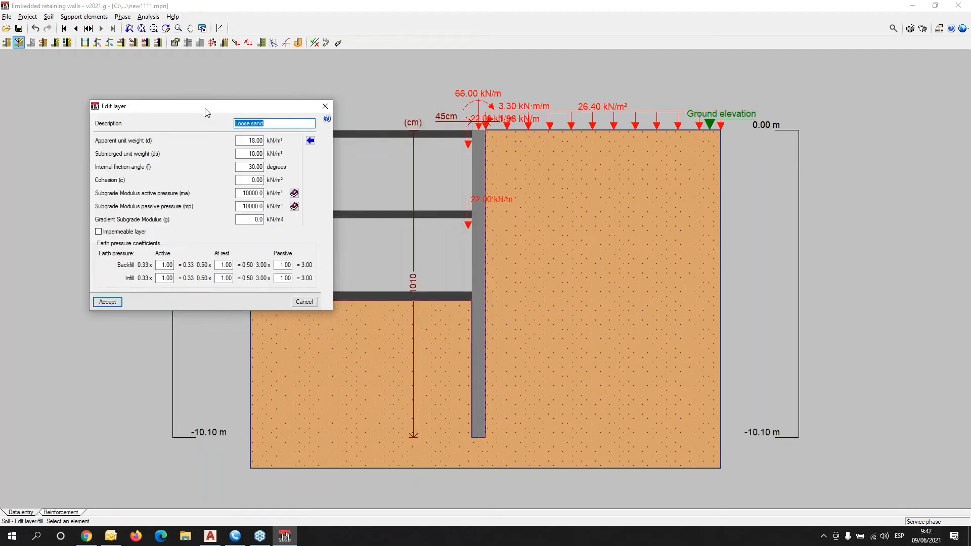
pyautogui.click(324, 107)
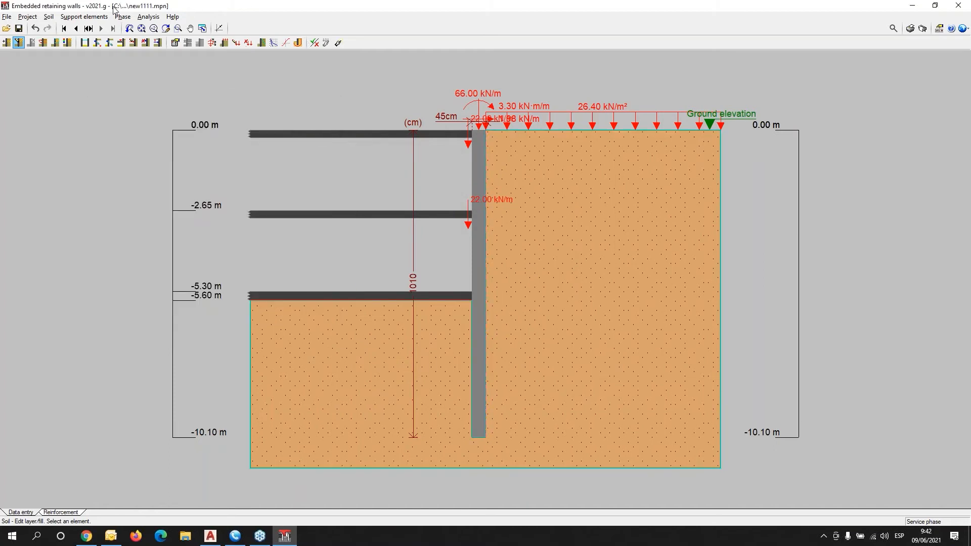
pyautogui.click(71, 16)
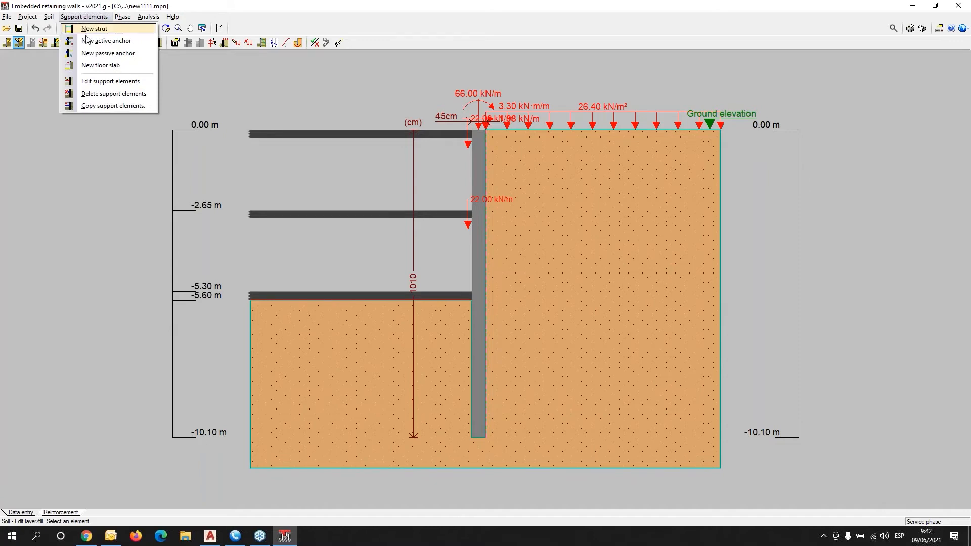
# Step back through the construction phases to the one showing the -1.60 m strut.
pyautogui.click(238, 4)
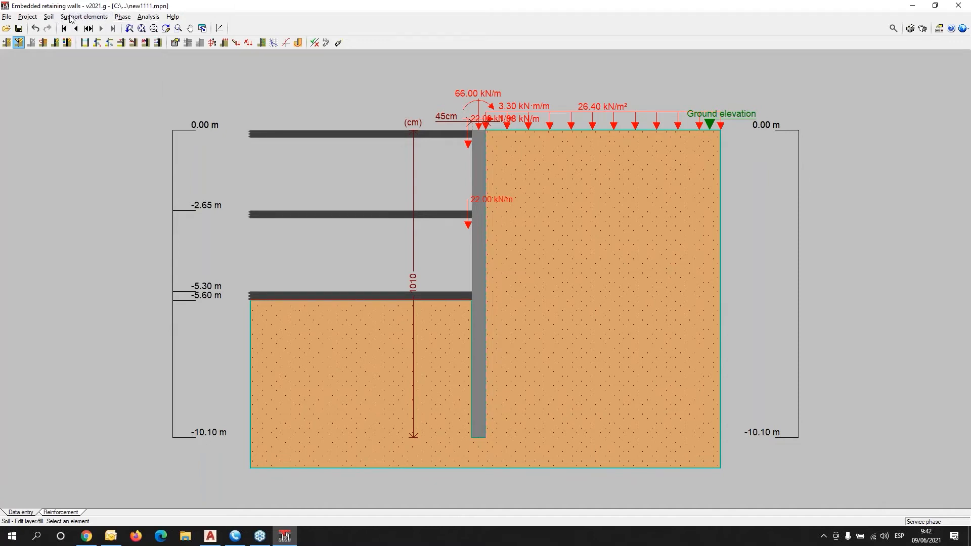
pyautogui.click(75, 28)
pyautogui.click(76, 29)
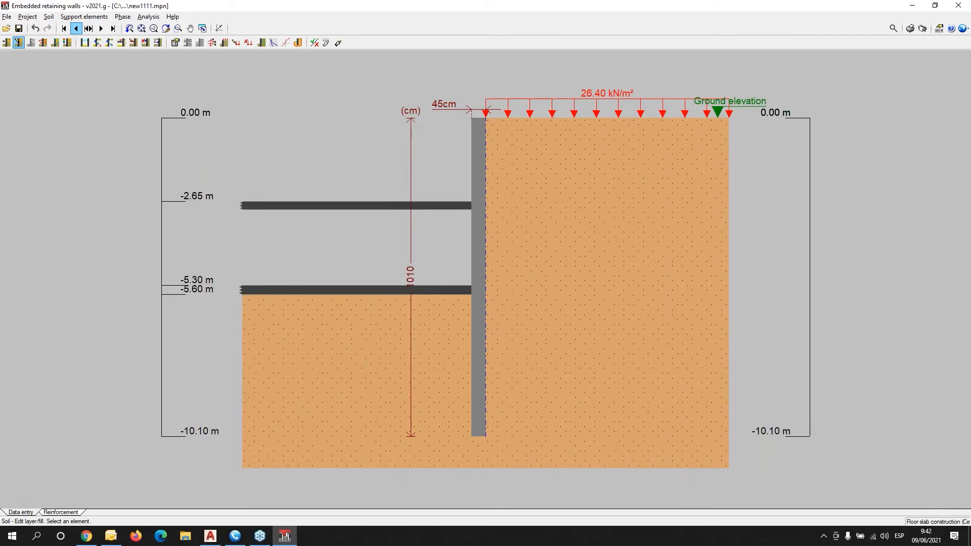
pyautogui.click(75, 29)
# Review the -1.60 m strut's properties (9800000 kN/m axial rigidity, 2.5 m spacing) without changes.
pyautogui.click(85, 18)
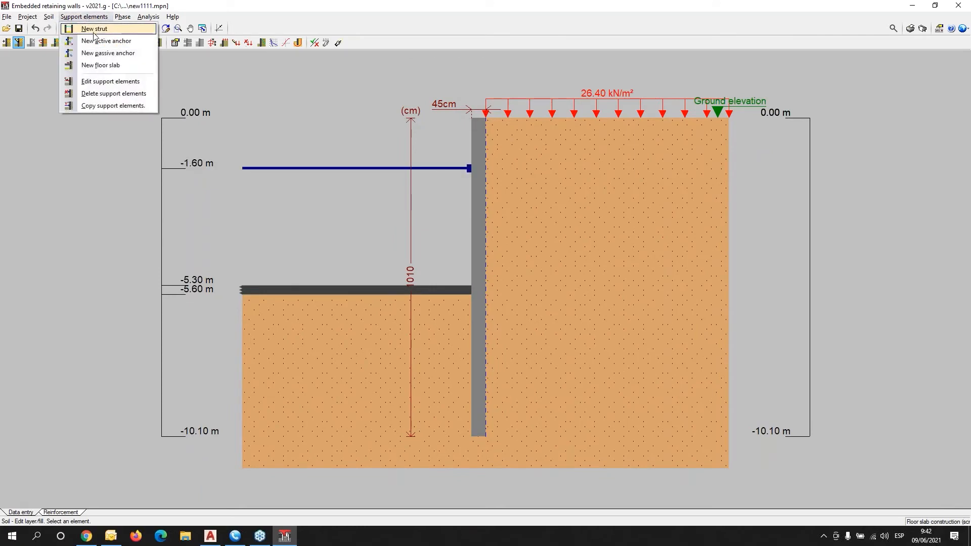
pyautogui.click(108, 82)
pyautogui.click(400, 168)
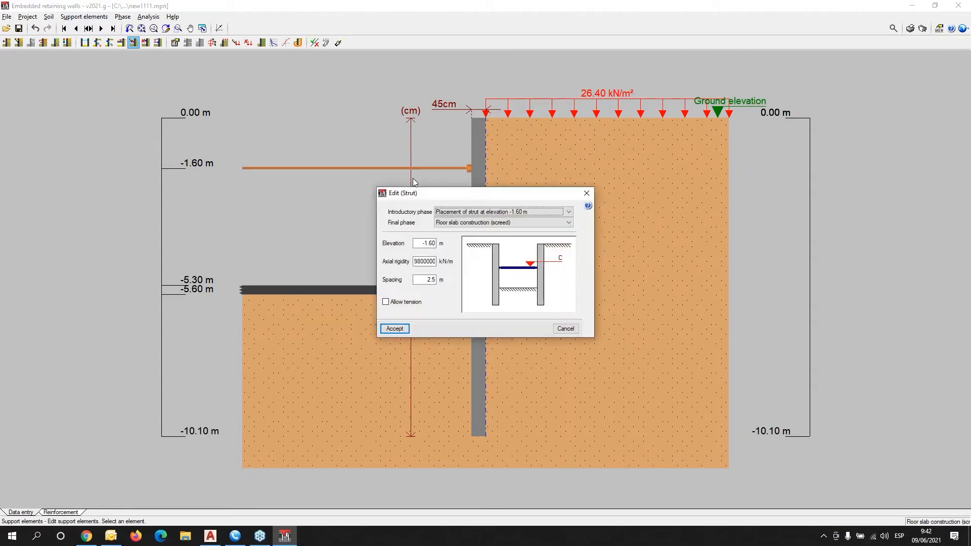
pyautogui.moveTo(459, 203); pyautogui.dragTo(229, 215)
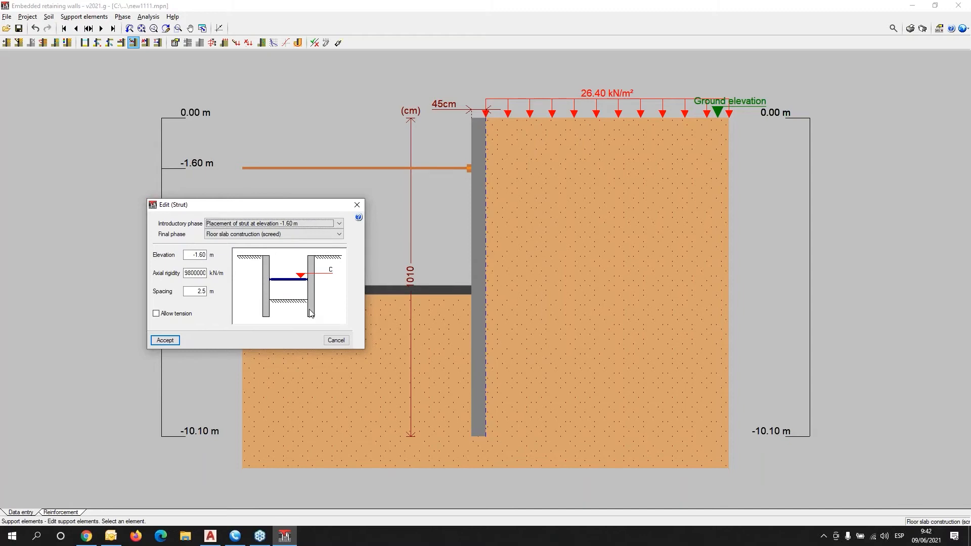
pyautogui.click(357, 204)
pyautogui.click(124, 18)
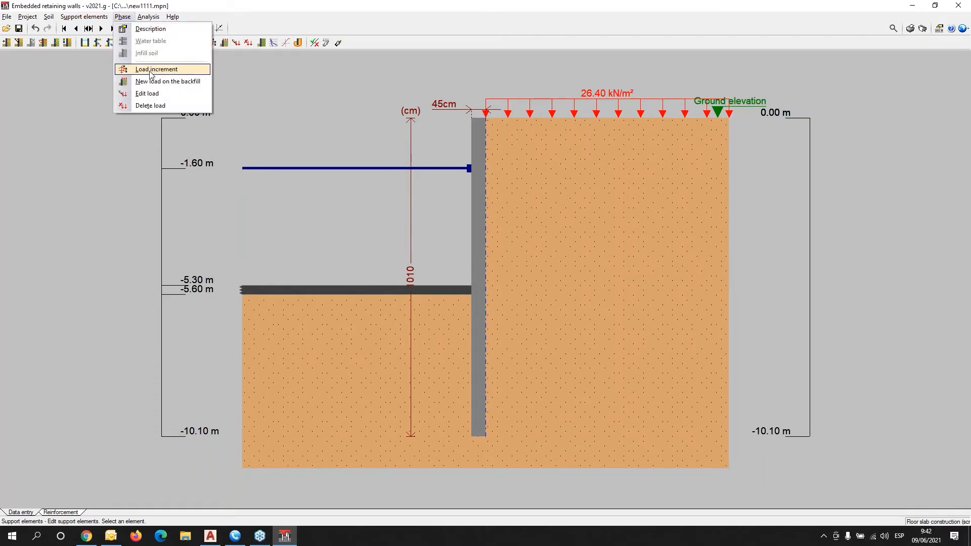
pyautogui.click(147, 94)
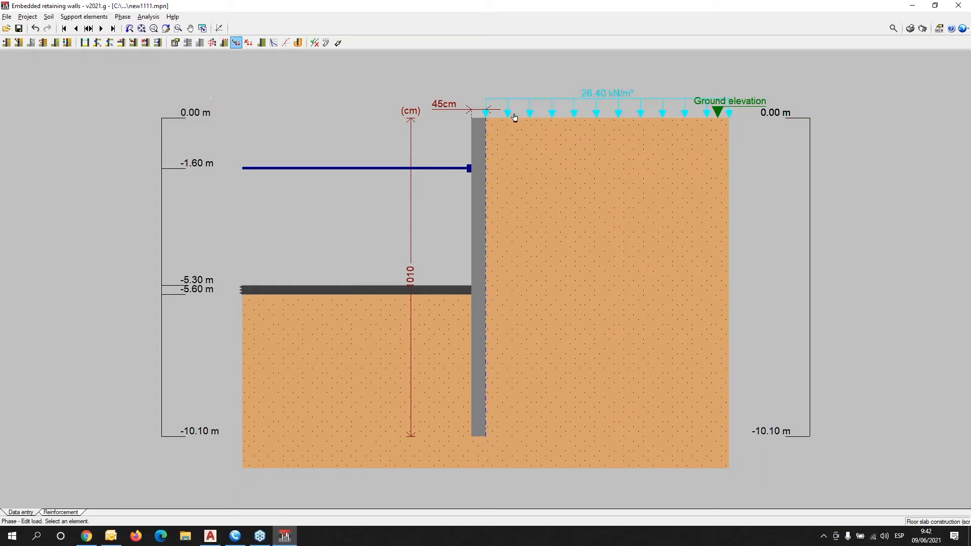
pyautogui.click(512, 116)
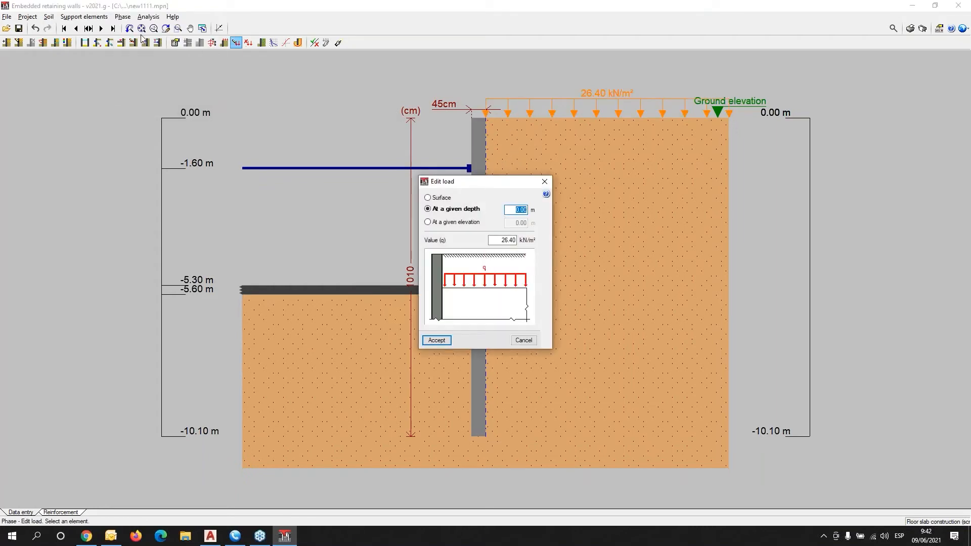
pyautogui.press('Return')
pyautogui.click(101, 29)
pyautogui.click(101, 28)
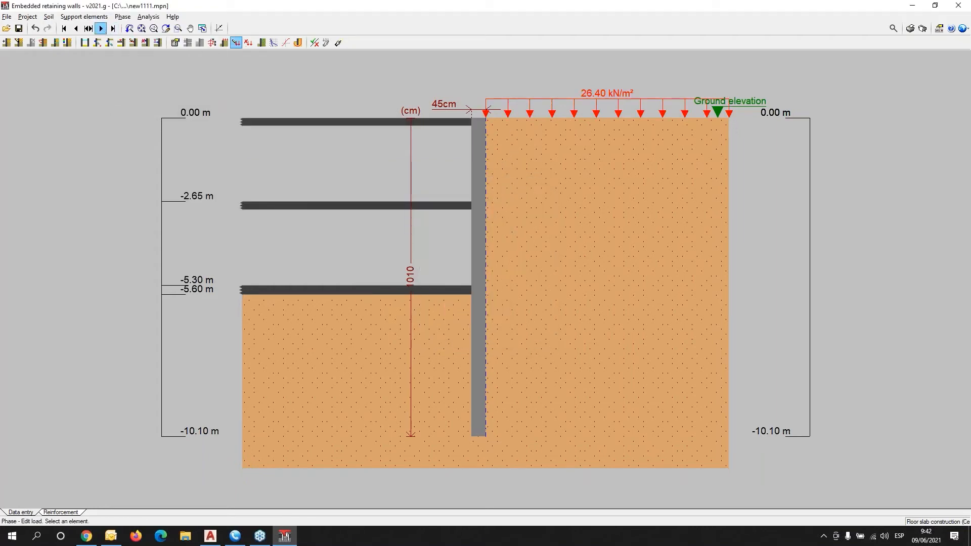
pyautogui.click(101, 28)
pyautogui.click(120, 18)
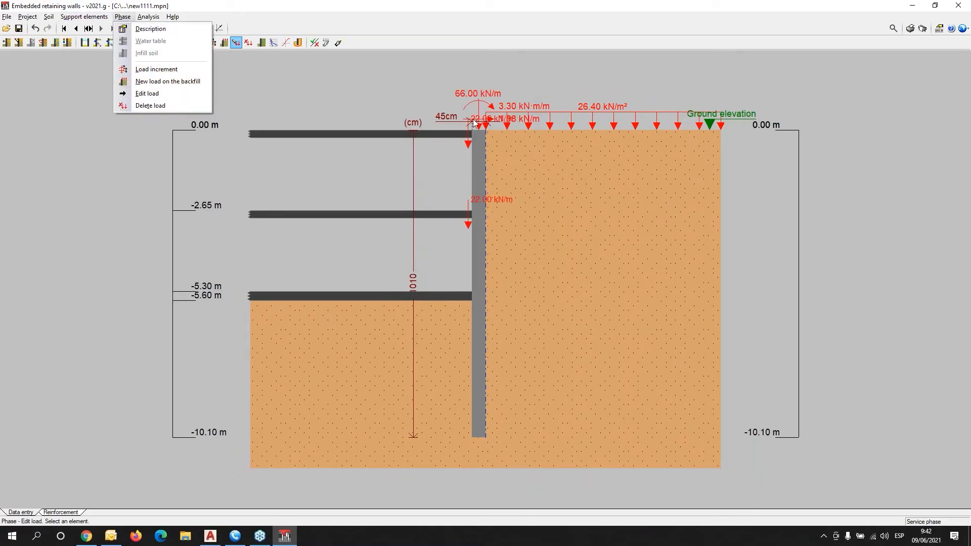
pyautogui.click(175, 93)
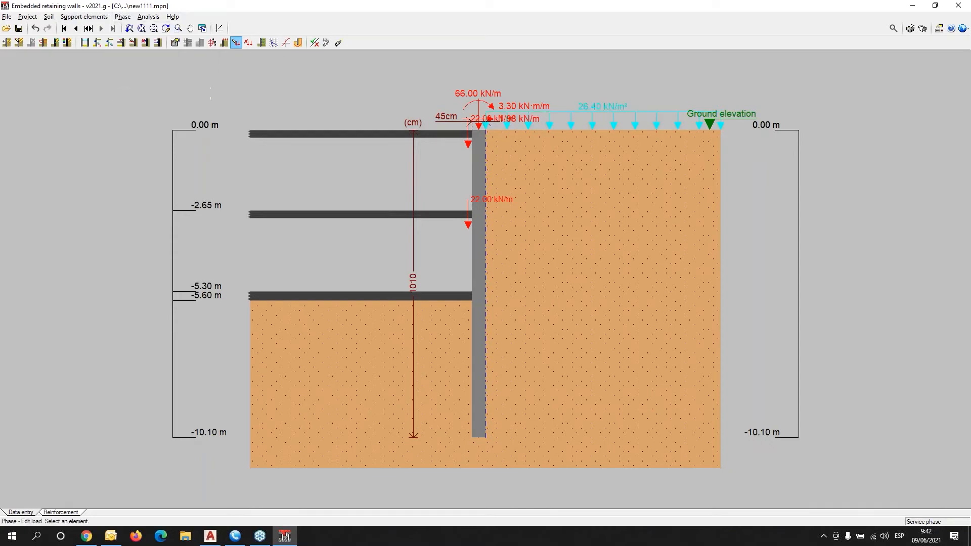
pyautogui.click(506, 122)
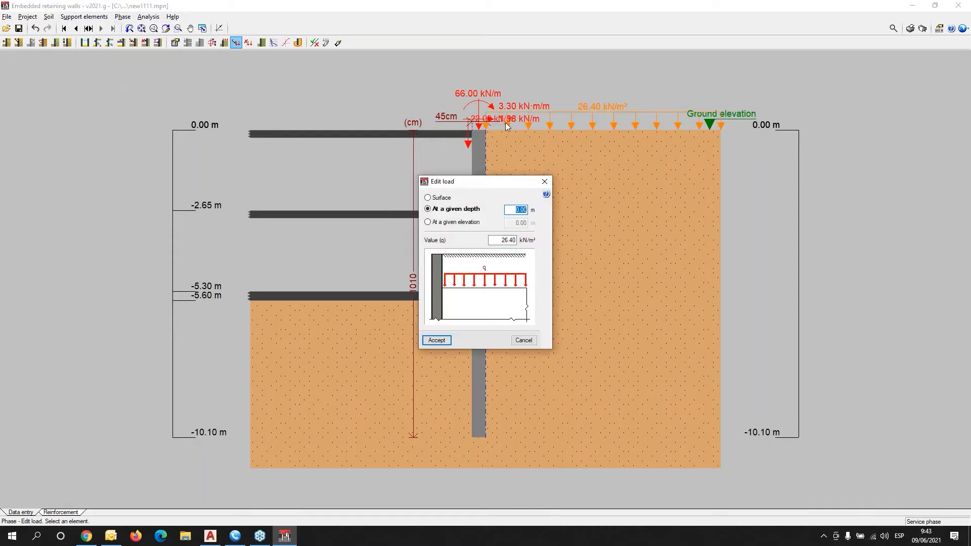
pyautogui.press('Return')
pyautogui.click(123, 17)
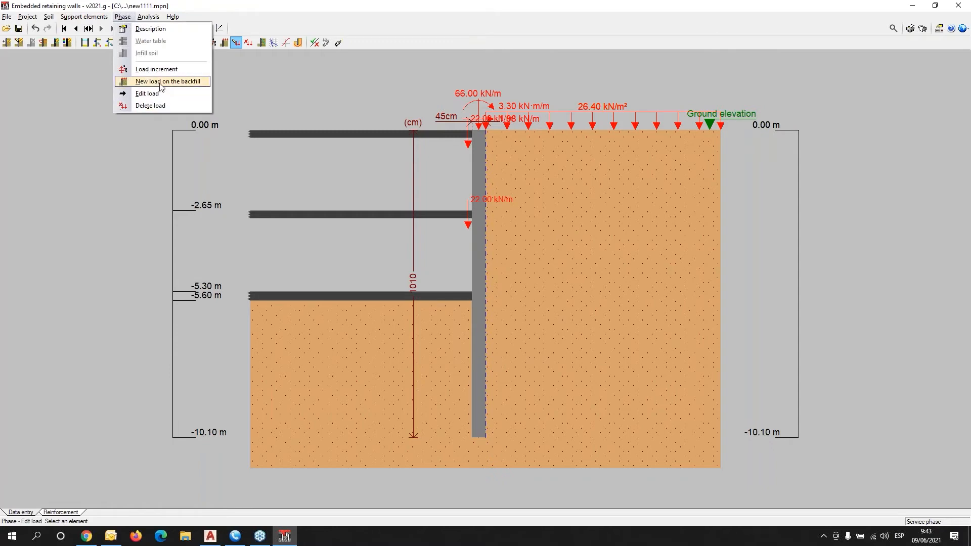
pyautogui.moveTo(148, 17)
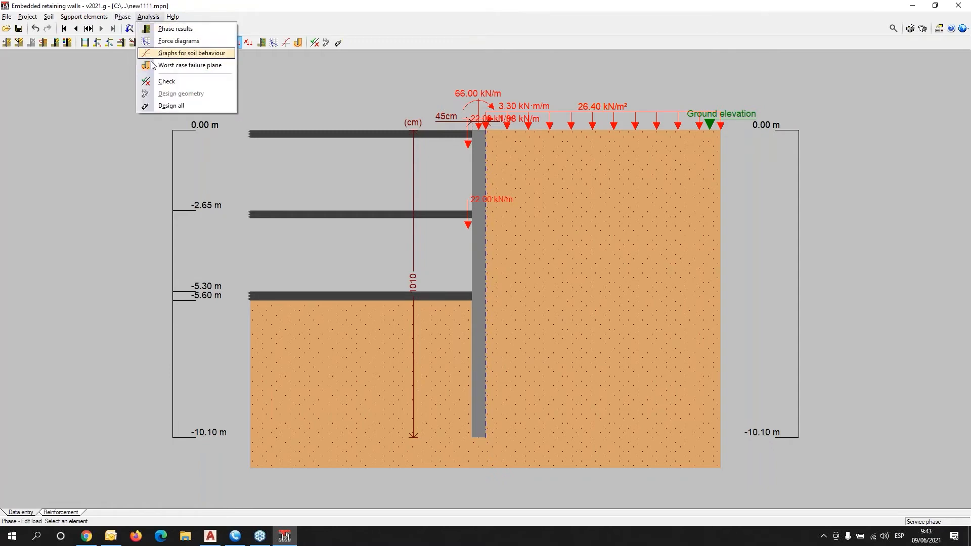
# Add a load increment with a 1.00 kN/m horizontal load at elevation -1.00 m.
pyautogui.click(147, 69)
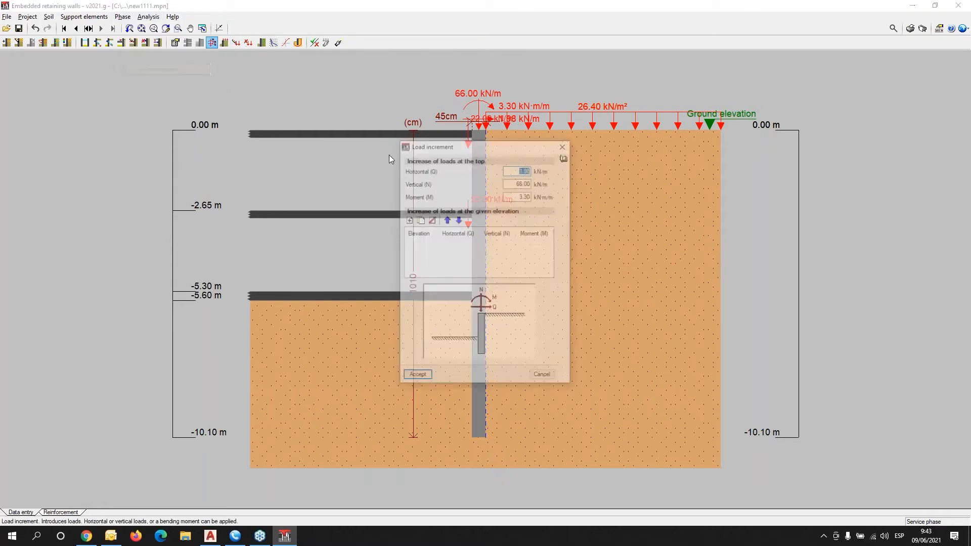
pyautogui.moveTo(478, 144); pyautogui.dragTo(709, 179)
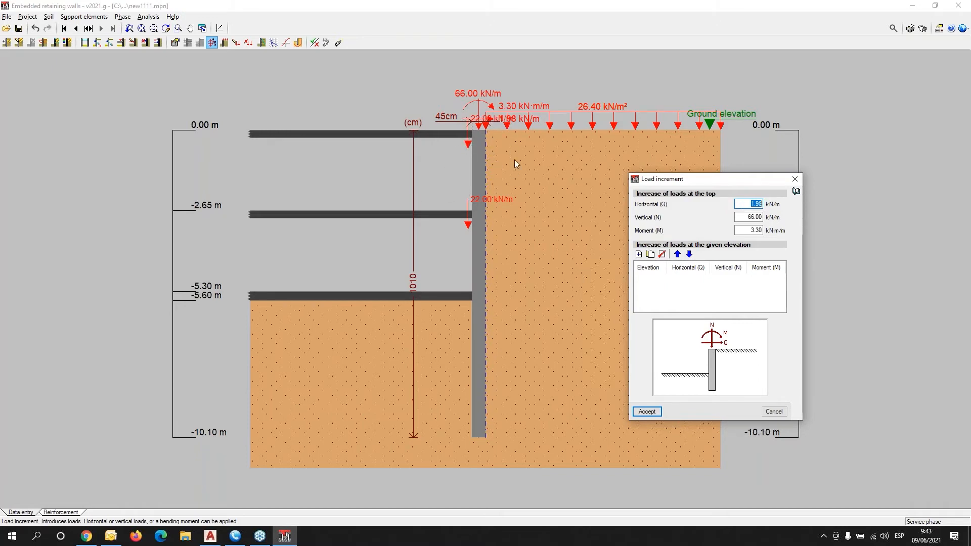
pyautogui.click(640, 254)
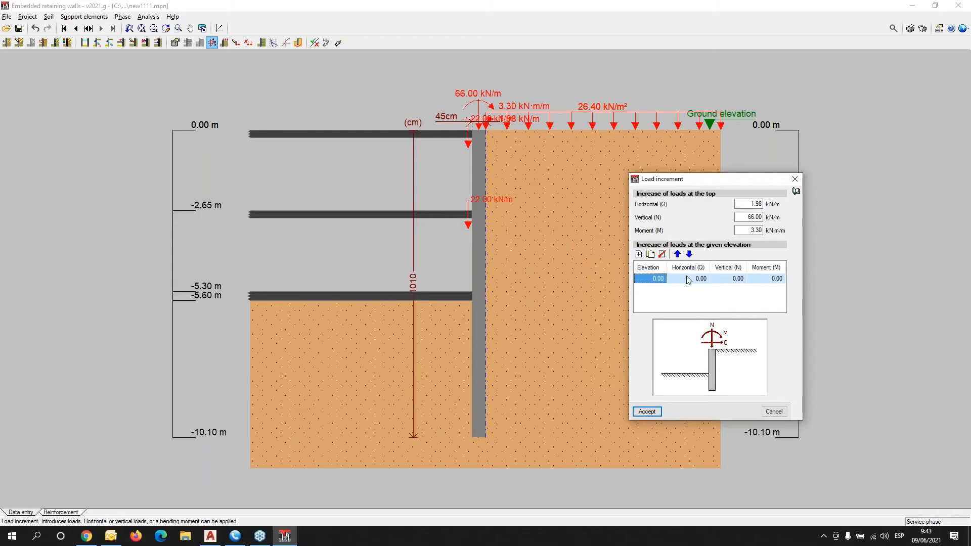
pyautogui.click(657, 278)
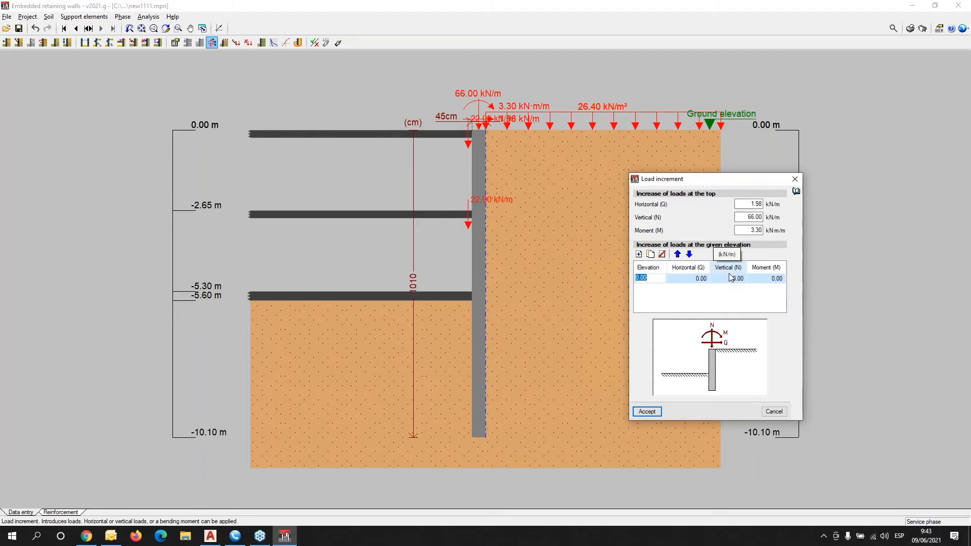
pyautogui.write('-1')
pyautogui.press('Tab')
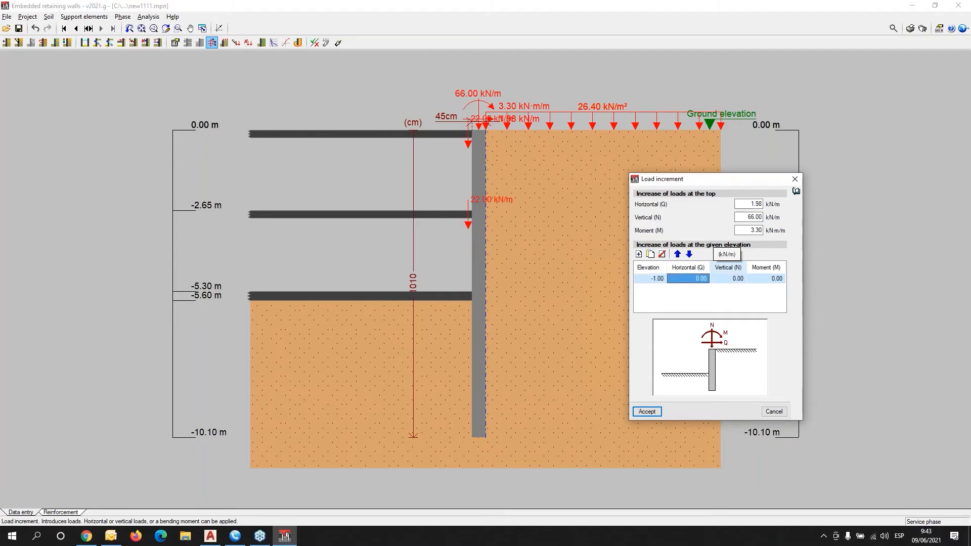
pyautogui.write('1')
pyautogui.press('Tab')
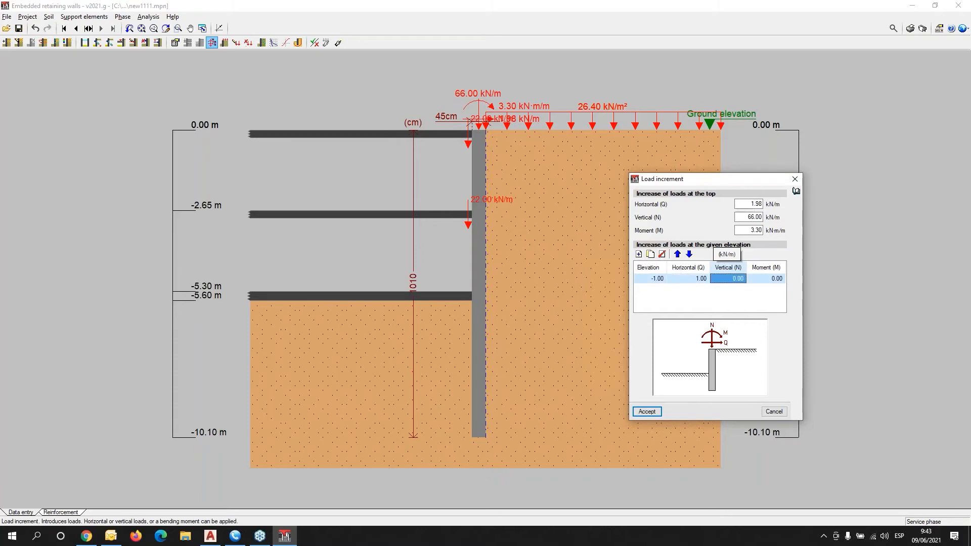
pyautogui.click(647, 411)
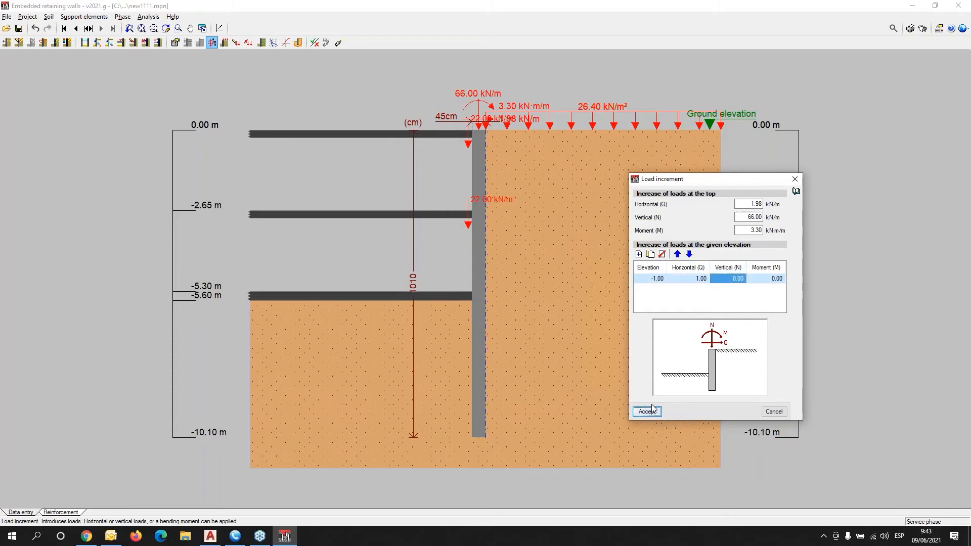
# Jump to the first construction phase, the -2.60 m excavation.
pyautogui.scroll(2, 505, 156)
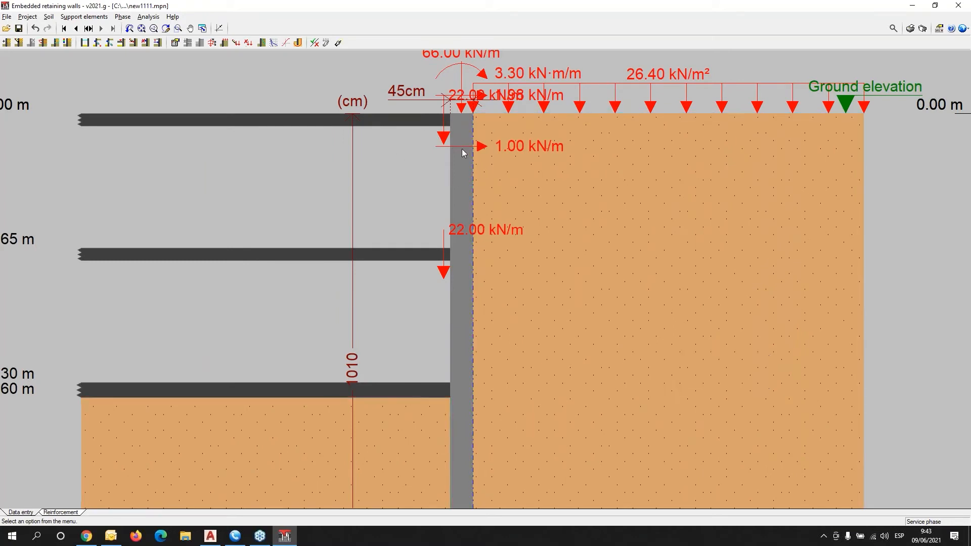
pyautogui.scroll(-2, 464, 152)
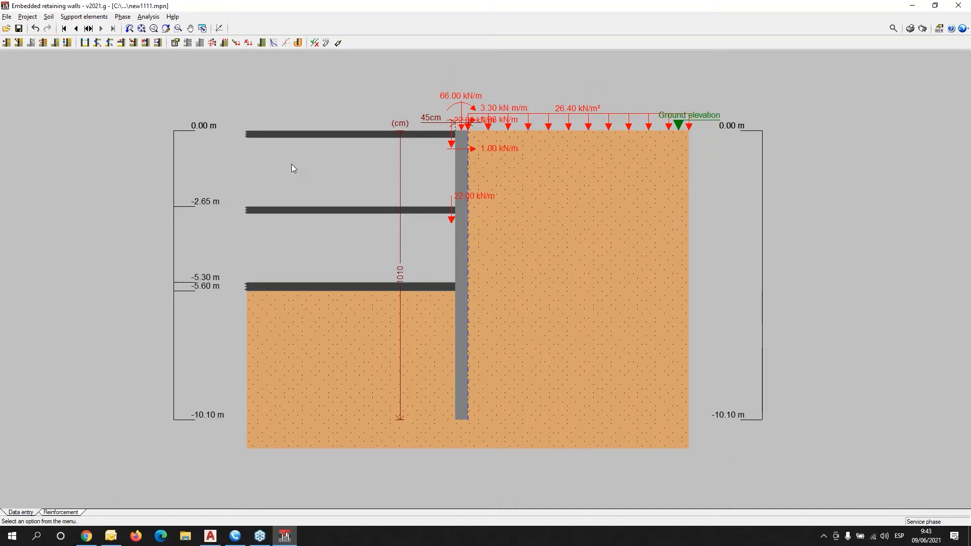
pyautogui.click(64, 29)
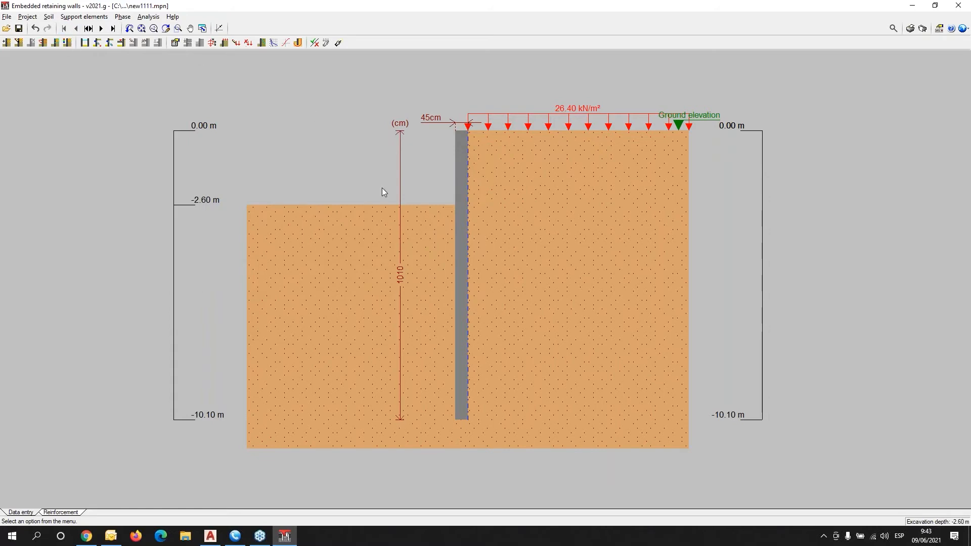
# Compute the worst-case slip circle (safety factor 4.895, radius 15.08 m) and inspect the contour map.
pyautogui.click(298, 43)
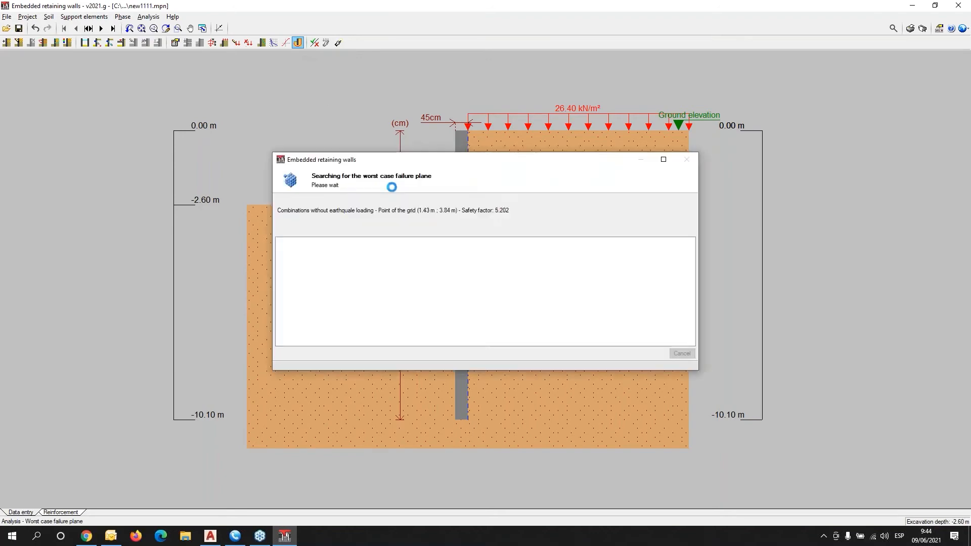
pyautogui.scroll(-3, 349, 190)
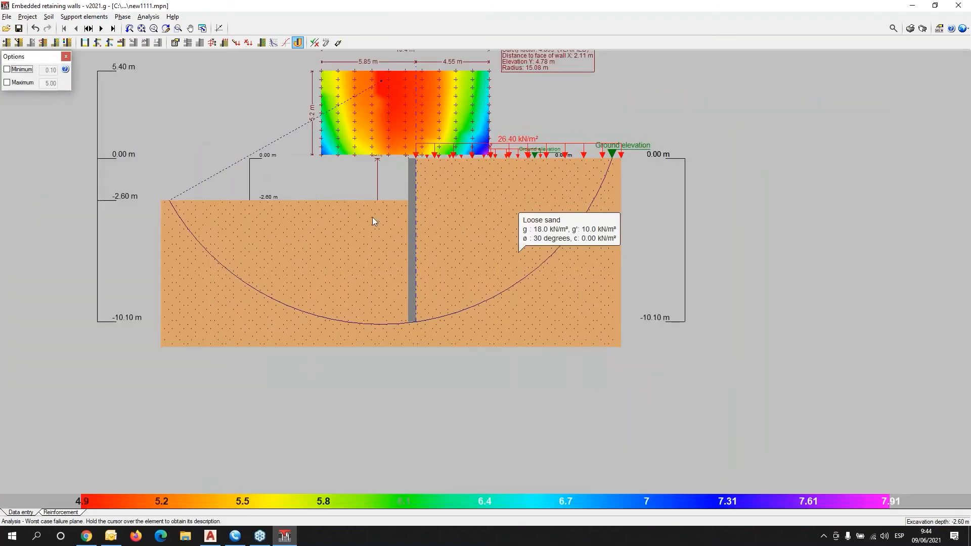
pyautogui.moveTo(373, 217); pyautogui.dragTo(311, 325, button='middle')
pyautogui.scroll(3, 427, 217)
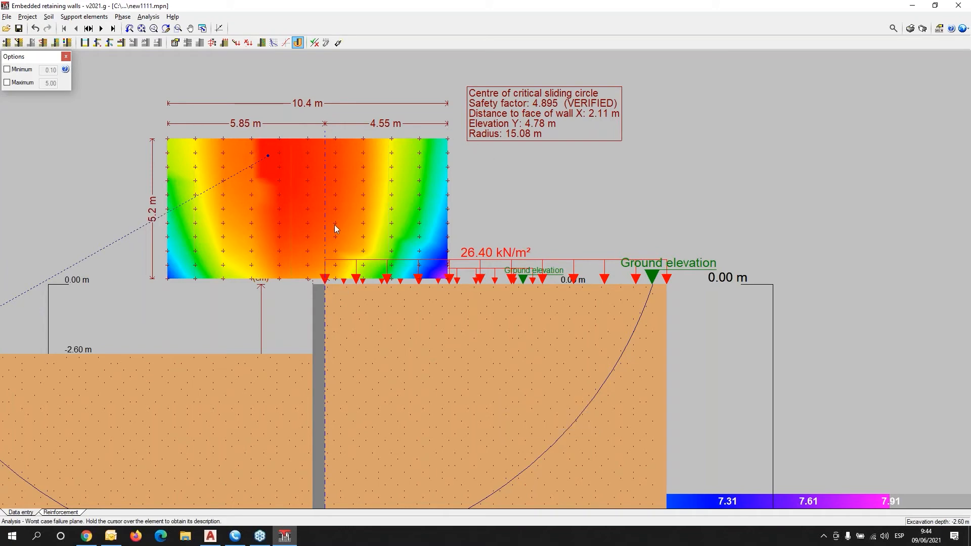
pyautogui.scroll(-1, 335, 227)
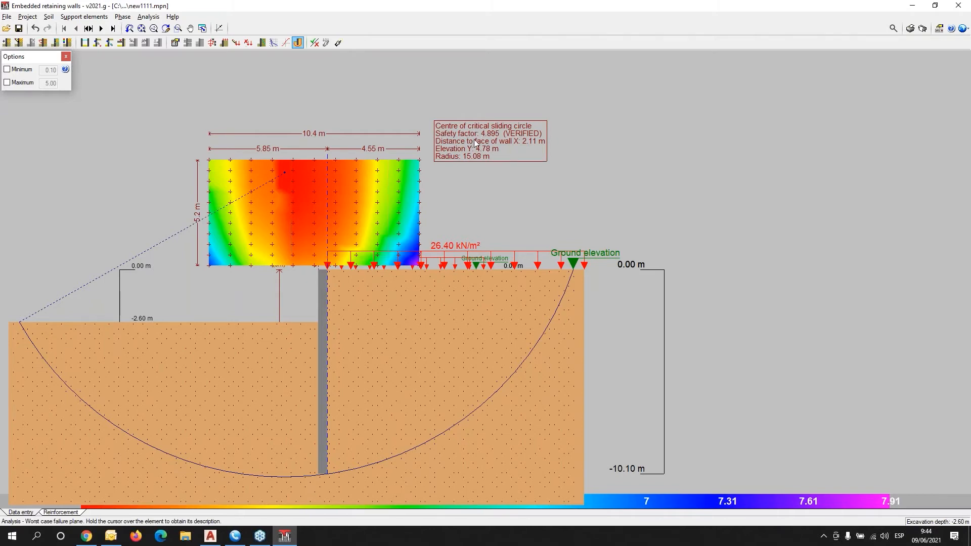
pyautogui.moveTo(398, 349)
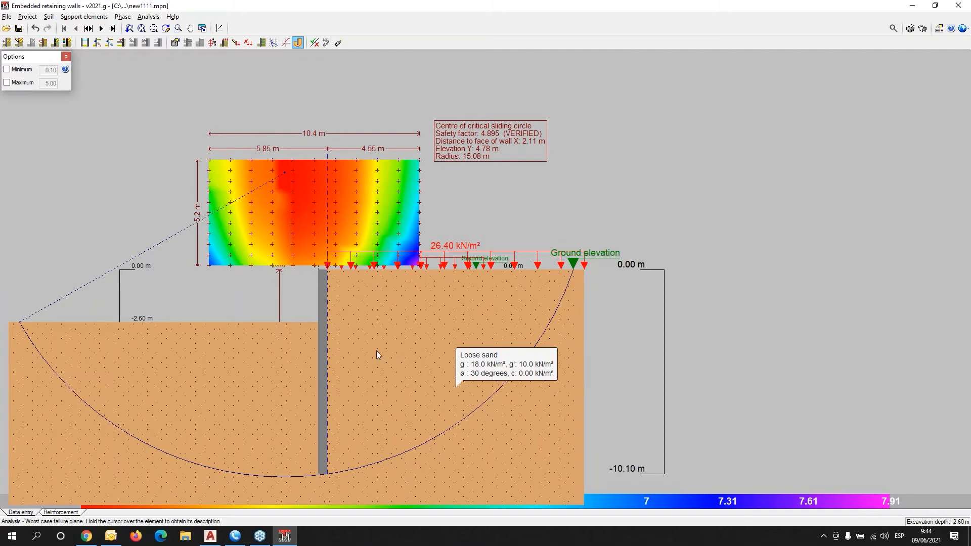
pyautogui.scroll(-1, 289, 250)
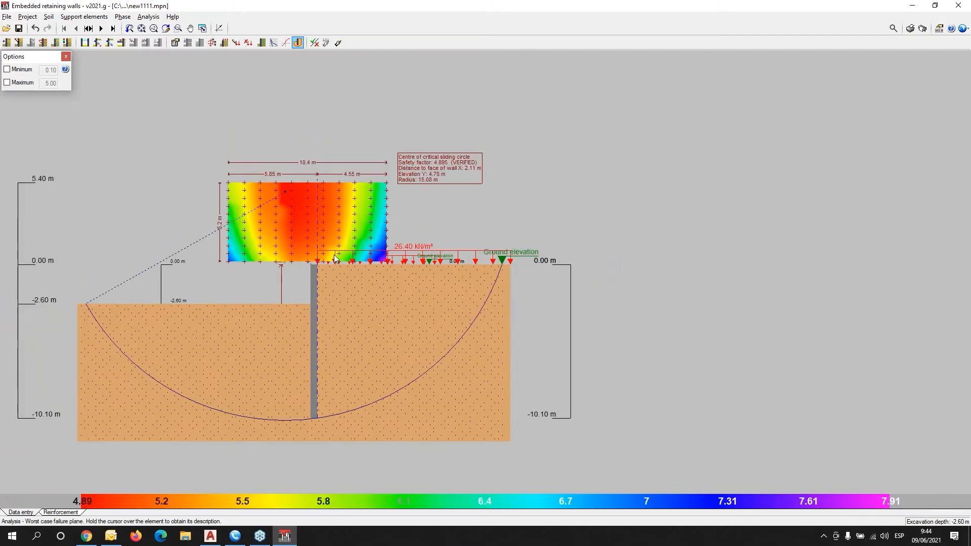
pyautogui.moveTo(370, 242); pyautogui.dragTo(382, 240, button='middle')
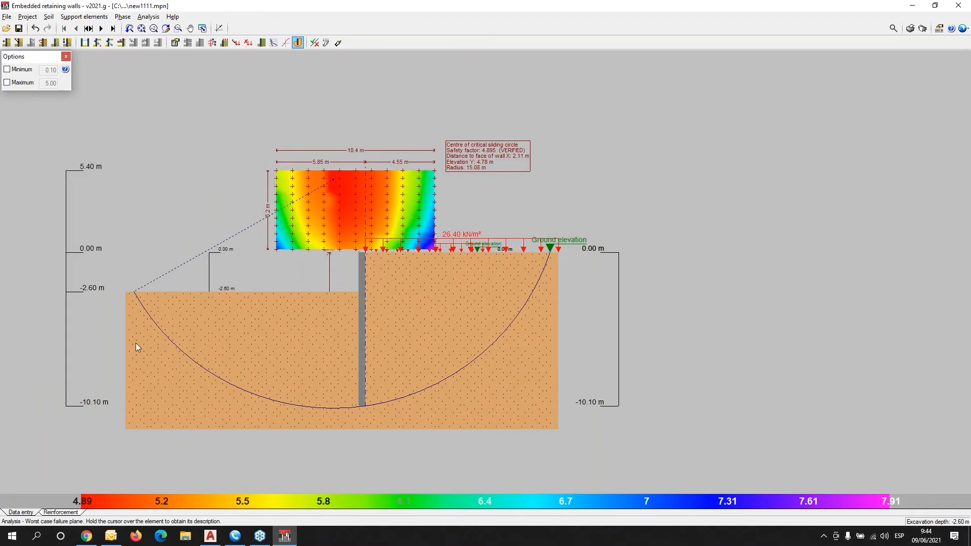
pyautogui.click(149, 18)
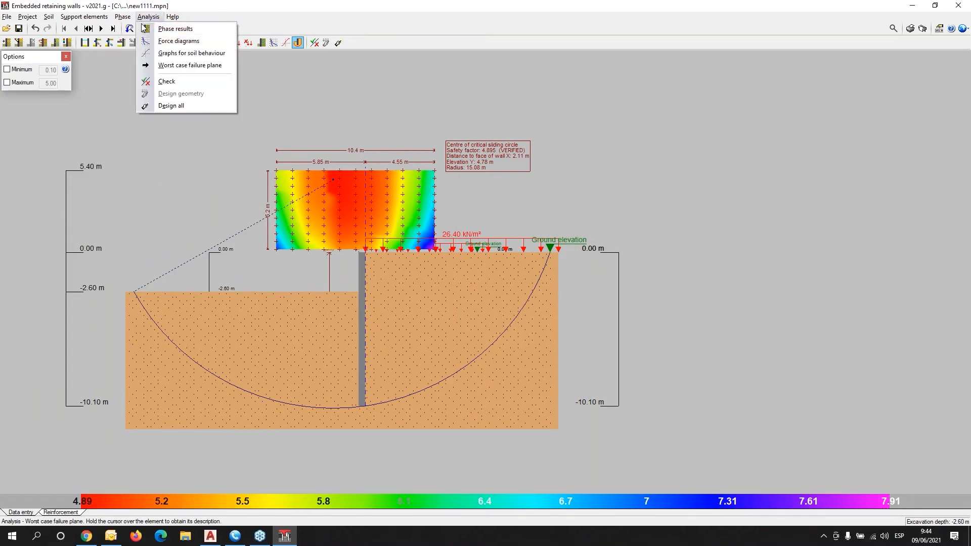
pyautogui.moveTo(135, 18)
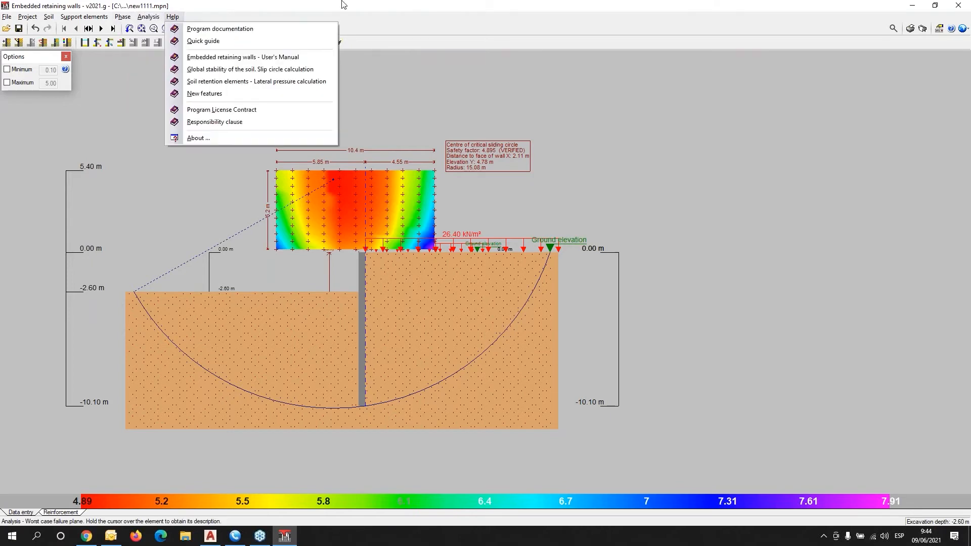
pyautogui.click(342, 35)
# Design the wall and reinforcement for all 7 phases and open the full checks report.
pyautogui.click(338, 42)
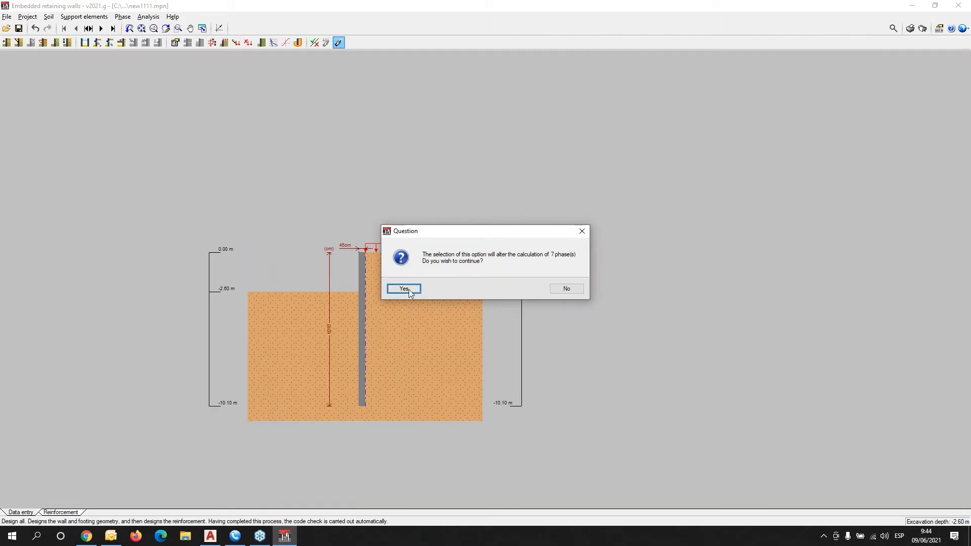
pyautogui.click(404, 289)
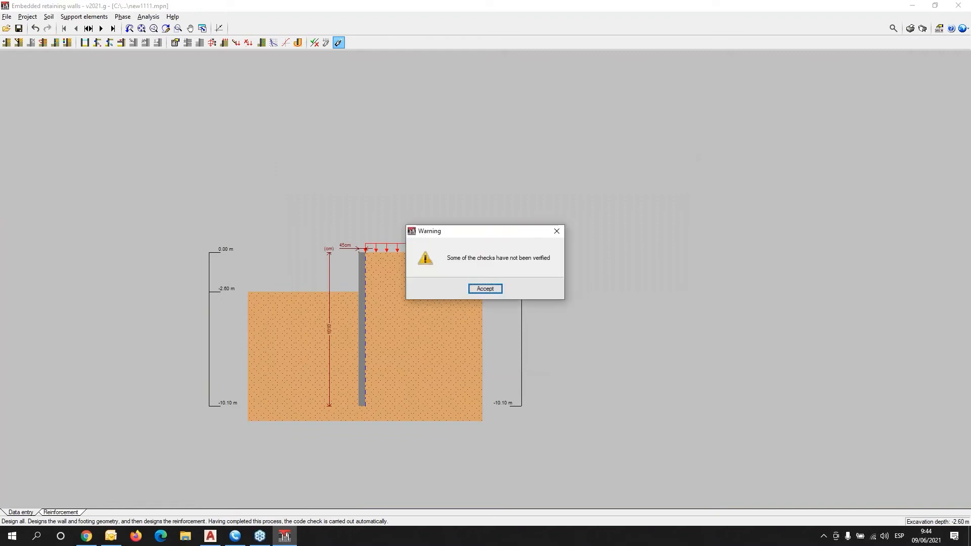
pyautogui.click(485, 289)
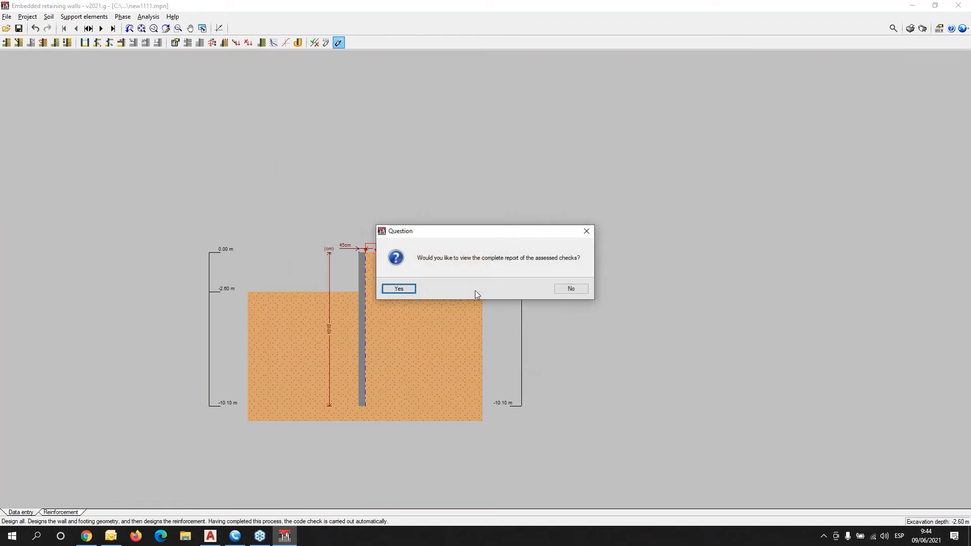
pyautogui.click(404, 288)
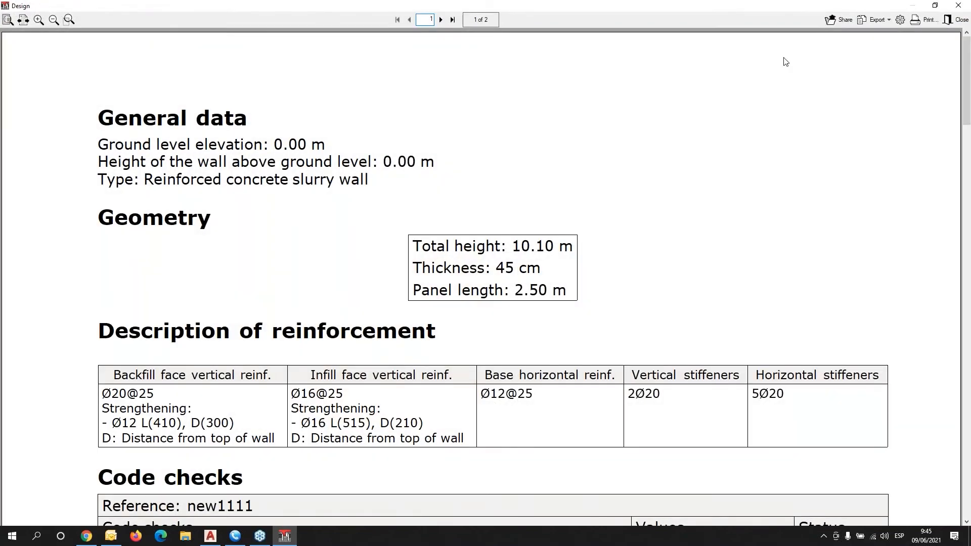
# Scroll through the design report, noting depth of cover not verified, and close it.
pyautogui.scroll(-8, 633, 160)
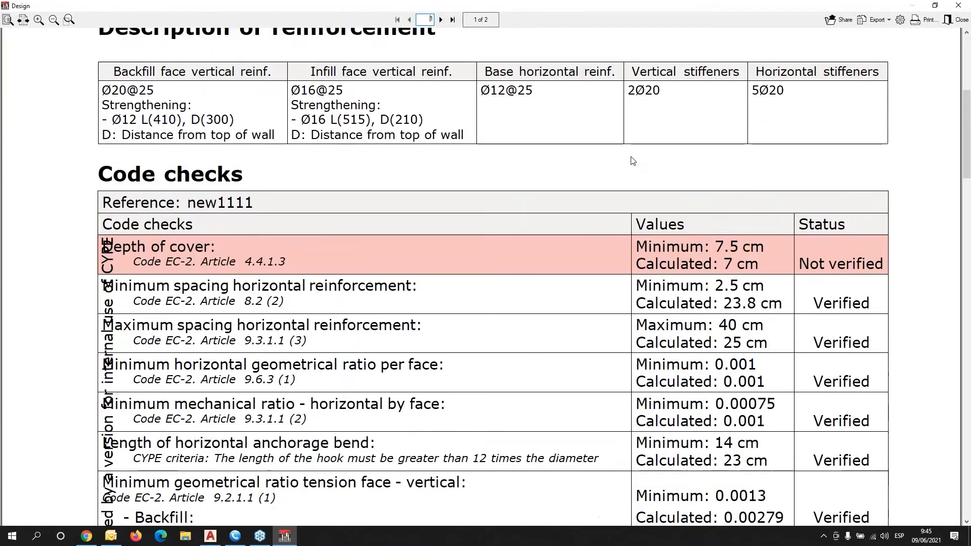
pyautogui.scroll(-10, 632, 158)
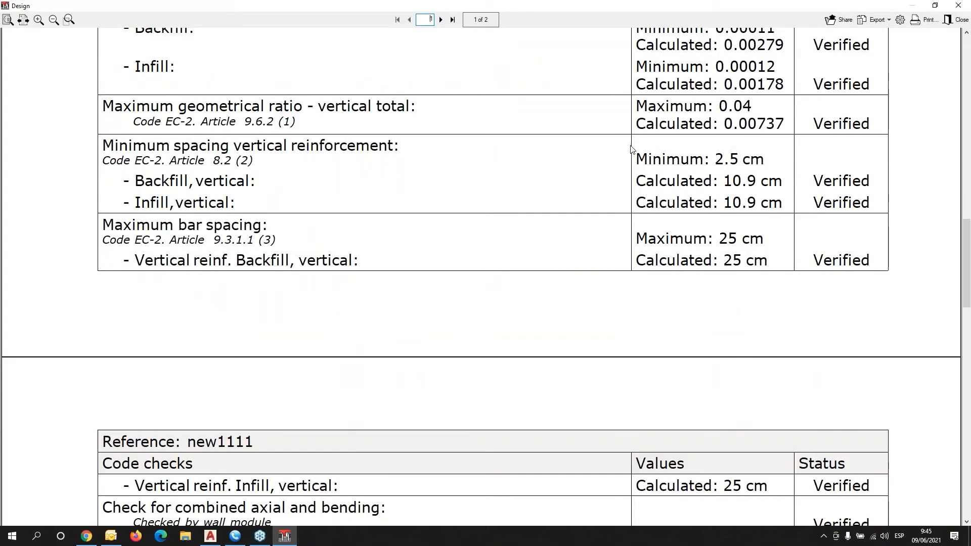
pyautogui.scroll(-4, 632, 149)
pyautogui.scroll(-5, 632, 150)
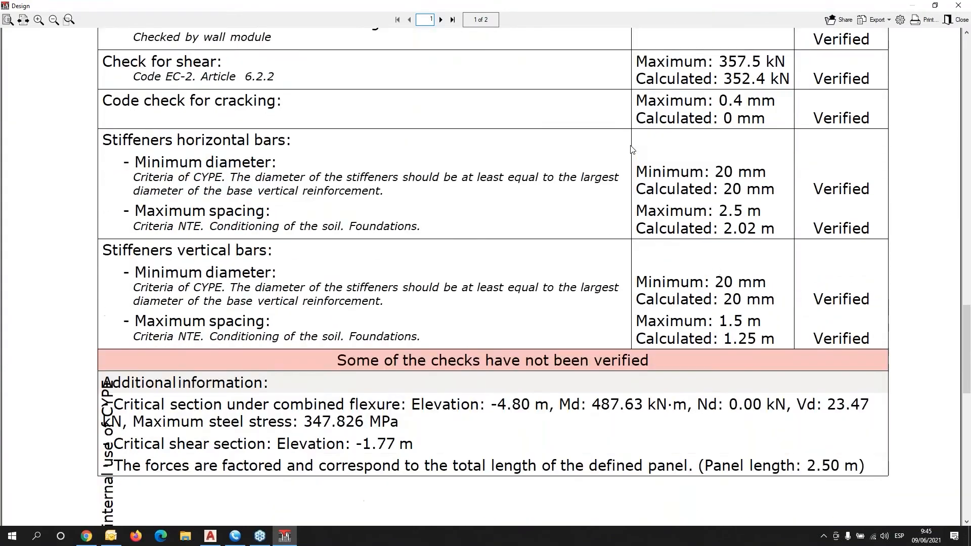
pyautogui.scroll(-8, 633, 147)
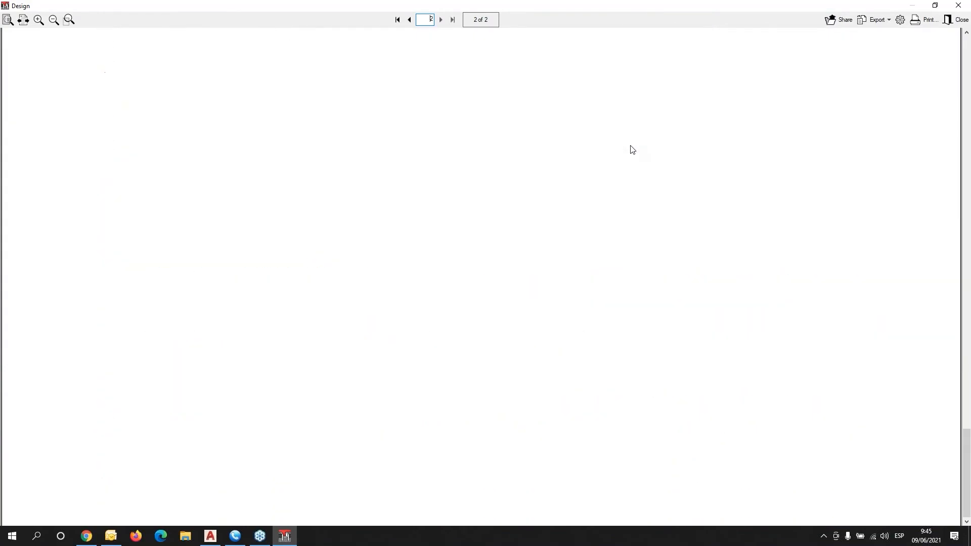
pyautogui.click(958, 6)
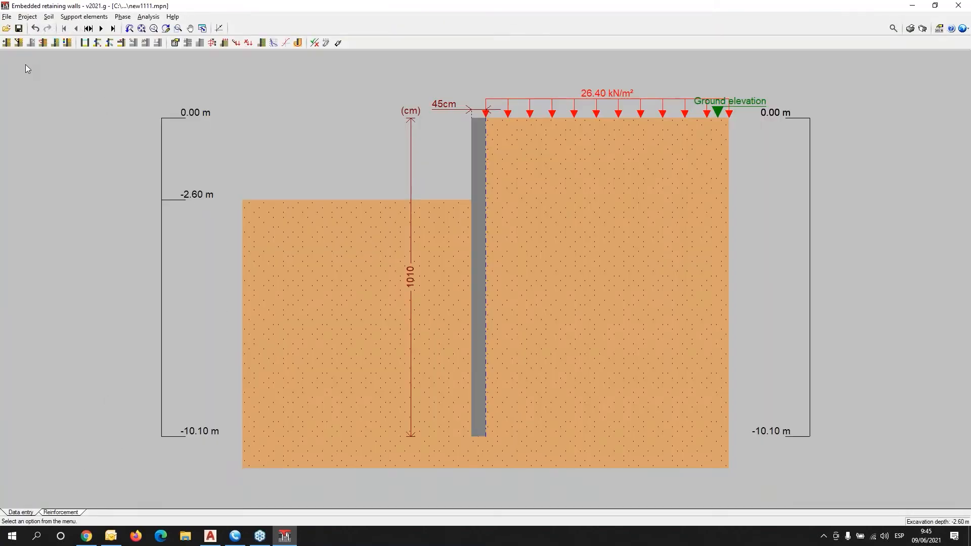
# Show phase results, cycling axial, shear, moment, earth and hydrostatic pressure diagrams, ending on shear.
pyautogui.click(261, 43)
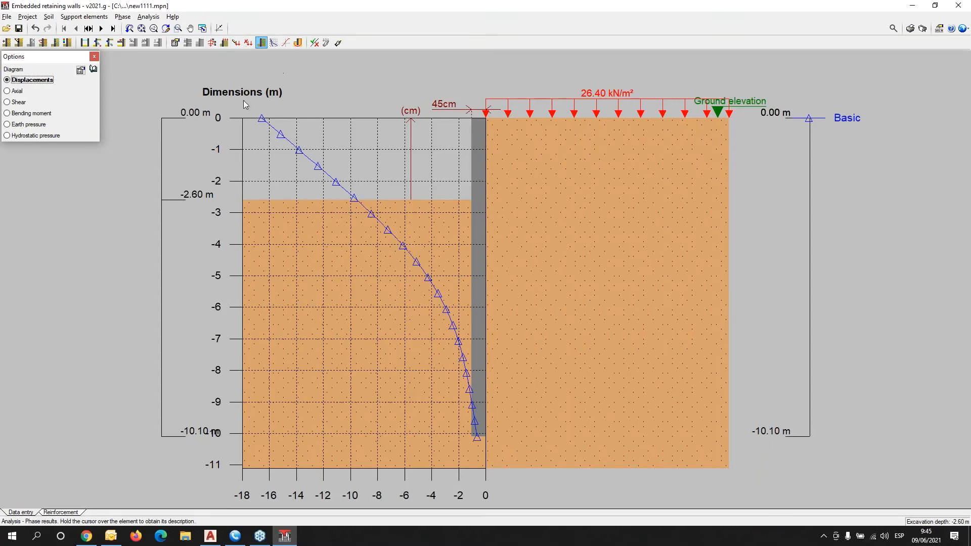
pyautogui.click(17, 92)
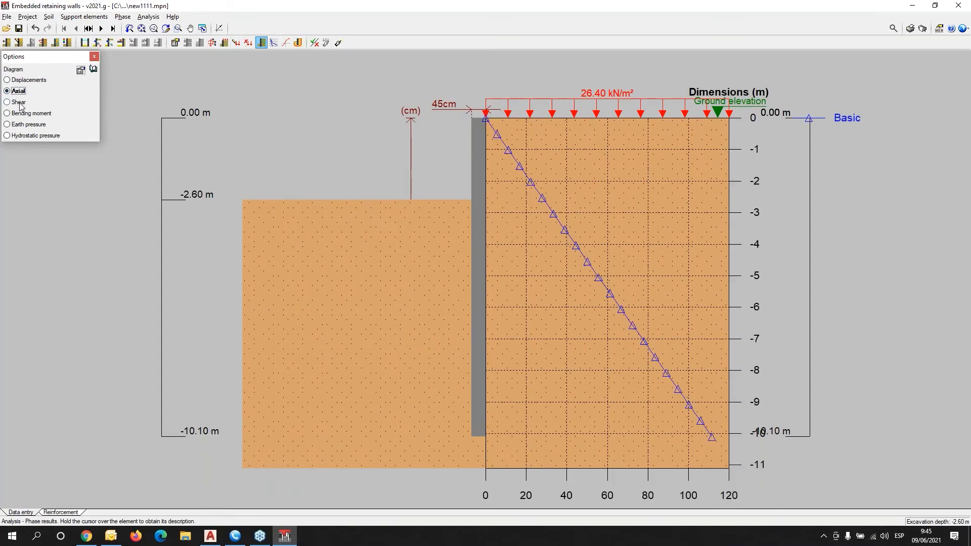
pyautogui.click(19, 103)
pyautogui.click(24, 114)
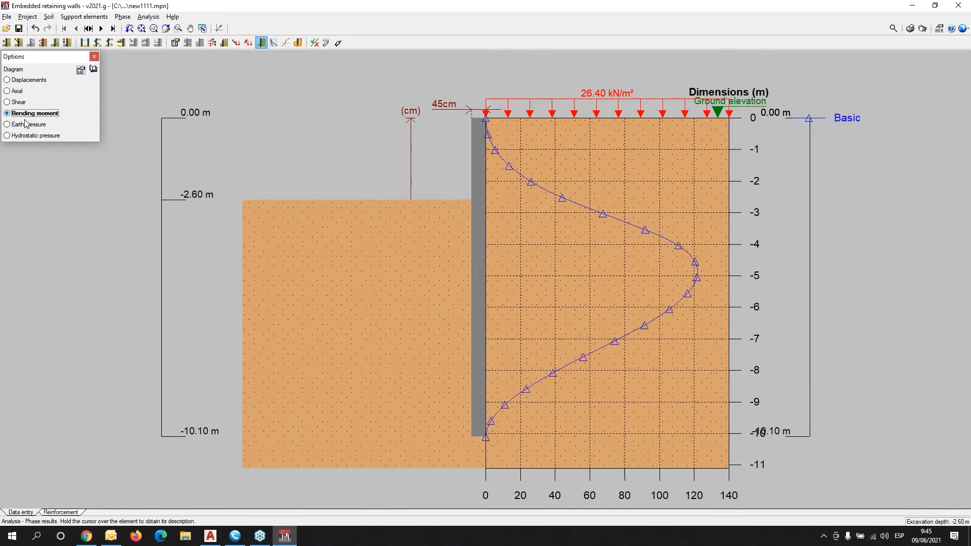
pyautogui.click(25, 126)
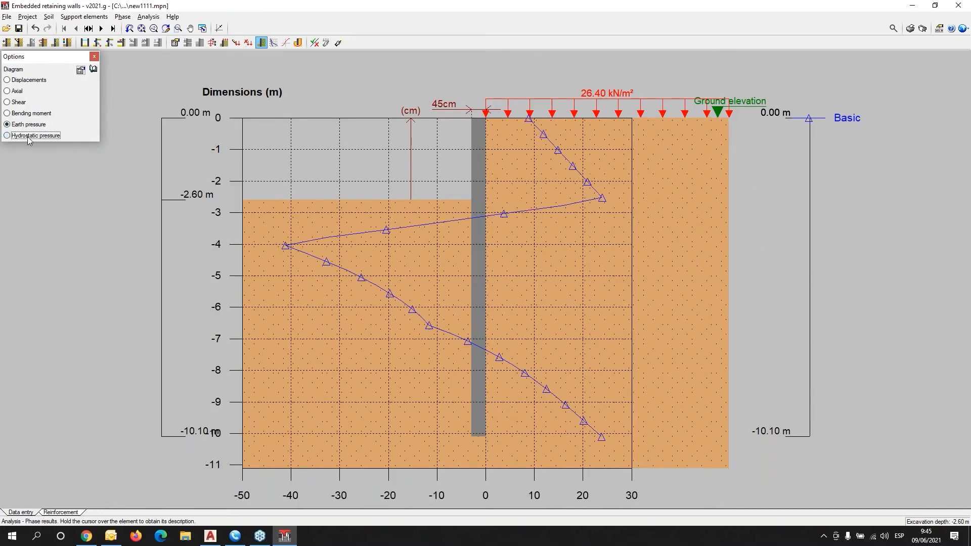
pyautogui.click(27, 137)
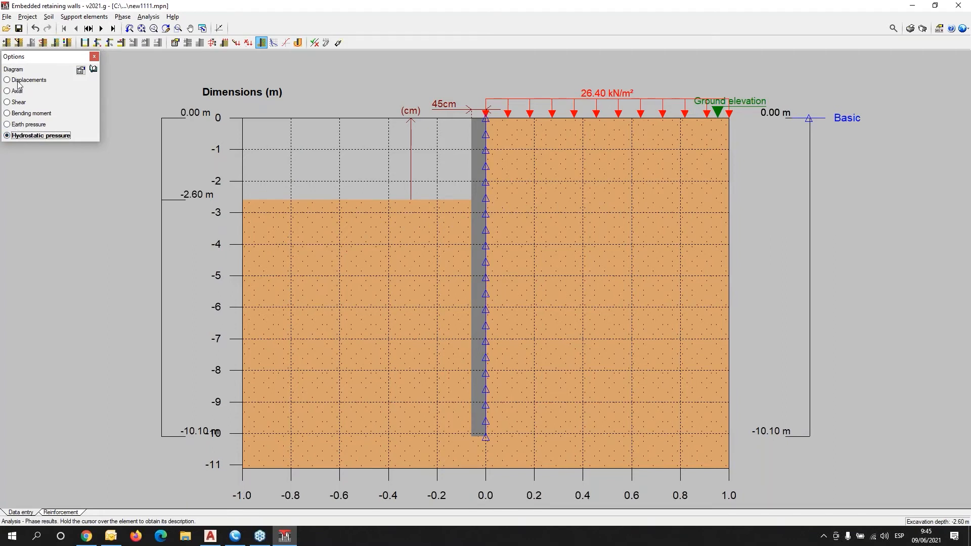
pyautogui.click(13, 103)
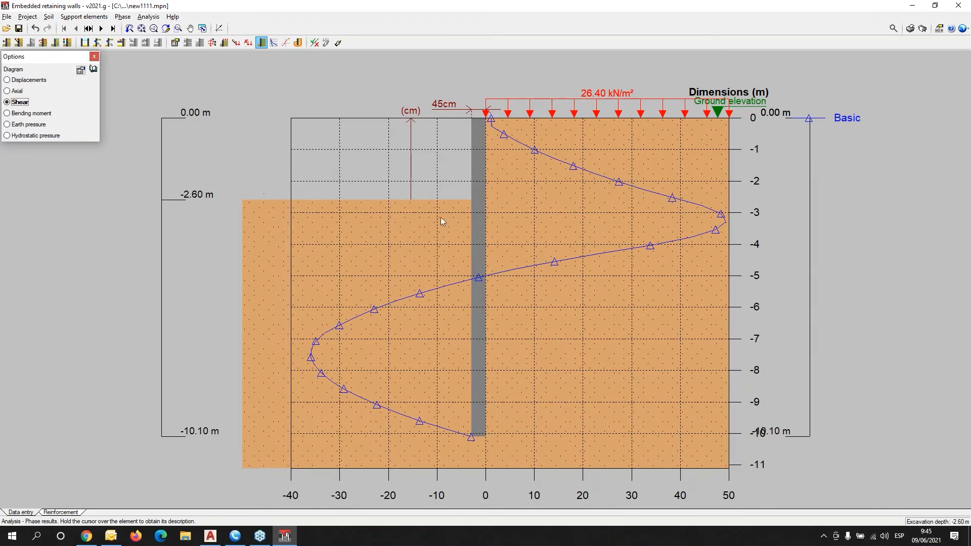
# Step through the -1.60 m strut, -5.60 m excavation and floor slab phases, then open Force diagrams.
pyautogui.click(100, 28)
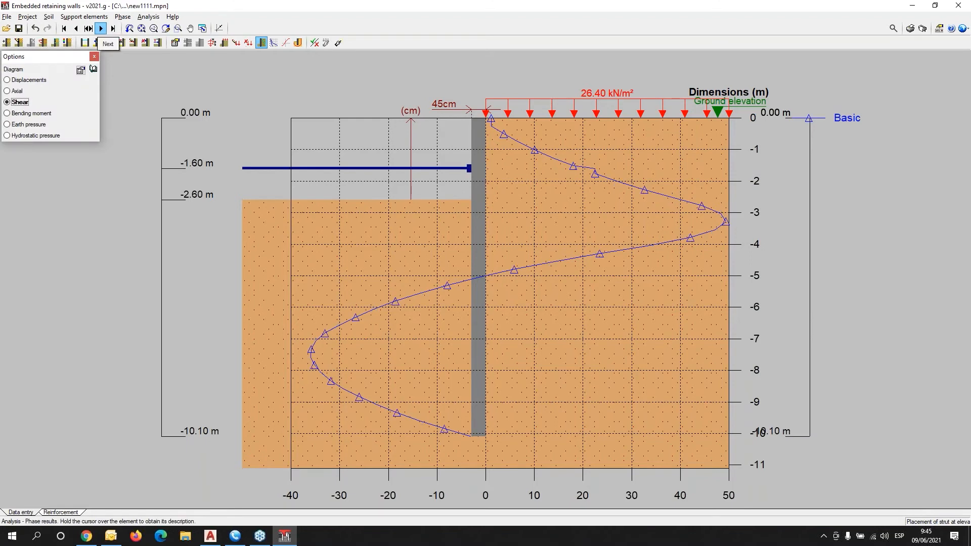
pyautogui.click(101, 29)
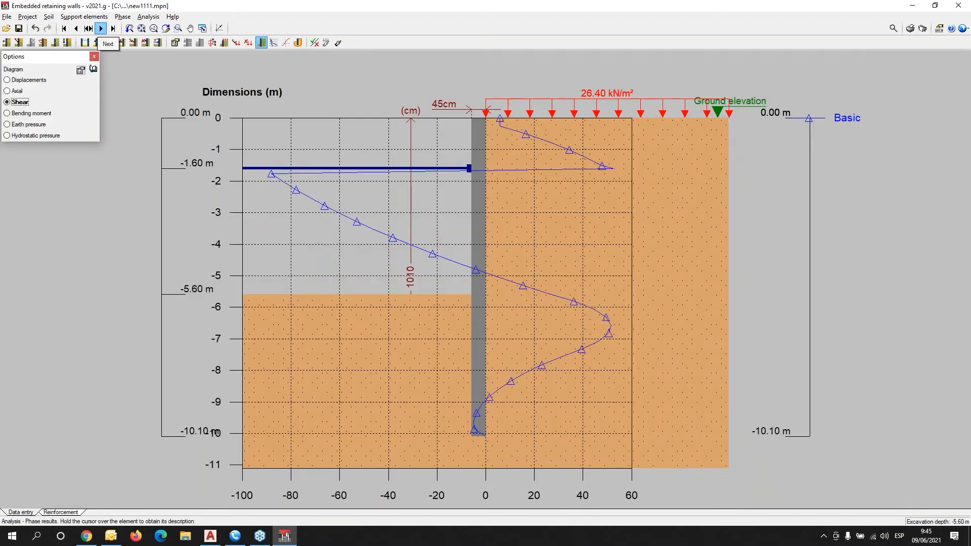
pyautogui.click(101, 29)
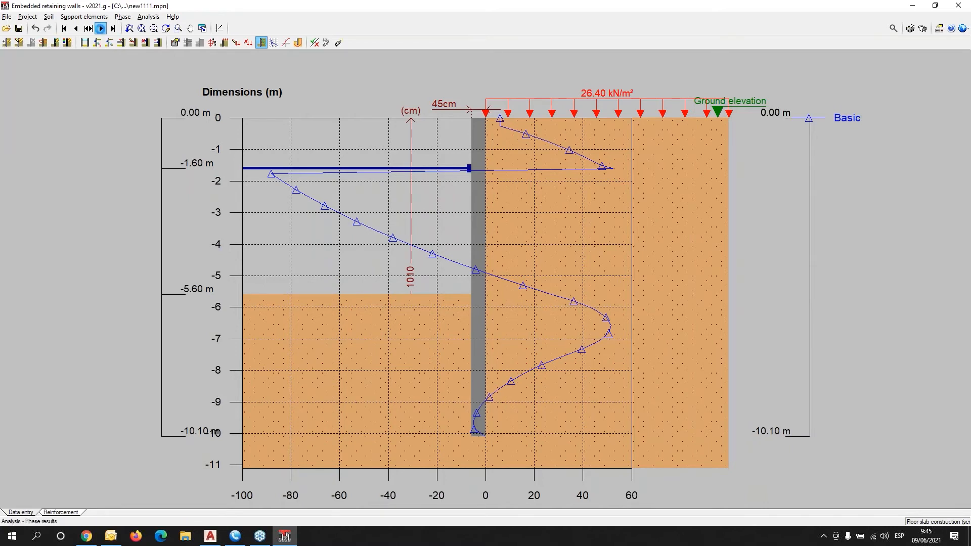
pyautogui.click(101, 29)
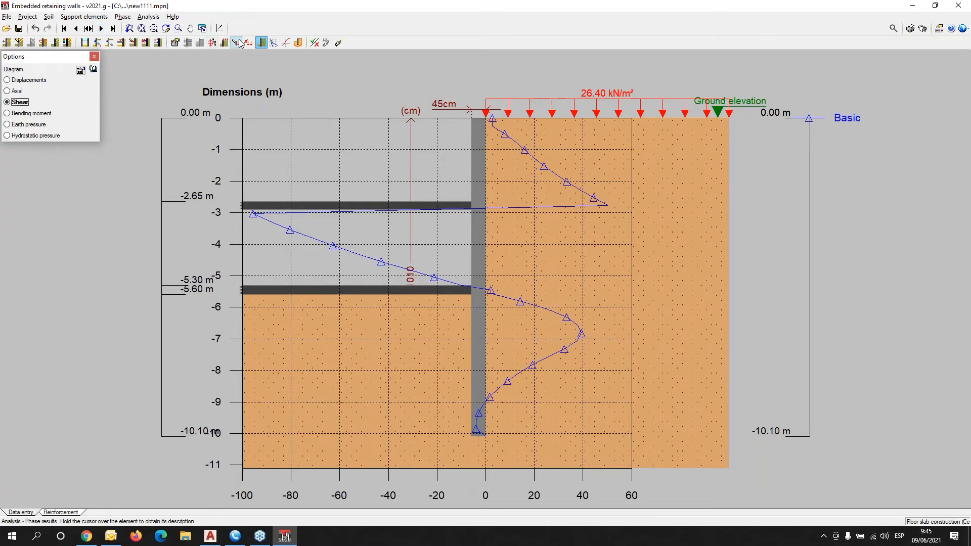
pyautogui.click(274, 43)
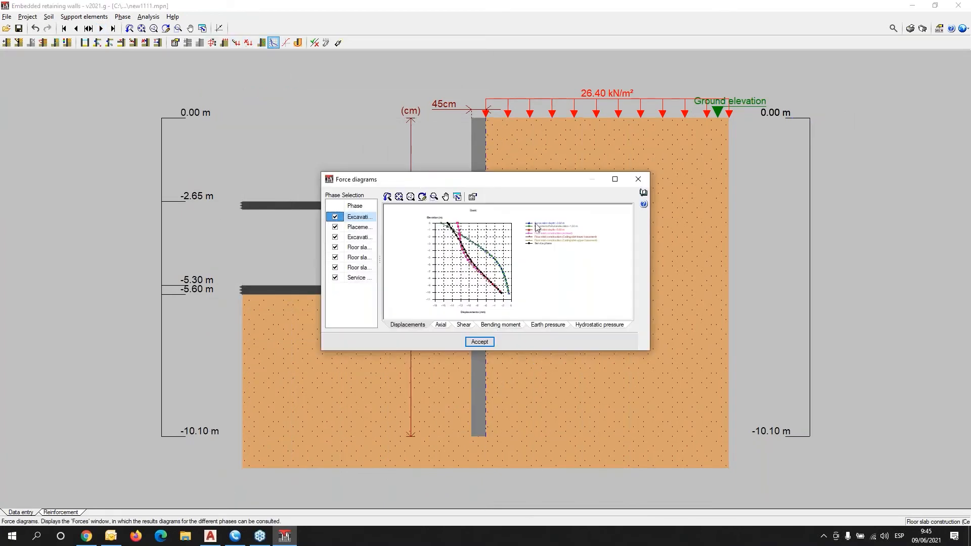
# Maximize Force diagrams and plot only the -2.60 m excavation phase on the bending moment chart.
pyautogui.click(616, 179)
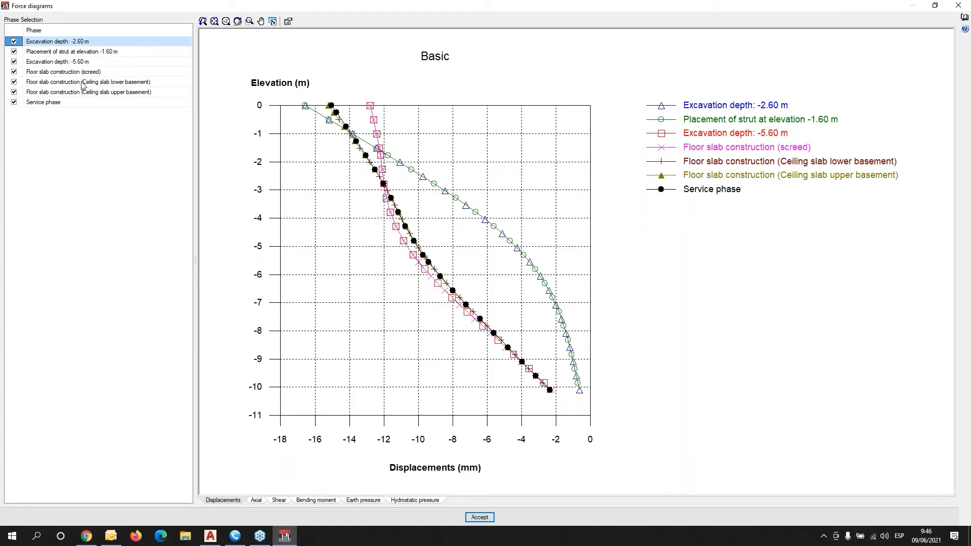
pyautogui.rightClick(8, 27)
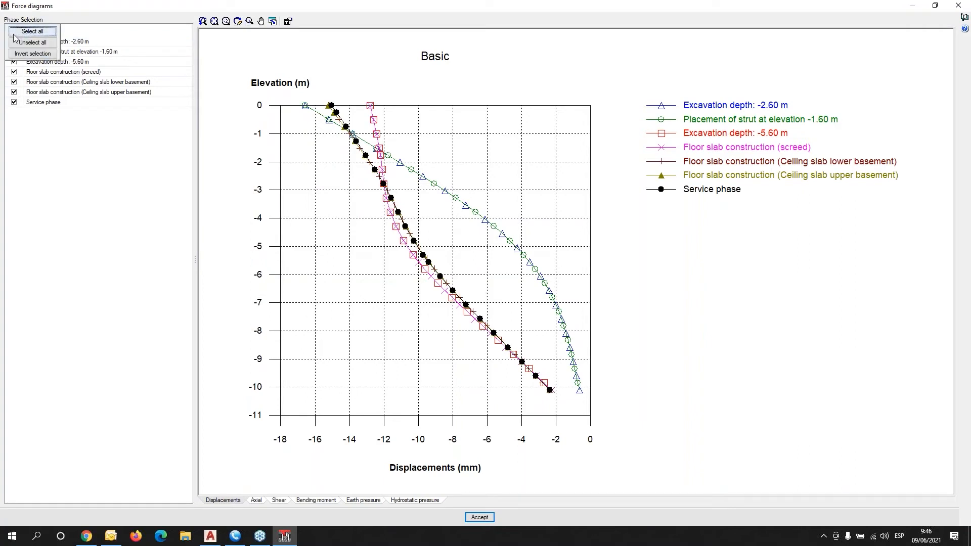
pyautogui.click(20, 43)
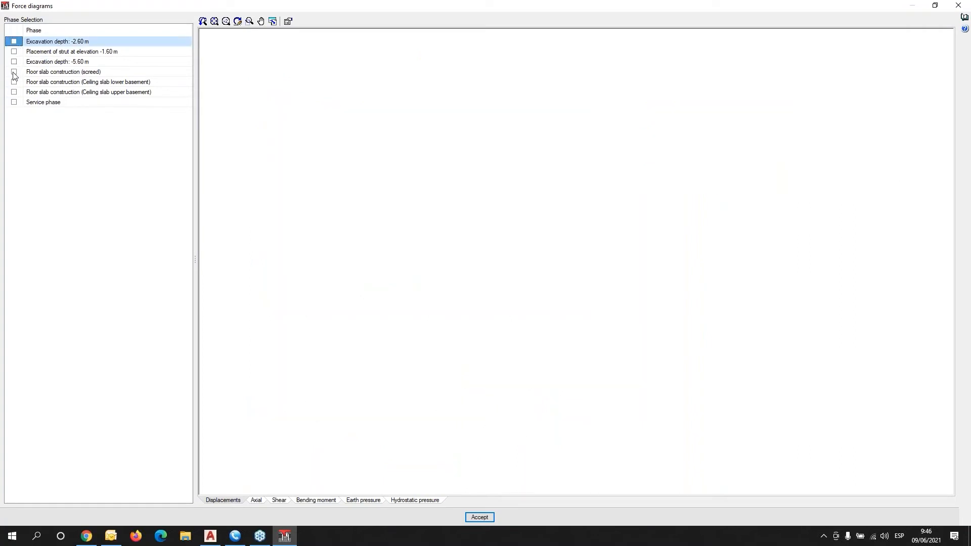
pyautogui.click(14, 42)
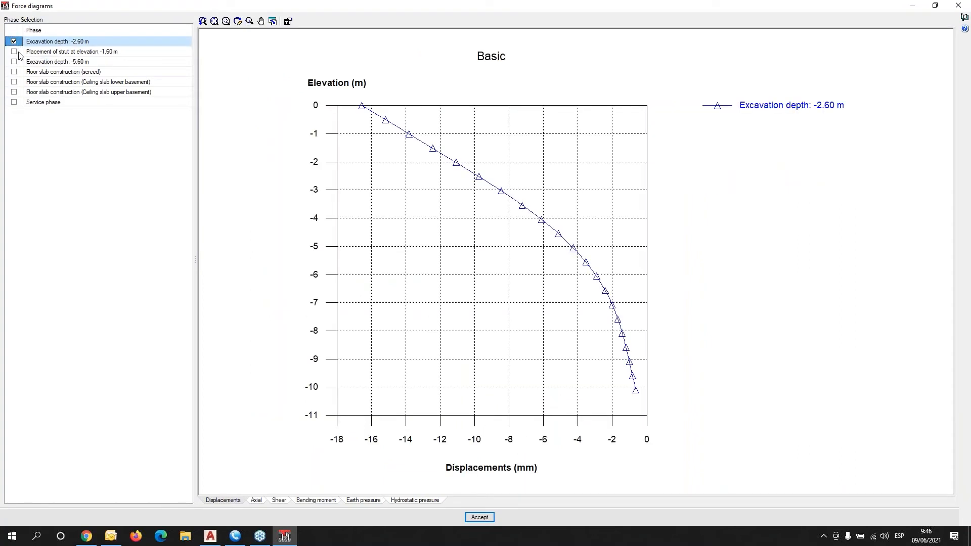
pyautogui.click(258, 501)
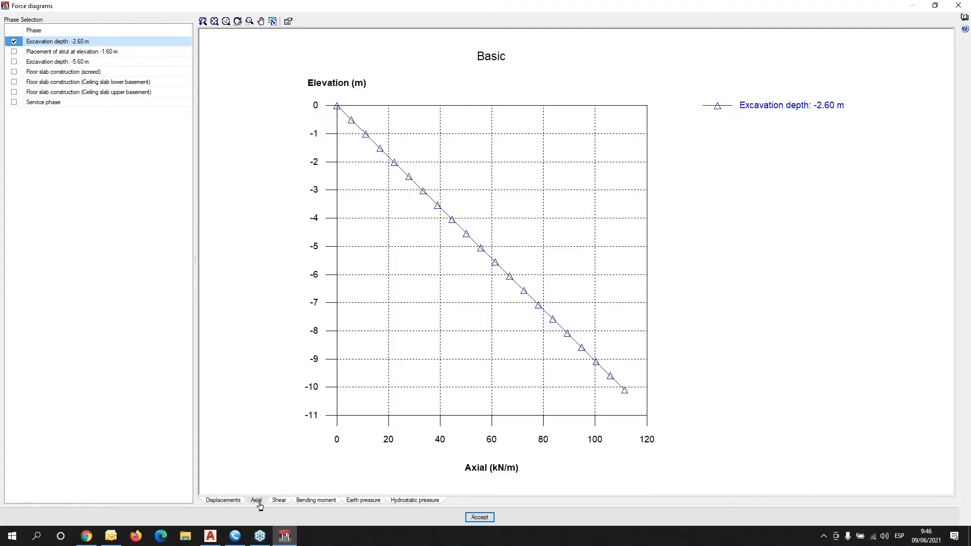
pyautogui.click(280, 500)
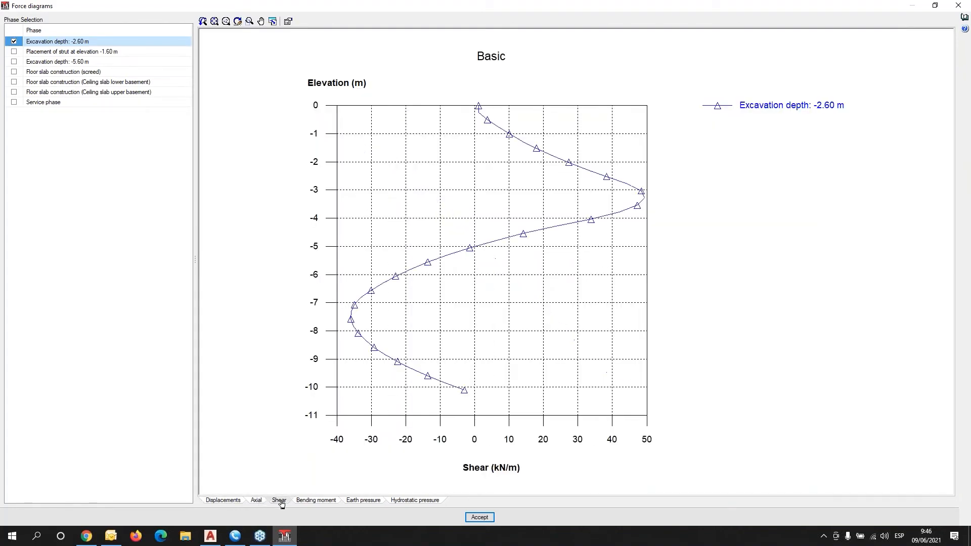
pyautogui.click(313, 501)
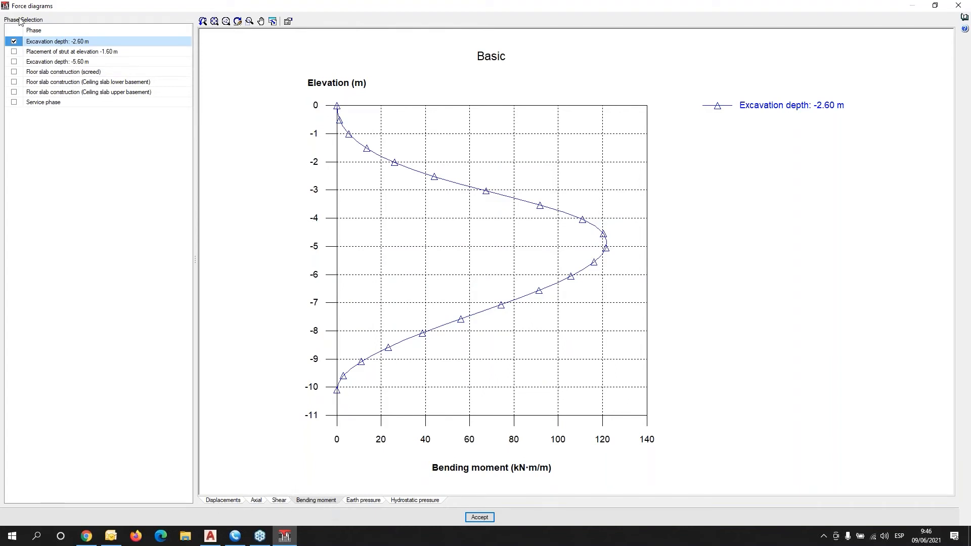
# Add the strut, -5.60 m, three slab and Service phases to compare moments, then close.
pyautogui.click(14, 52)
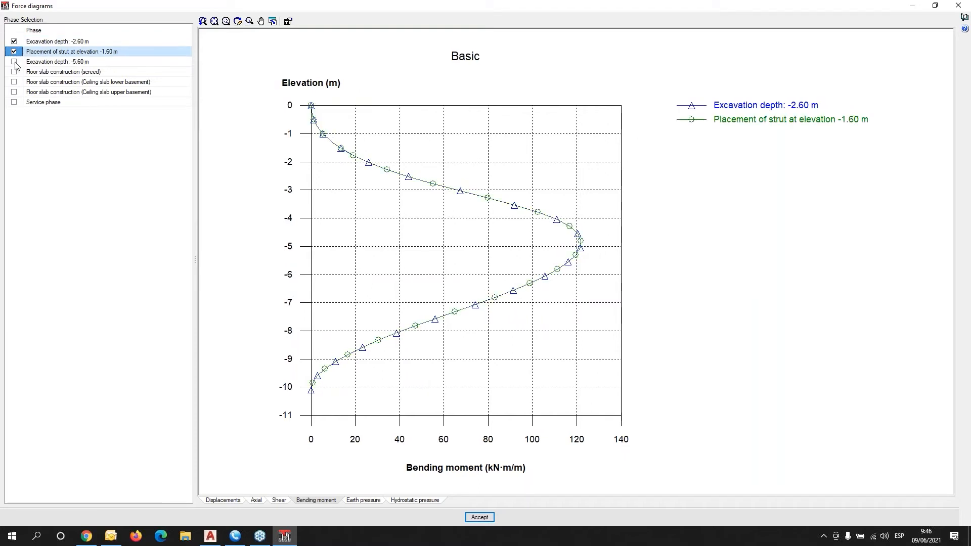
pyautogui.click(14, 61)
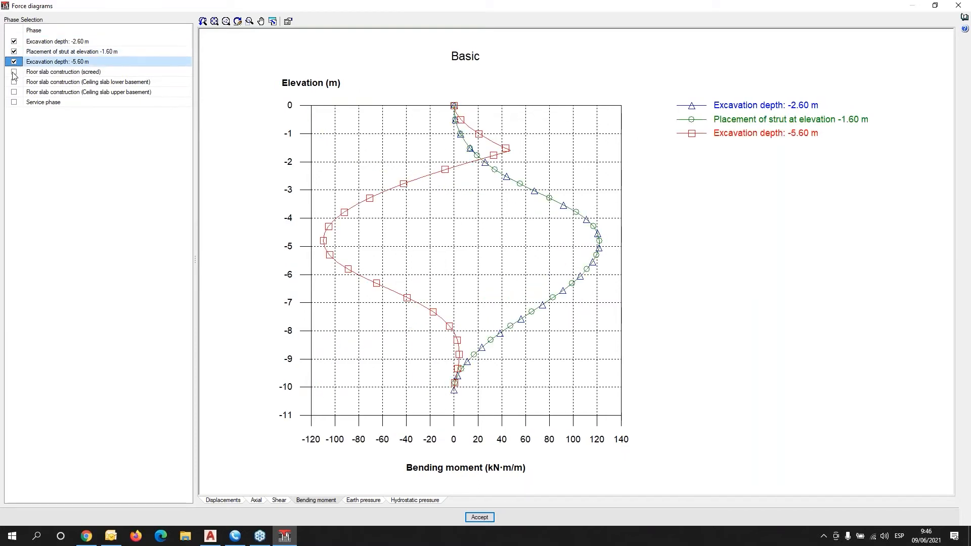
pyautogui.click(14, 72)
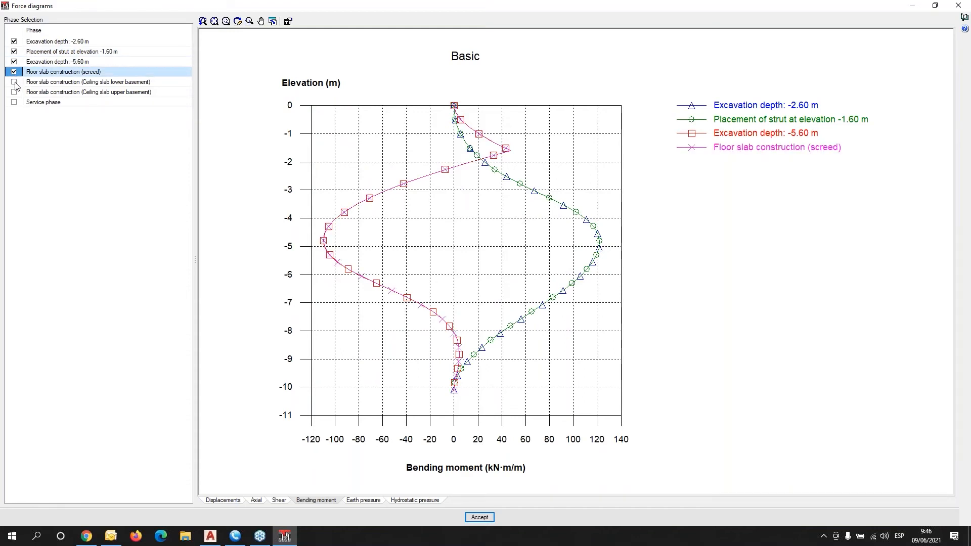
pyautogui.click(15, 81)
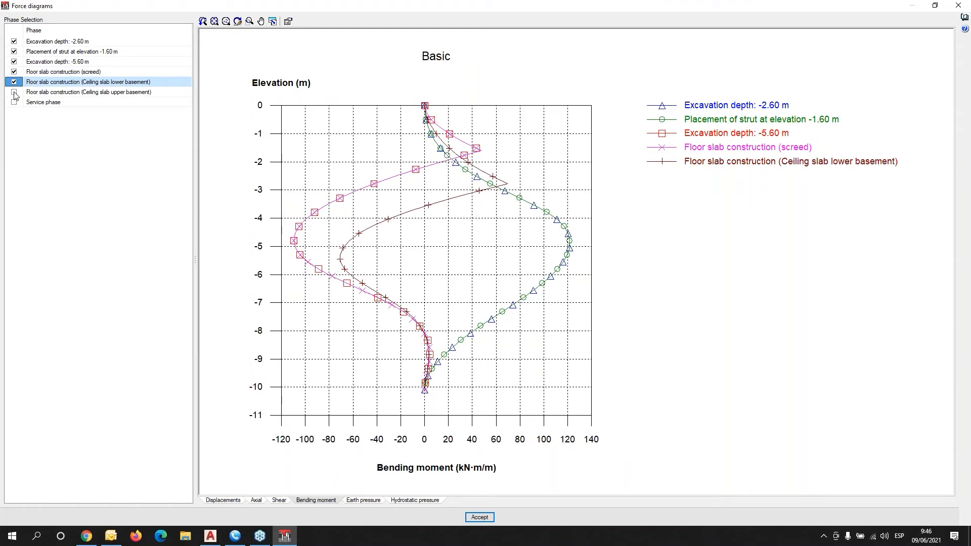
pyautogui.click(14, 92)
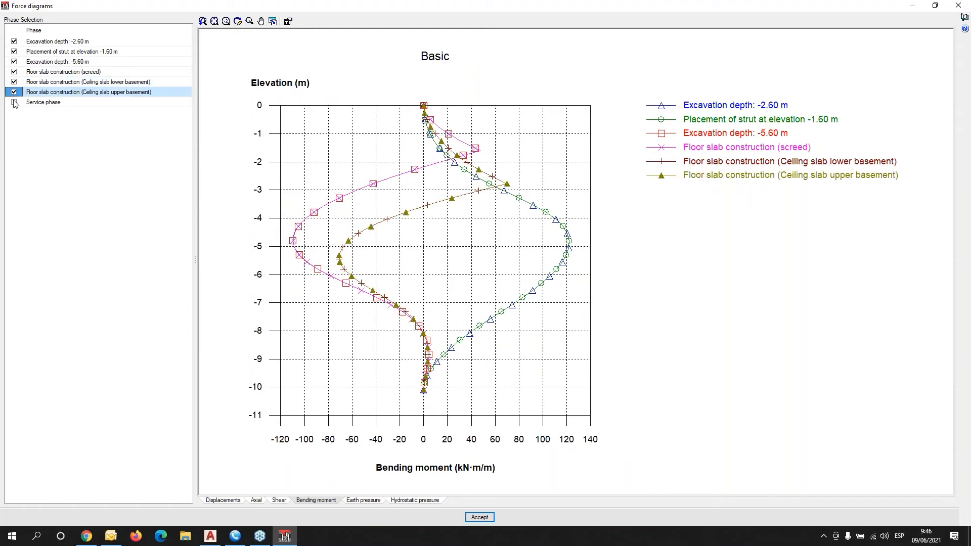
pyautogui.click(15, 102)
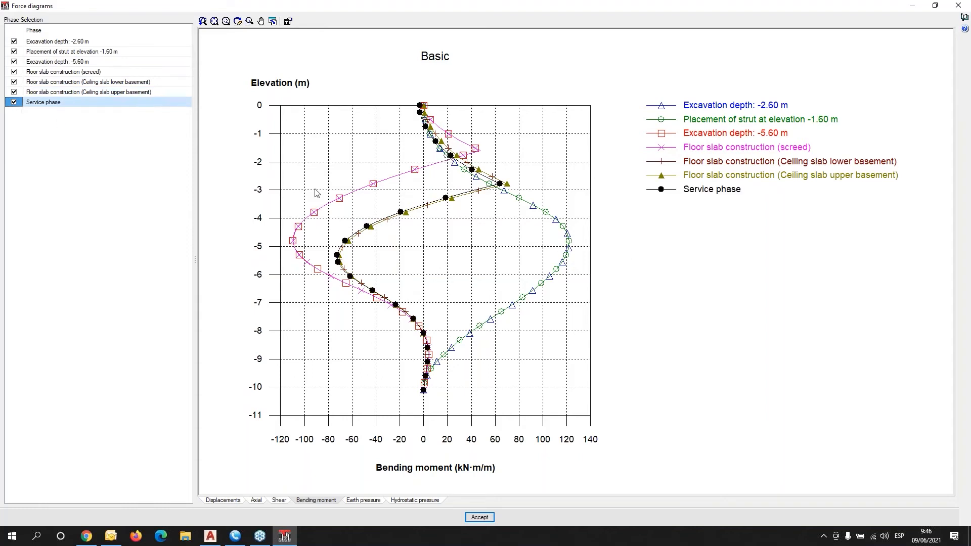
pyautogui.click(479, 518)
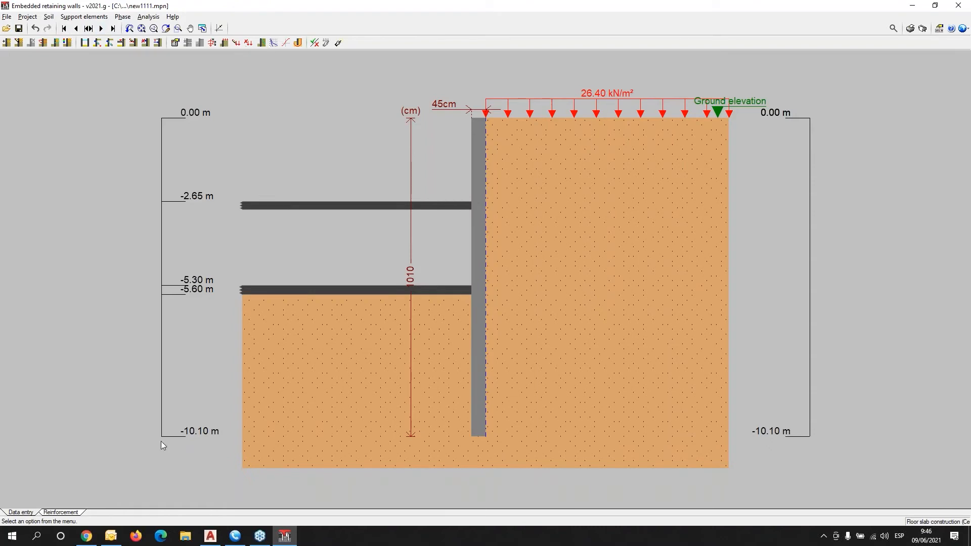
# Show the reinforcement infill elevation and inspect its infill-face vertical reinforcement settings.
pyautogui.click(61, 512)
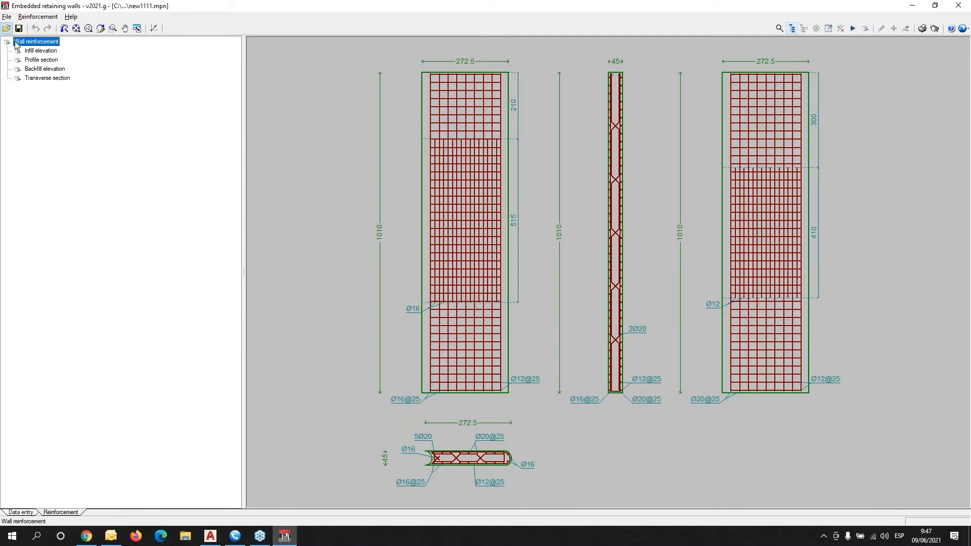
pyautogui.click(36, 52)
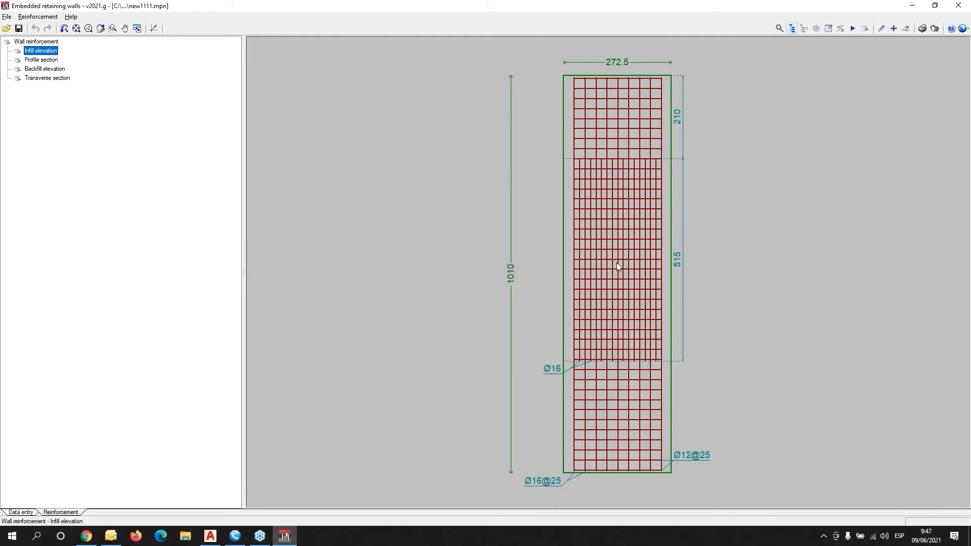
pyautogui.scroll(2, 618, 104)
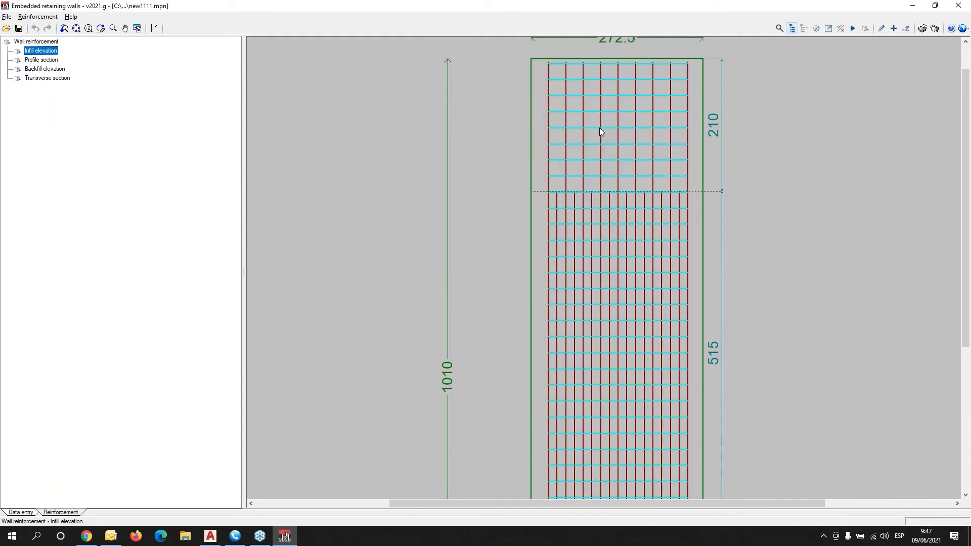
pyautogui.click(602, 165)
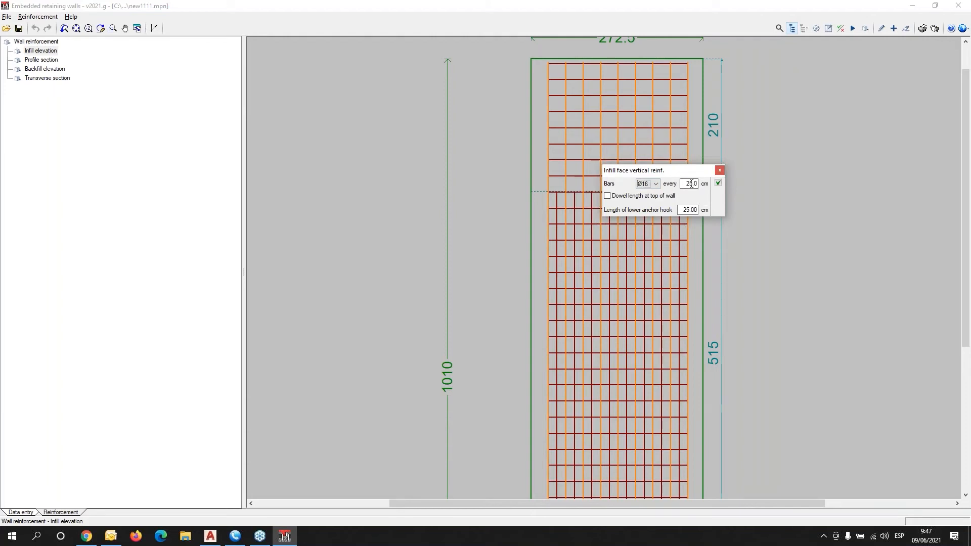
pyautogui.click(719, 171)
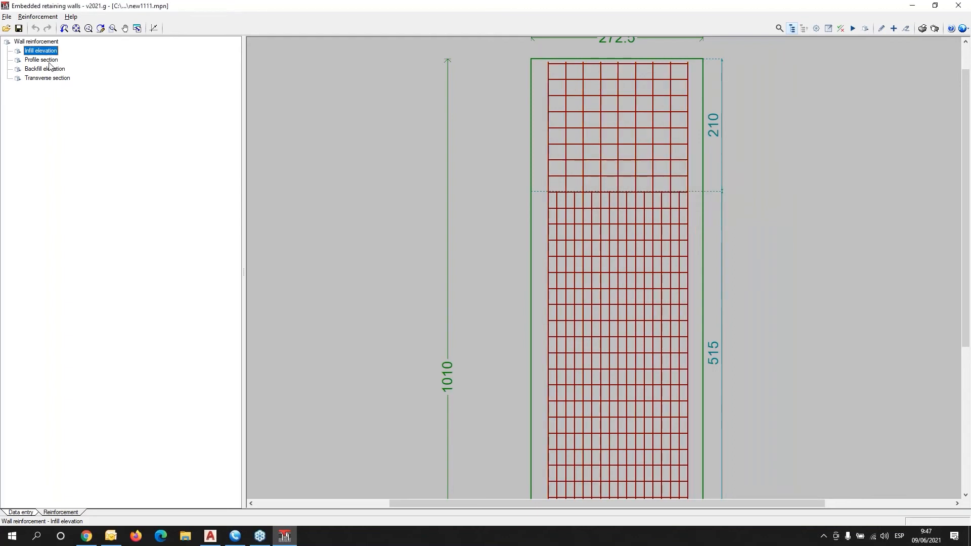
# View the profile section, backfill elevation and transverse section, then run the reinforcement code checks.
pyautogui.click(48, 63)
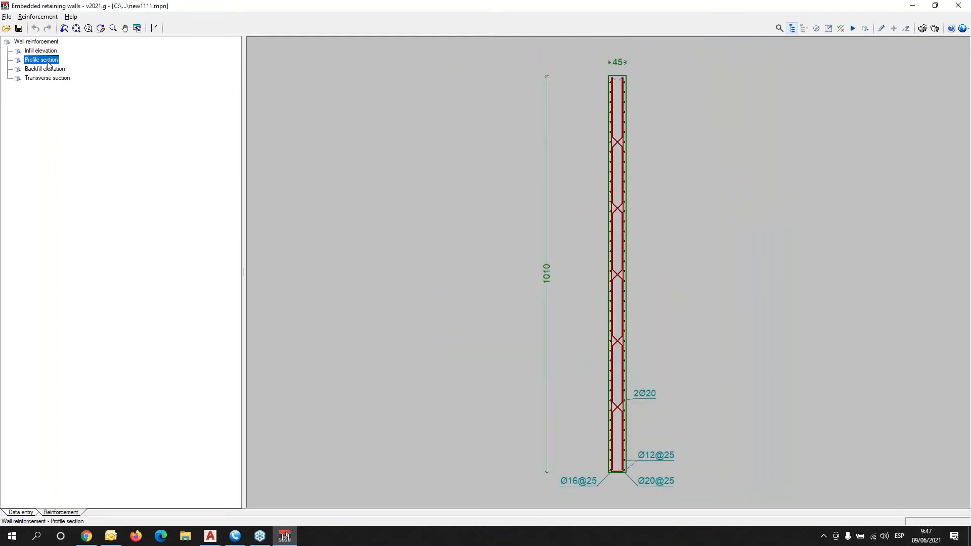
pyautogui.click(50, 71)
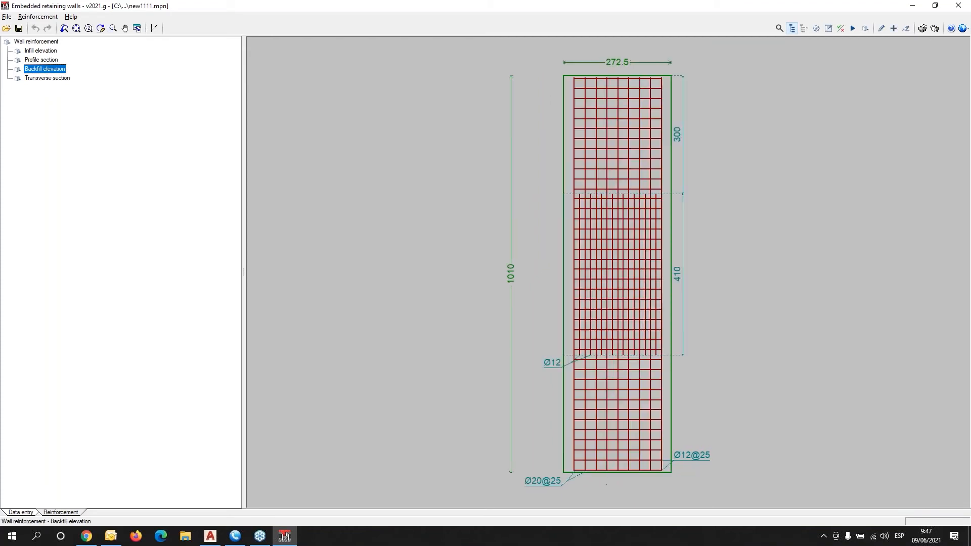
pyautogui.click(44, 79)
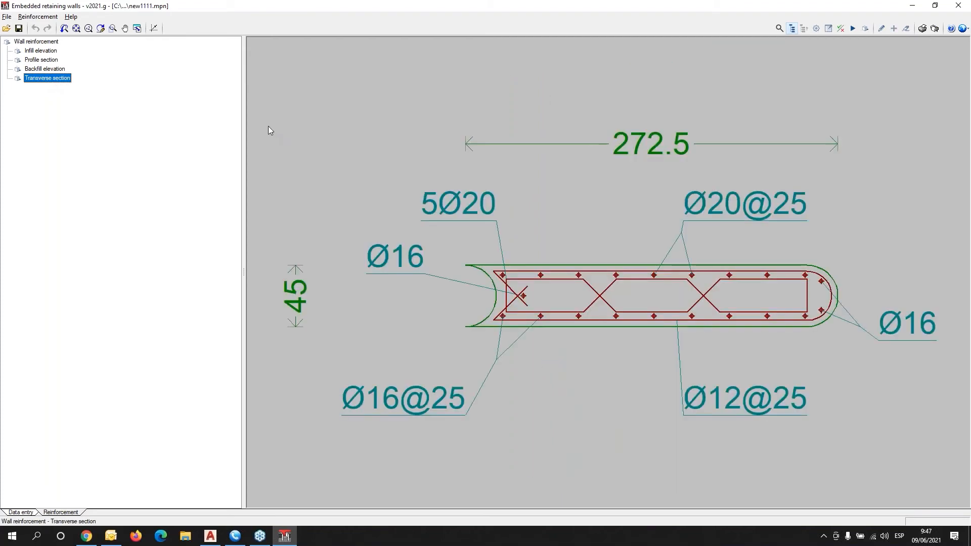
pyautogui.click(840, 29)
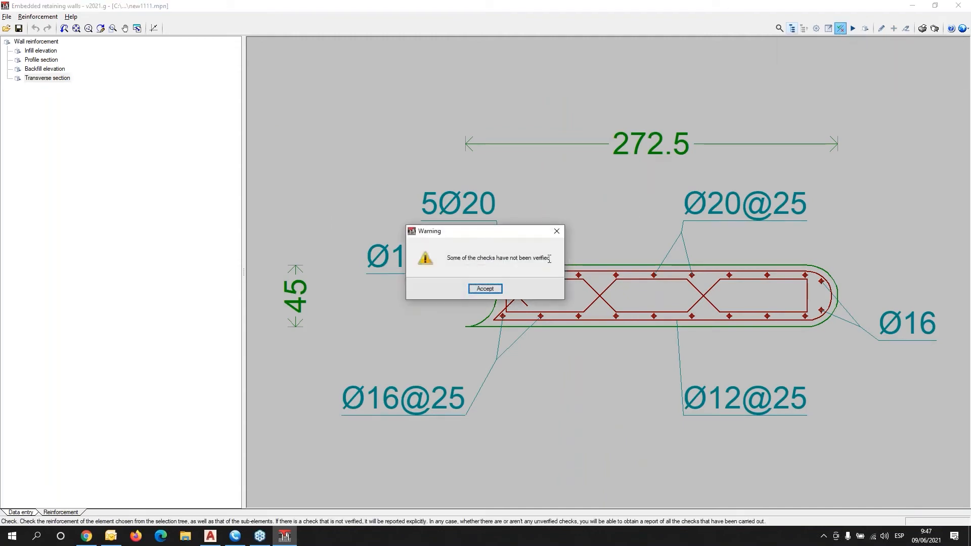
# Review the full code checks report (flexure at -4.80 m, Md 487.63 kN·m) and close it.
pyautogui.click(486, 289)
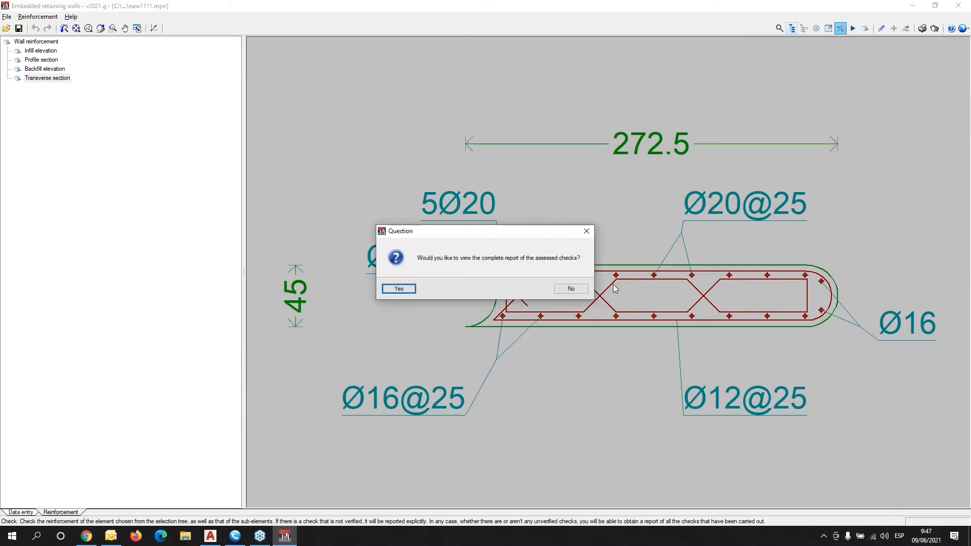
pyautogui.click(403, 289)
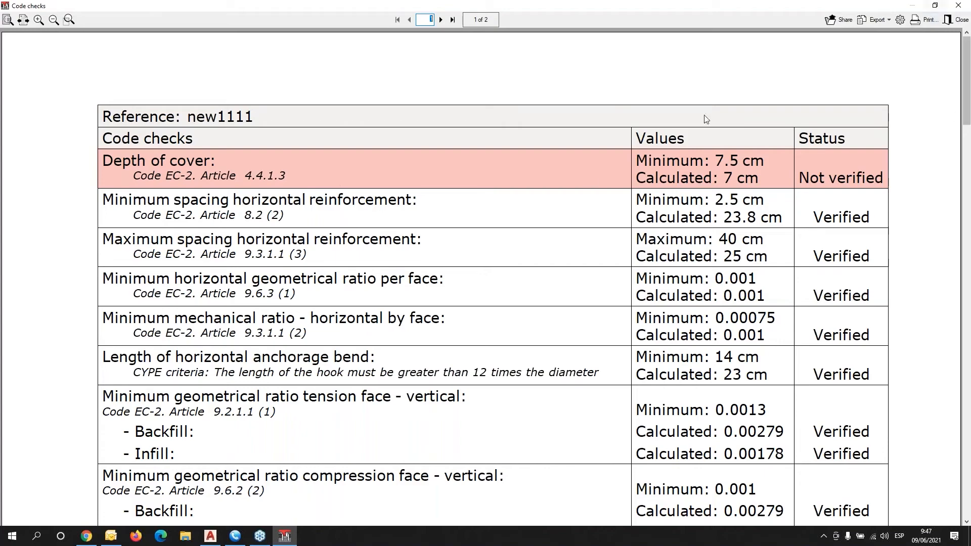
pyautogui.scroll(-5, 567, 199)
pyautogui.scroll(-9, 568, 200)
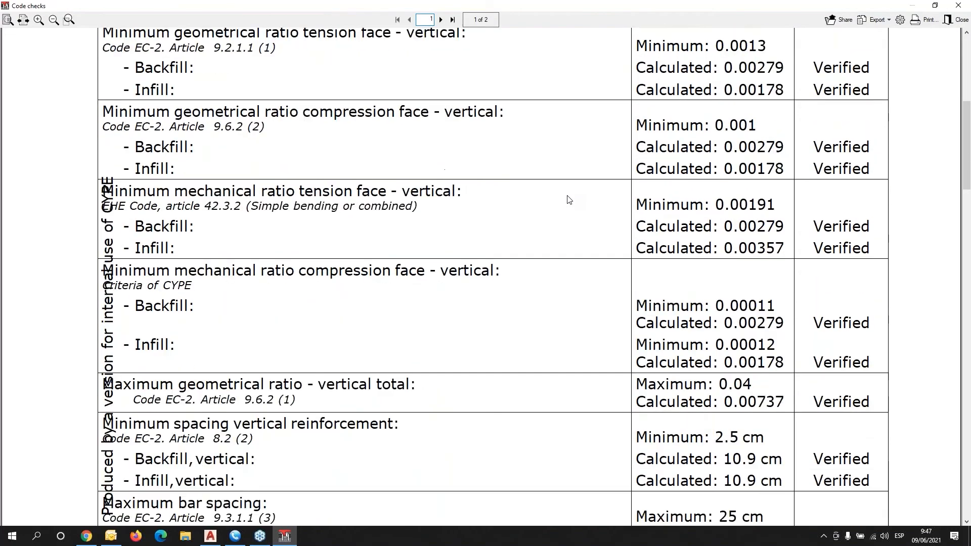
pyautogui.scroll(-12, 567, 198)
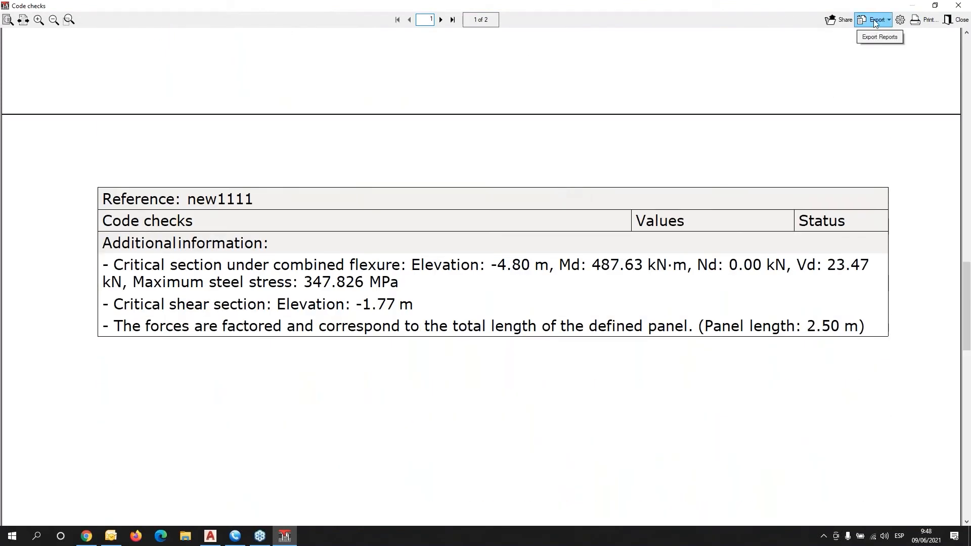
pyautogui.click(874, 21)
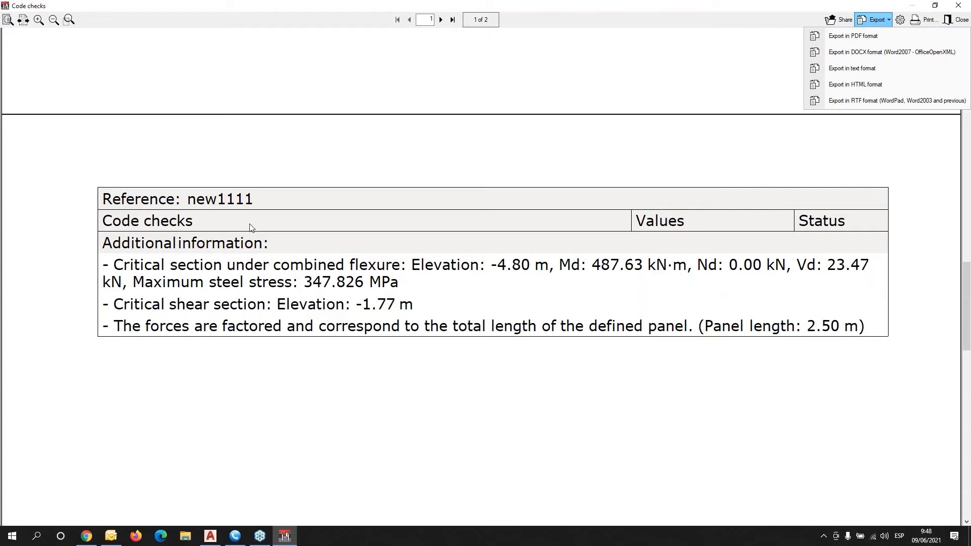
pyautogui.scroll(-3, 169, 238)
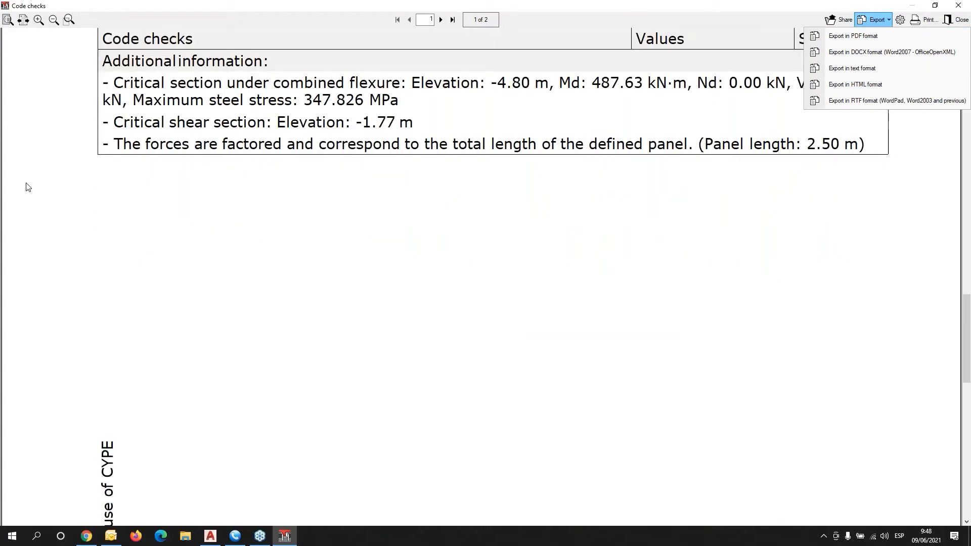
pyautogui.click(958, 5)
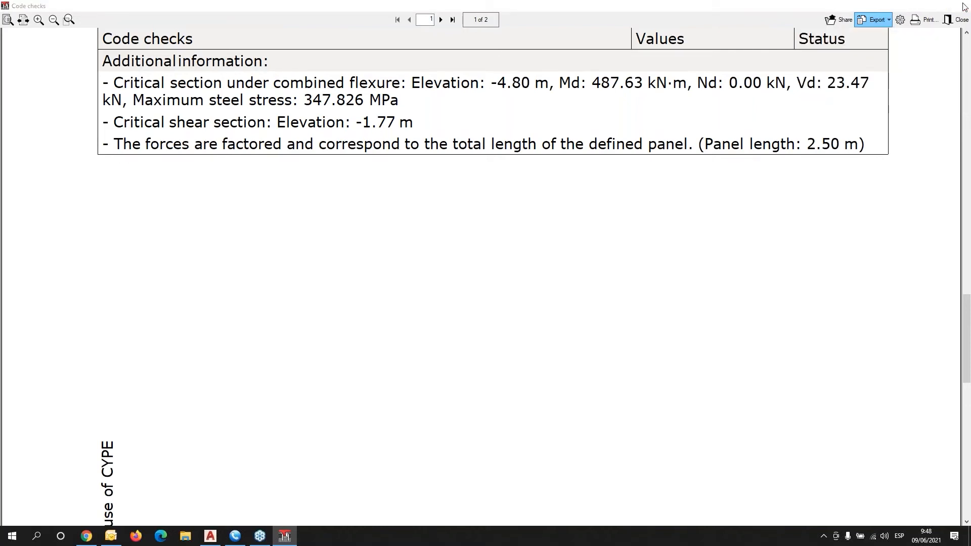
pyautogui.click(959, 5)
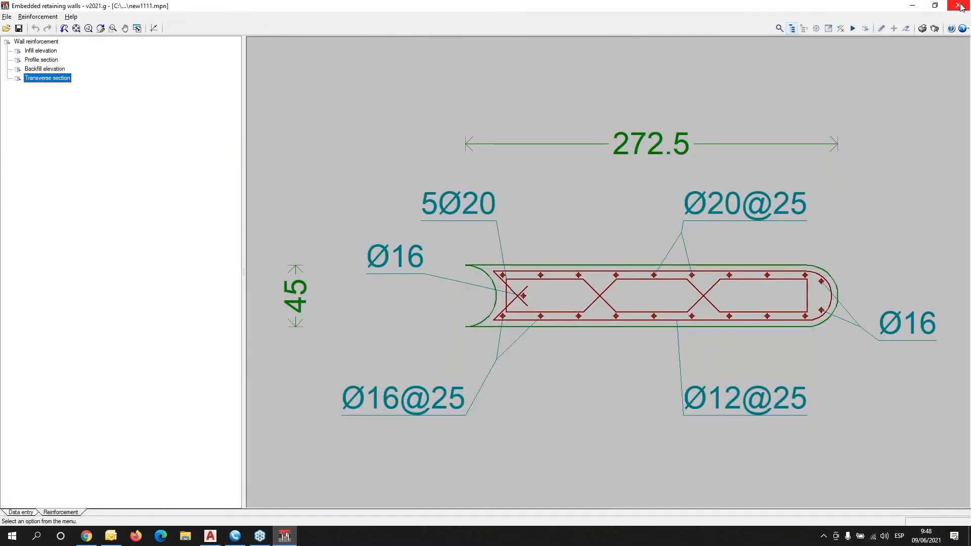
# Generate the full project report from Data entry, including the global stability check.
pyautogui.click(28, 510)
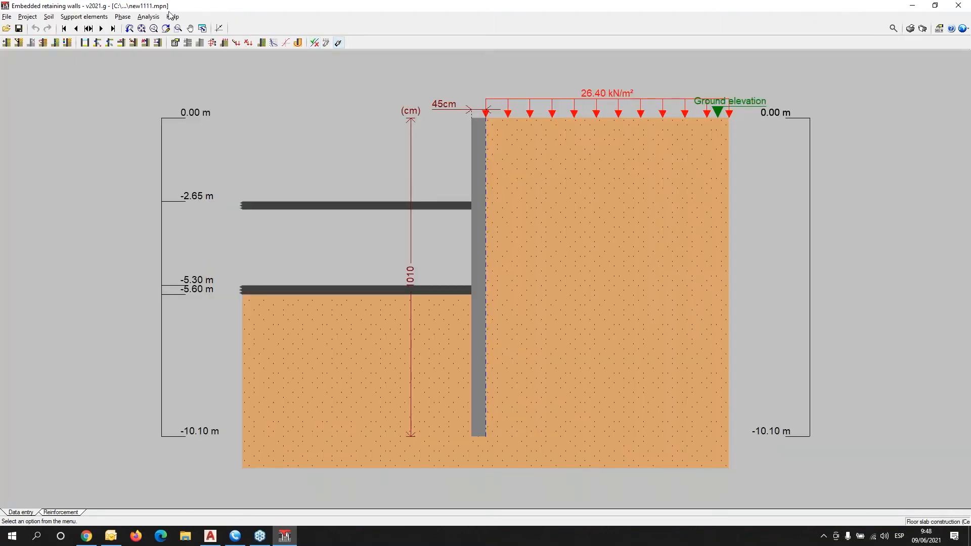
pyautogui.click(909, 28)
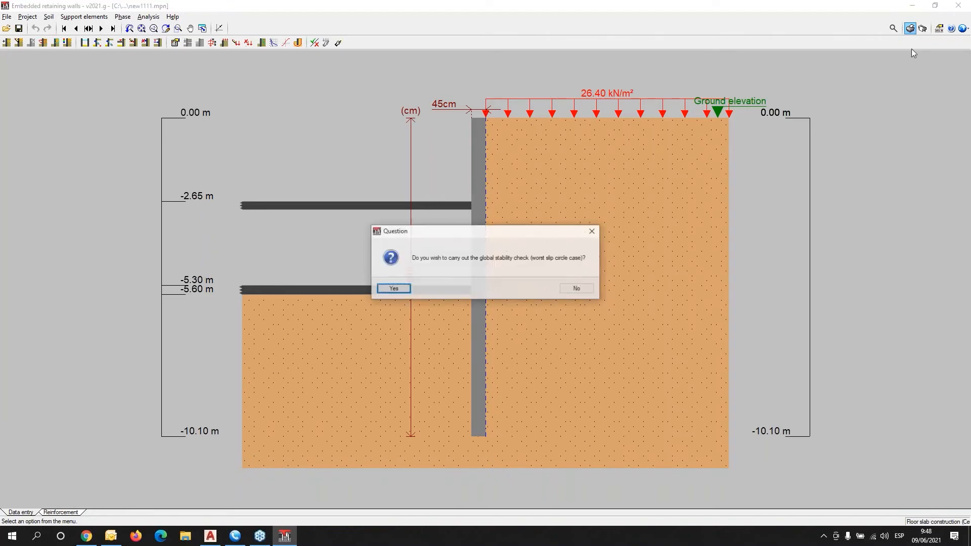
pyautogui.click(393, 289)
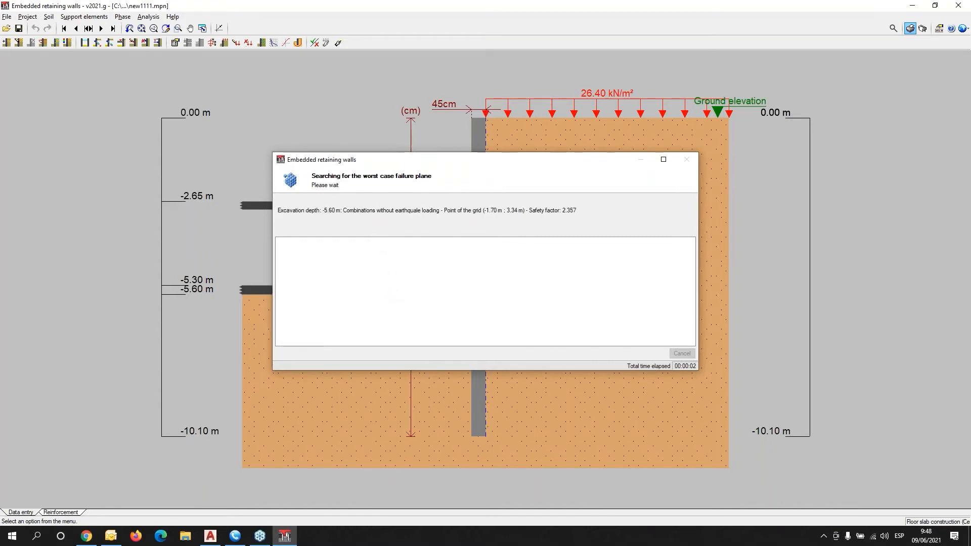
pyautogui.click(485, 290)
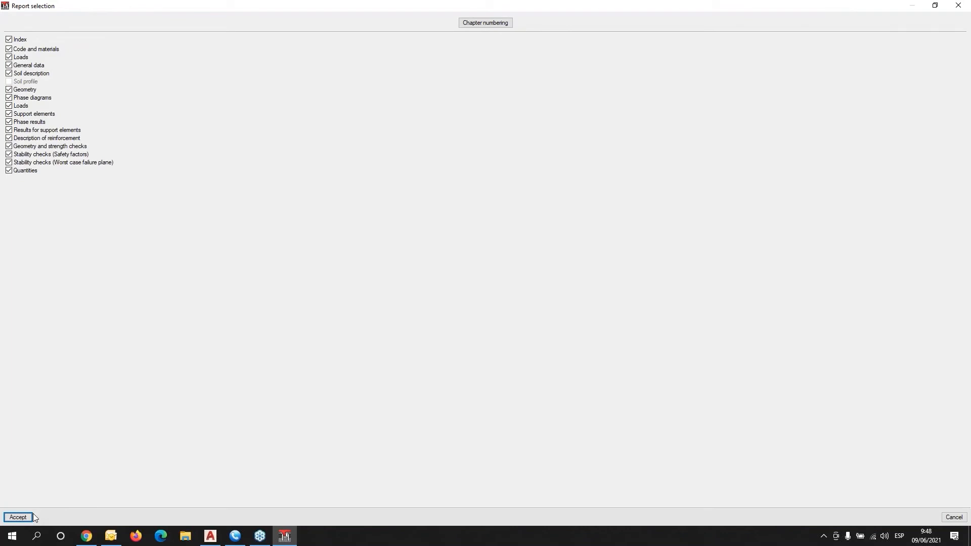
pyautogui.click(30, 517)
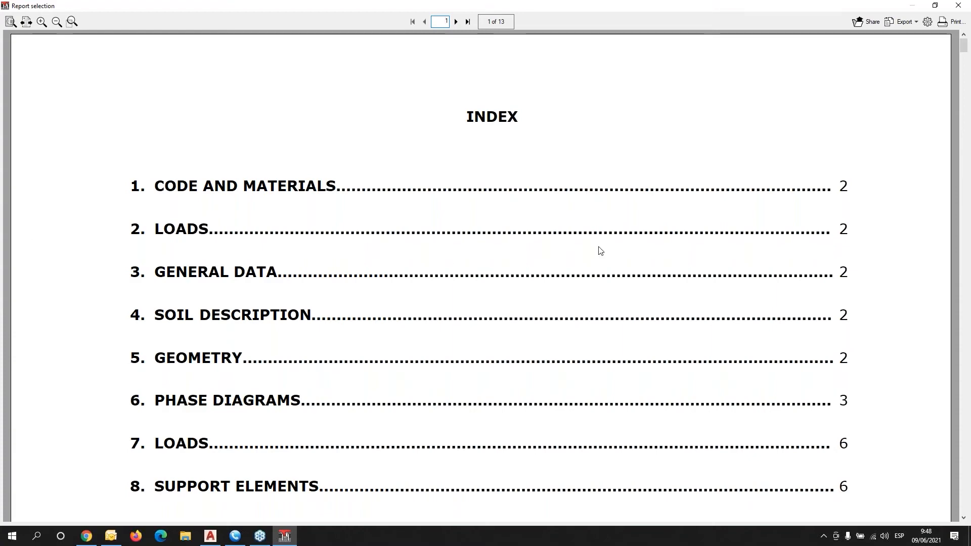
# Scroll the report from page 5 to page 6's Loads and Support elements tables.
pyautogui.scroll(-7, 598, 249)
pyautogui.scroll(-6, 604, 239)
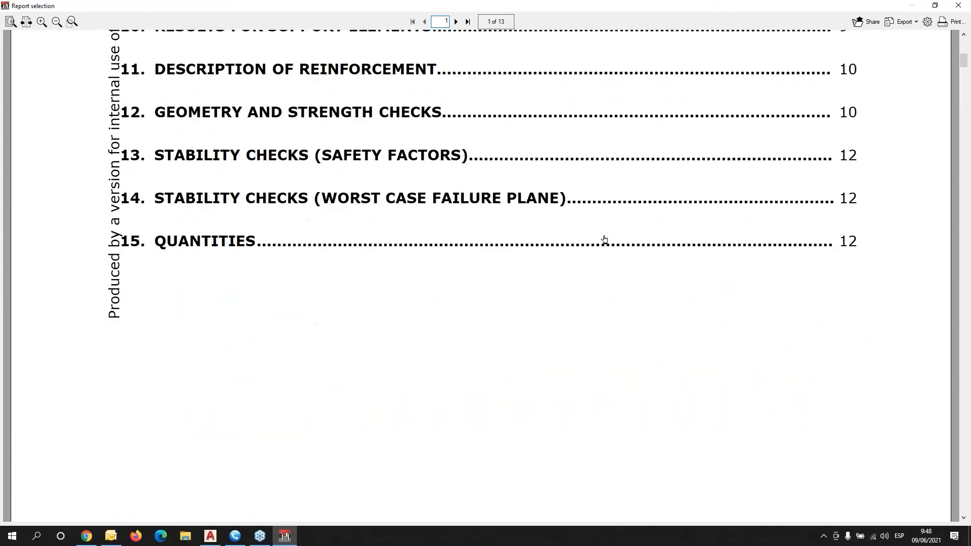
pyautogui.scroll(-10, 604, 239)
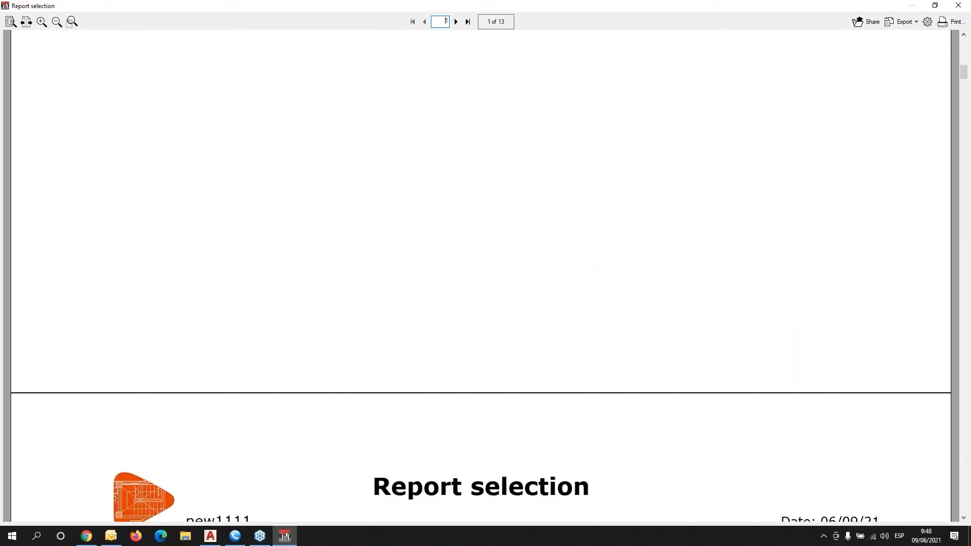
pyautogui.scroll(-5, 480, 276)
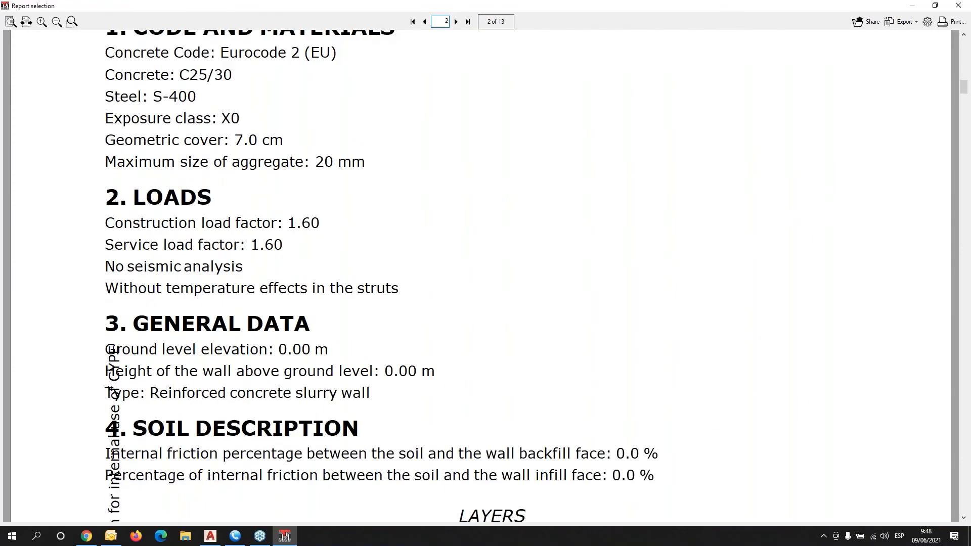
pyautogui.scroll(-5, 480, 276)
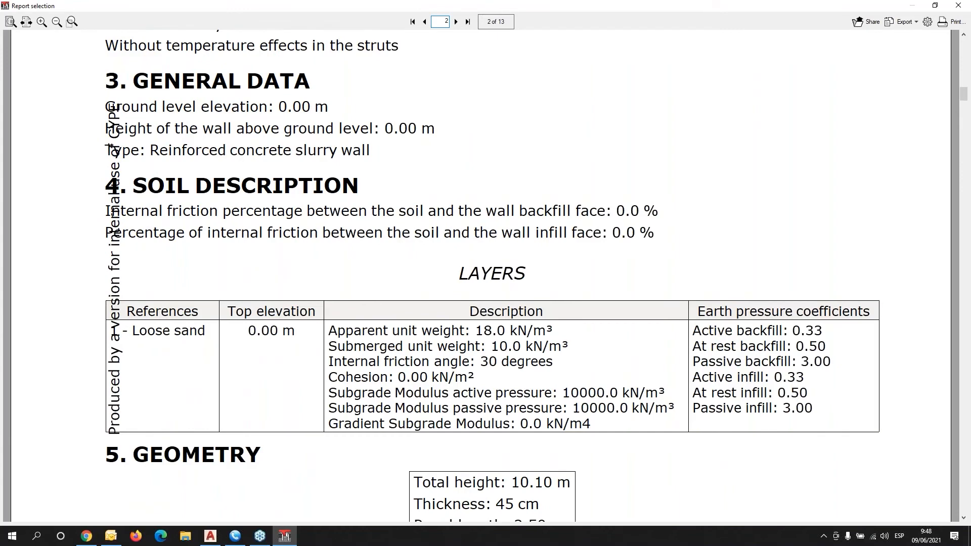
pyautogui.scroll(-10, 481, 275)
pyautogui.scroll(-5, 480, 276)
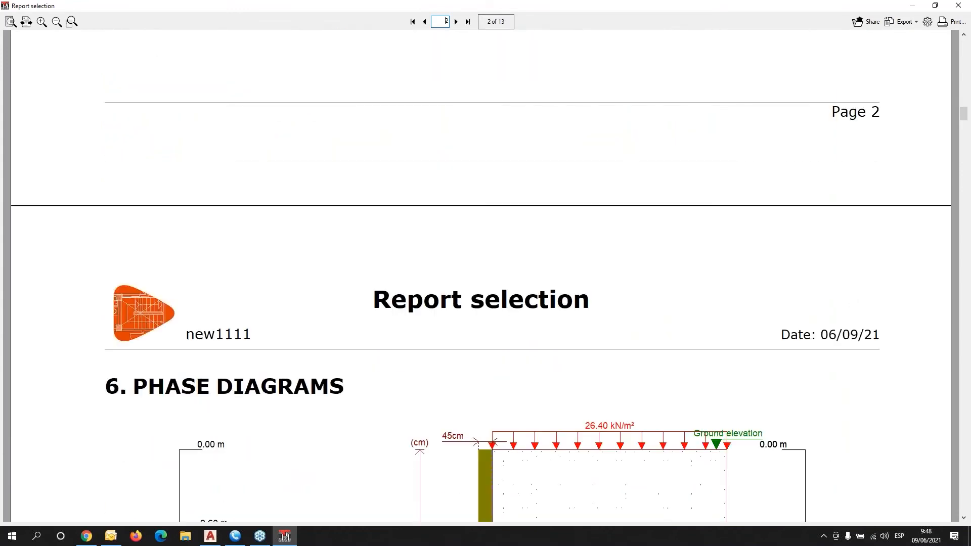
pyautogui.scroll(-11, 481, 275)
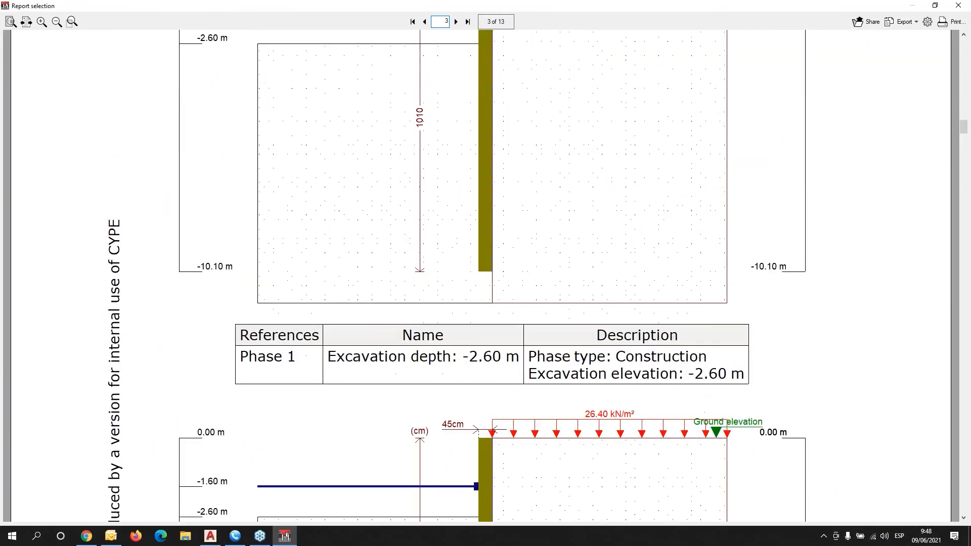
pyautogui.scroll(-10, 480, 276)
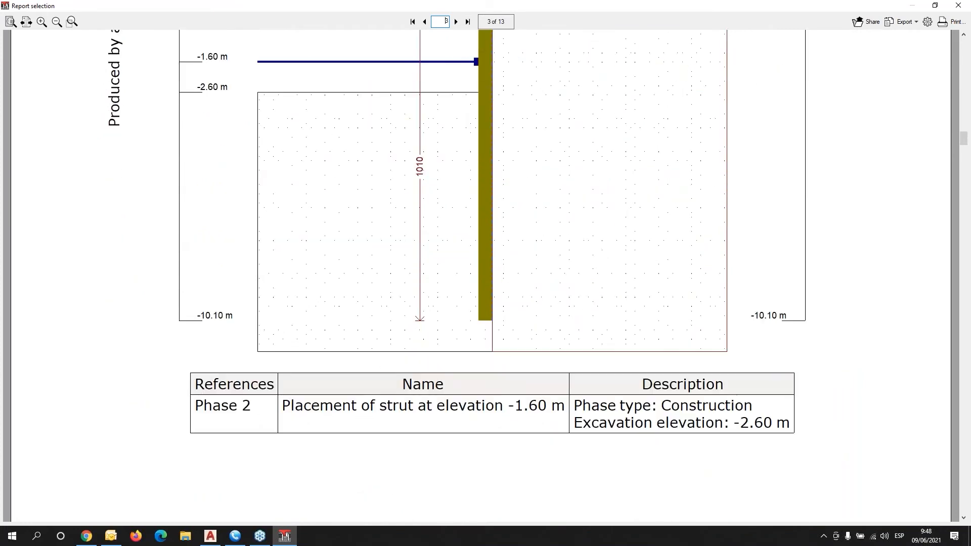
pyautogui.scroll(-10, 481, 275)
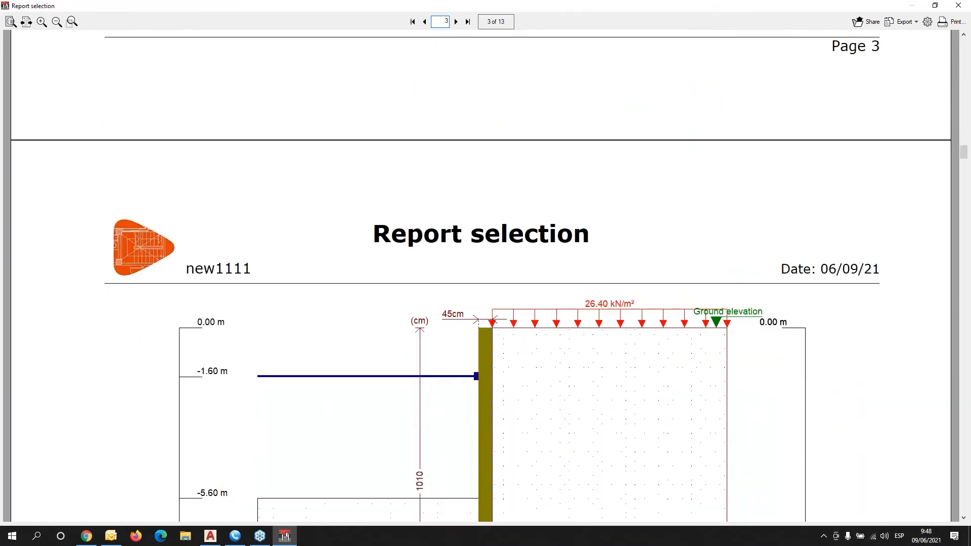
pyautogui.scroll(-5, 498, 238)
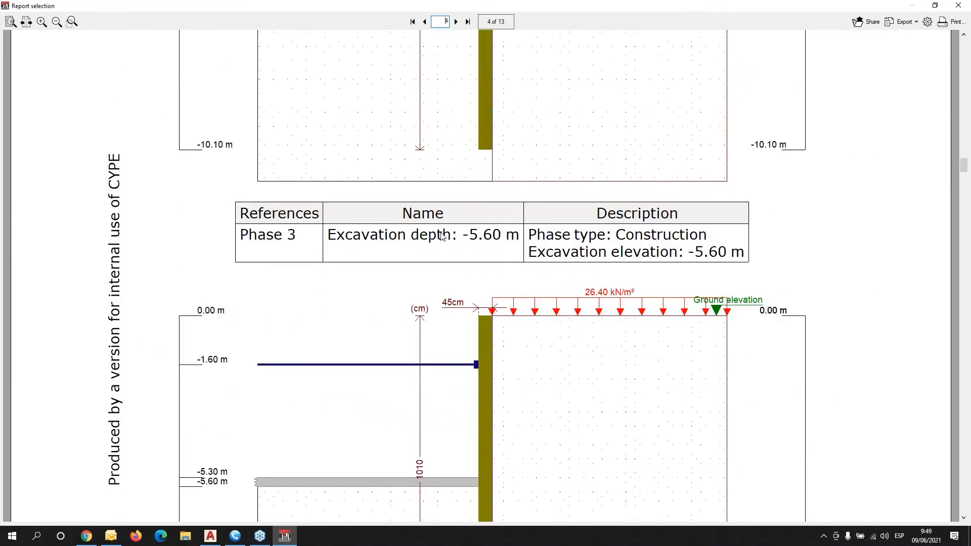
pyautogui.scroll(-1, 442, 238)
pyautogui.scroll(-15, 443, 243)
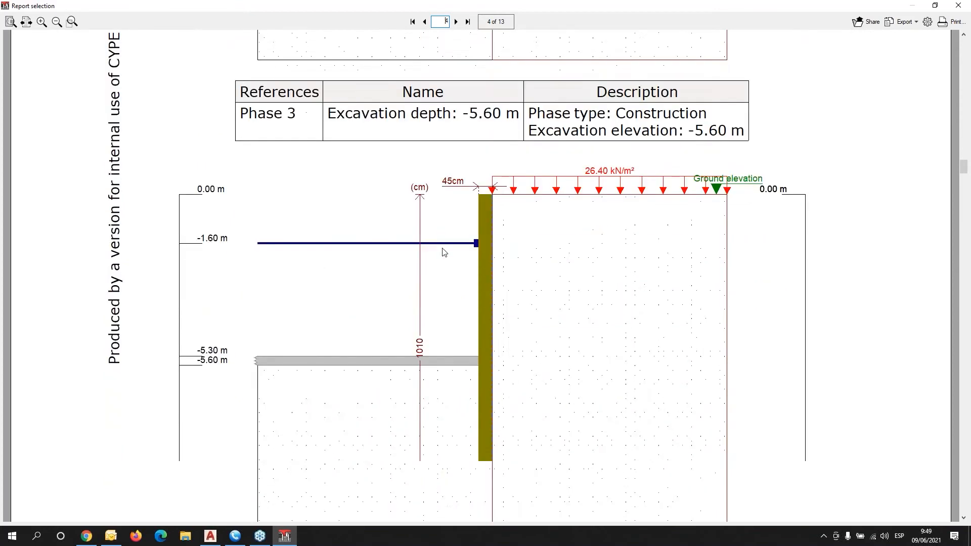
pyautogui.scroll(-20, 444, 250)
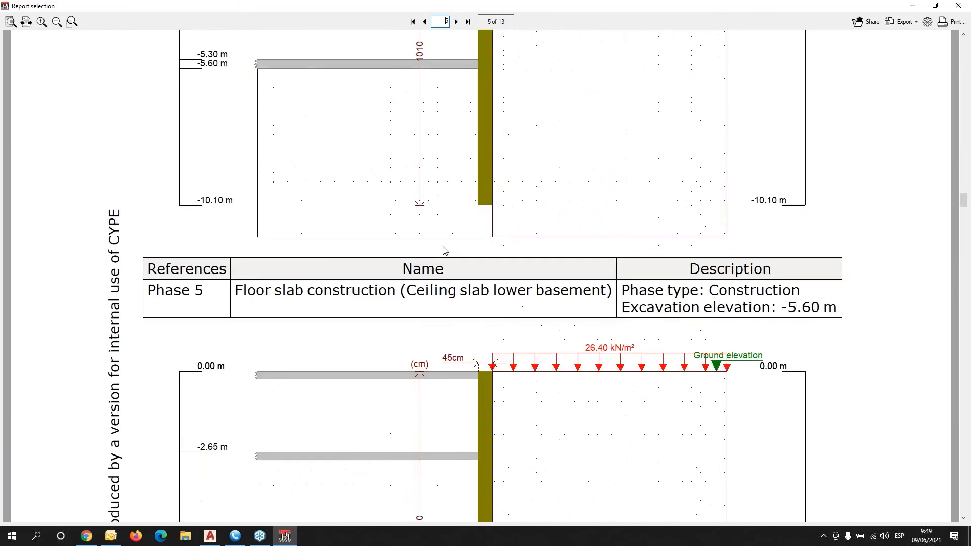
pyautogui.scroll(-6, 445, 251)
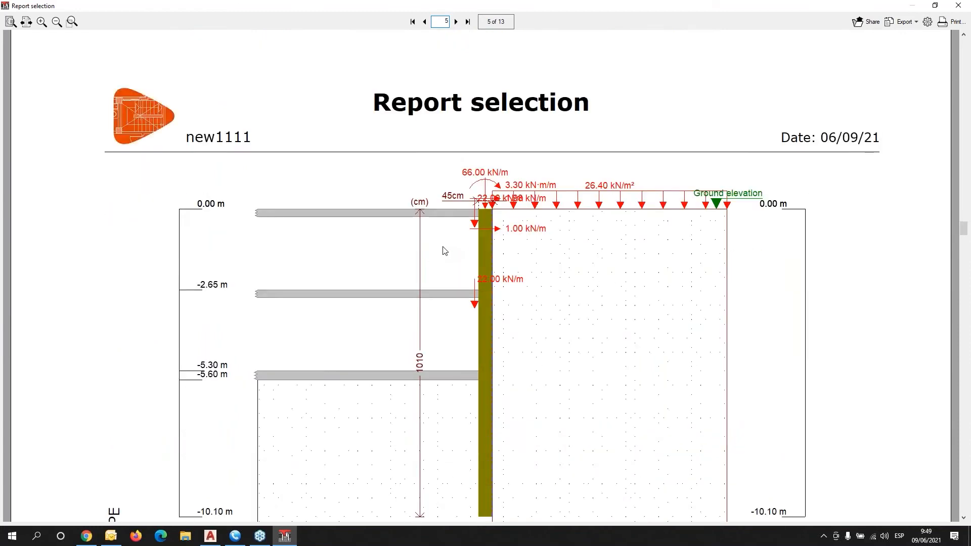
pyautogui.scroll(-12, 445, 251)
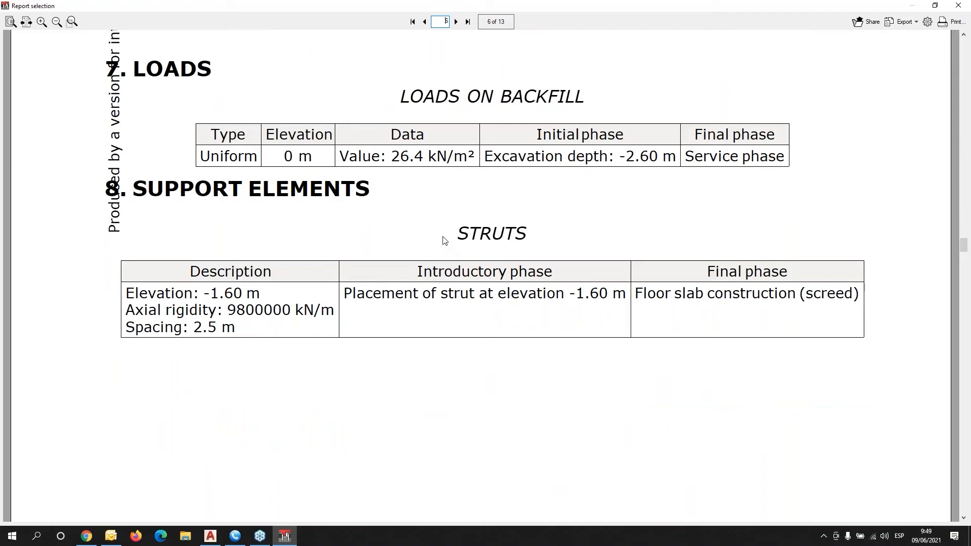
# Scroll through the phase results, then jump to page 13 of 13 with the bar schedule.
pyautogui.scroll(-12, 438, 294)
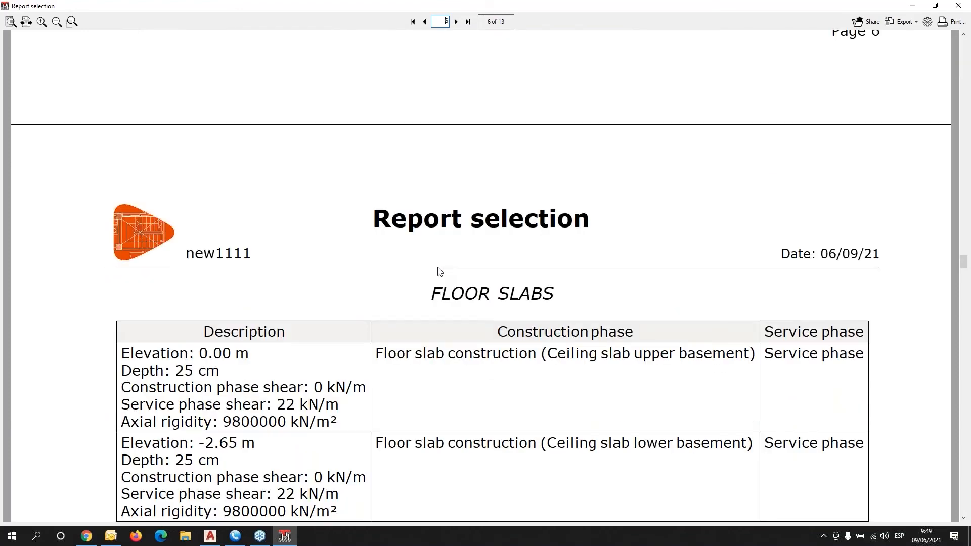
pyautogui.scroll(-6, 439, 271)
pyautogui.scroll(-1, 439, 272)
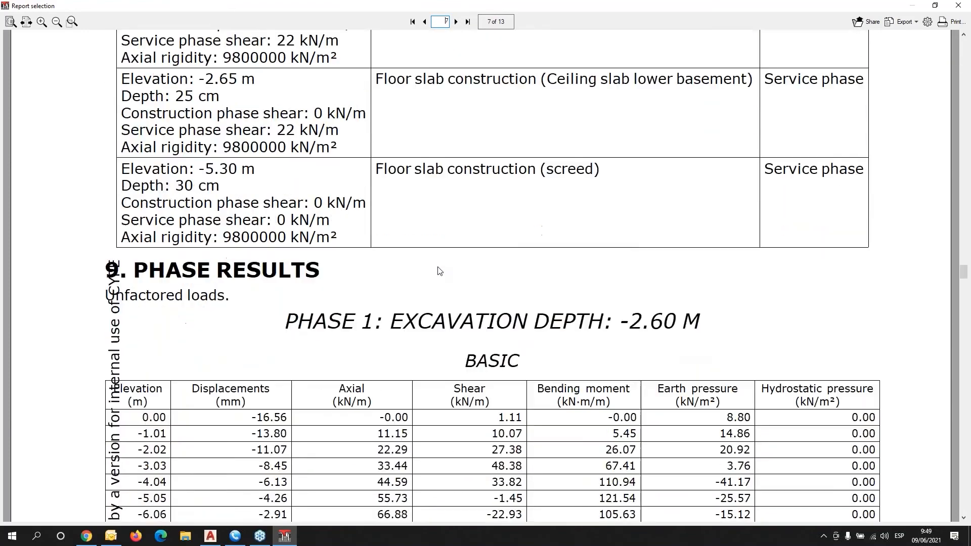
pyautogui.scroll(-4, 439, 271)
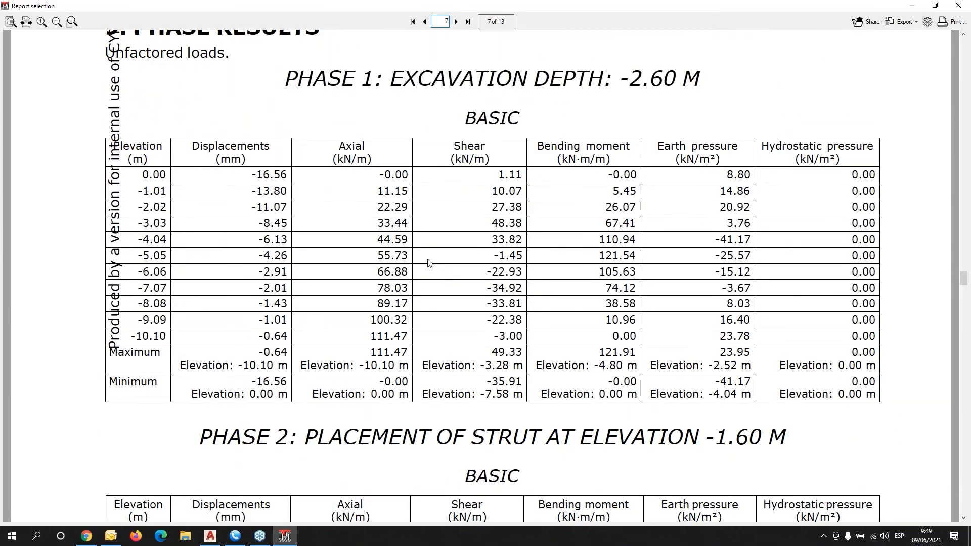
pyautogui.scroll(1, 428, 262)
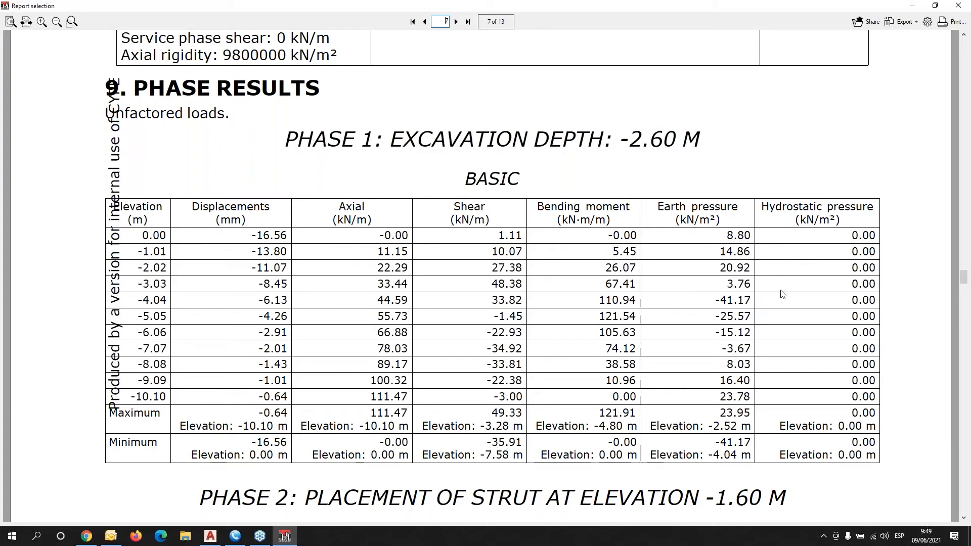
pyautogui.scroll(-5, 778, 284)
pyautogui.scroll(-10, 778, 286)
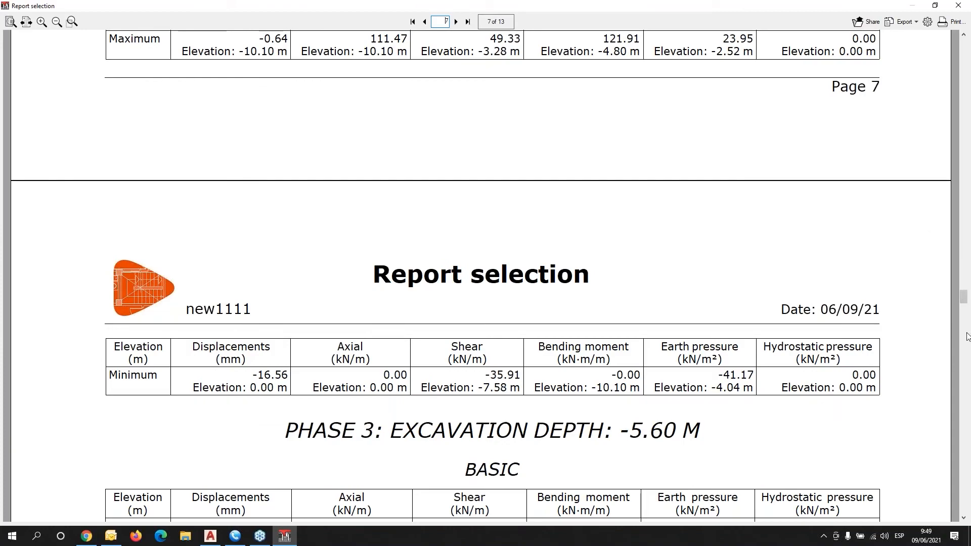
pyautogui.moveTo(963, 299); pyautogui.dragTo(967, 483)
# Scroll to the Total with loss row and summary: 1040.55 kg S-400, 11.36 m³ C25/30.
pyautogui.scroll(3, 483, 316)
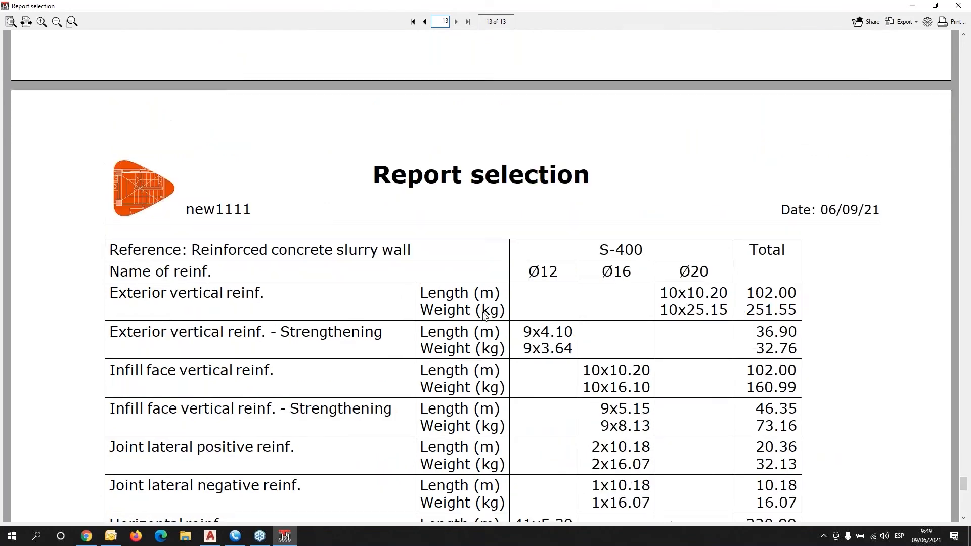
pyautogui.scroll(-3, 483, 316)
pyautogui.scroll(-3, 482, 316)
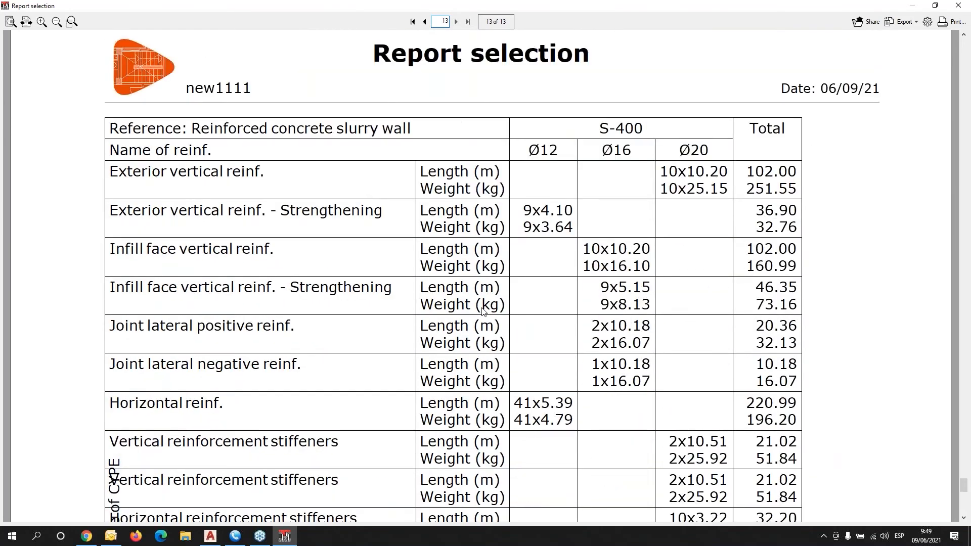
pyautogui.scroll(1, 457, 260)
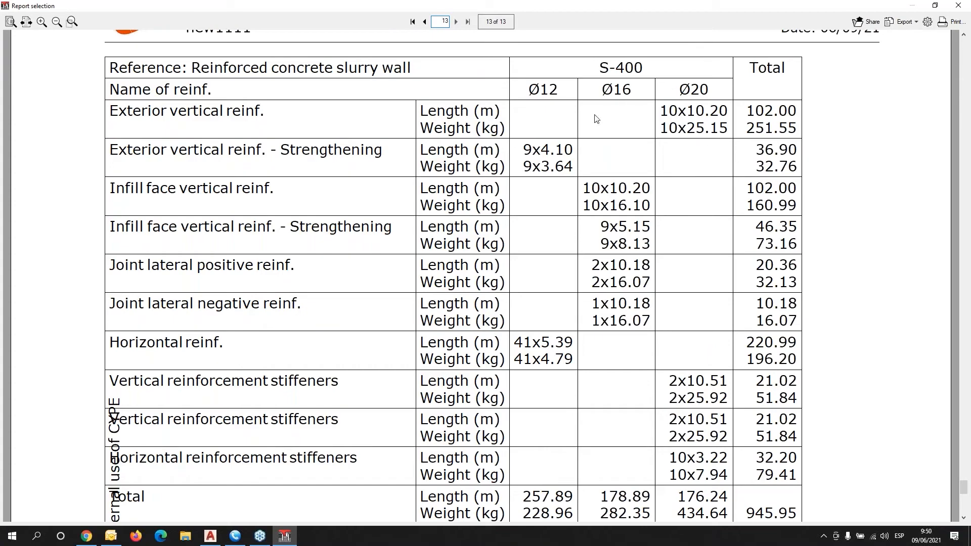
pyautogui.scroll(-4, 676, 130)
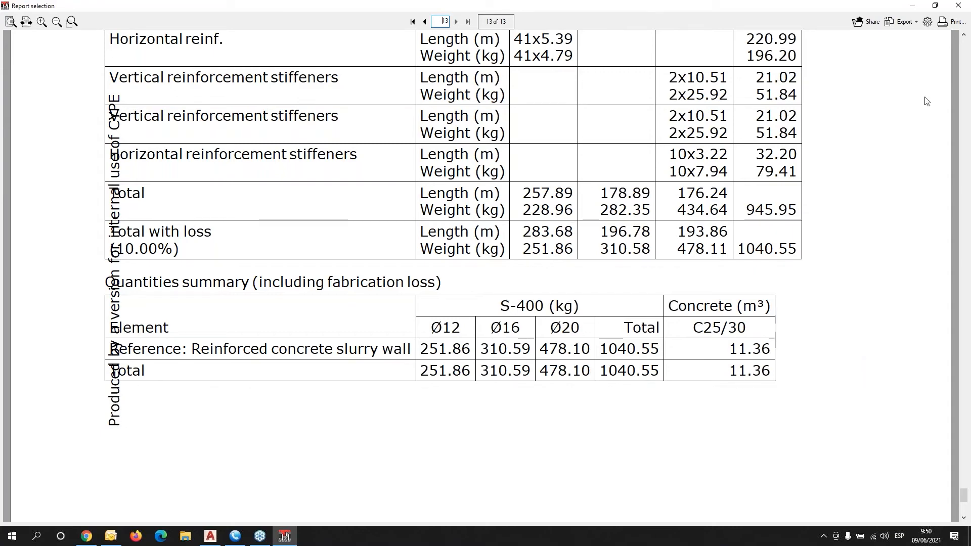
# Close the report, run the global stability check, acknowledge the warning, and add a new wall drawing.
pyautogui.click(960, 11)
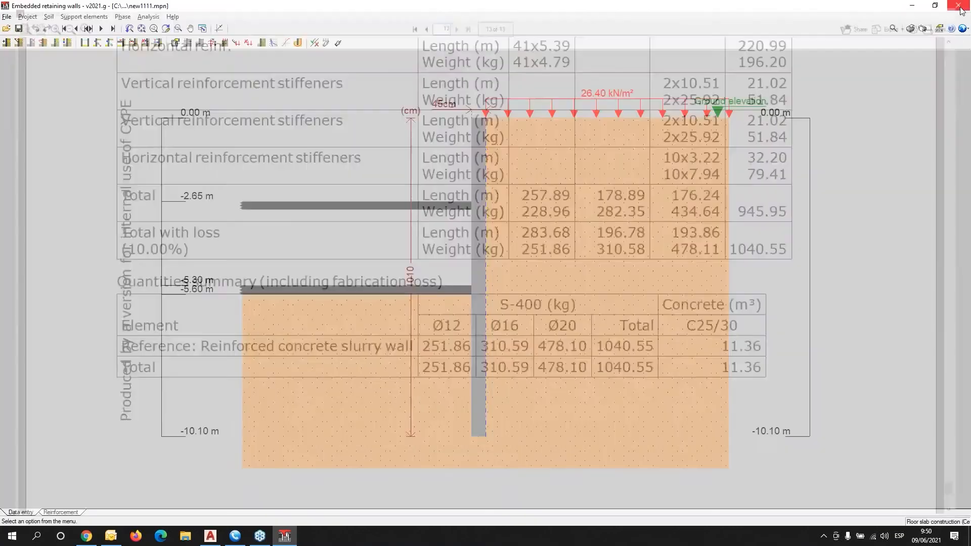
pyautogui.click(922, 29)
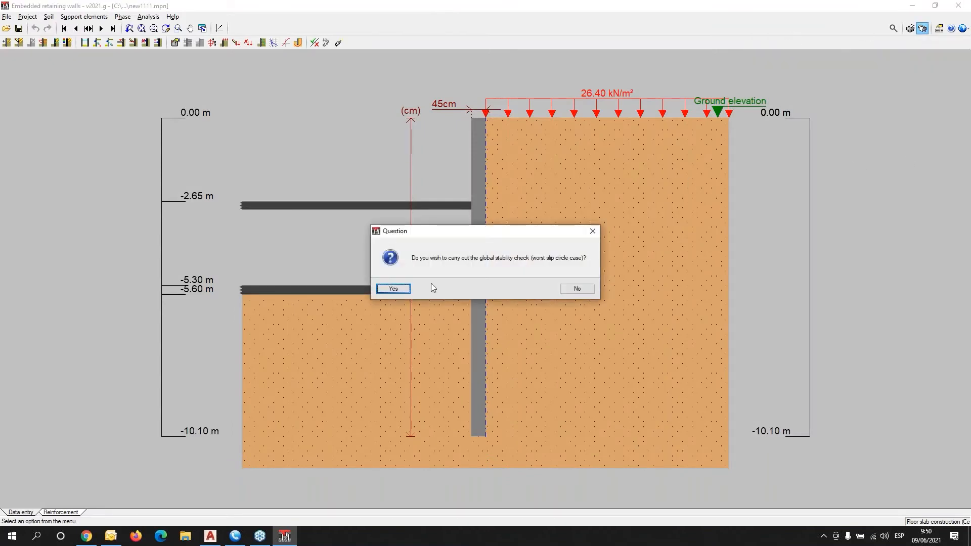
pyautogui.click(393, 290)
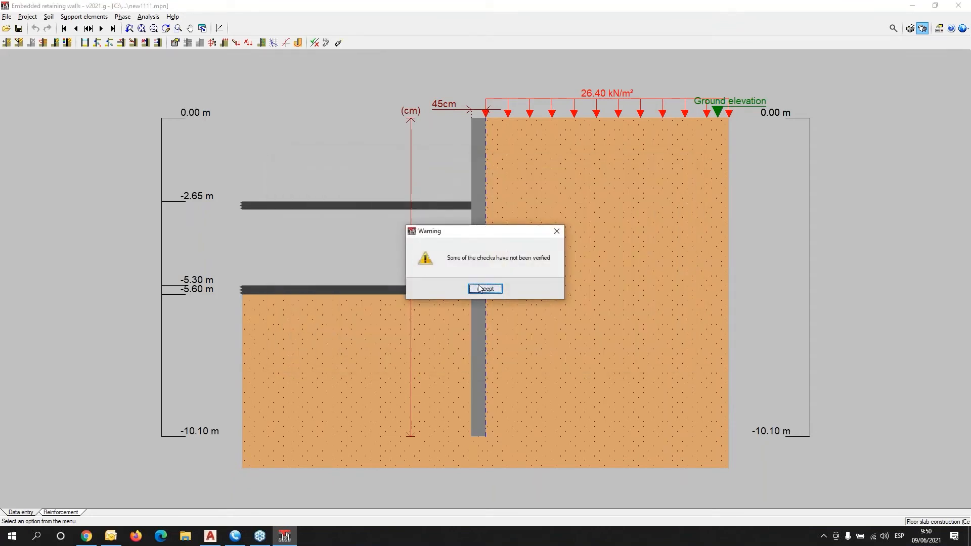
pyautogui.click(477, 288)
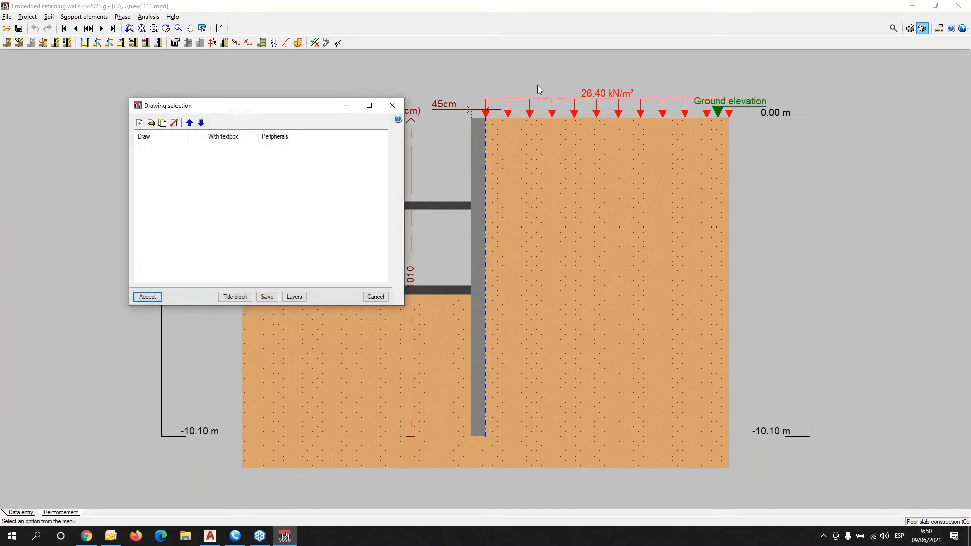
pyautogui.moveTo(208, 110); pyautogui.dragTo(246, 137)
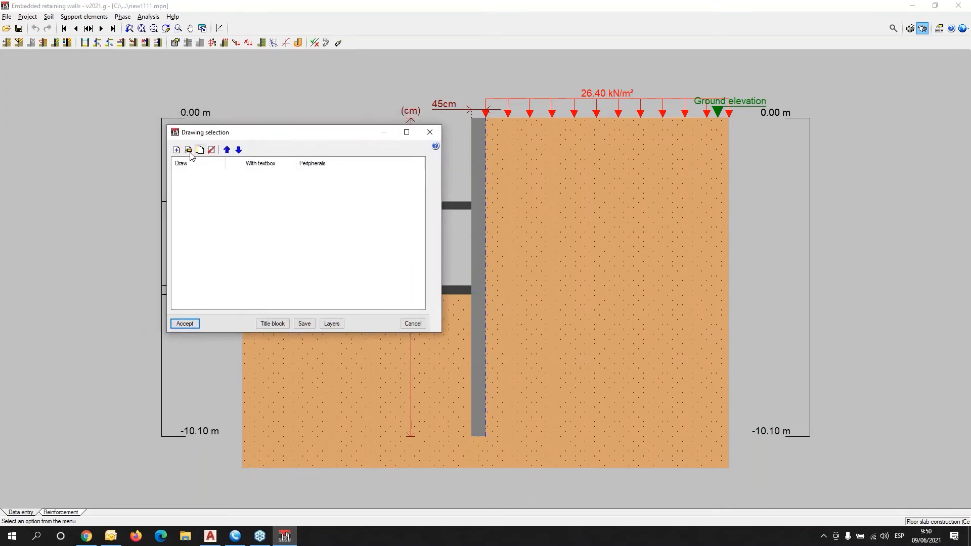
pyautogui.click(177, 150)
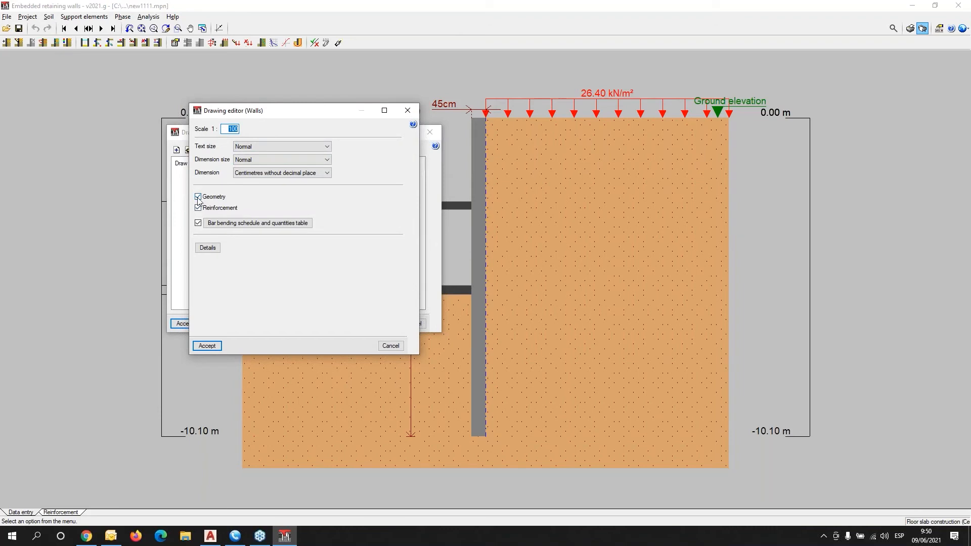
# Assign construction detail CCP608 (dowels, waffle slab) to the new drawing from the detail library.
pyautogui.click(208, 247)
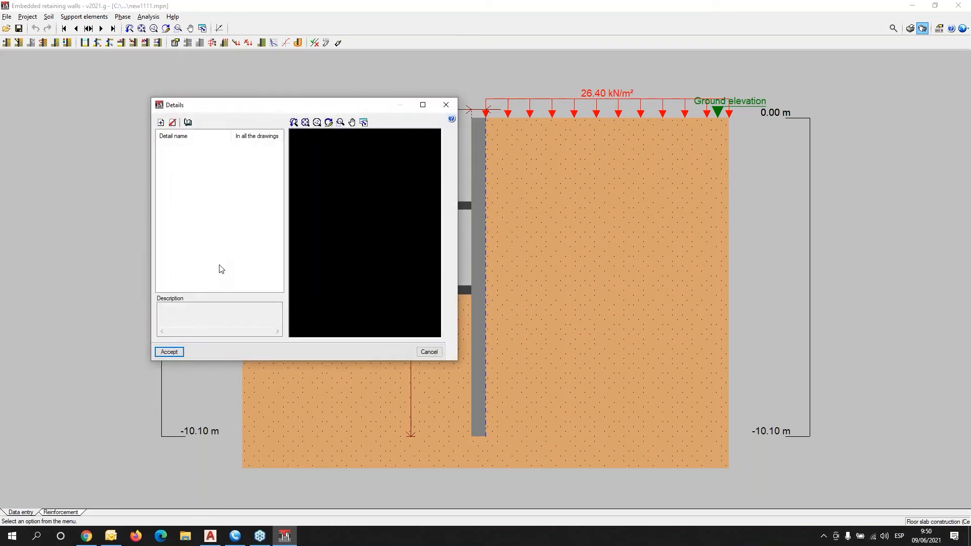
pyautogui.click(161, 122)
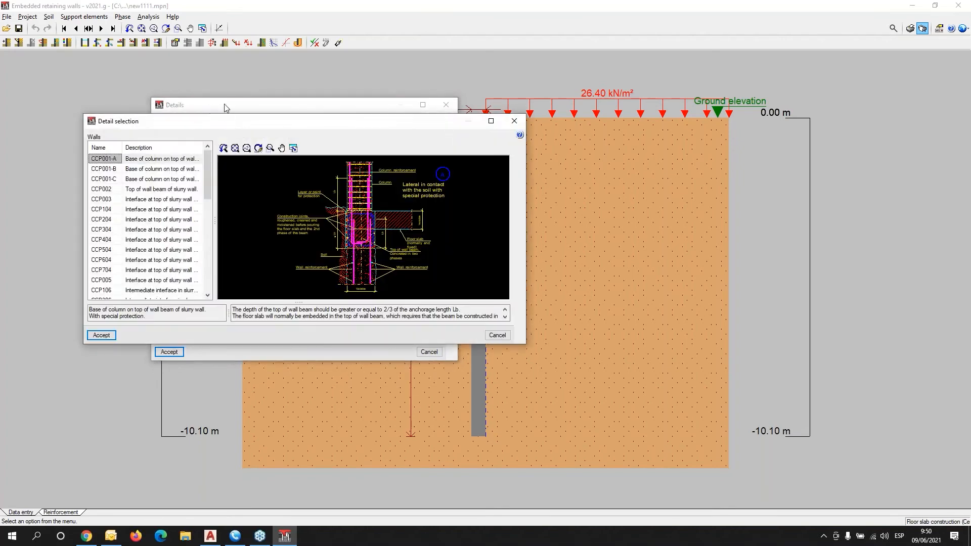
pyautogui.moveTo(293, 127); pyautogui.dragTo(677, 118)
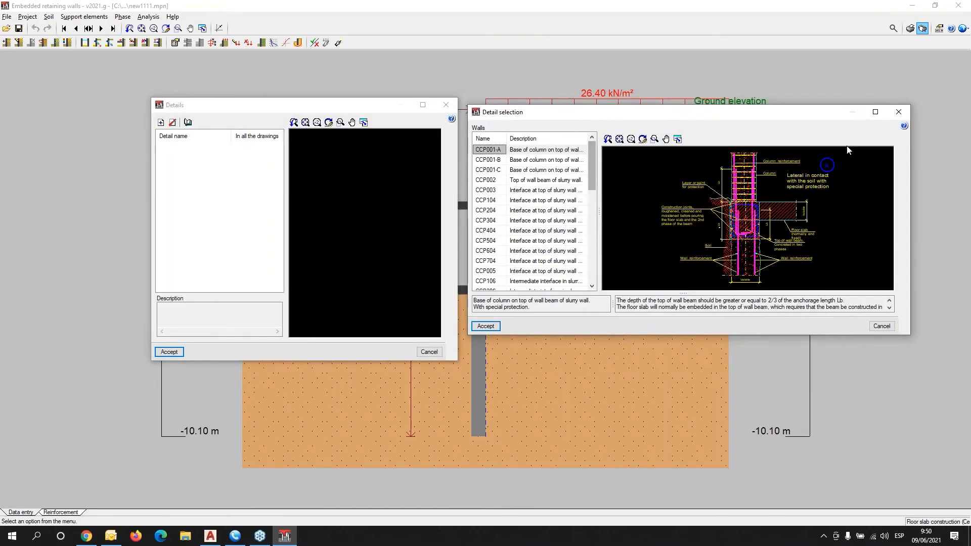
pyautogui.click(875, 112)
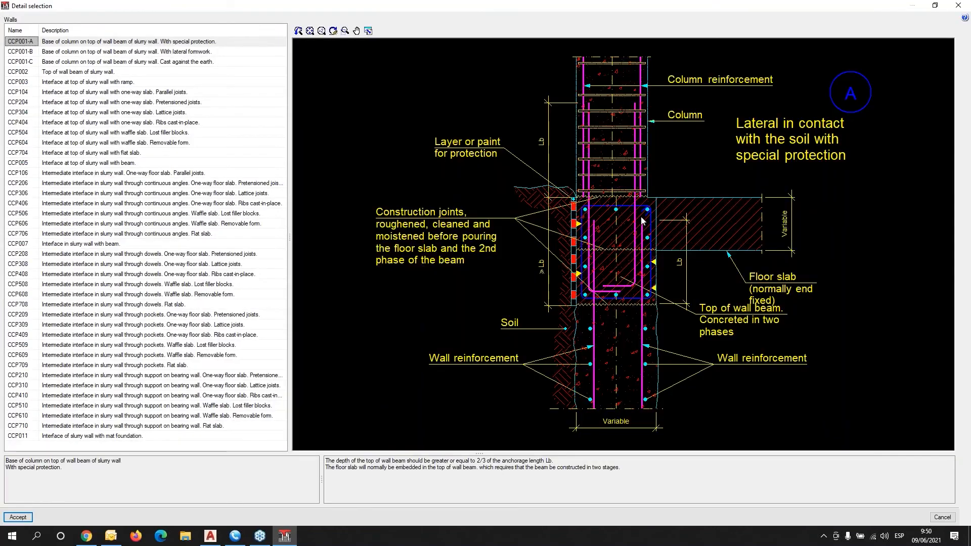
pyautogui.click(86, 74)
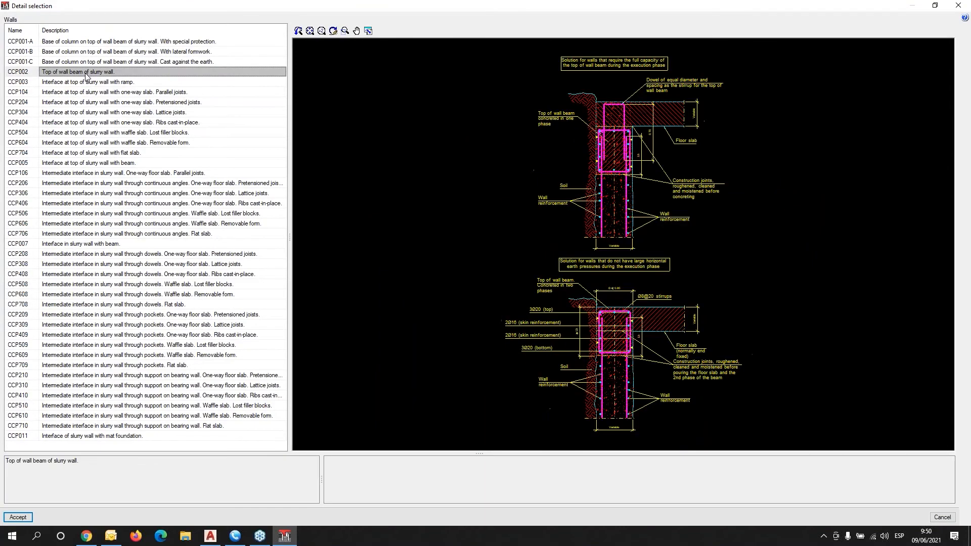
pyautogui.click(124, 194)
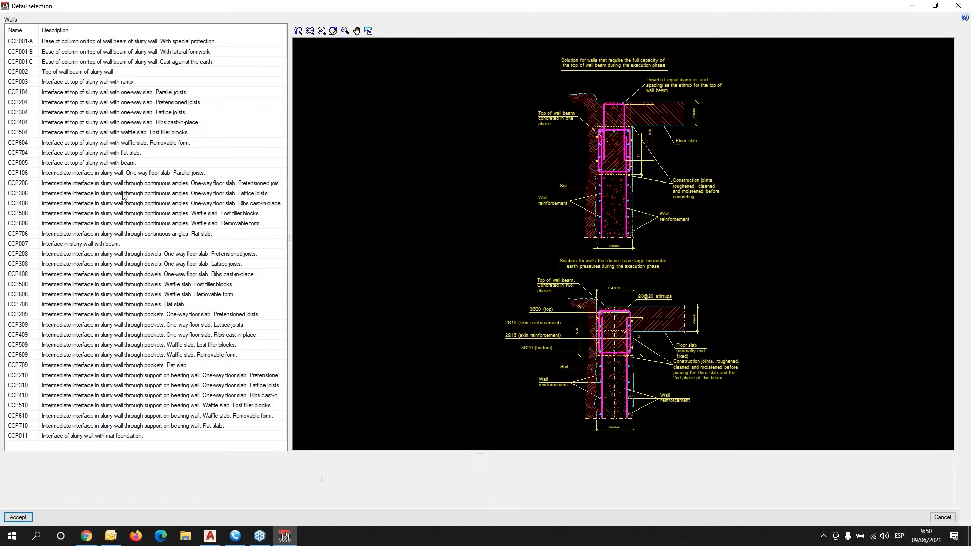
pyautogui.click(135, 296)
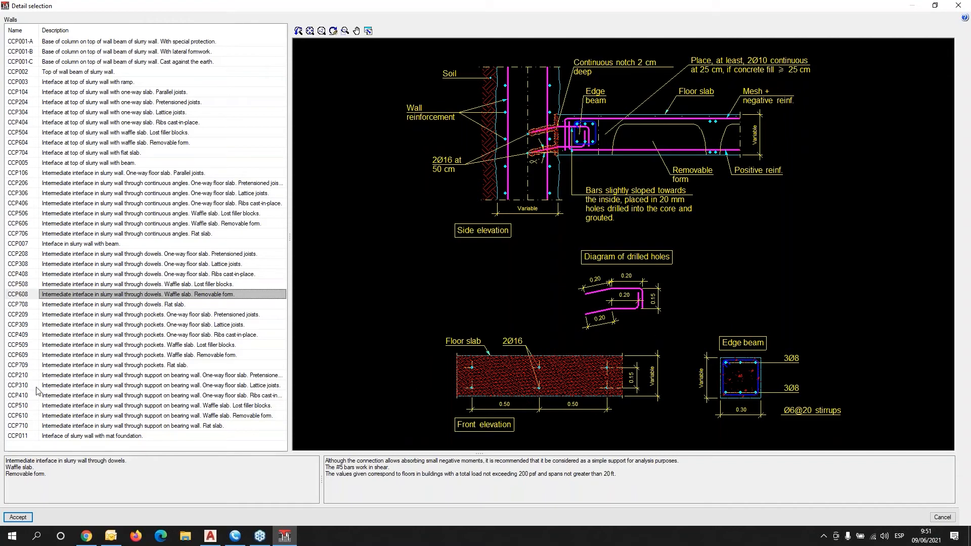
pyautogui.click(18, 518)
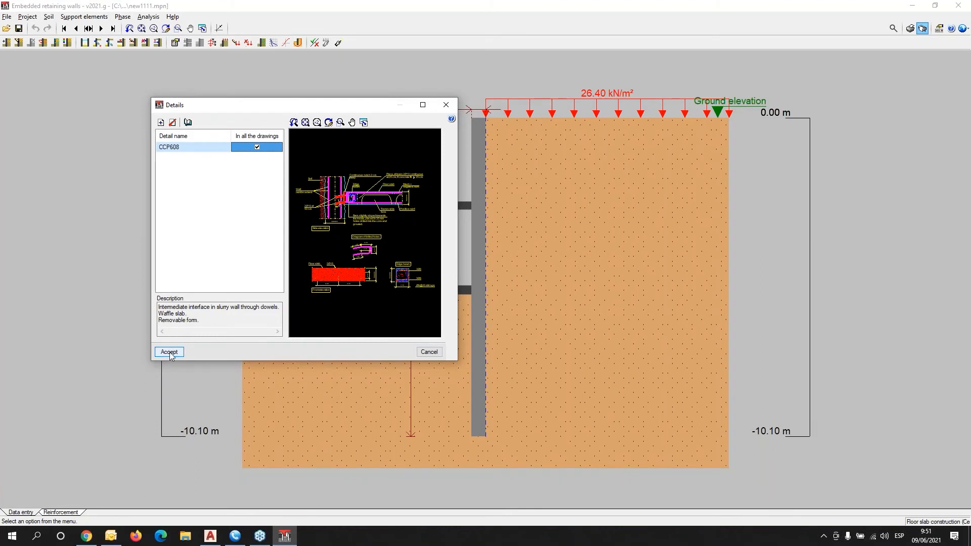
pyautogui.click(169, 351)
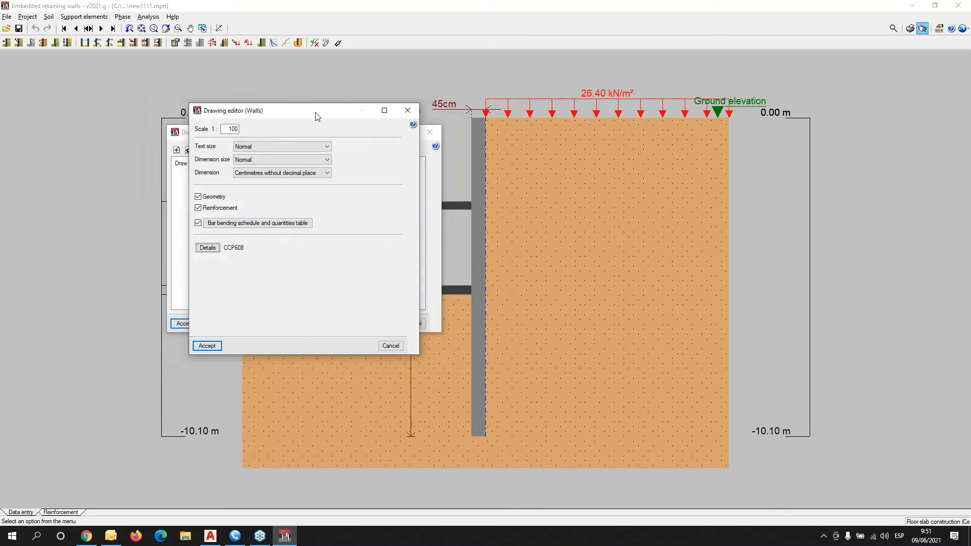
# Accept the wall drawing settings with the CYPE title block and DWG output.
pyautogui.moveTo(316, 116); pyautogui.dragTo(608, 125)
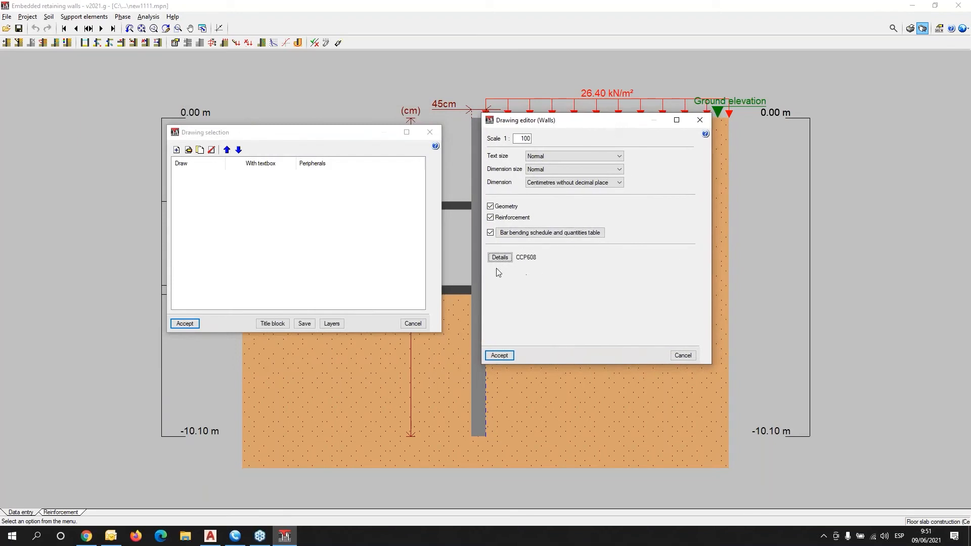
pyautogui.click(490, 354)
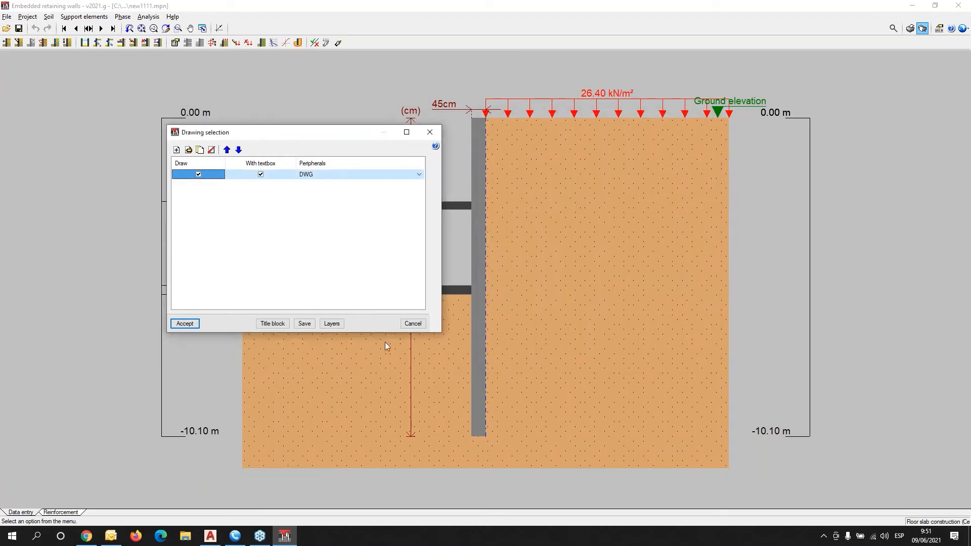
pyautogui.click(273, 323)
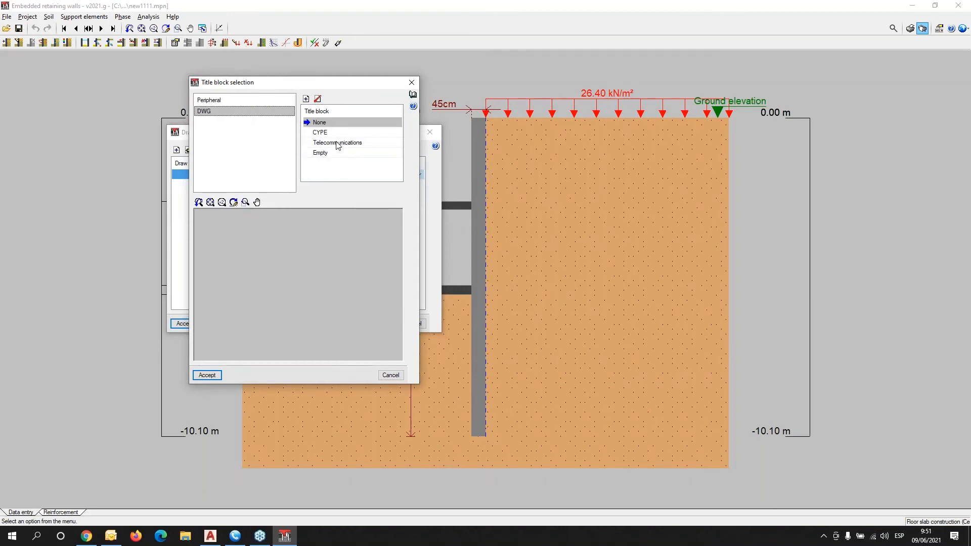
pyautogui.click(321, 134)
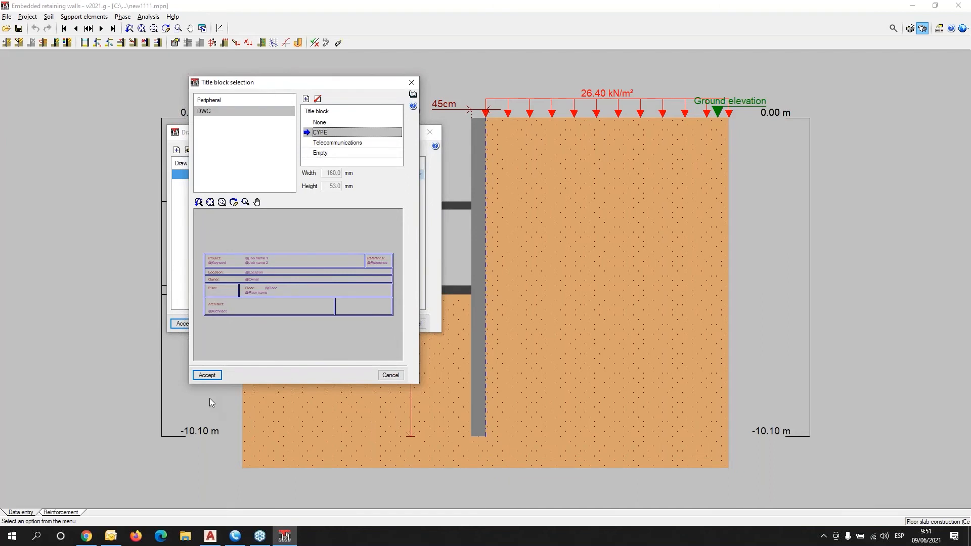
pyautogui.click(202, 378)
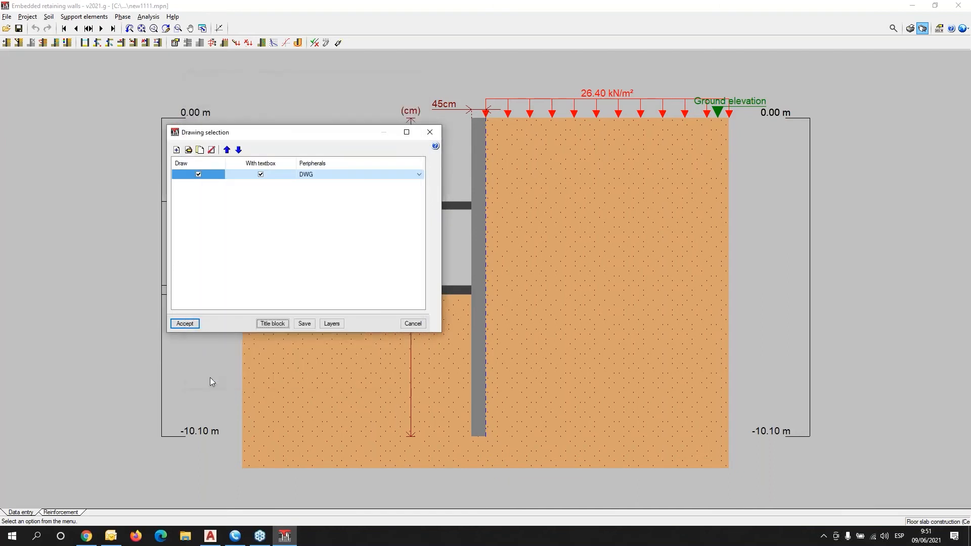
pyautogui.click(185, 324)
# Accept the fields, show all drawings in full detail, and inspect the first A3 sheet.
pyautogui.click(423, 375)
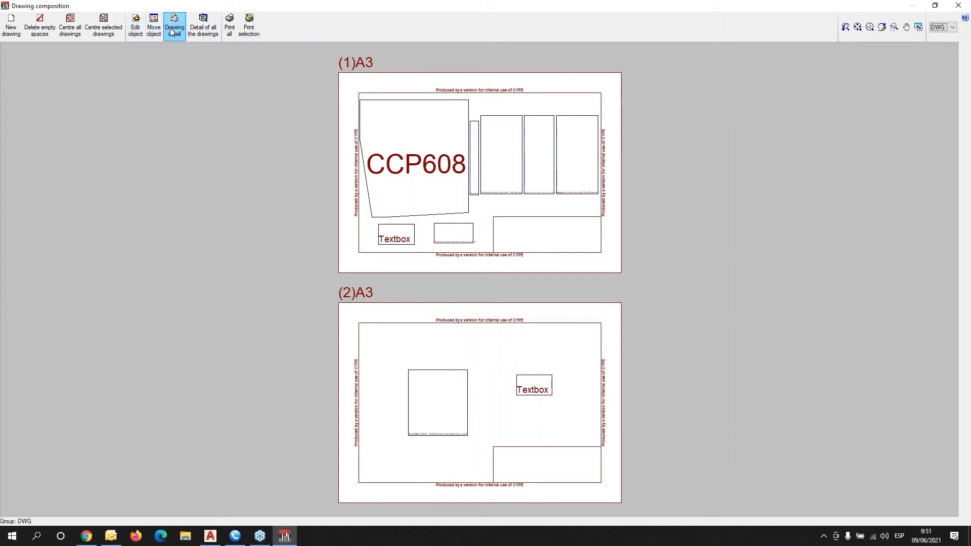
pyautogui.click(197, 32)
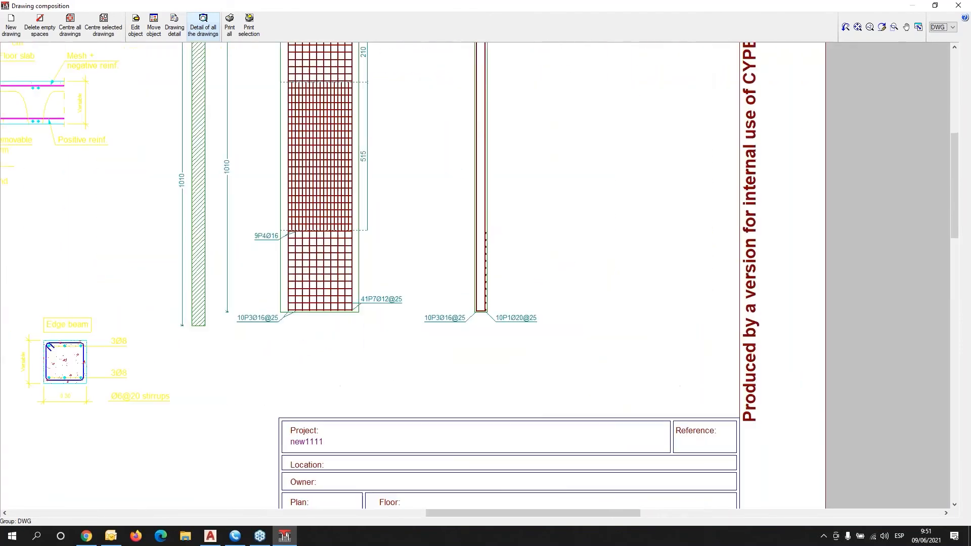
pyautogui.moveTo(441, 176); pyautogui.dragTo(474, 286, button='middle')
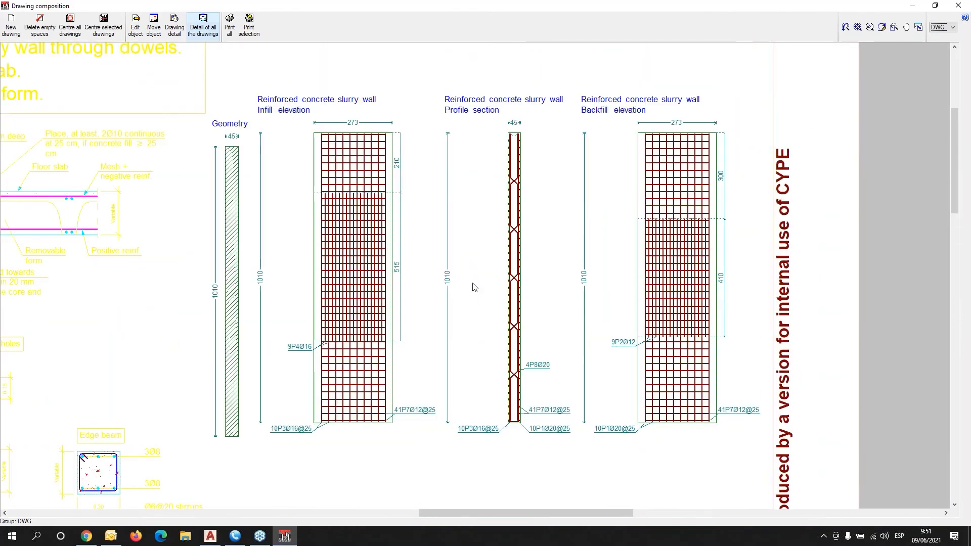
pyautogui.scroll(1, 483, 248)
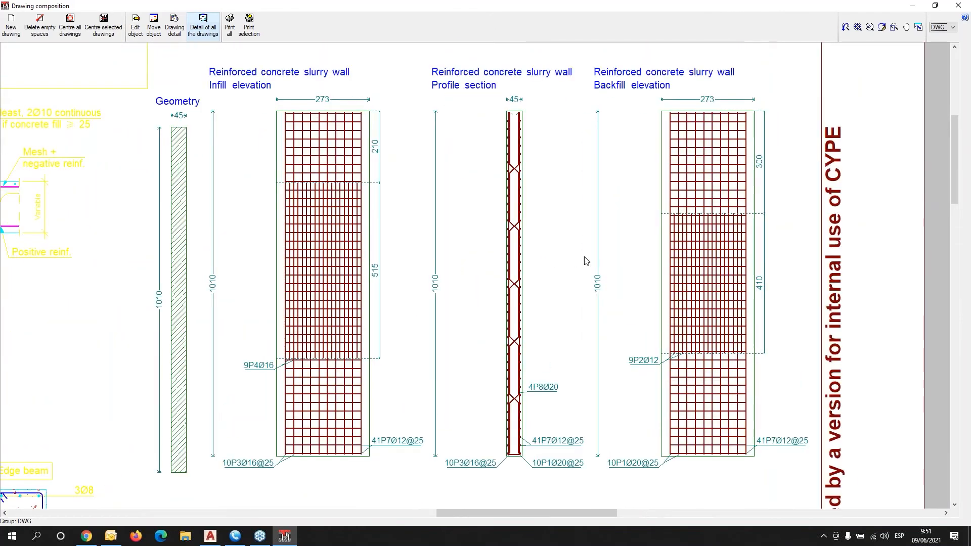
pyautogui.scroll(-2, 658, 260)
pyautogui.moveTo(107, 191); pyautogui.dragTo(312, 257, button='middle')
pyautogui.scroll(1, 328, 248)
pyautogui.moveTo(427, 263); pyautogui.dragTo(331, 213, button='middle')
# Review the first sheet's title block, then inspect the second A3 sheet's bar schedule.
pyautogui.moveTo(388, 485); pyautogui.dragTo(384, 307, button='middle')
pyautogui.moveTo(421, 412); pyautogui.dragTo(393, 182, button='middle')
pyautogui.scroll(-1, 424, 249)
pyautogui.scroll(-3, 430, 245)
pyautogui.moveTo(440, 470); pyautogui.dragTo(371, 174, button='middle')
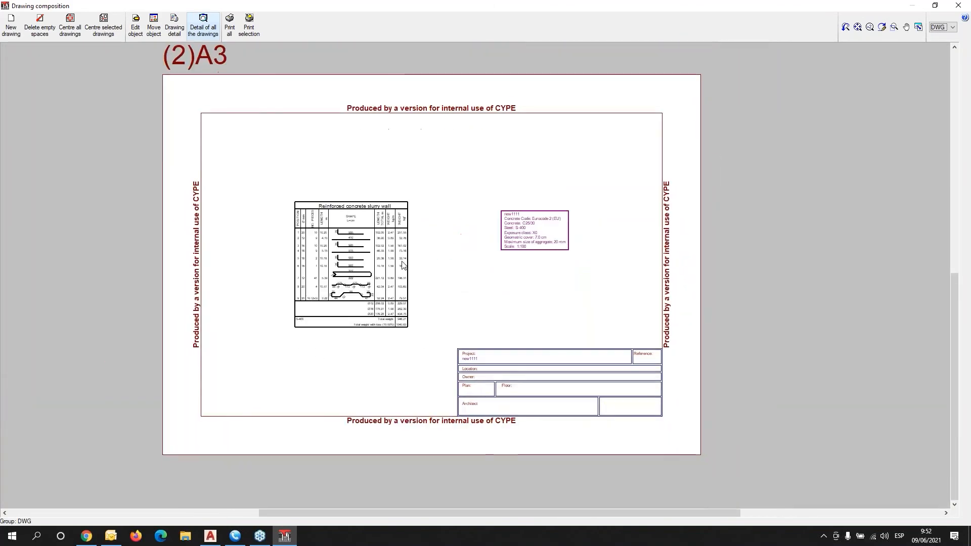
pyautogui.scroll(2, 397, 290)
pyautogui.scroll(1, 389, 284)
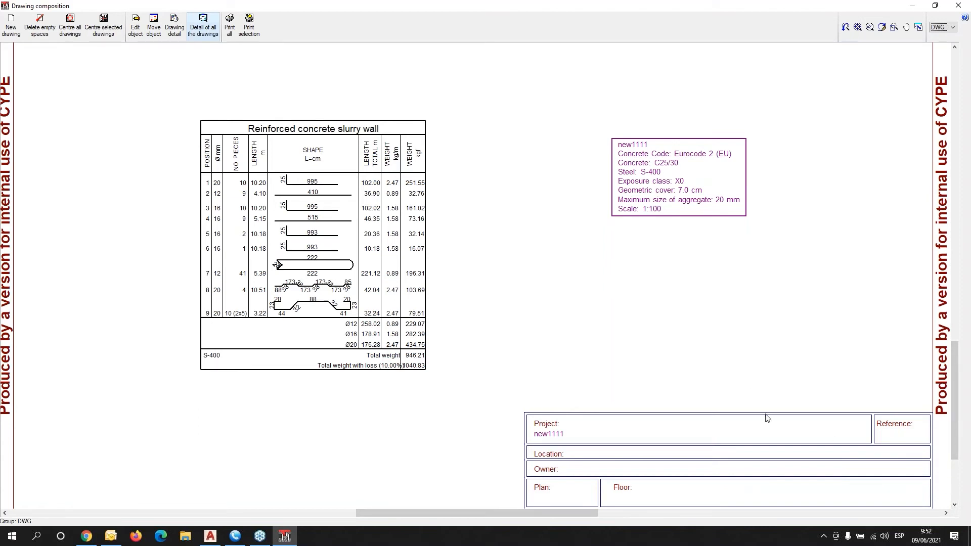
pyautogui.scroll(-2, 723, 356)
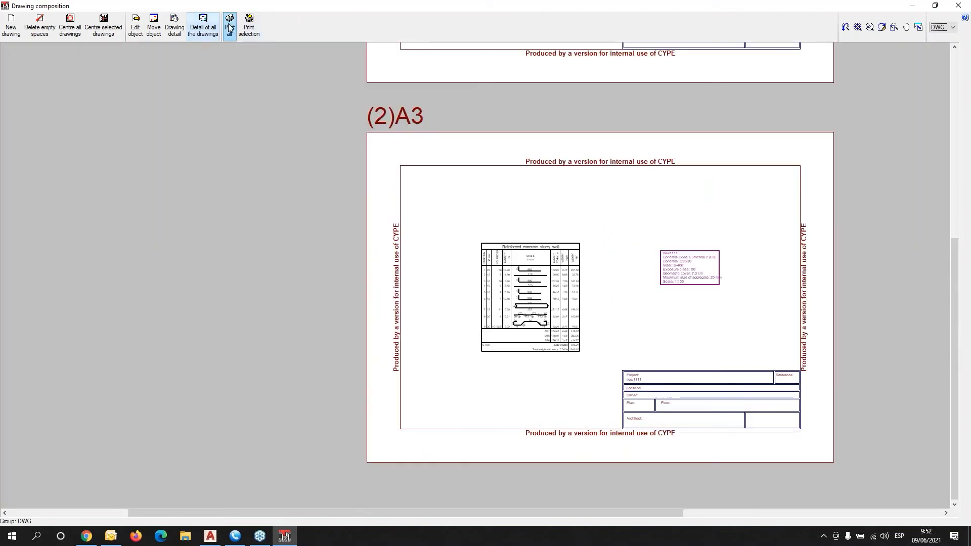
# Export all drawings into a single displayed FILE.DWG, replacing the existing file.
pyautogui.click(229, 28)
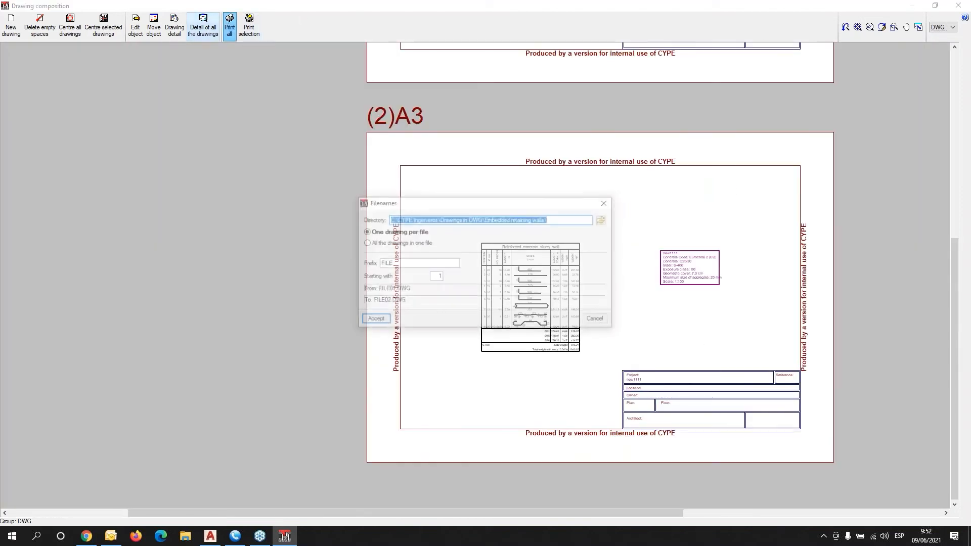
pyautogui.click(372, 242)
pyautogui.click(365, 295)
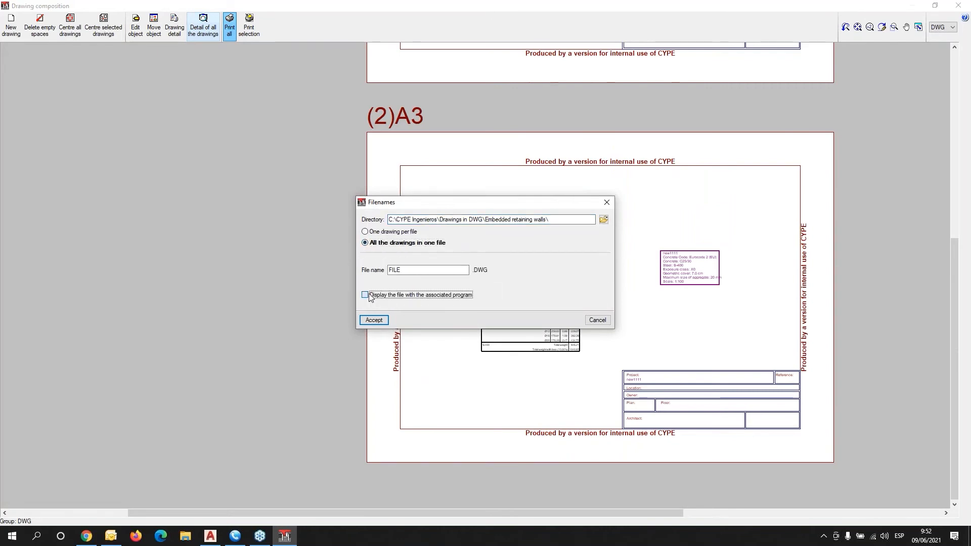
pyautogui.click(373, 319)
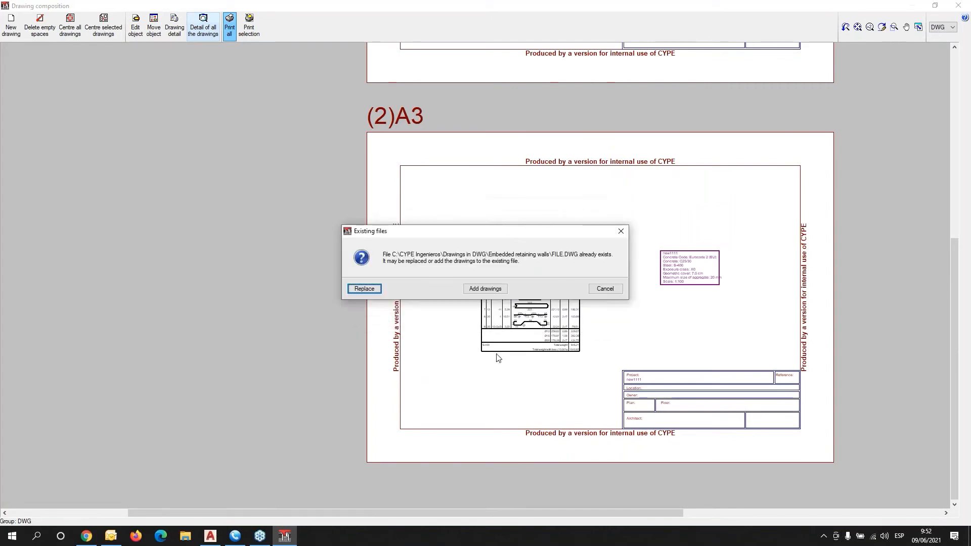
pyautogui.click(371, 292)
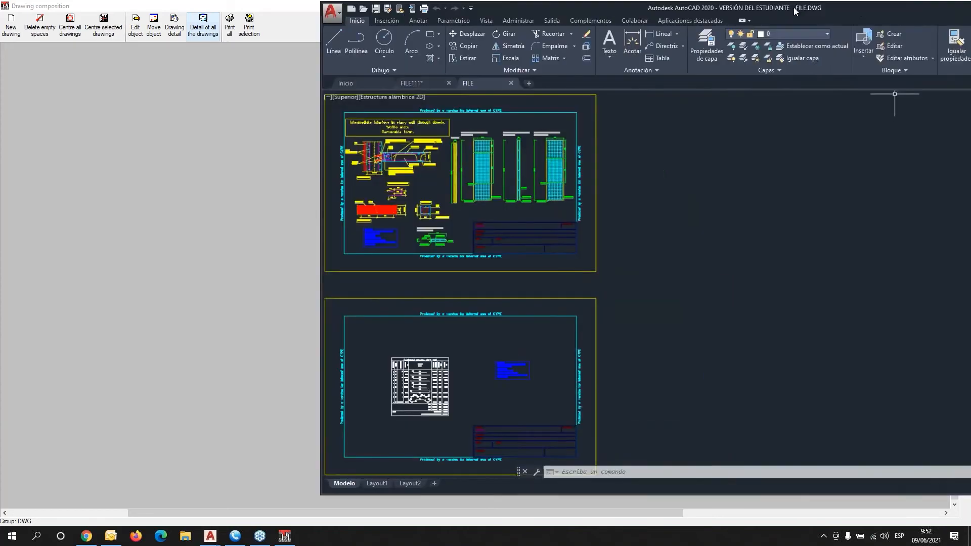
# Maximize AutoCAD and inspect the slab construction detail with Floor slab and Edge beam.
pyautogui.moveTo(794, 8); pyautogui.dragTo(538, 6)
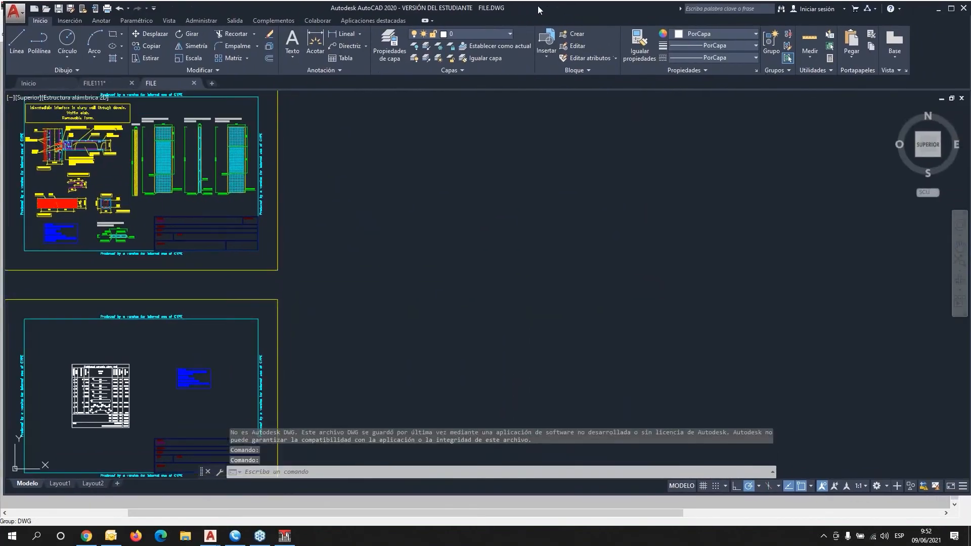
pyautogui.doubleClick(538, 6)
pyautogui.scroll(5, 76, 109)
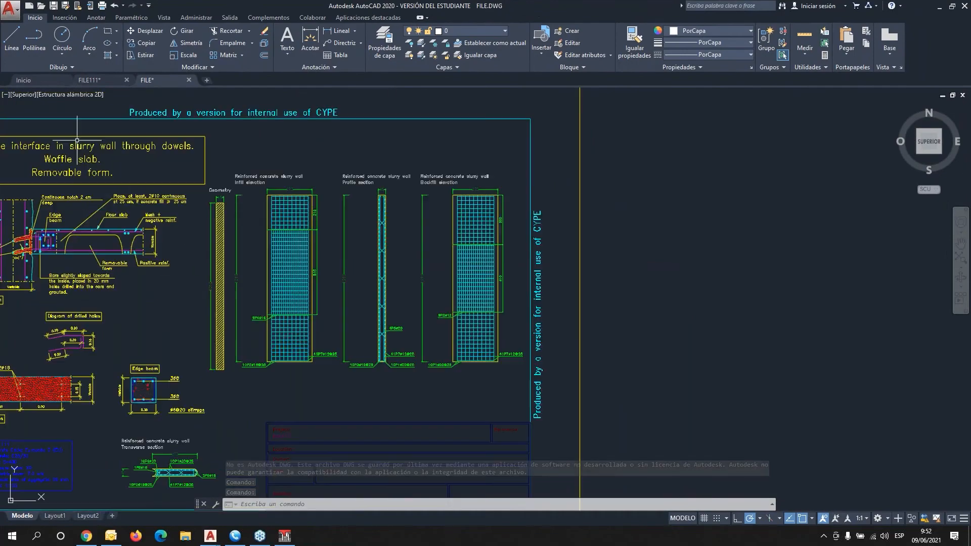
pyautogui.moveTo(156, 273)
pyautogui.mouseDown(button='middle')
pyautogui.moveTo(355, 221)
pyautogui.moveTo(409, 233)
pyautogui.moveTo(557, 366)
pyautogui.mouseUp(button='middle')
pyautogui.scroll(6, 382, 223)
pyautogui.scroll(-2, 558, 367)
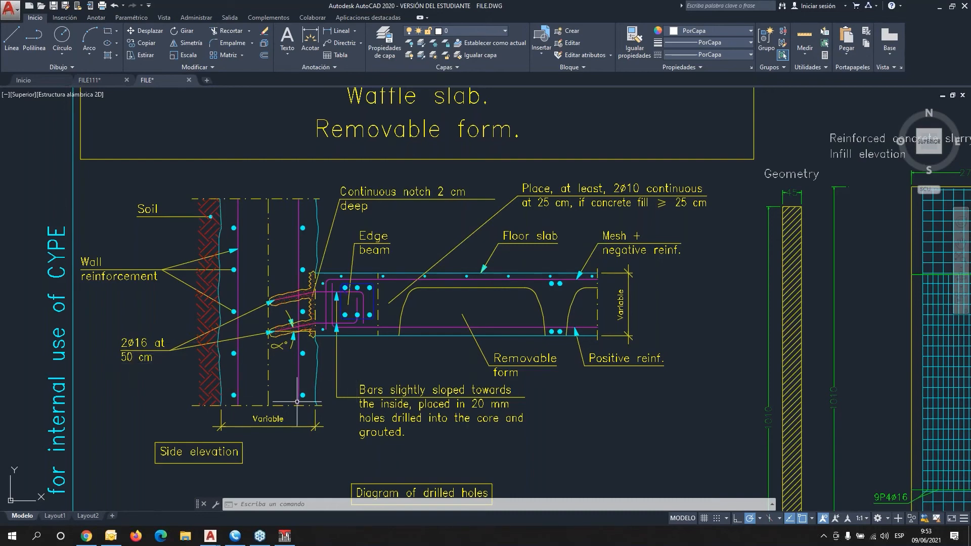
pyautogui.moveTo(425, 405); pyautogui.dragTo(399, 275, button='middle')
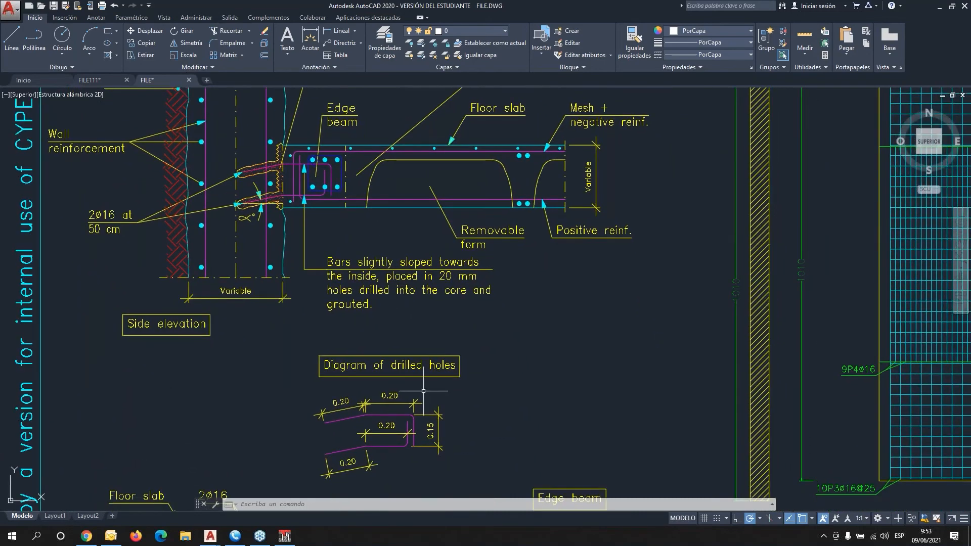
pyautogui.moveTo(439, 384)
pyautogui.mouseDown(button='middle')
pyautogui.moveTo(437, 296)
pyautogui.moveTo(454, 156)
pyautogui.mouseUp(button='middle')
# Pan through the slurry wall transverse section and the wall elevations.
pyautogui.moveTo(537, 316)
pyautogui.mouseDown(button='middle')
pyautogui.moveTo(462, 191)
pyautogui.moveTo(298, 152)
pyautogui.moveTo(293, 137)
pyautogui.mouseUp(button='middle')
pyautogui.scroll(2, 389, 274)
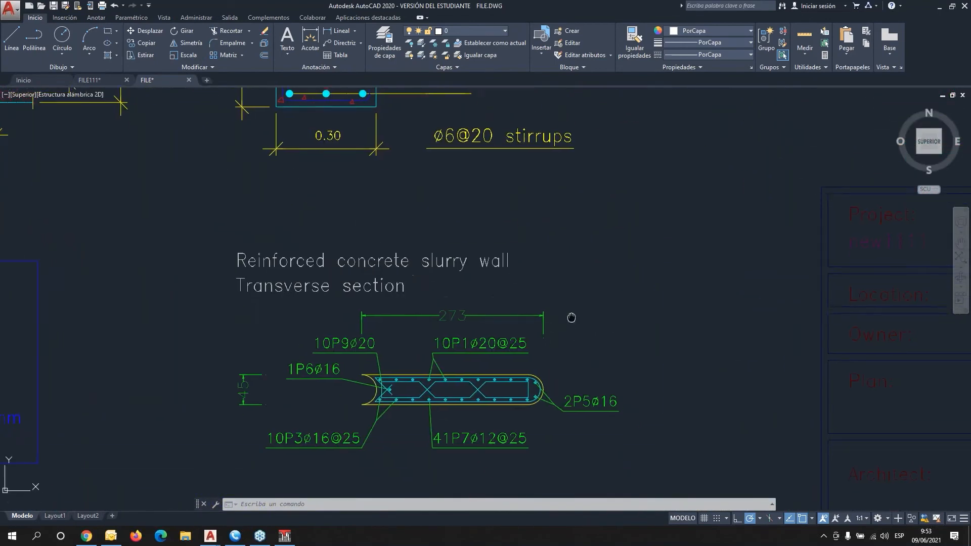
pyautogui.scroll(-1, 542, 238)
pyautogui.scroll(3, 528, 267)
pyautogui.scroll(-2, 529, 267)
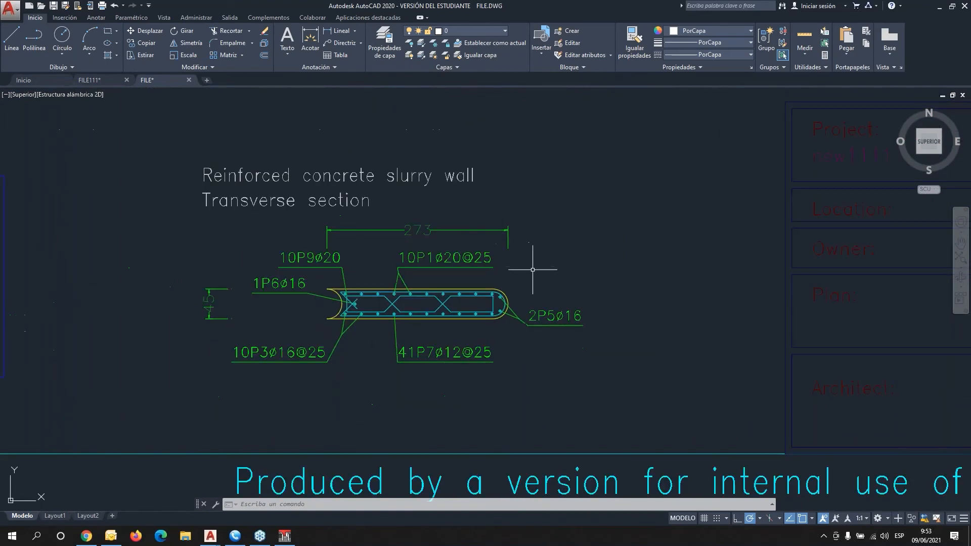
pyautogui.scroll(-4, 530, 232)
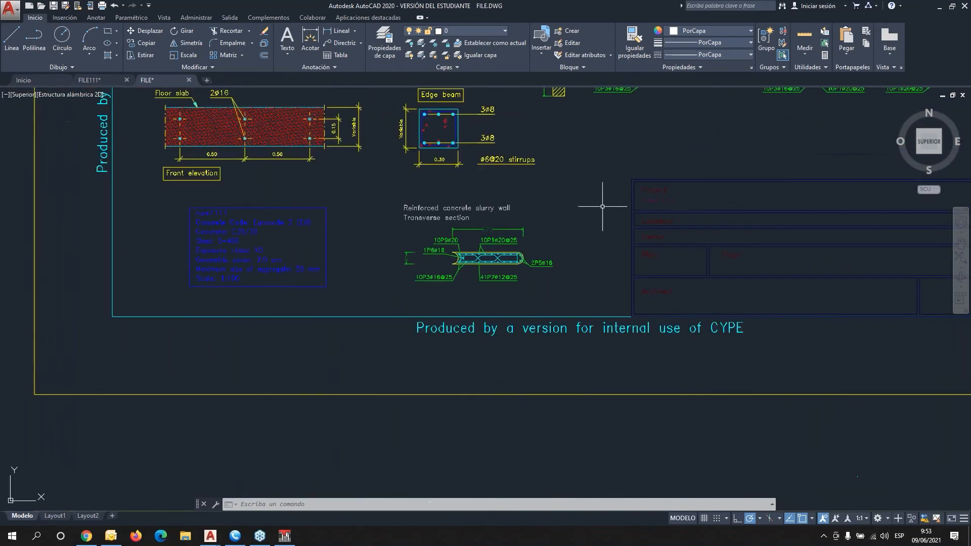
pyautogui.moveTo(603, 211)
pyautogui.mouseDown(button='middle')
pyautogui.moveTo(499, 336)
pyautogui.moveTo(81, 516)
pyautogui.mouseUp(button='middle')
pyautogui.moveTo(85, 518)
pyautogui.moveTo(162, 445)
pyautogui.mouseDown(button='middle')
pyautogui.moveTo(273, 364)
pyautogui.moveTo(374, 218)
pyautogui.mouseUp(button='middle')
pyautogui.scroll(2, 374, 217)
pyautogui.moveTo(273, 445); pyautogui.dragTo(494, 214, button='middle')
pyautogui.scroll(-6, 439, 242)
# Review the bar schedule and its totals, then move AutoCAD aside to reveal CYPE.
pyautogui.moveTo(432, 383); pyautogui.dragTo(420, 204, button='middle')
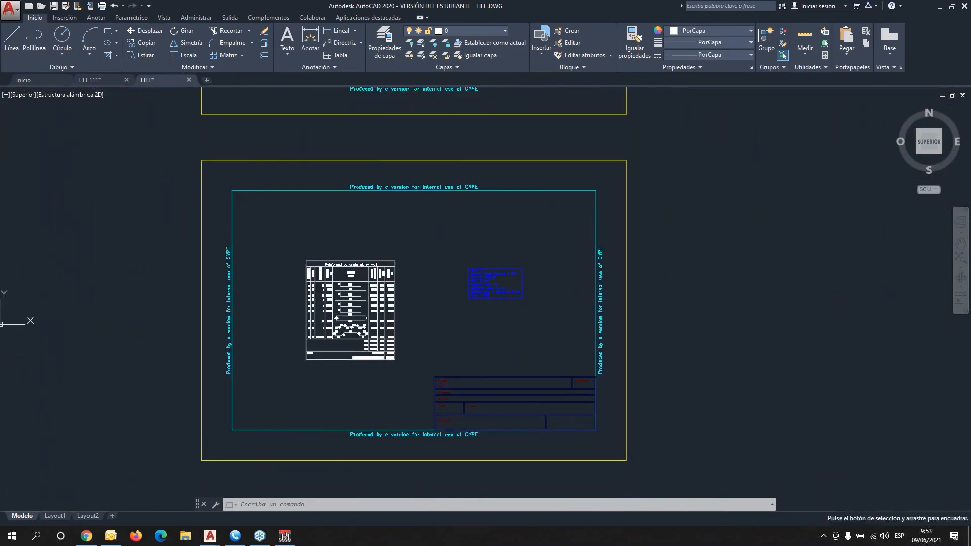
pyautogui.scroll(8, 339, 287)
pyautogui.moveTo(336, 350); pyautogui.dragTo(332, 307, button='middle')
pyautogui.scroll(-2, 332, 307)
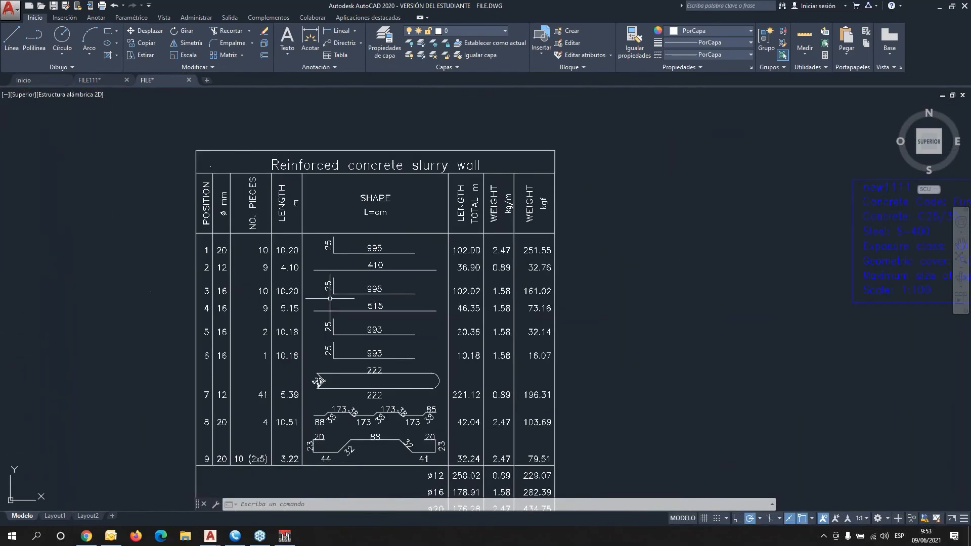
pyautogui.moveTo(509, 332); pyautogui.dragTo(482, 263, button='middle')
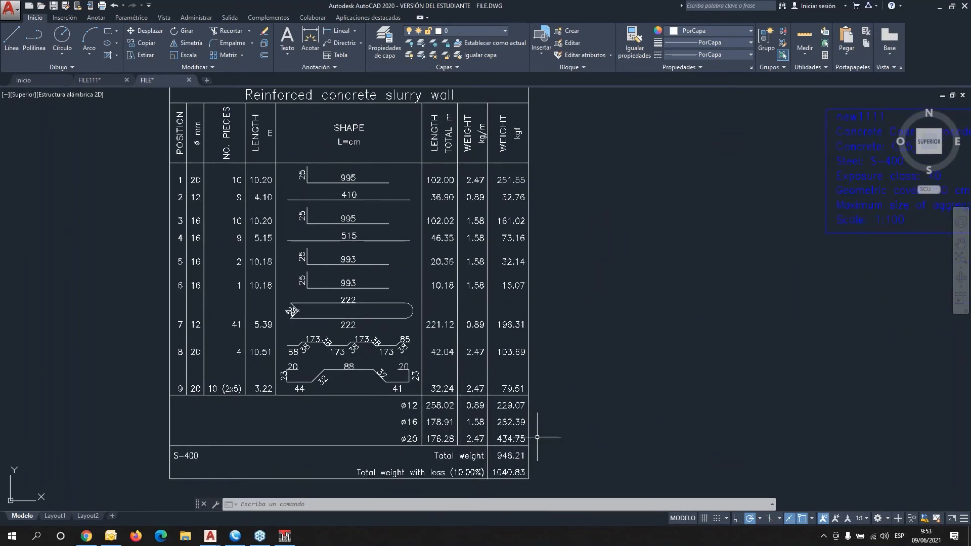
pyautogui.moveTo(804, 337)
pyautogui.mouseDown(button='middle')
pyautogui.moveTo(475, 308)
pyautogui.moveTo(414, 362)
pyautogui.mouseUp(button='middle')
pyautogui.scroll(-3, 414, 362)
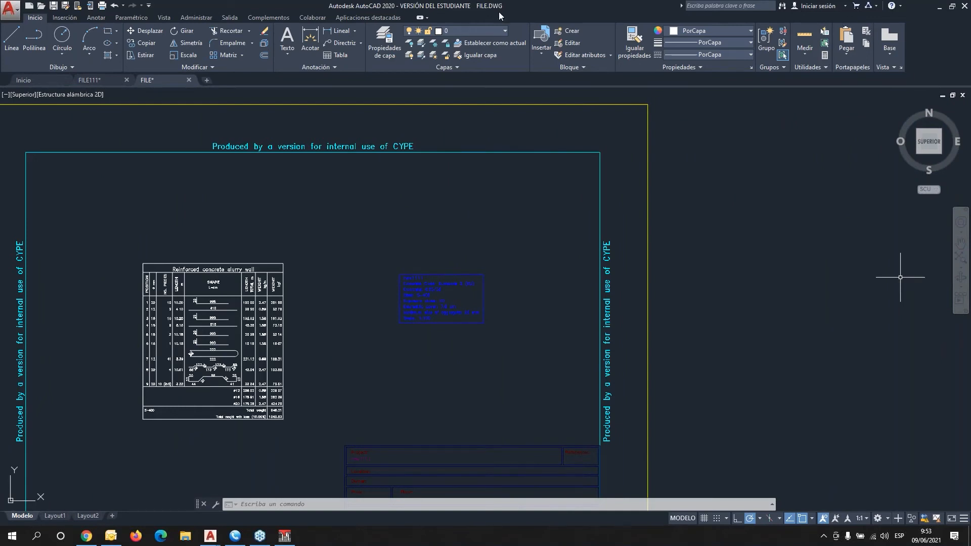
pyautogui.moveTo(499, 13)
pyautogui.mouseDown()
pyautogui.moveTo(970, 30)
pyautogui.moveTo(970, 7)
pyautogui.mouseUp()
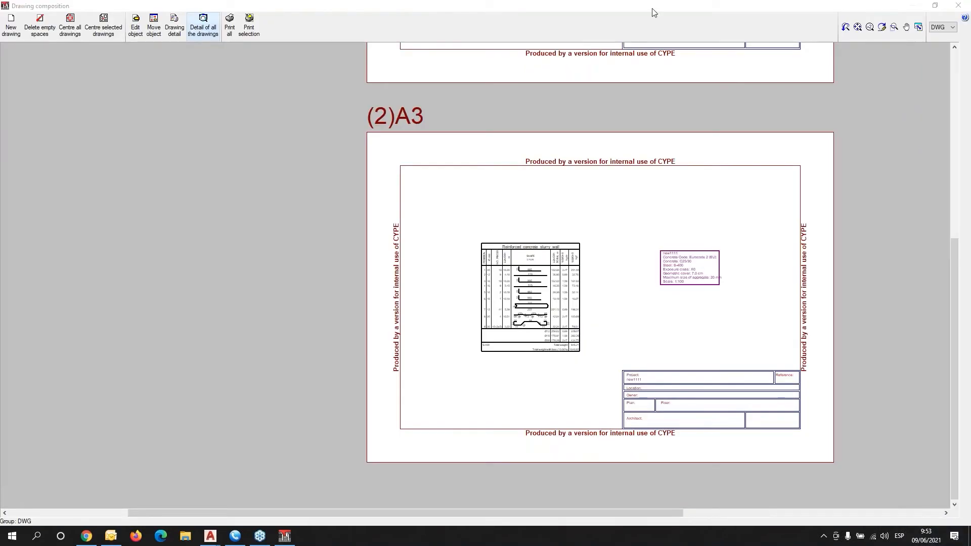
# Close the drawing windows, quit without saving, and launch Reinforced concrete cantilever walls 2021.g.
pyautogui.click(958, 5)
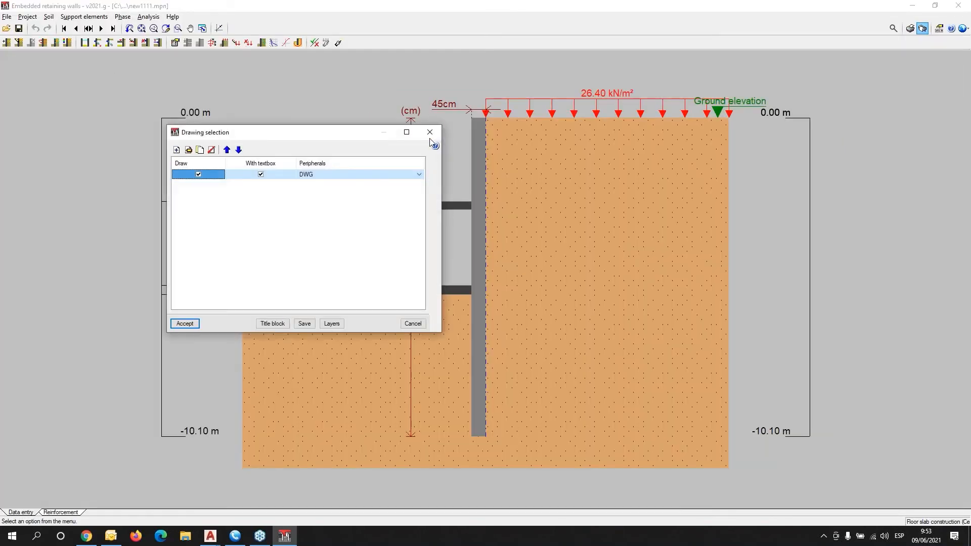
pyautogui.click(430, 135)
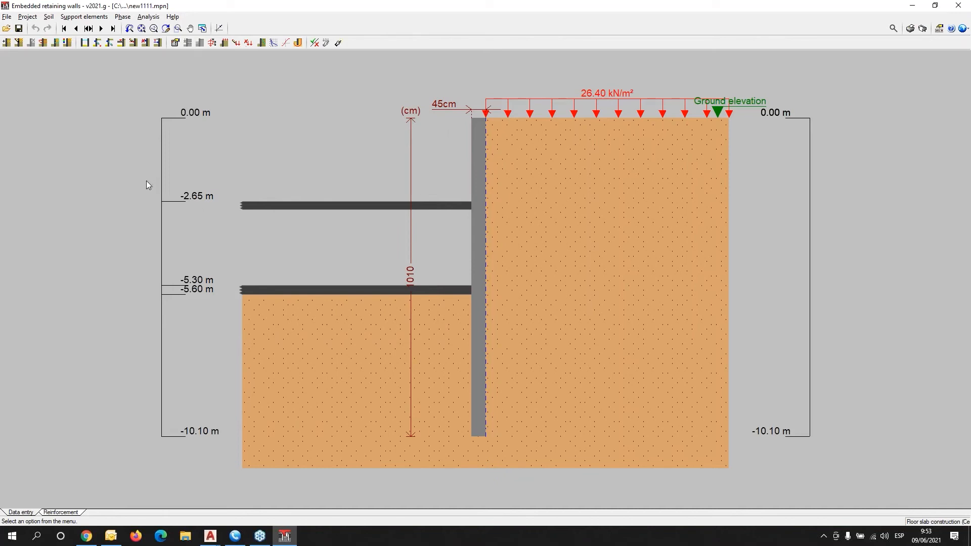
pyautogui.click(958, 6)
pyautogui.click(494, 289)
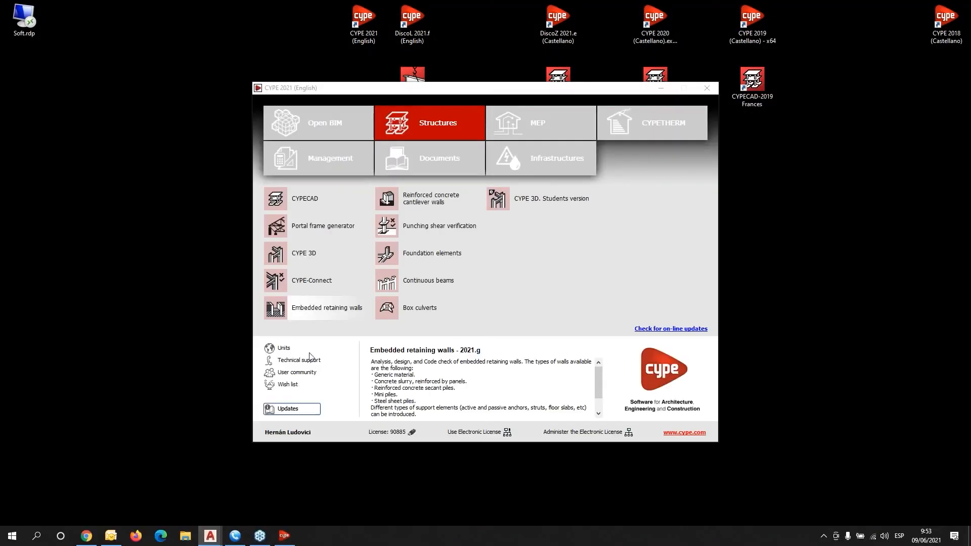
pyautogui.click(418, 202)
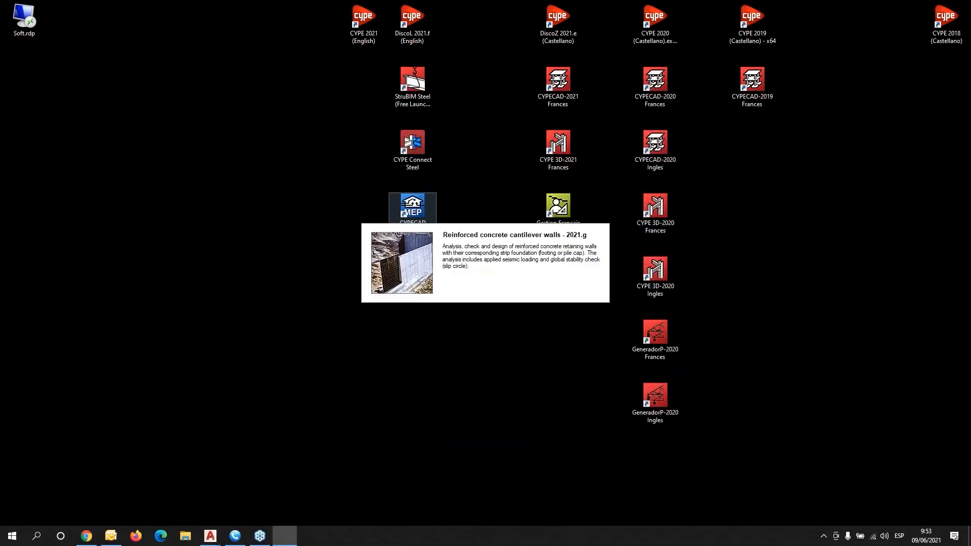
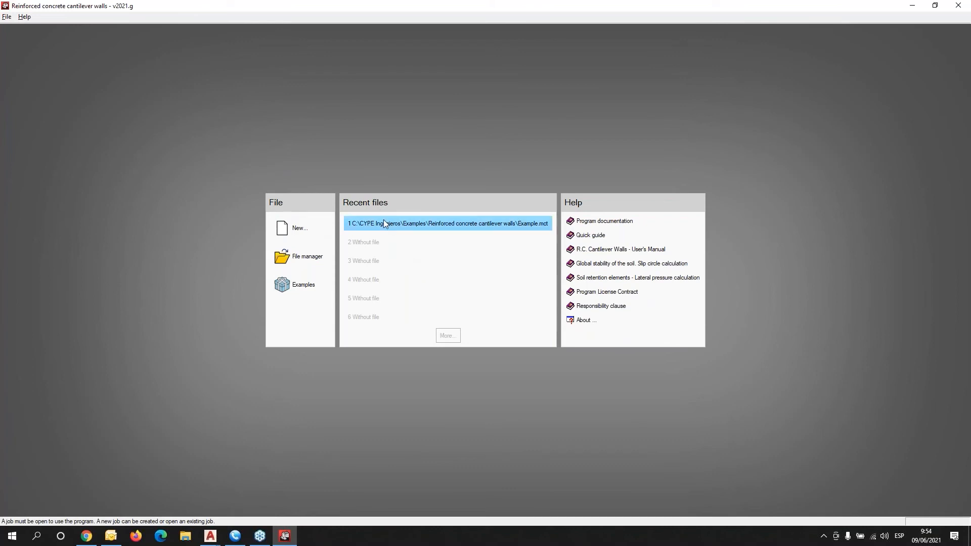
# Restore all original example jobs and open the cantilever wall 'Example' job.
pyautogui.click(299, 284)
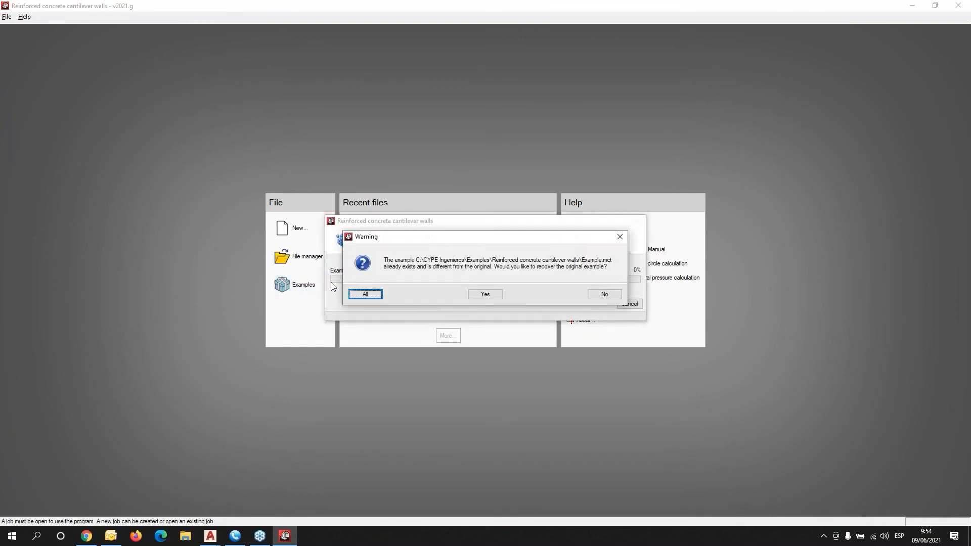
pyautogui.click(369, 295)
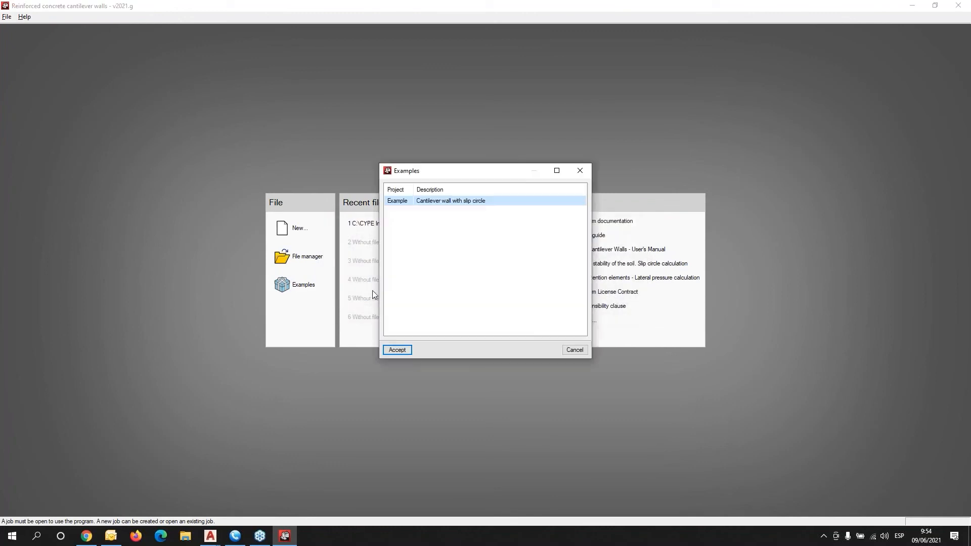
pyautogui.click(401, 346)
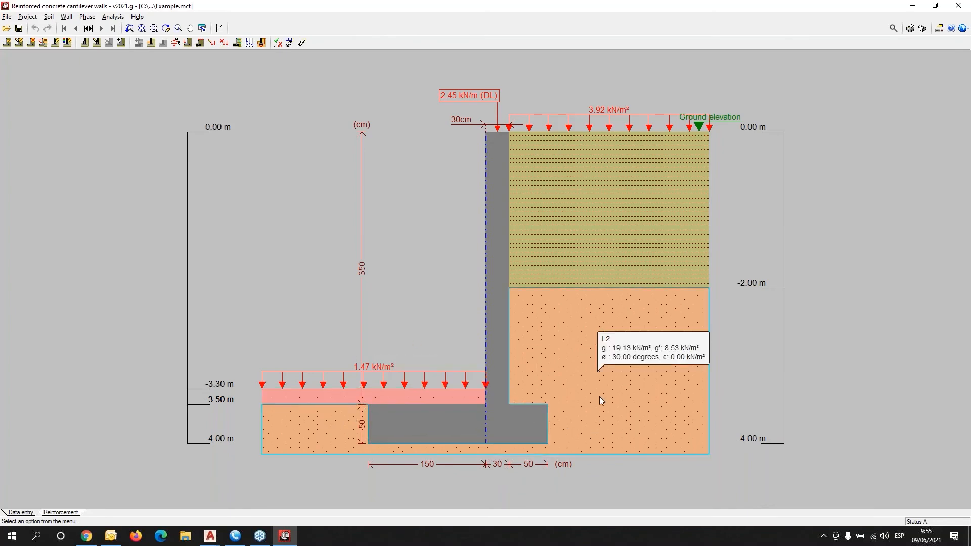
# Change the wall's foundation type from strip footing to a capping beam on two piles.
pyautogui.click(964, 29)
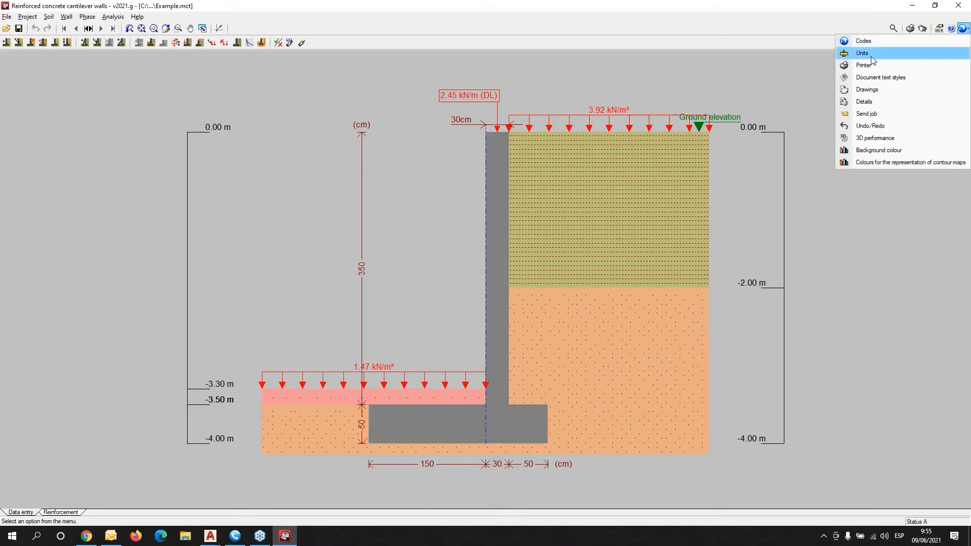
pyautogui.click(28, 16)
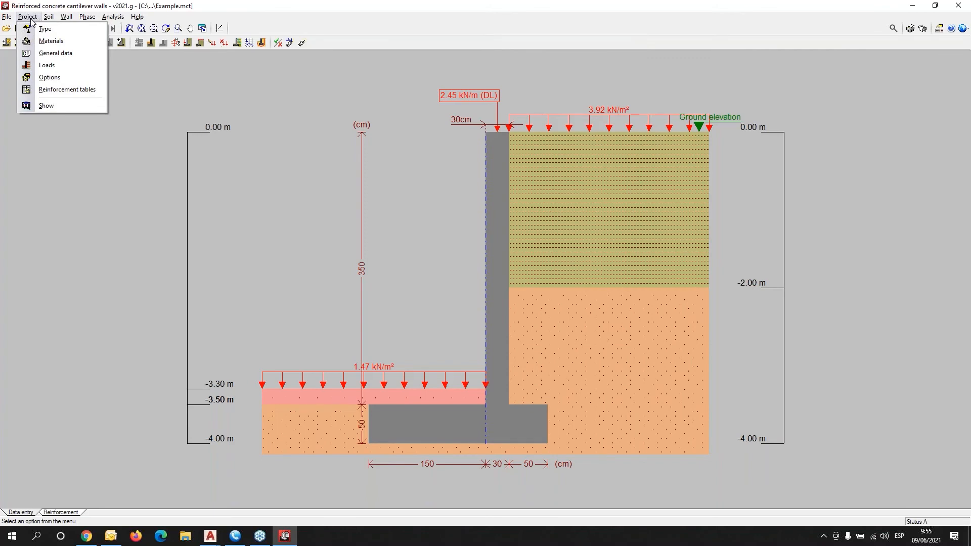
pyautogui.click(41, 29)
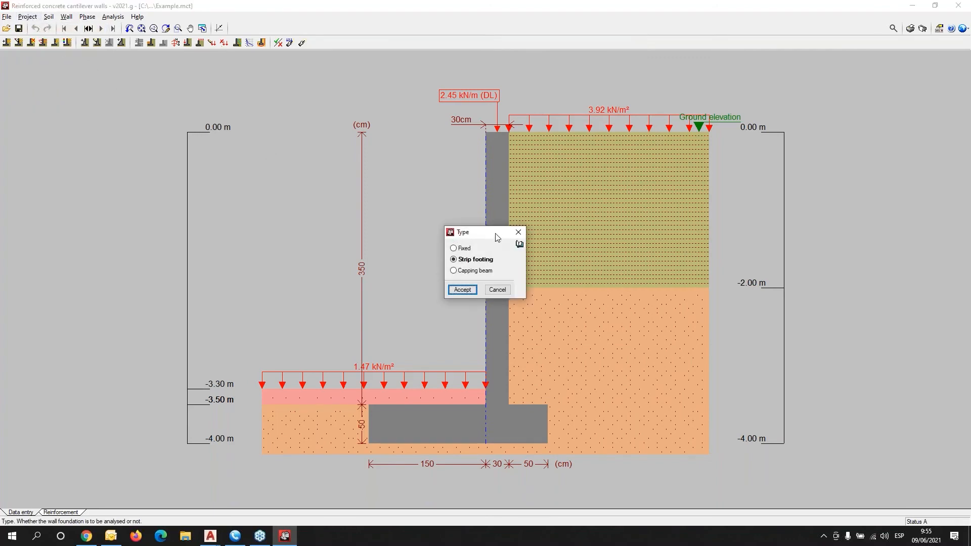
pyautogui.moveTo(496, 234); pyautogui.dragTo(195, 159)
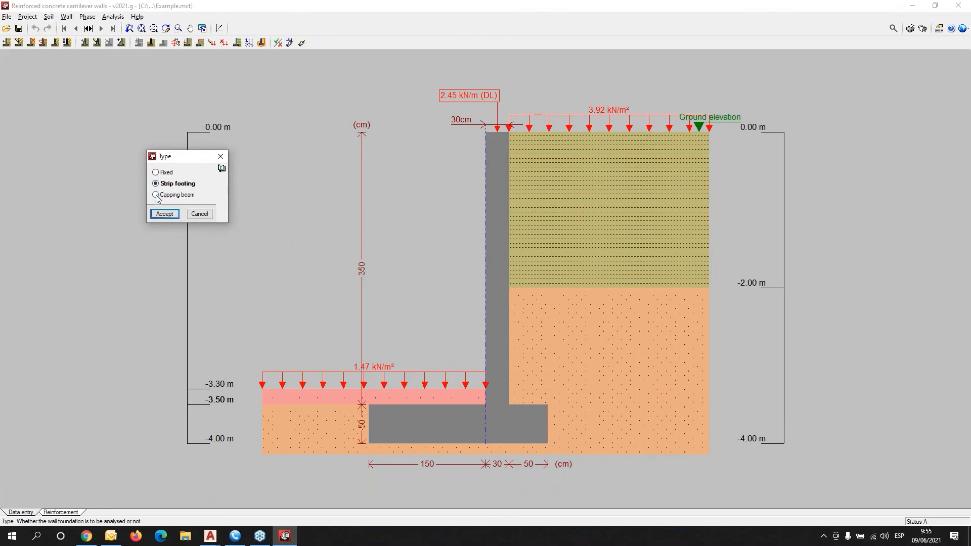
pyautogui.click(156, 195)
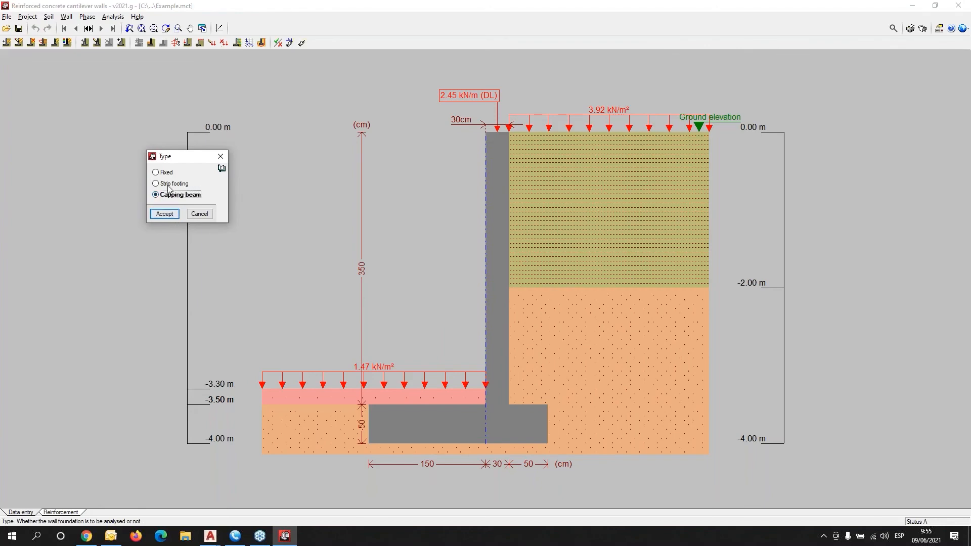
pyautogui.click(166, 214)
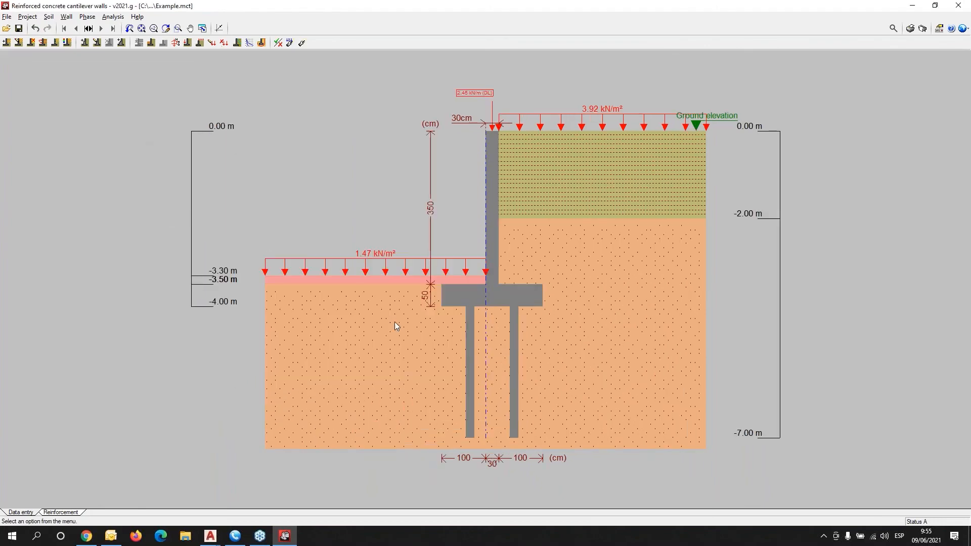
# Review the concrete and steel material settings without changing them.
pyautogui.scroll(3, 524, 320)
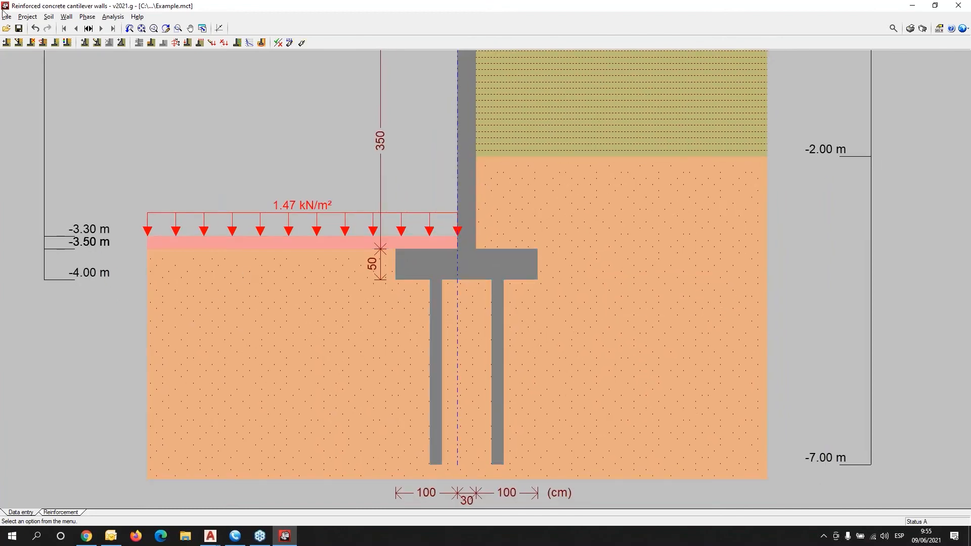
pyautogui.click(32, 19)
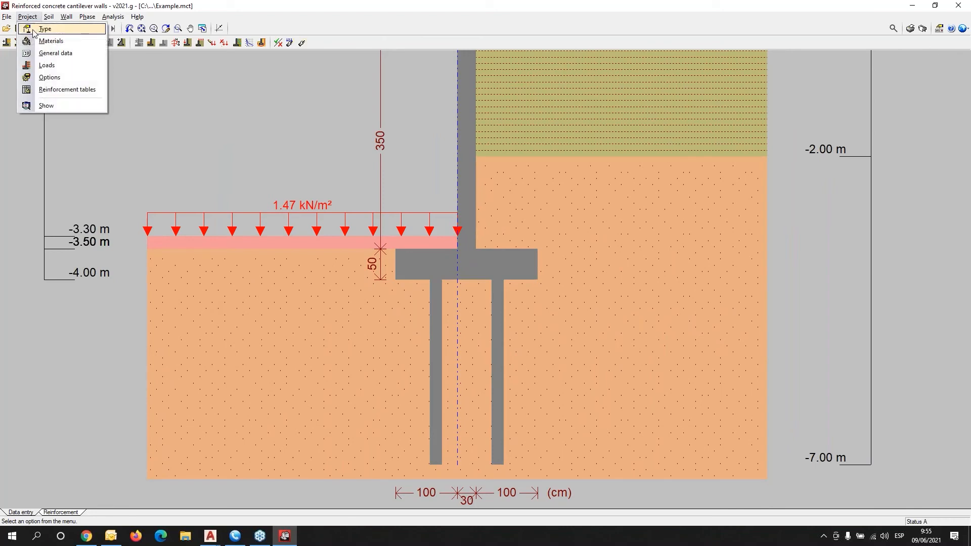
pyautogui.click(45, 41)
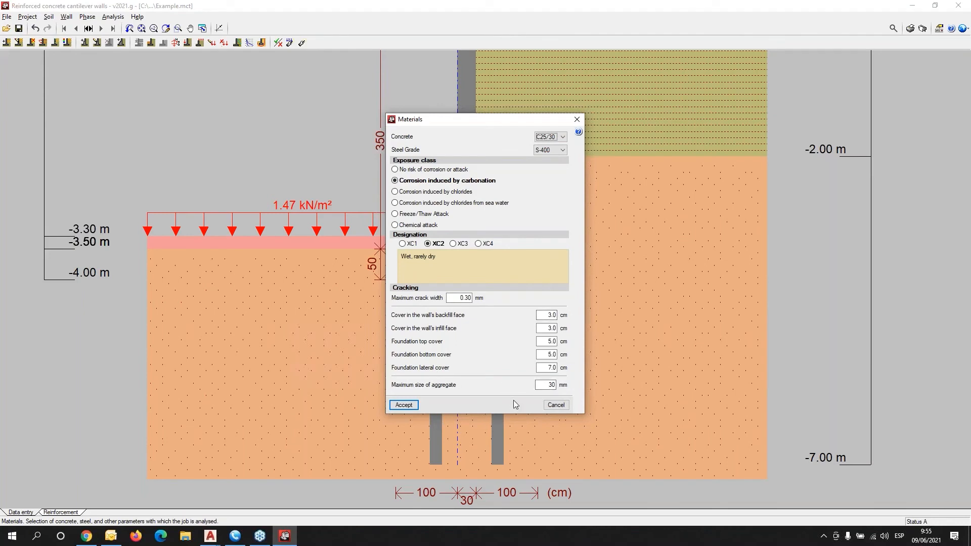
pyautogui.click(404, 405)
# Inspect the upper backfill soil layer's properties, leaving them unchanged.
pyautogui.click(46, 18)
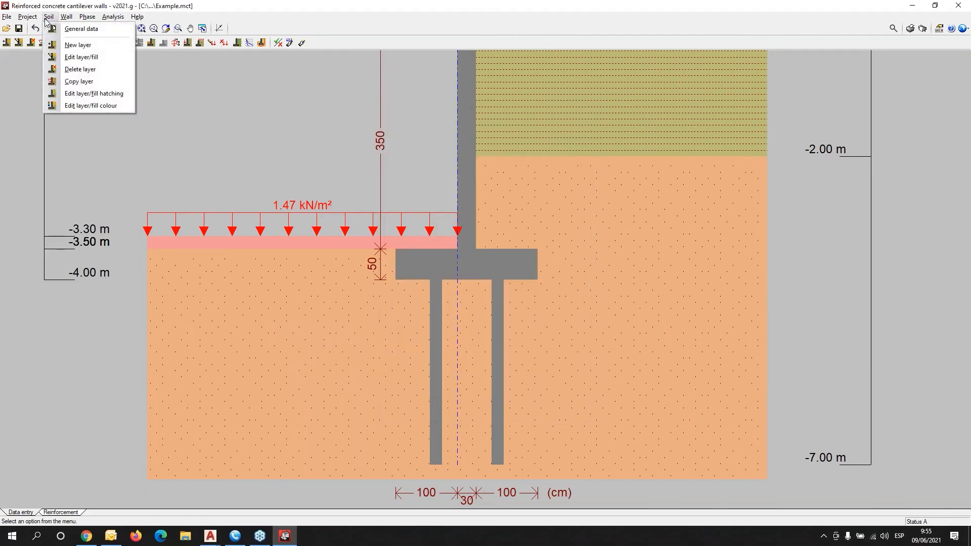
pyautogui.click(79, 57)
pyautogui.click(609, 140)
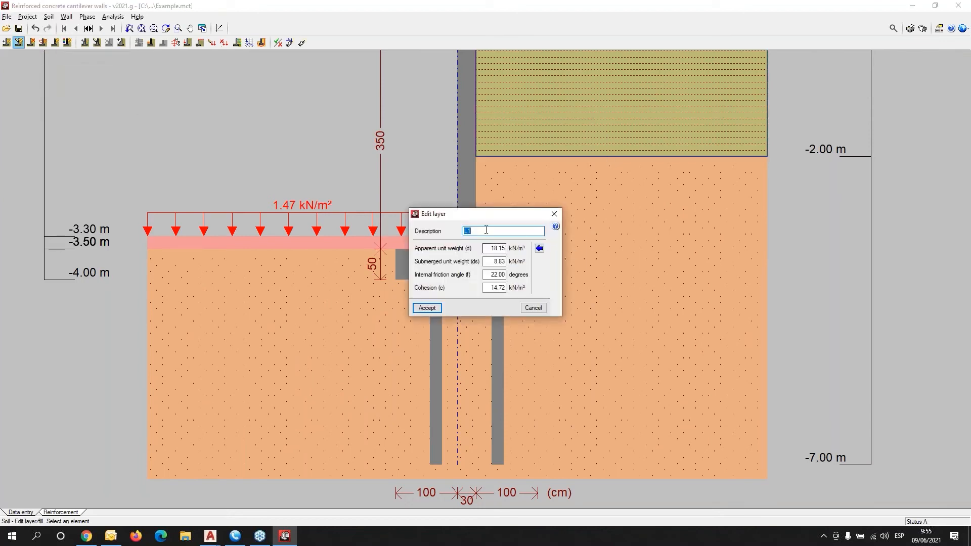
pyautogui.moveTo(485, 215); pyautogui.dragTo(262, 100)
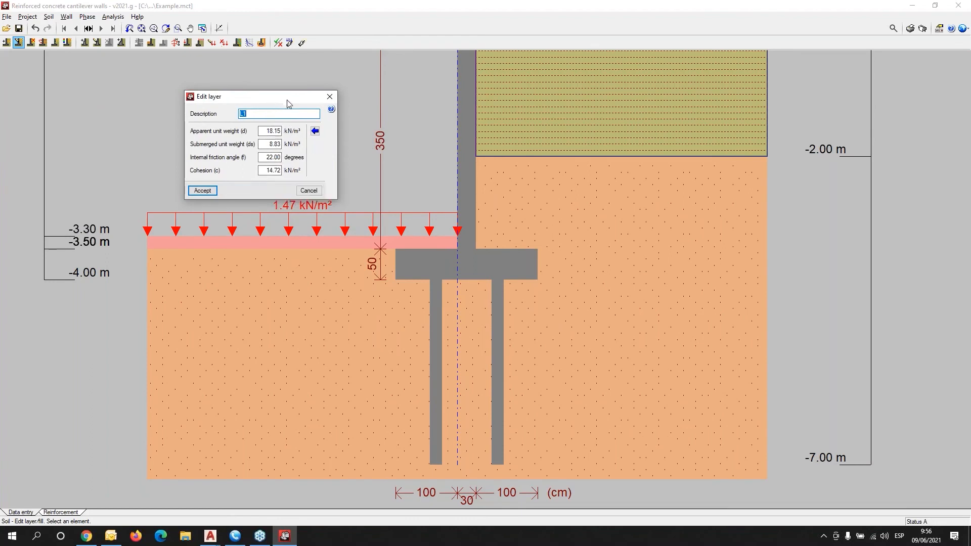
pyautogui.click(329, 98)
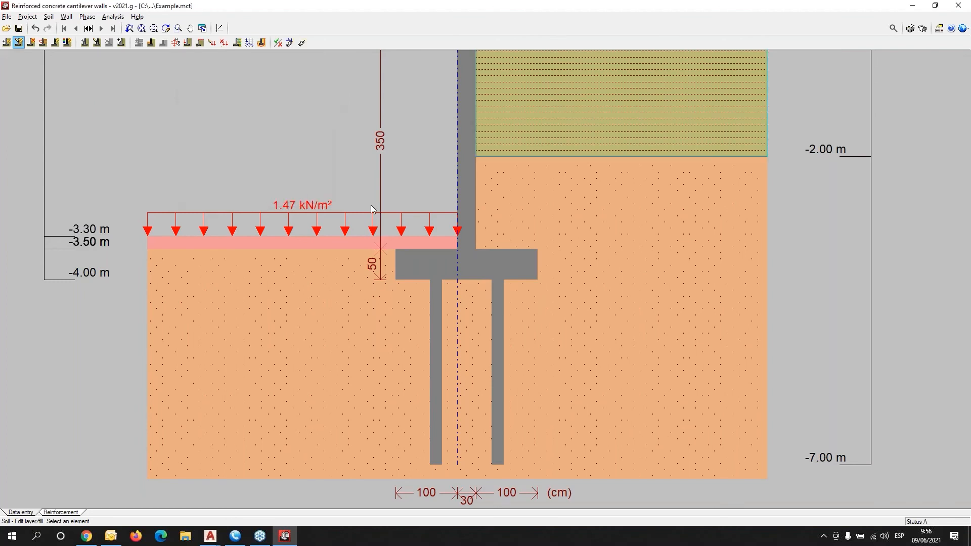
pyautogui.scroll(-1, 364, 200)
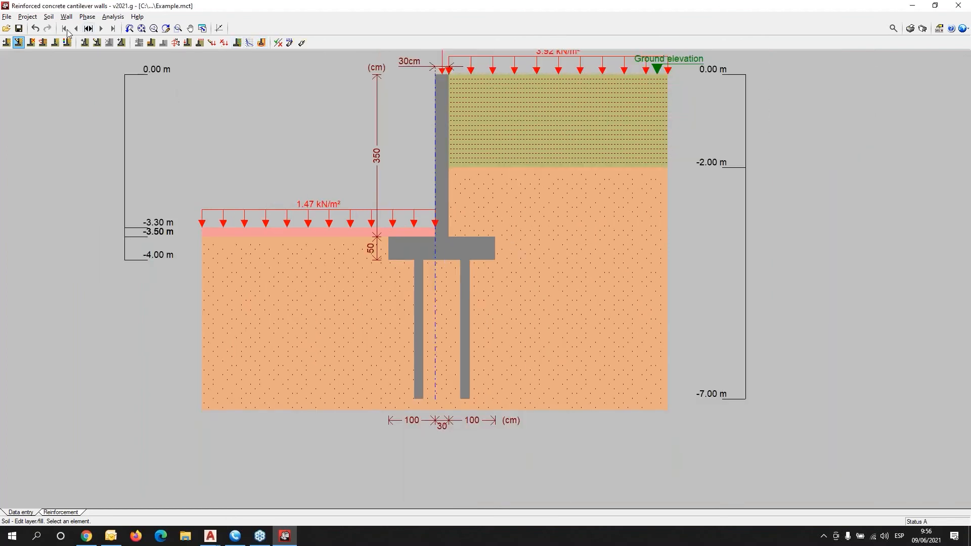
# Run the worst-case failure plane check and dismiss the pile cap warning.
pyautogui.click(32, 18)
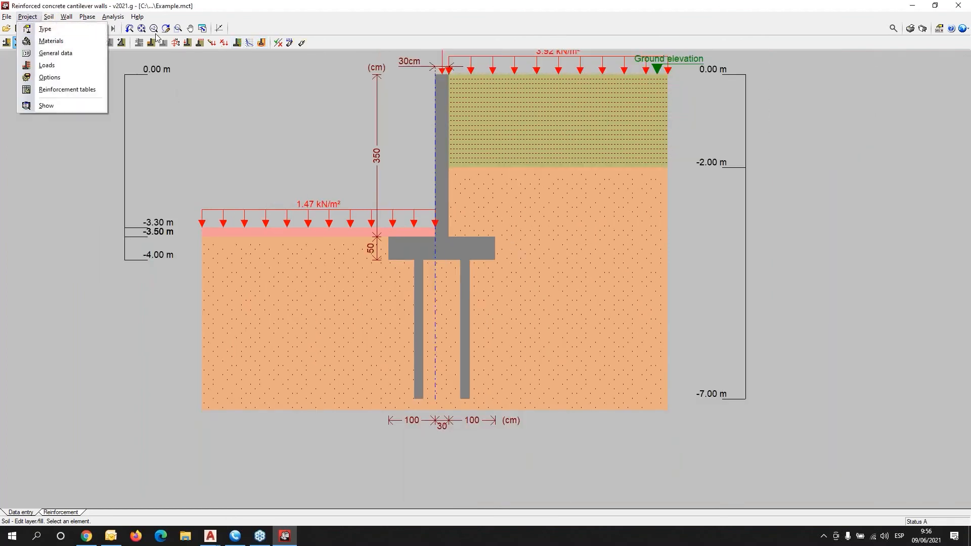
pyautogui.click(261, 42)
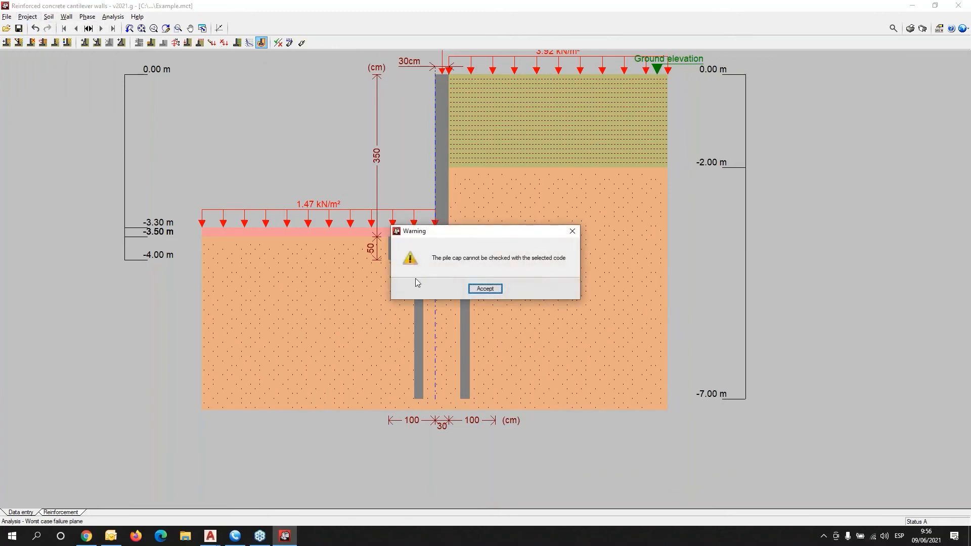
pyautogui.click(485, 289)
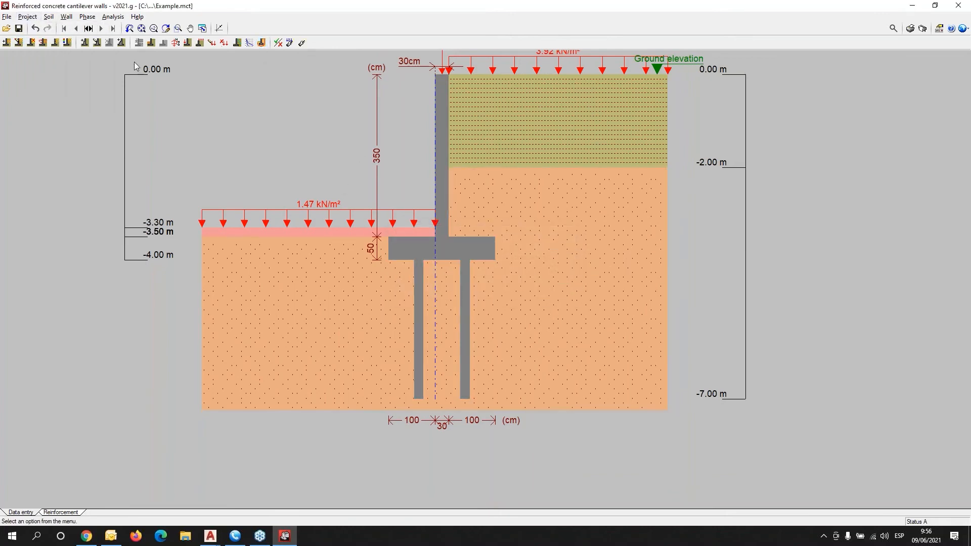
# Set the foundation type back to a strip footing.
pyautogui.click(27, 17)
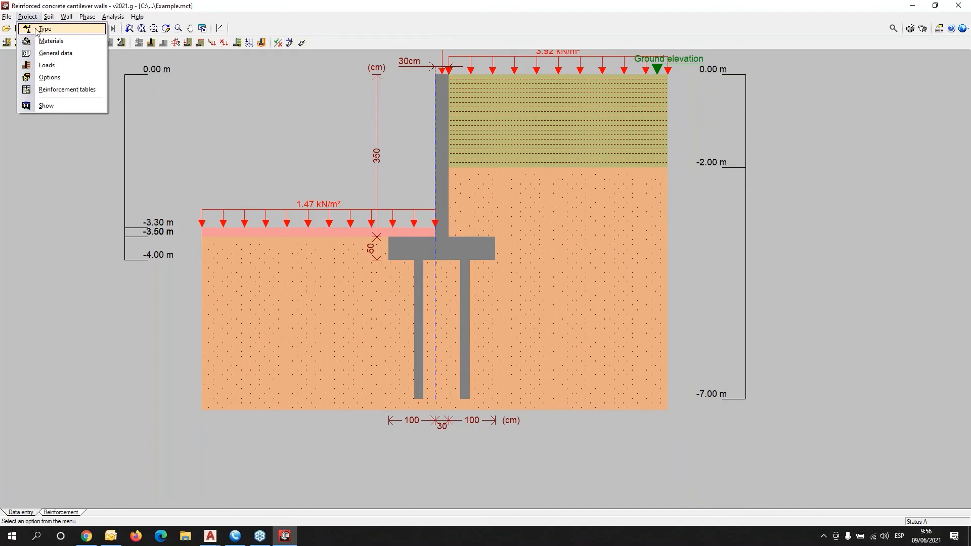
pyautogui.click(34, 29)
pyautogui.click(464, 261)
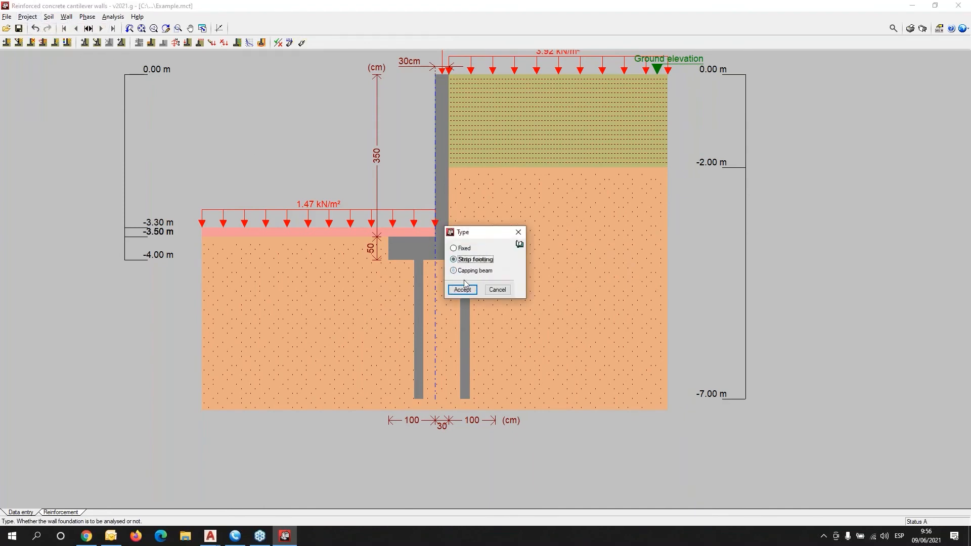
pyautogui.click(462, 290)
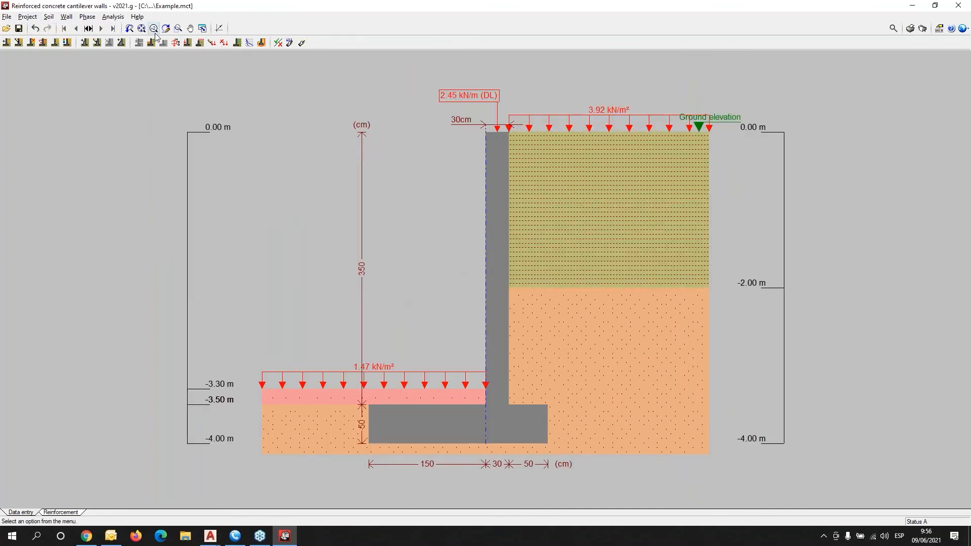
# Find the worst-case sliding circle, showing safety factor 1.696 and a 5.13 m radius.
pyautogui.click(262, 43)
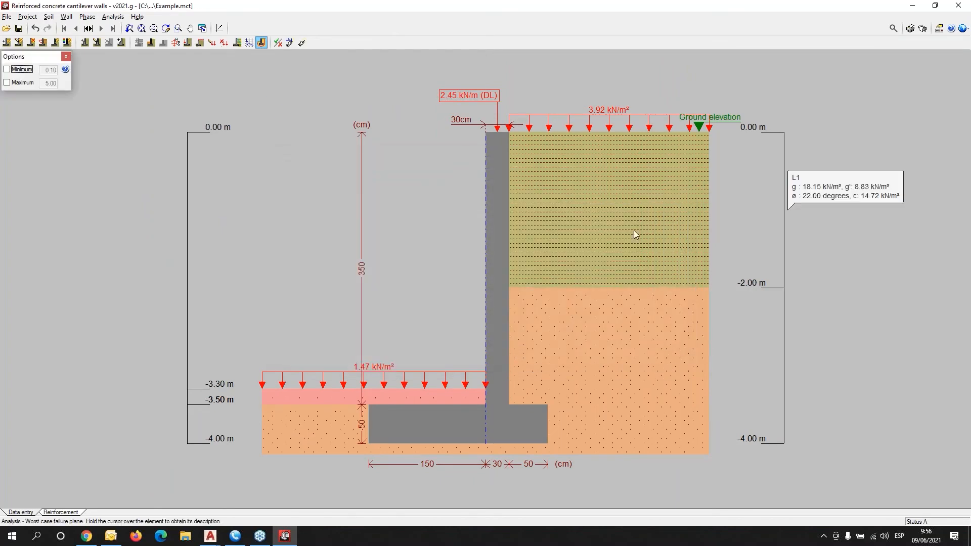
pyautogui.scroll(-3, 644, 182)
pyautogui.moveTo(382, 119)
pyautogui.mouseDown(button='middle')
pyautogui.moveTo(366, 175)
pyautogui.moveTo(259, 226)
pyautogui.mouseUp(button='middle')
pyautogui.moveTo(520, 157); pyautogui.dragTo(491, 199, button='middle')
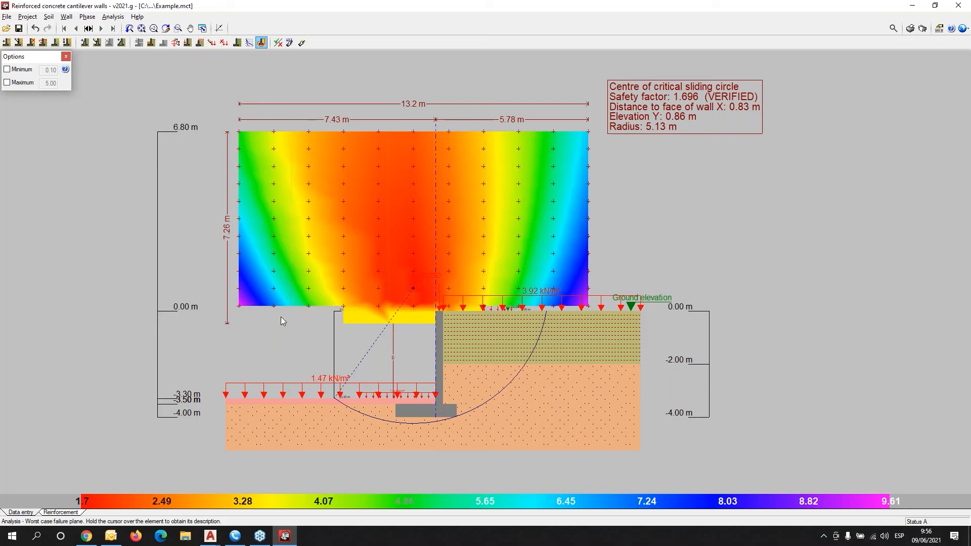
# Review the construction phases list, leaving it unchanged.
pyautogui.click(88, 28)
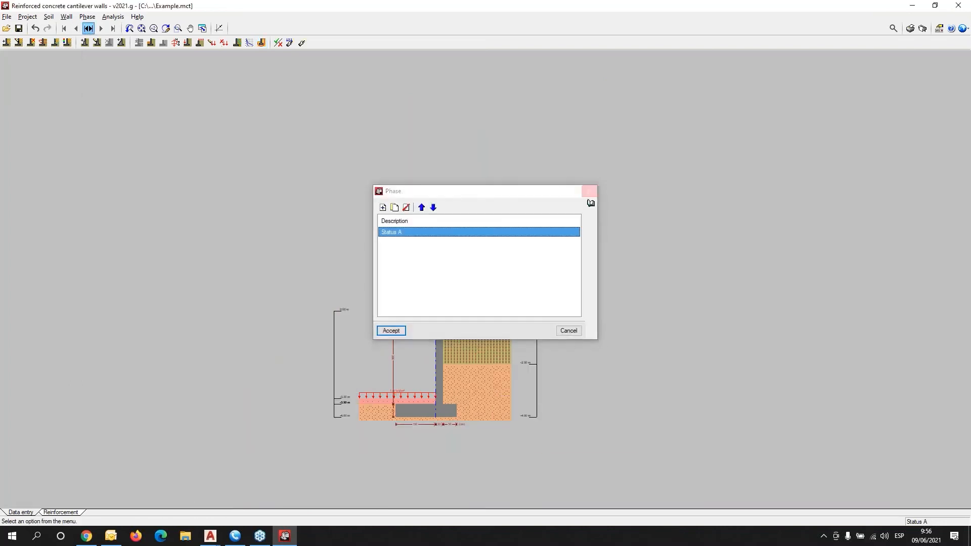
pyautogui.click(591, 190)
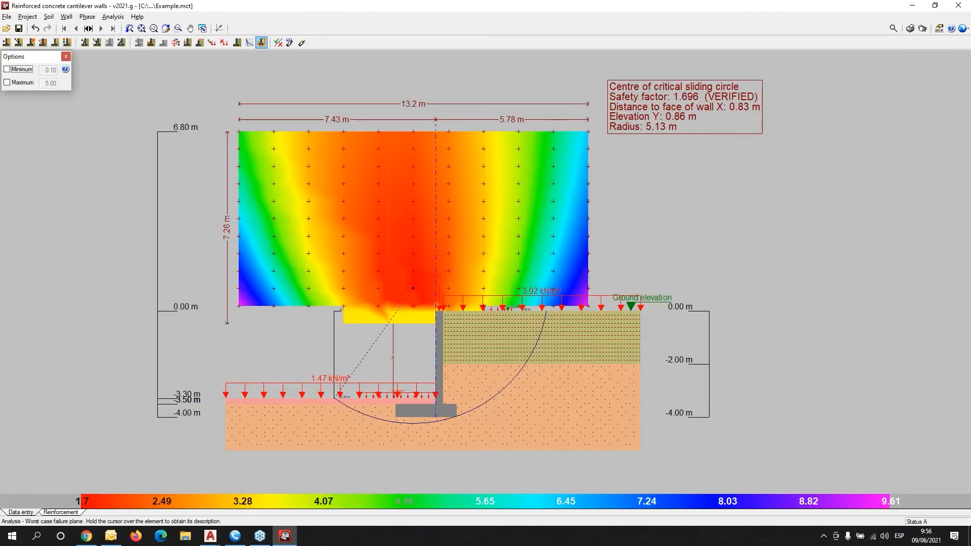
pyautogui.click(6, 19)
# Create a new job named new111.
pyautogui.click(19, 28)
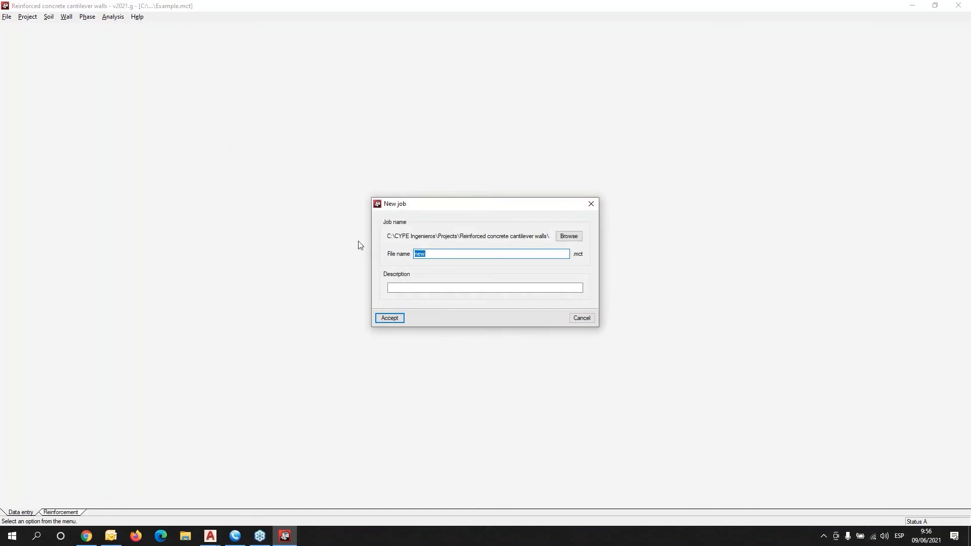
pyautogui.click(434, 253)
pyautogui.write('111')
pyautogui.click(389, 316)
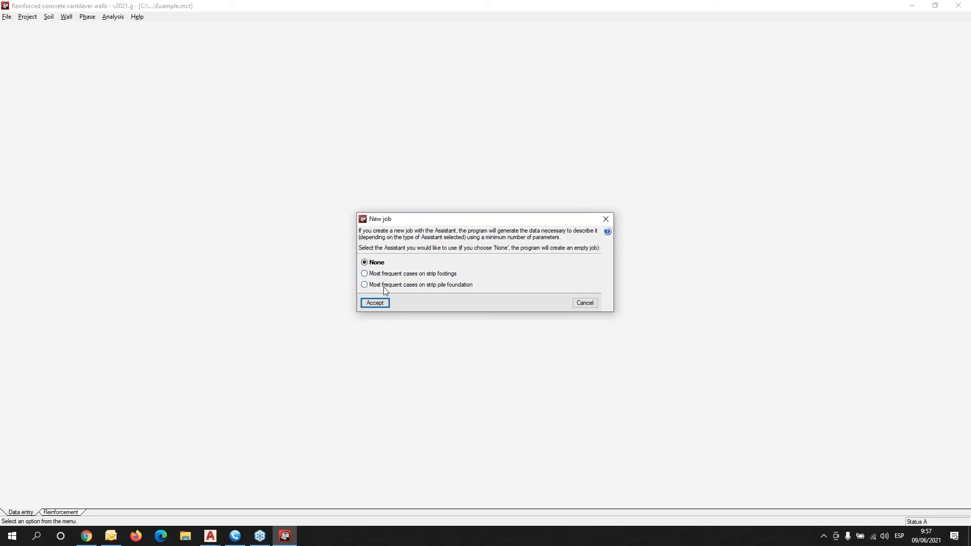
# Generate a 3.00 m wall with toe and heel footing on loose sand (0.200 MPa), no loads.
pyautogui.click(382, 273)
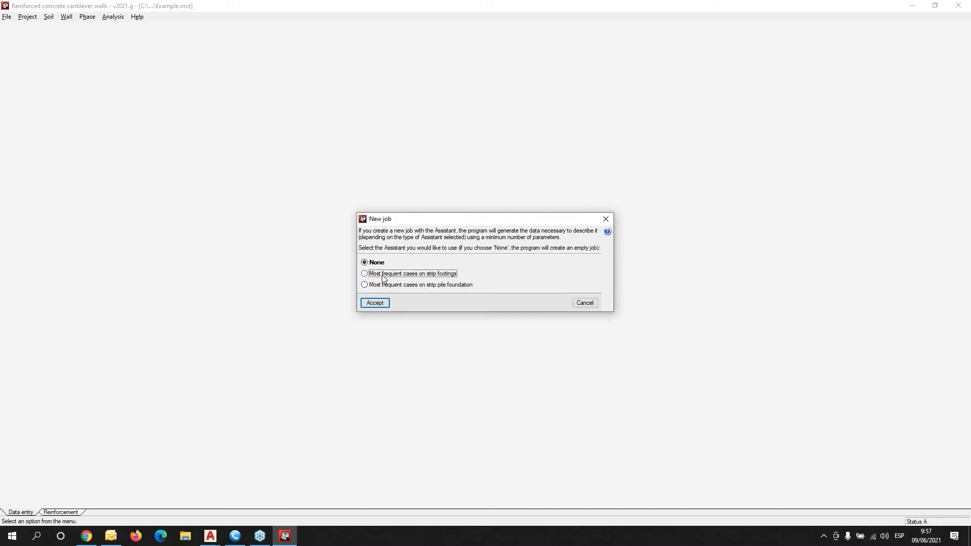
pyautogui.click(377, 303)
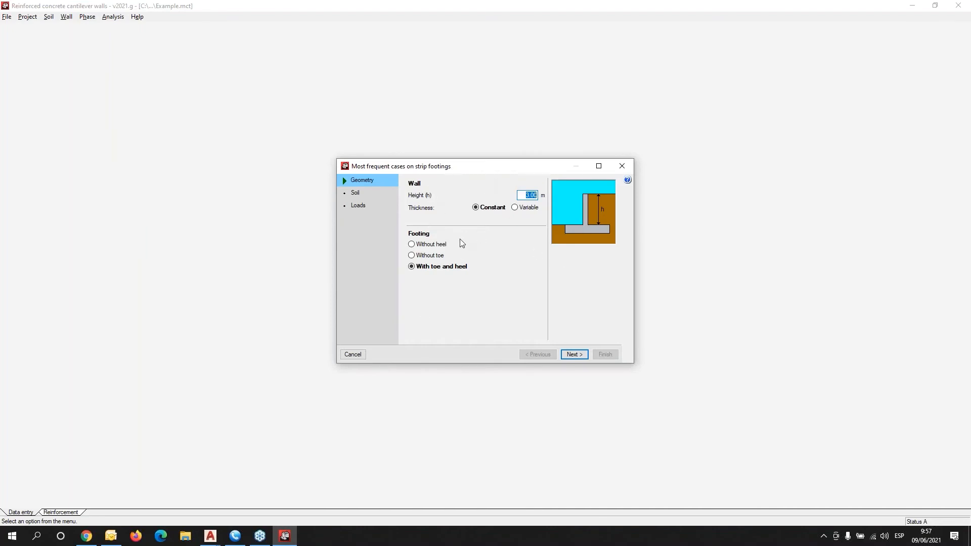
pyautogui.click(575, 355)
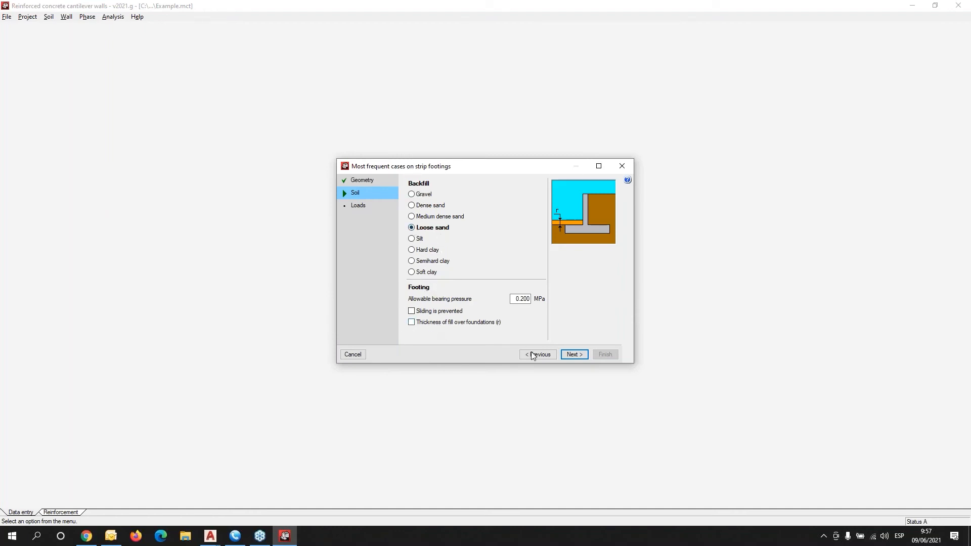
pyautogui.click(576, 355)
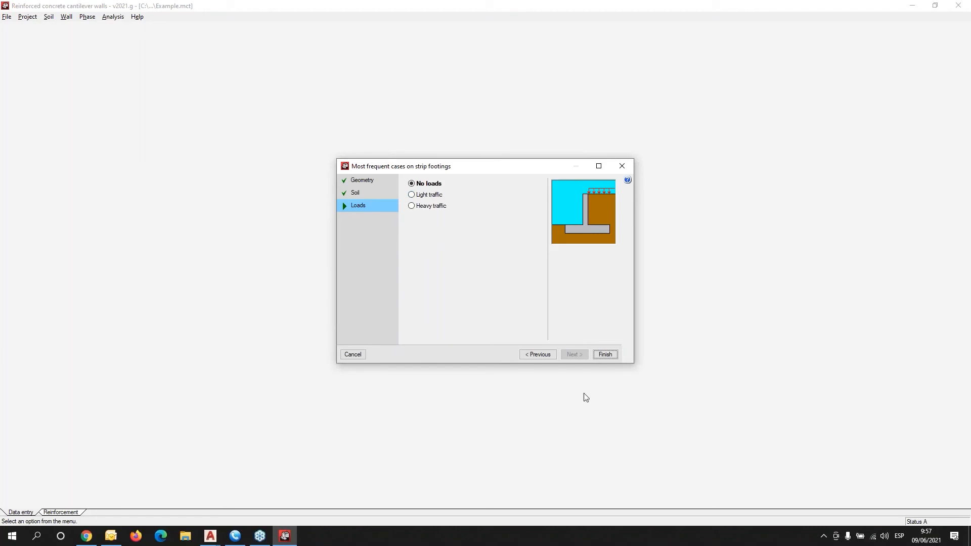
pyautogui.click(605, 354)
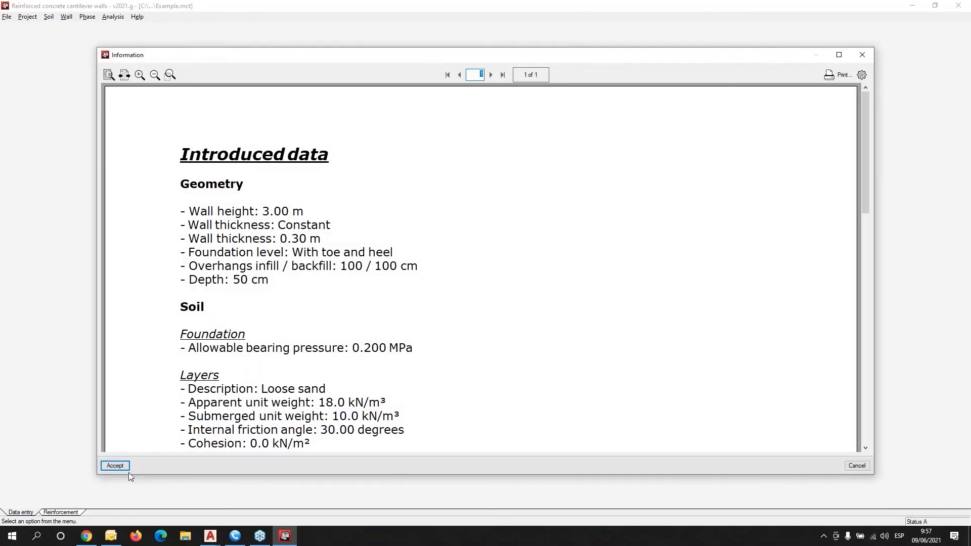
pyautogui.click(125, 466)
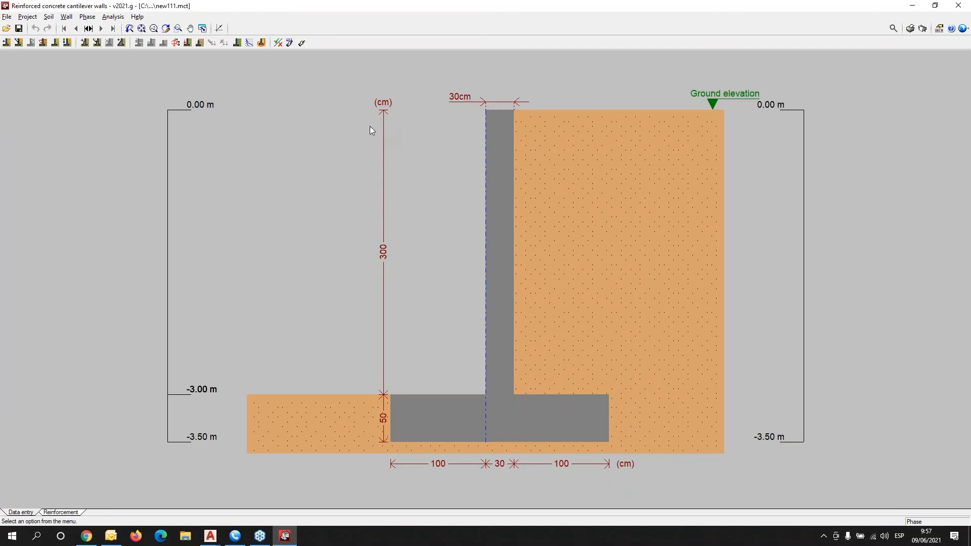
# Select ACI 318M-19 (USA) as the design code instead of ACI 318-02 (USA).
pyautogui.click(962, 31)
pyautogui.click(899, 40)
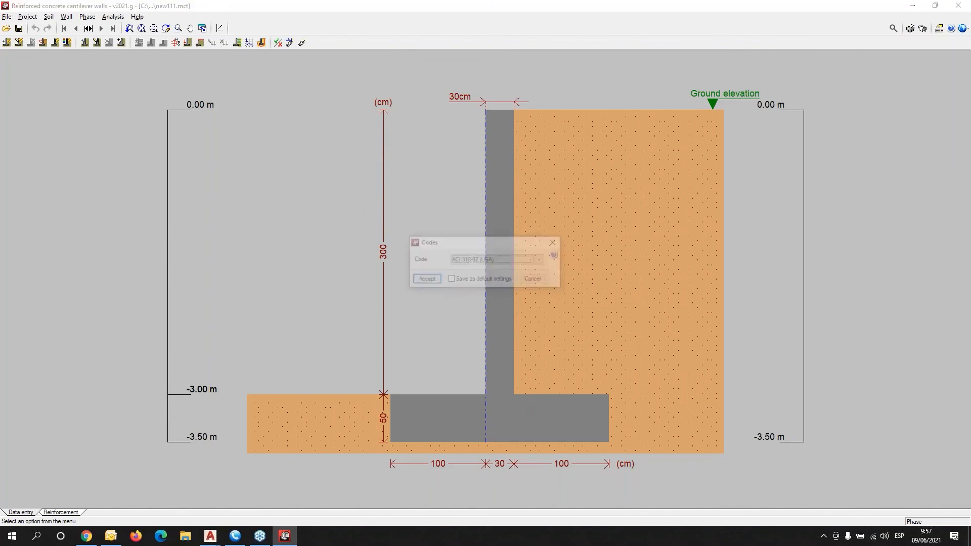
pyautogui.click(490, 260)
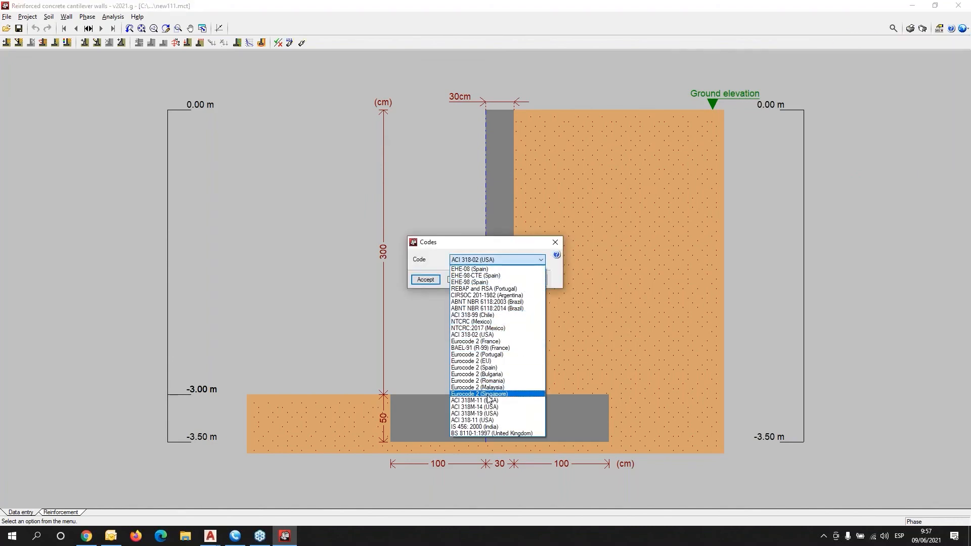
pyautogui.click(490, 414)
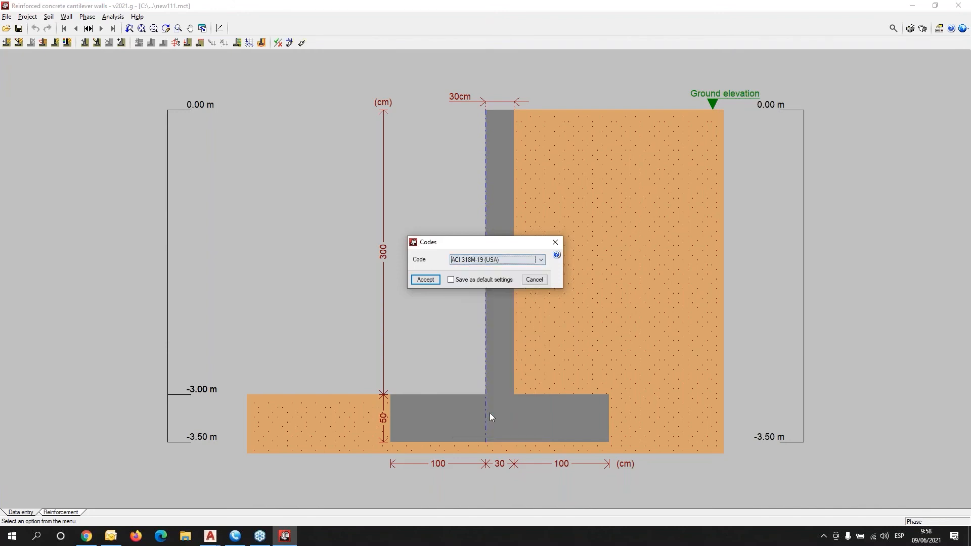
# Apply ACI 318M-19 and enable seismic acceleration of 0.08 g with 80% surcharge.
pyautogui.click(434, 278)
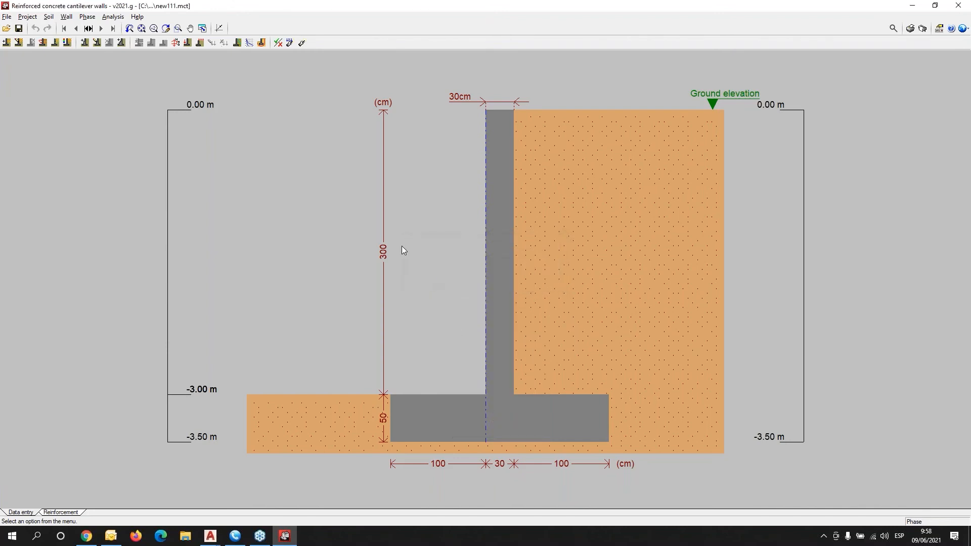
pyautogui.click(28, 17)
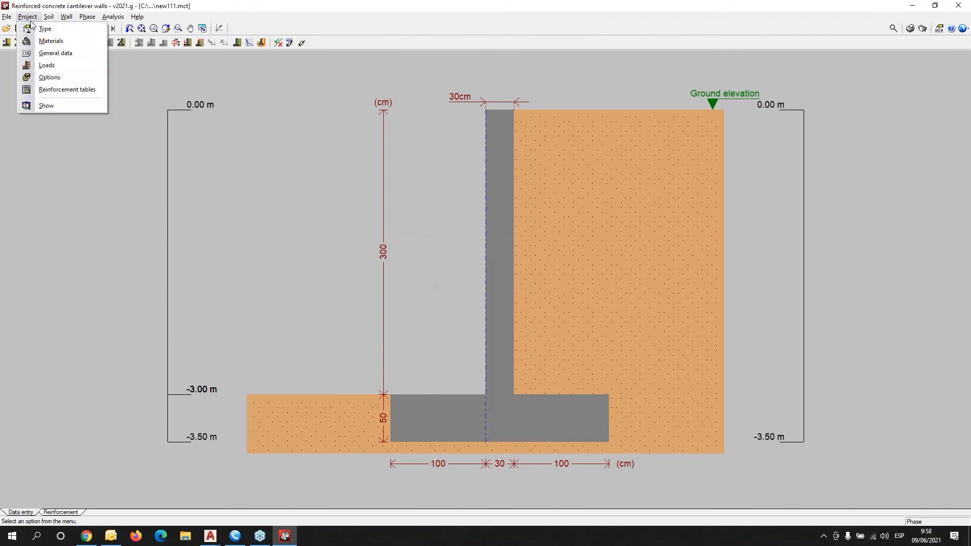
pyautogui.click(55, 65)
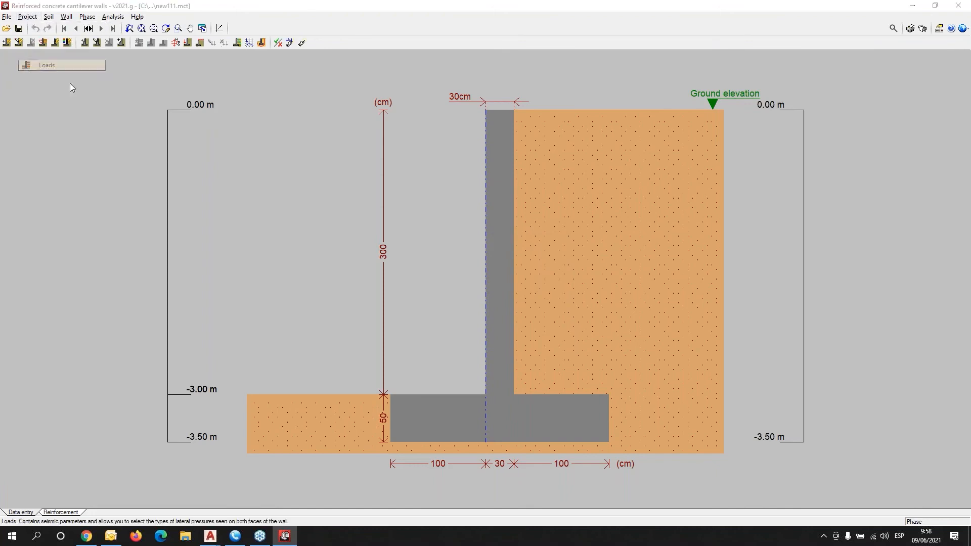
pyautogui.moveTo(485, 216); pyautogui.dragTo(161, 145)
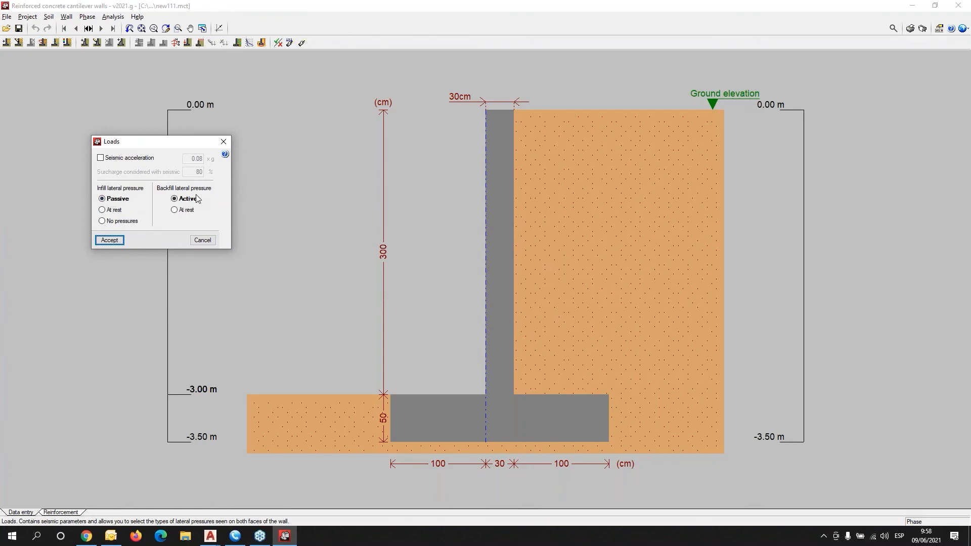
pyautogui.click(101, 159)
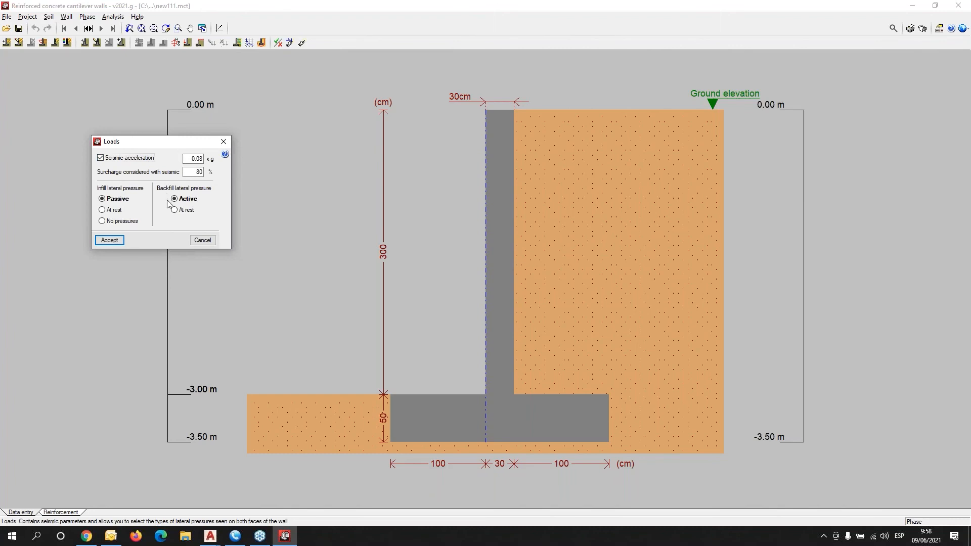
pyautogui.click(110, 241)
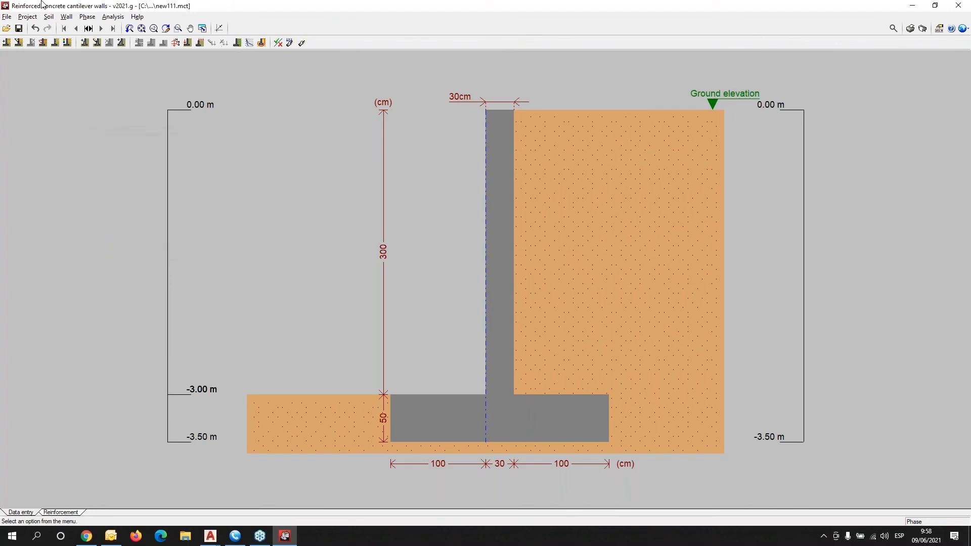
# Check the general soil data and loose sand layer (18 kN/m³, 30°, no cohesion) unchanged.
pyautogui.click(48, 17)
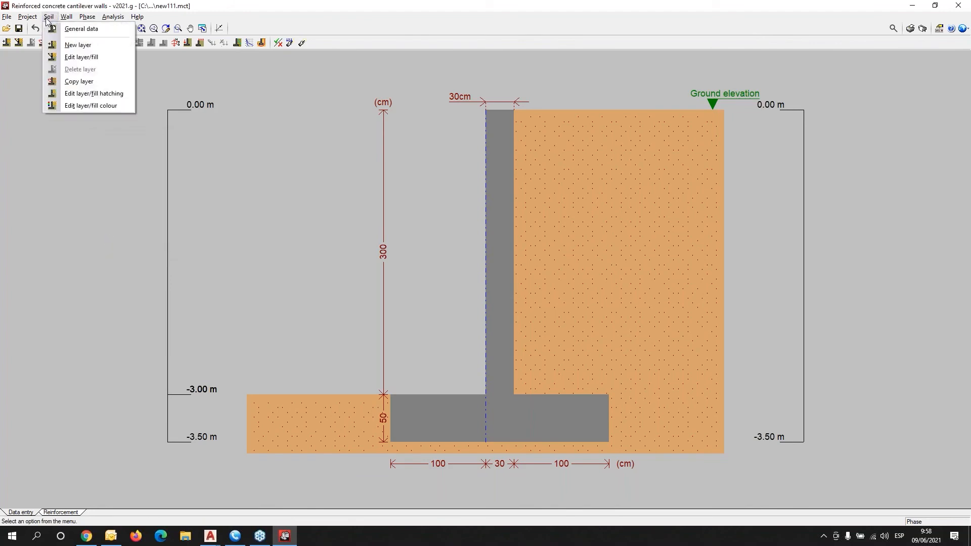
pyautogui.click(65, 30)
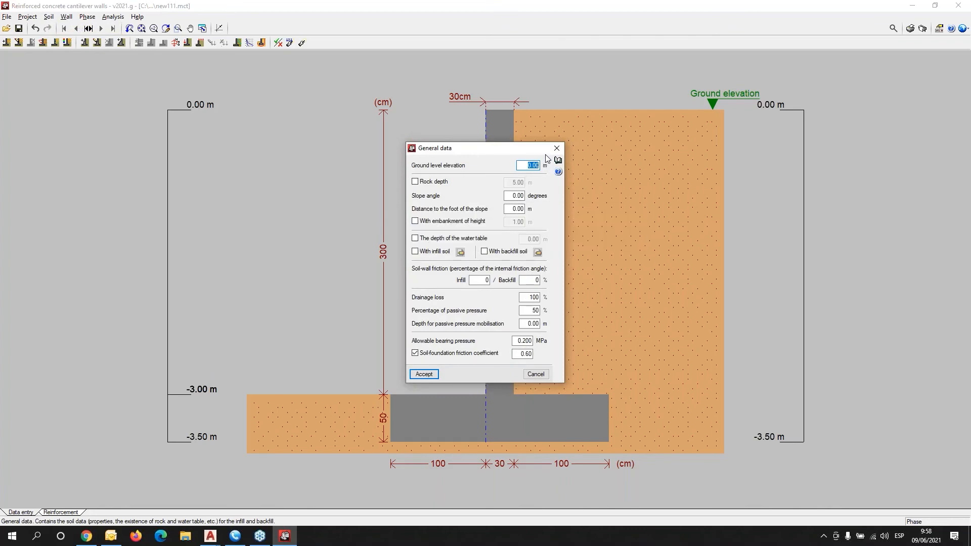
pyautogui.click(556, 148)
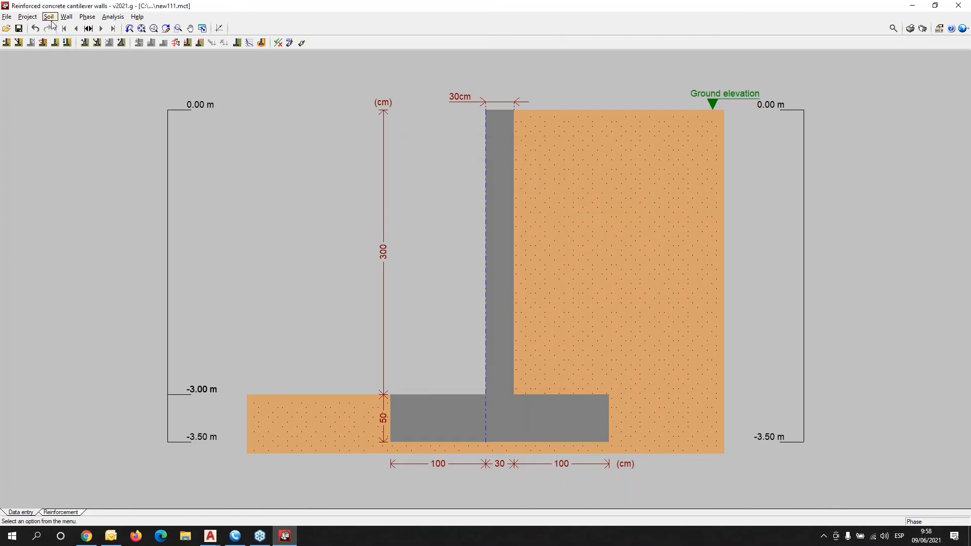
pyautogui.click(49, 17)
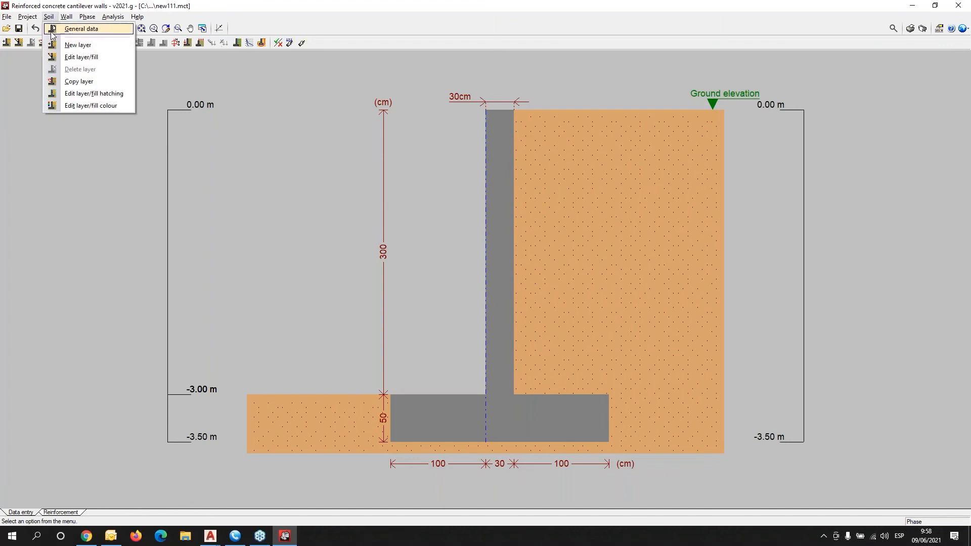
pyautogui.click(89, 60)
pyautogui.click(566, 232)
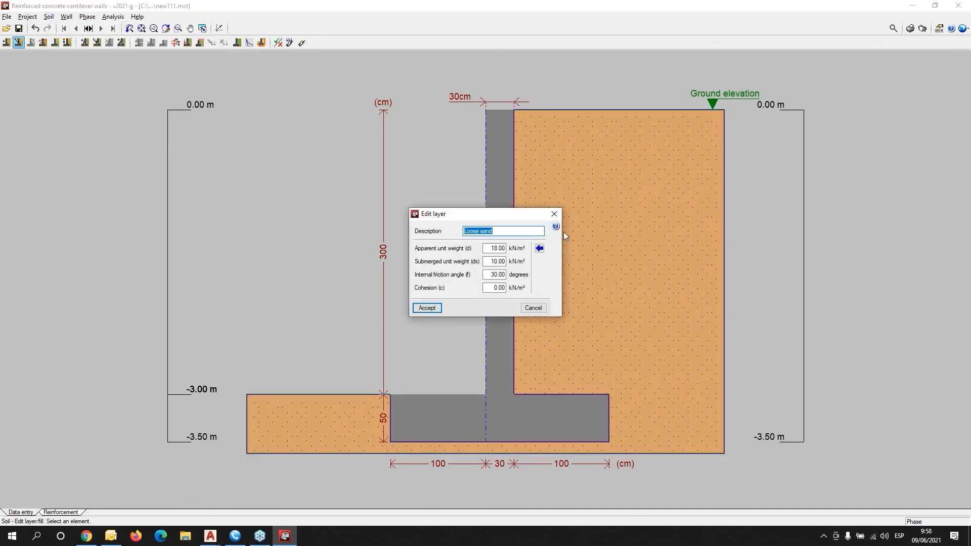
pyautogui.moveTo(493, 218); pyautogui.dragTo(246, 148)
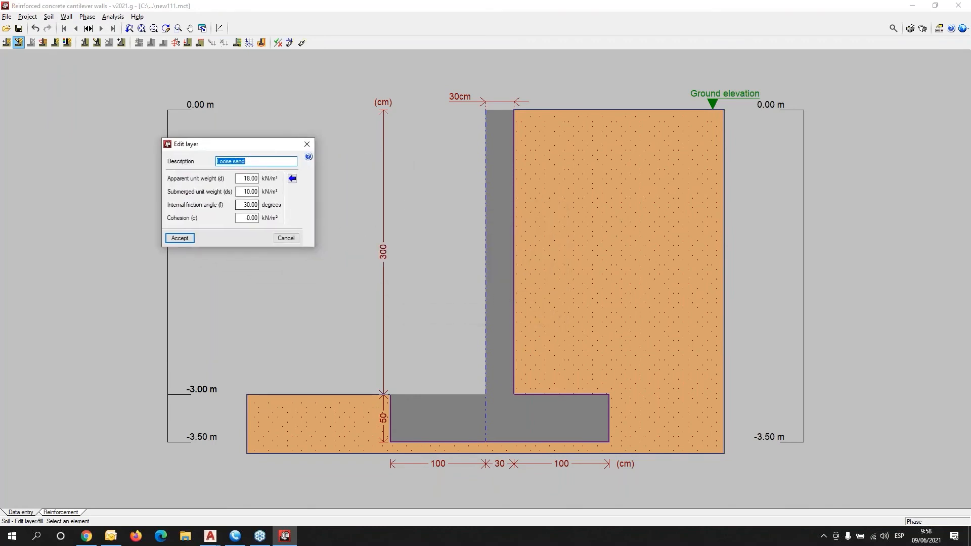
pyautogui.click(307, 146)
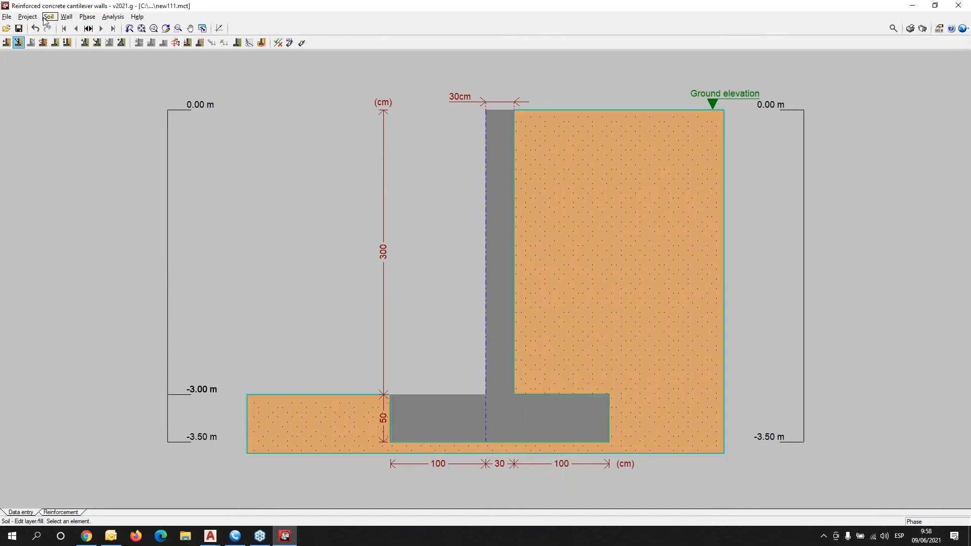
pyautogui.click(47, 18)
pyautogui.moveTo(64, 19)
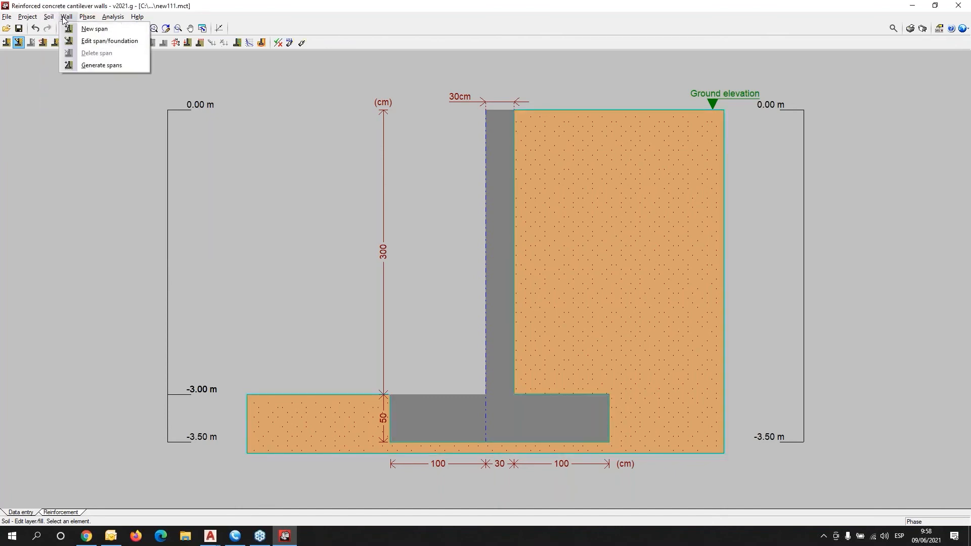
# Taper the wall stem to 25 cm top and 35 cm bottom thickness.
pyautogui.click(88, 41)
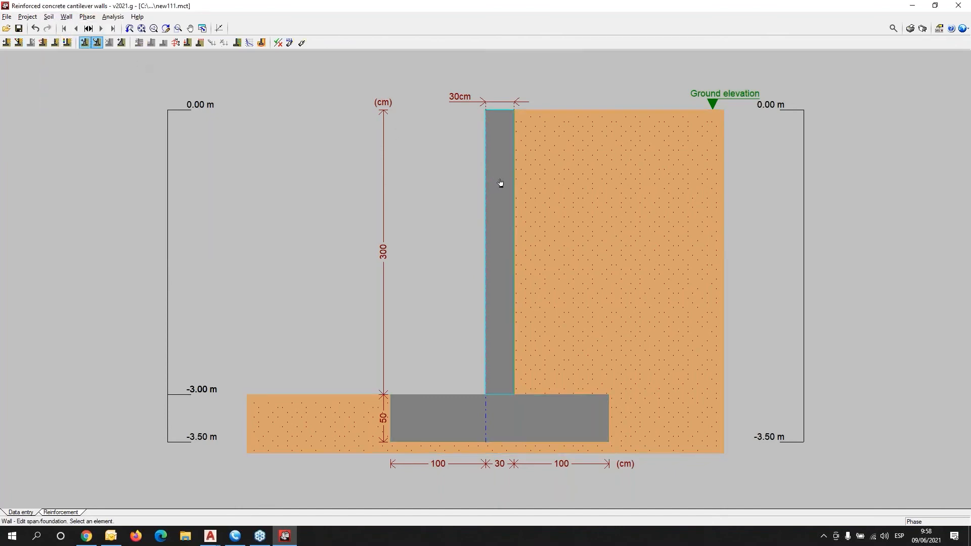
pyautogui.click(507, 212)
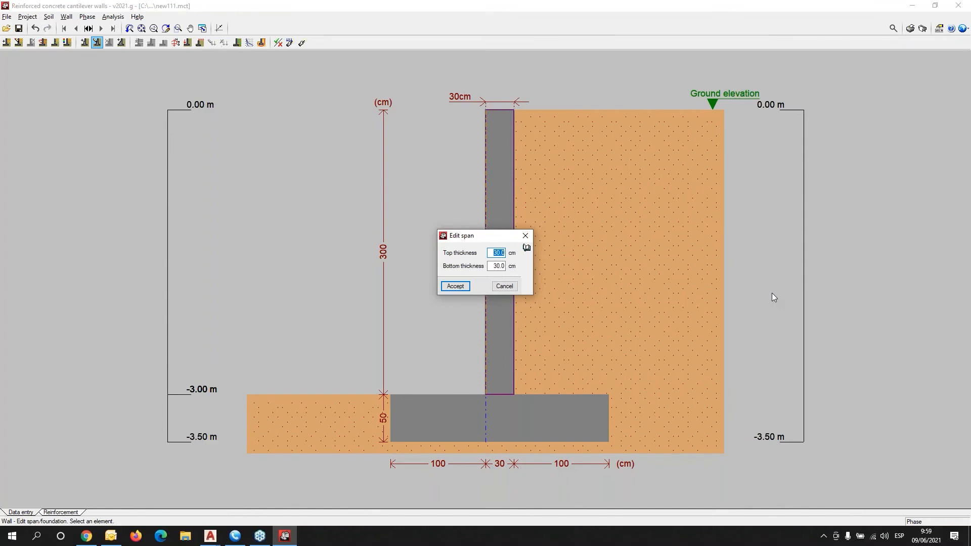
pyautogui.write('25')
pyautogui.press('Tab')
pyautogui.write('35')
pyautogui.press('Tab')
pyautogui.click(455, 286)
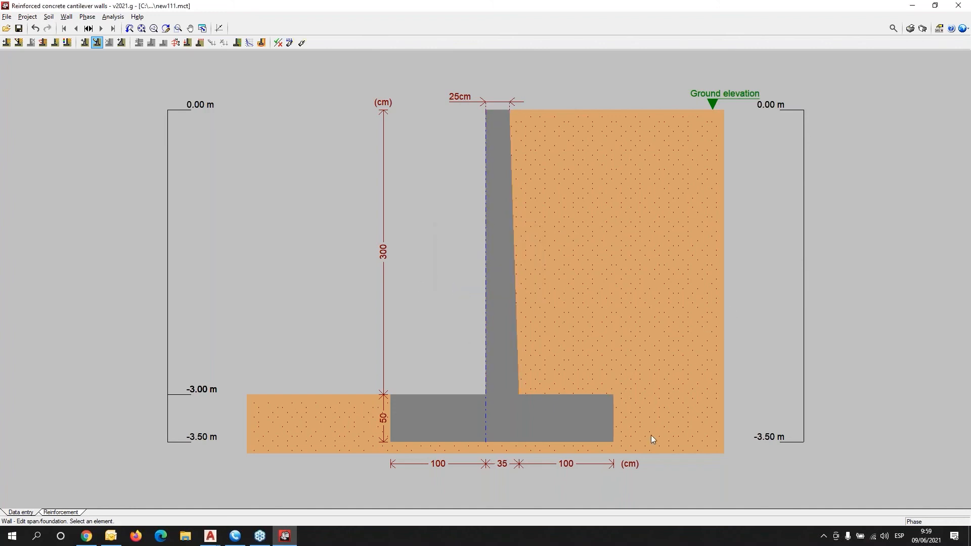
pyautogui.scroll(2, 577, 238)
pyautogui.scroll(-2, 568, 334)
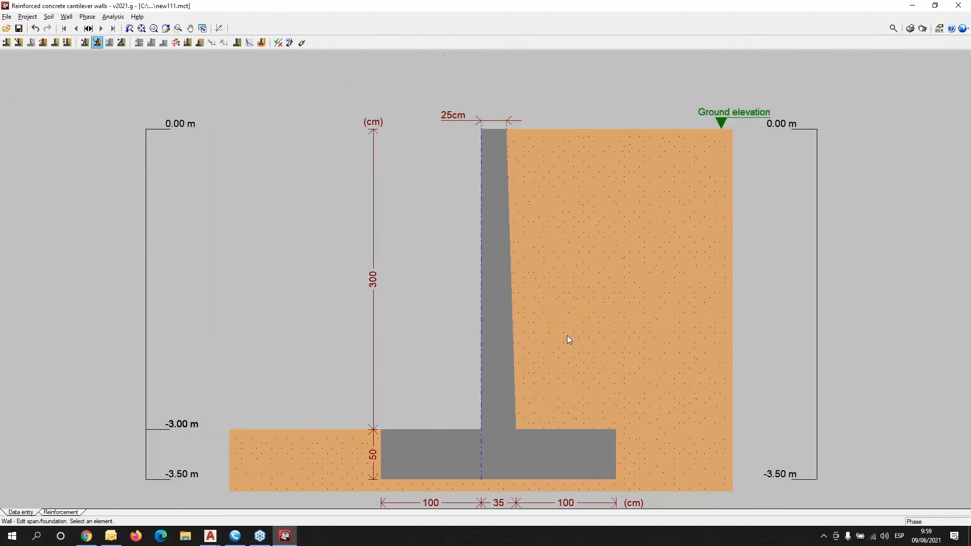
# Review the top load increments, leaving all dead and live values at 0.00.
pyautogui.click(66, 16)
pyautogui.moveTo(86, 18)
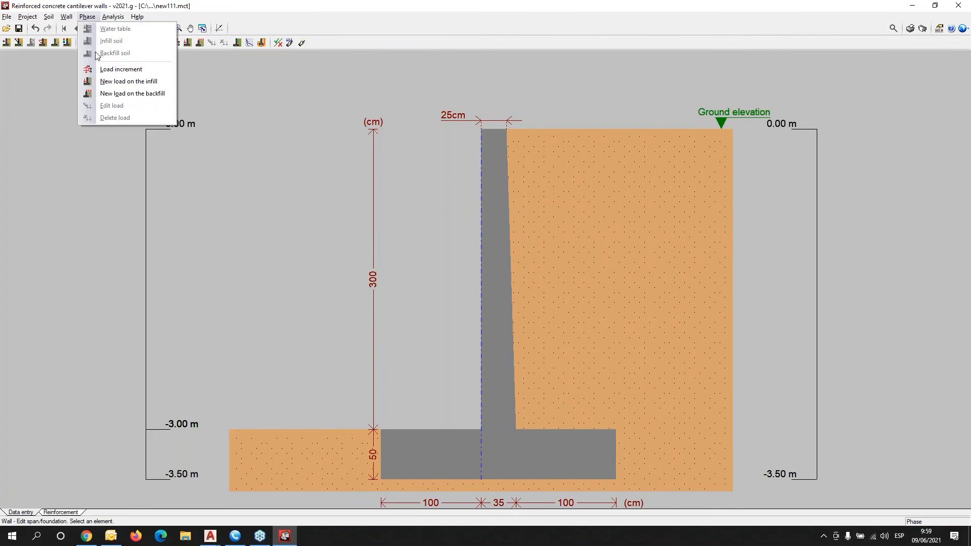
pyautogui.click(118, 70)
pyautogui.click(121, 69)
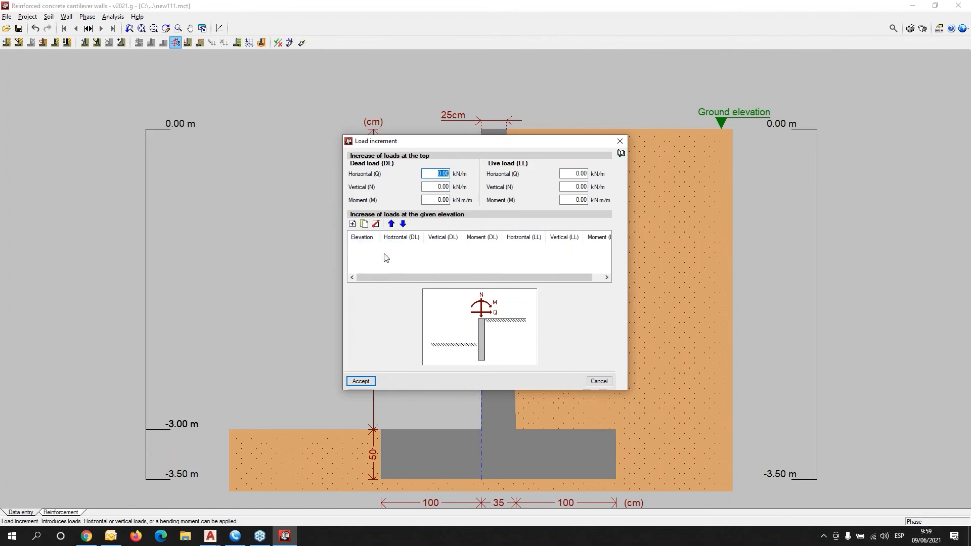
pyautogui.moveTo(380, 140); pyautogui.dragTo(99, 92)
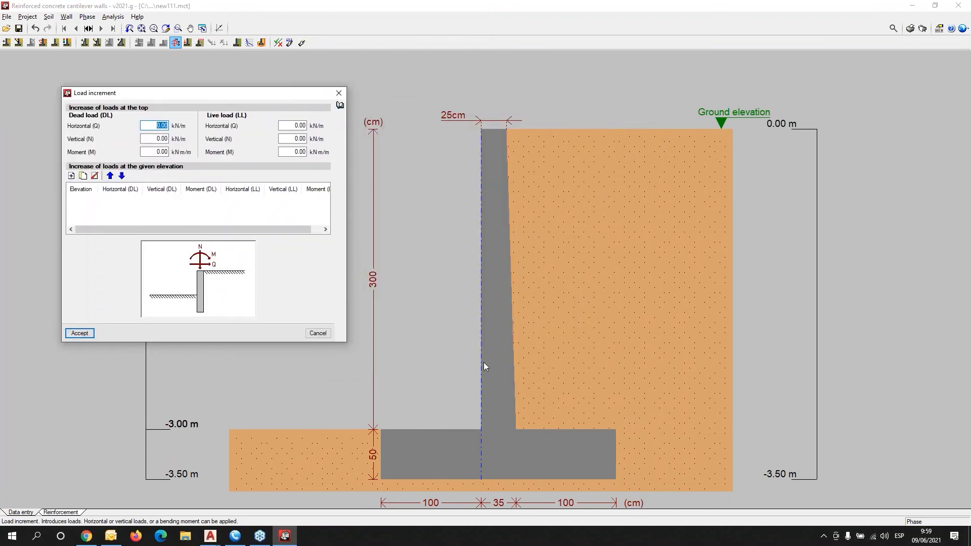
pyautogui.click(339, 93)
pyautogui.click(87, 16)
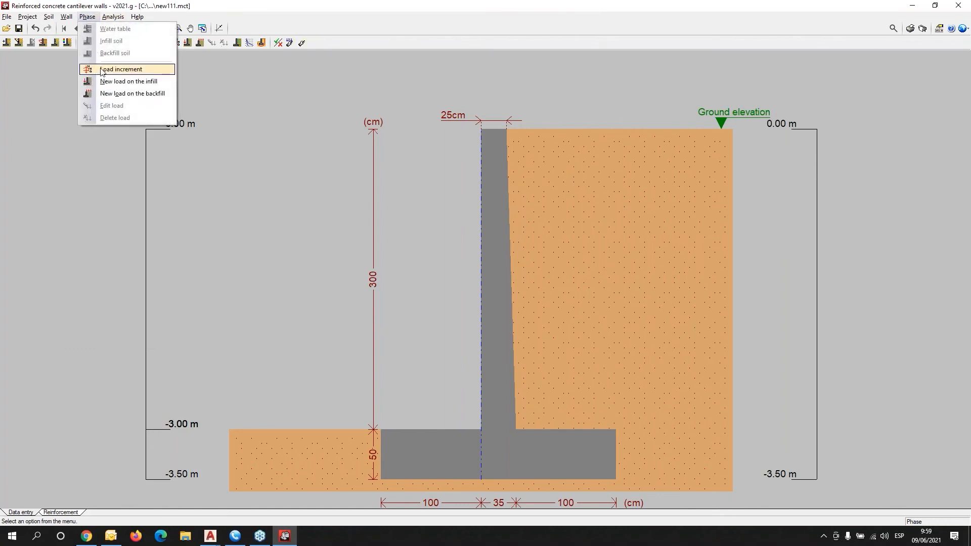
pyautogui.moveTo(116, 18)
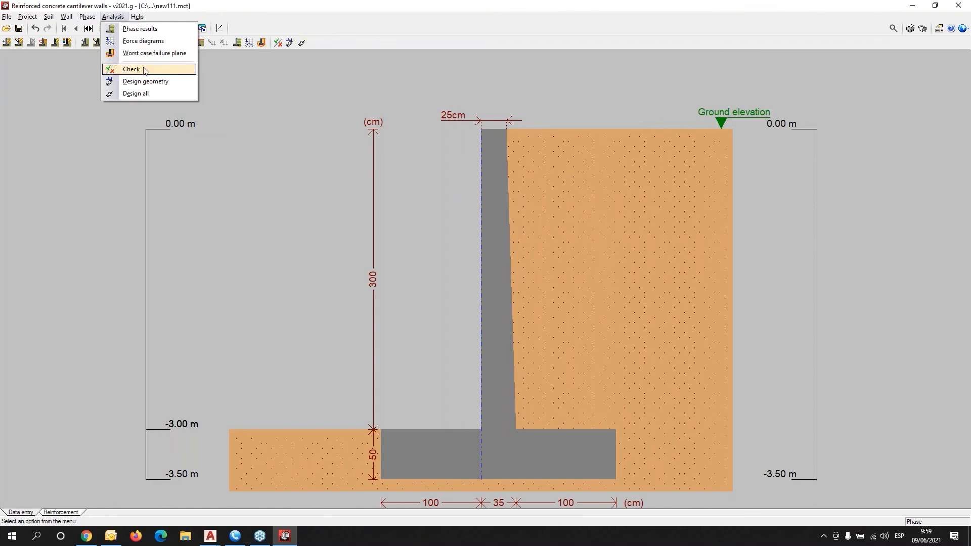
# Design the whole wall, dismissing the reinforcement error and unverified-checks warning.
pyautogui.click(127, 71)
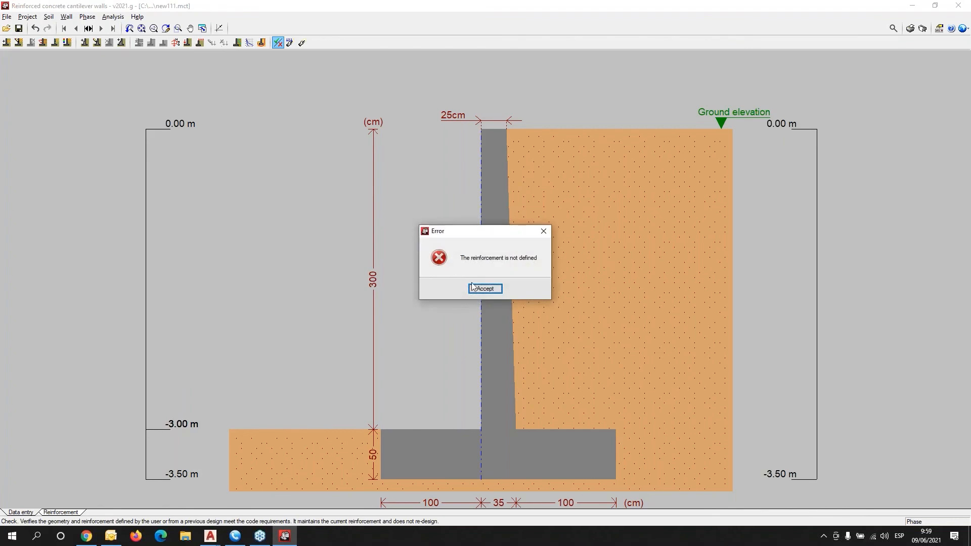
pyautogui.click(543, 230)
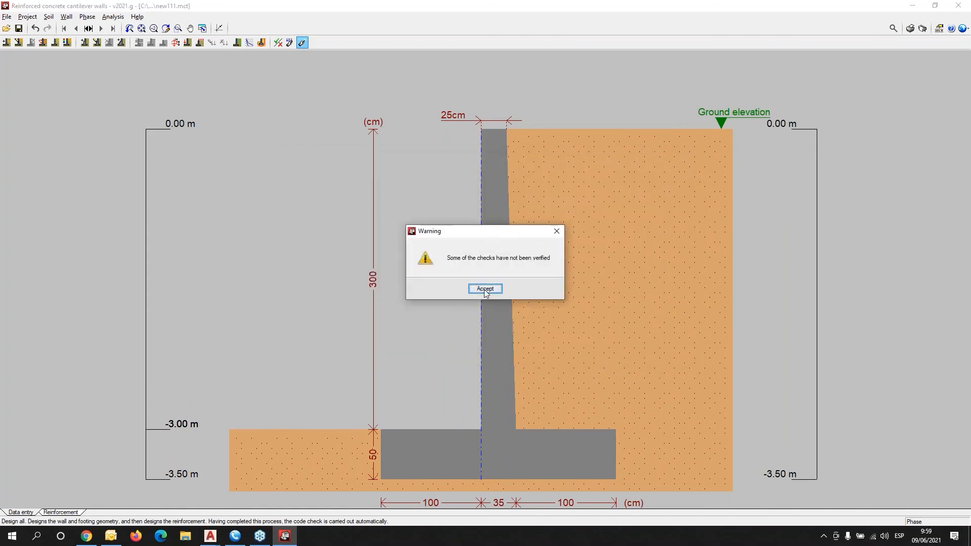
pyautogui.click(485, 290)
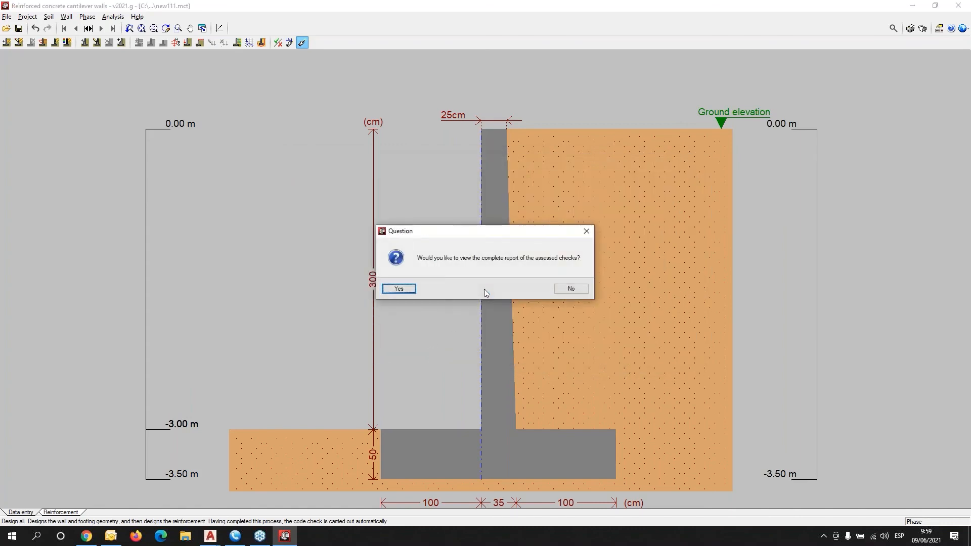
pyautogui.click(399, 290)
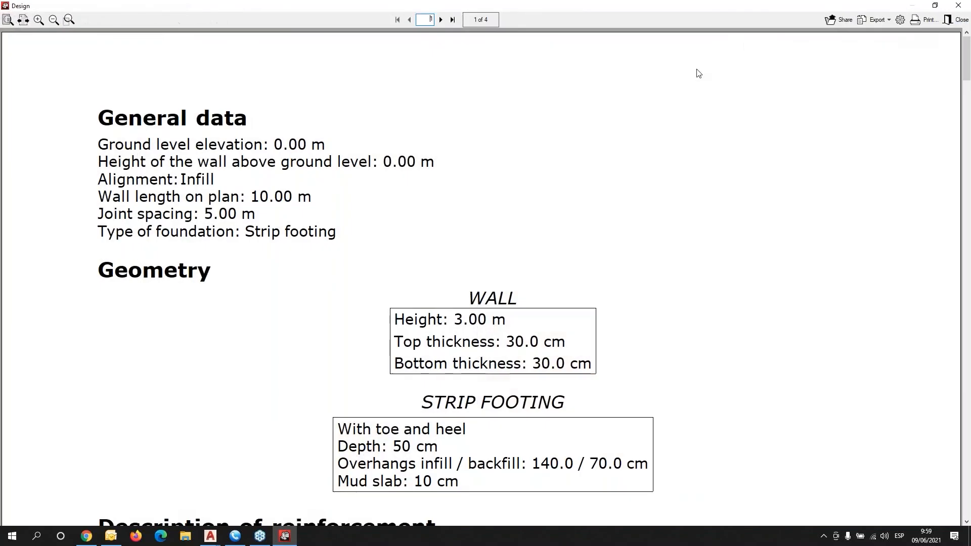
# Read through the checks report showing the 140/30/70 cm footing, 50 cm deep, then close it.
pyautogui.scroll(-3, 510, 308)
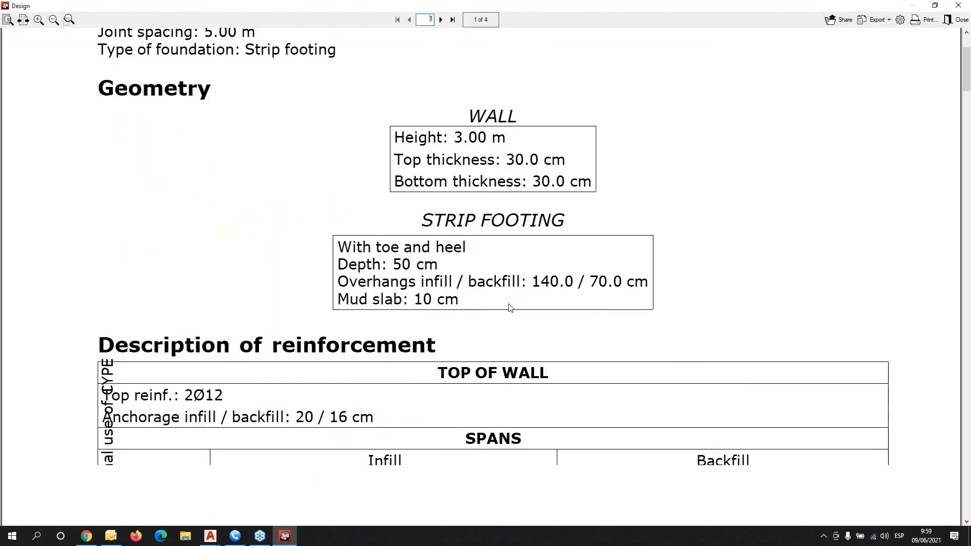
pyautogui.scroll(-8, 510, 308)
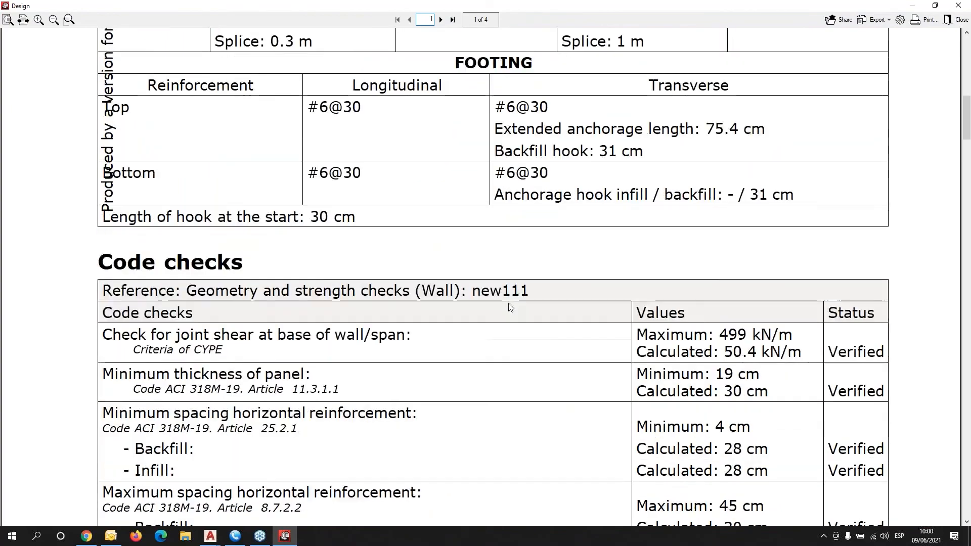
pyautogui.scroll(-11, 510, 308)
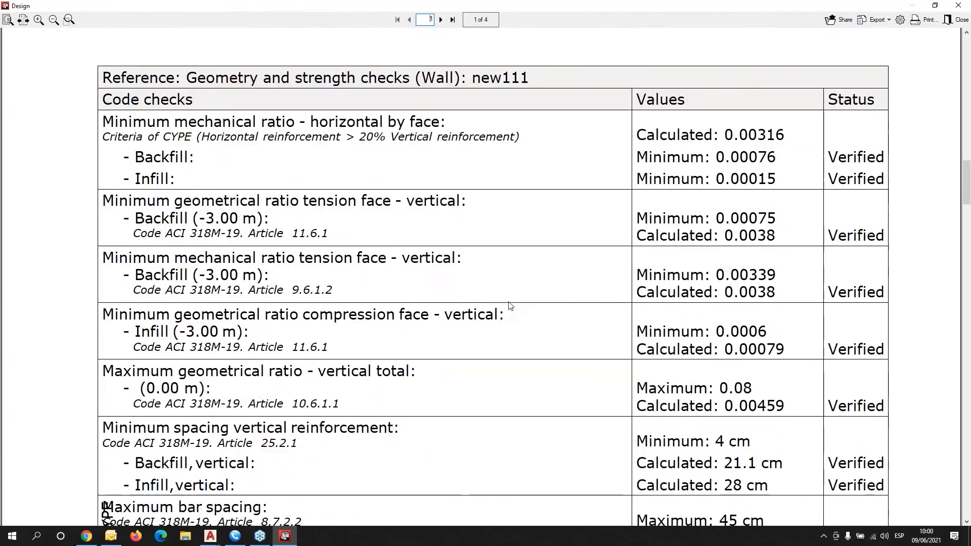
pyautogui.scroll(-15, 509, 306)
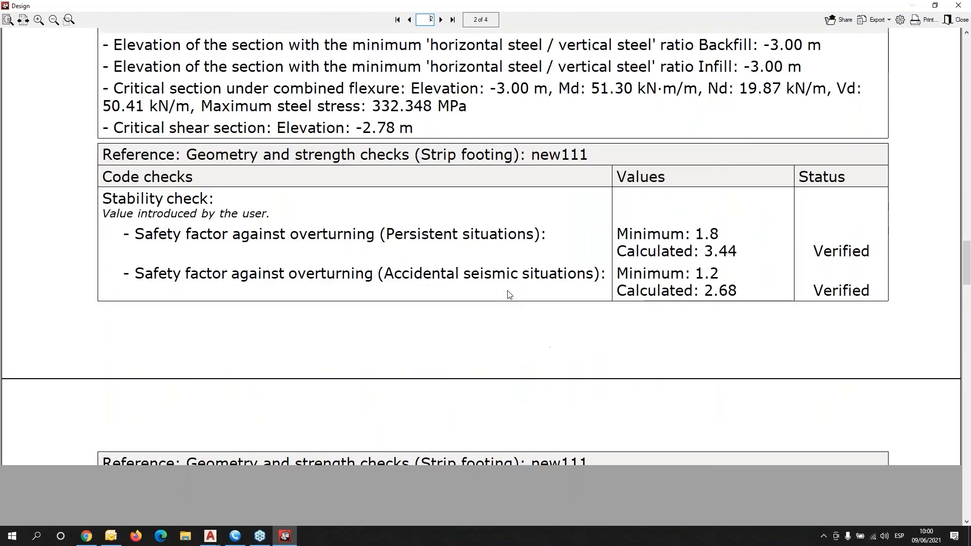
pyautogui.scroll(-13, 510, 291)
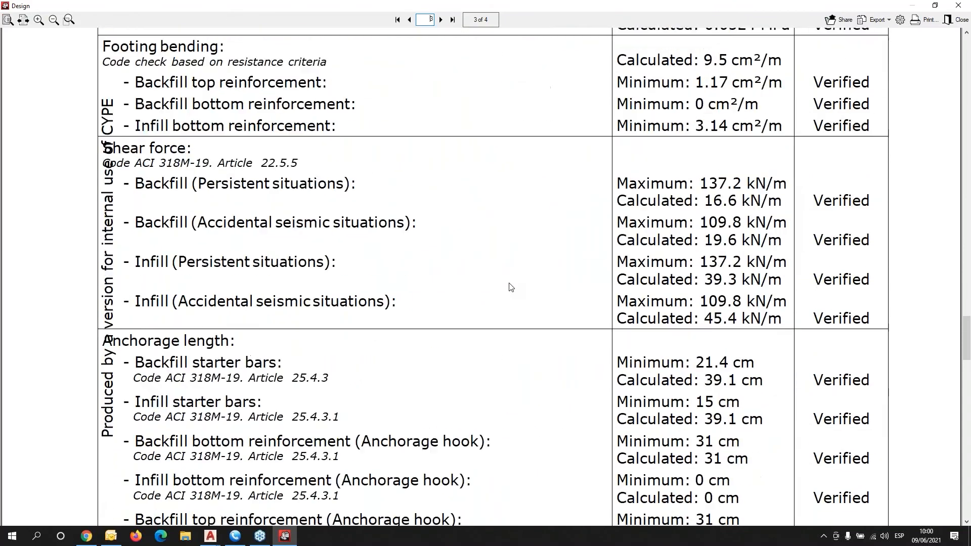
pyautogui.scroll(-1, 510, 287)
pyautogui.click(958, 6)
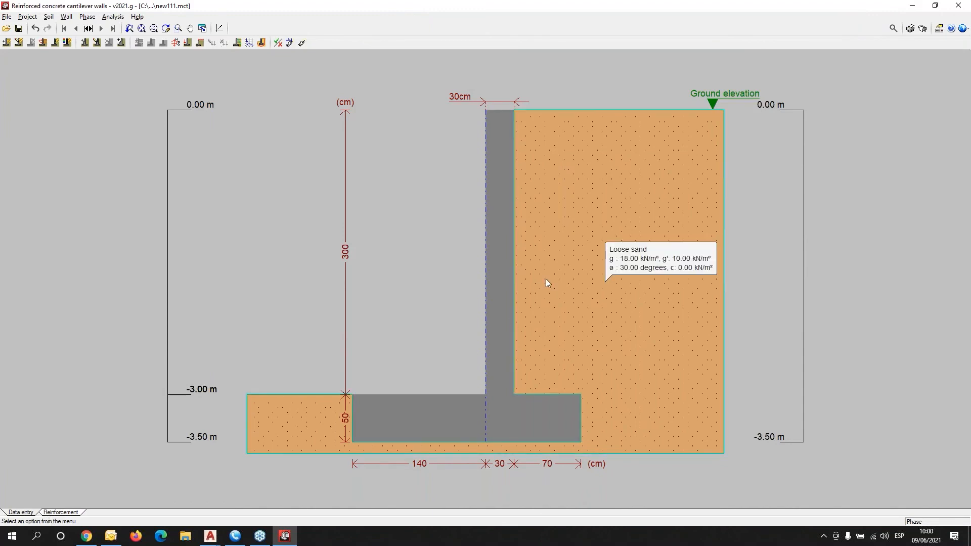
# Inspect the #3@30 infill vertical base reinforcement in the reinforcement view, unchanged.
pyautogui.click(46, 513)
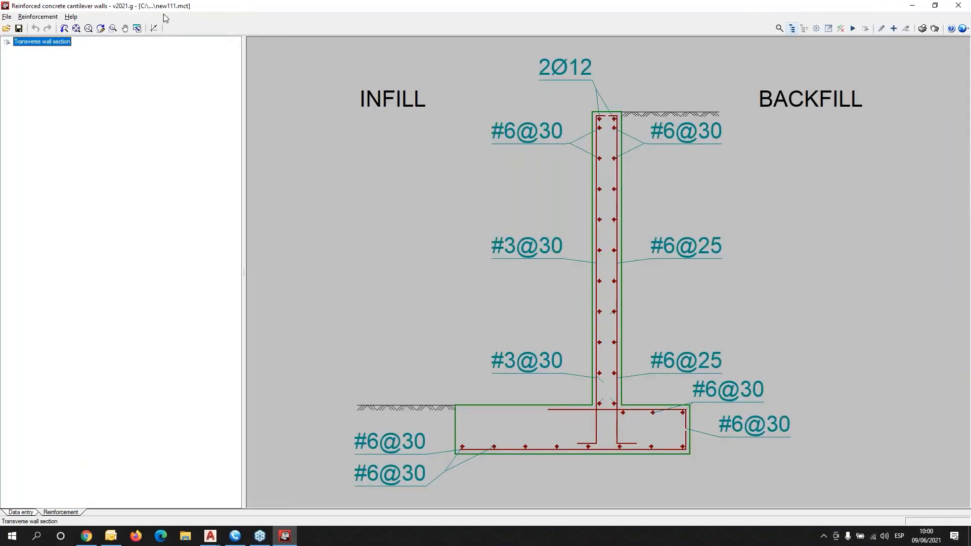
pyautogui.click(527, 254)
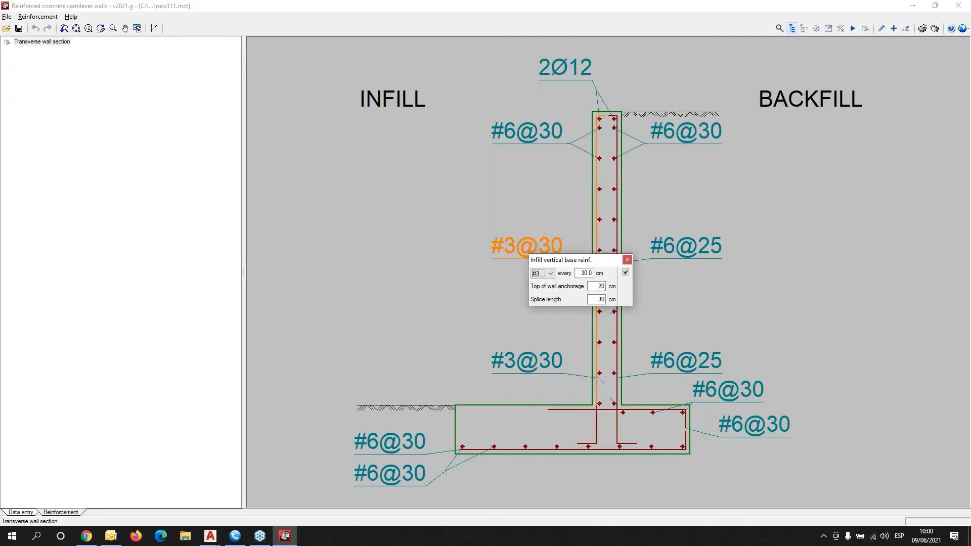
pyautogui.moveTo(567, 258); pyautogui.dragTo(332, 182)
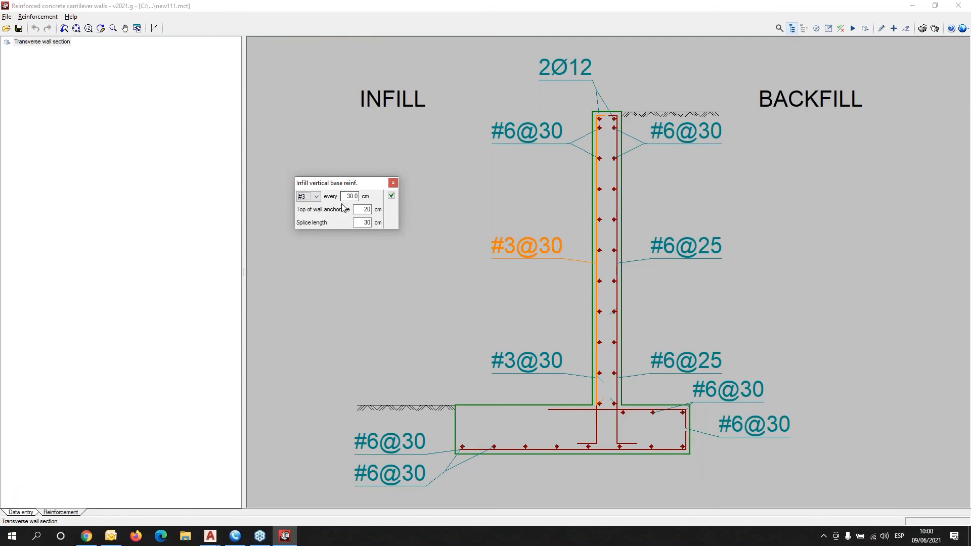
pyautogui.click(393, 183)
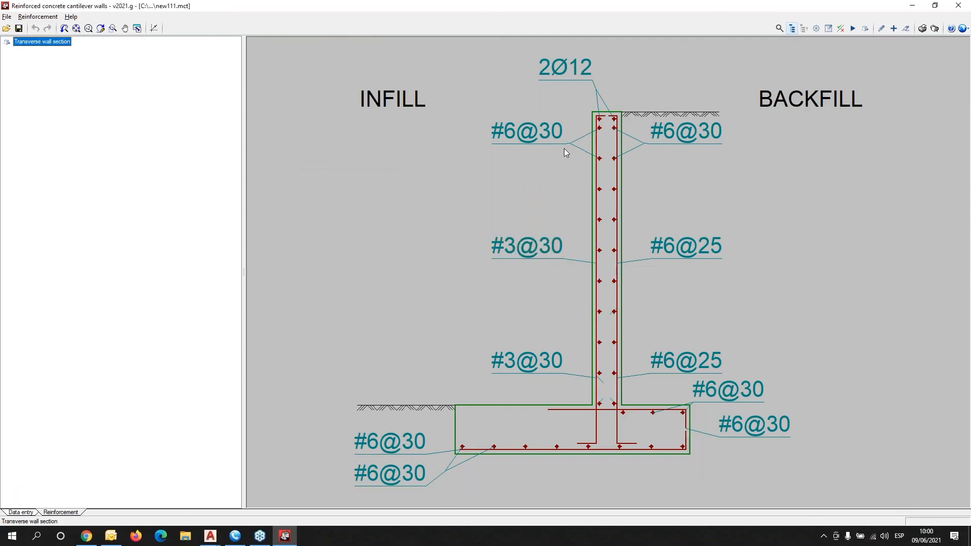
# Check the wall reinforcement against the code and open the full checks report.
pyautogui.click(840, 29)
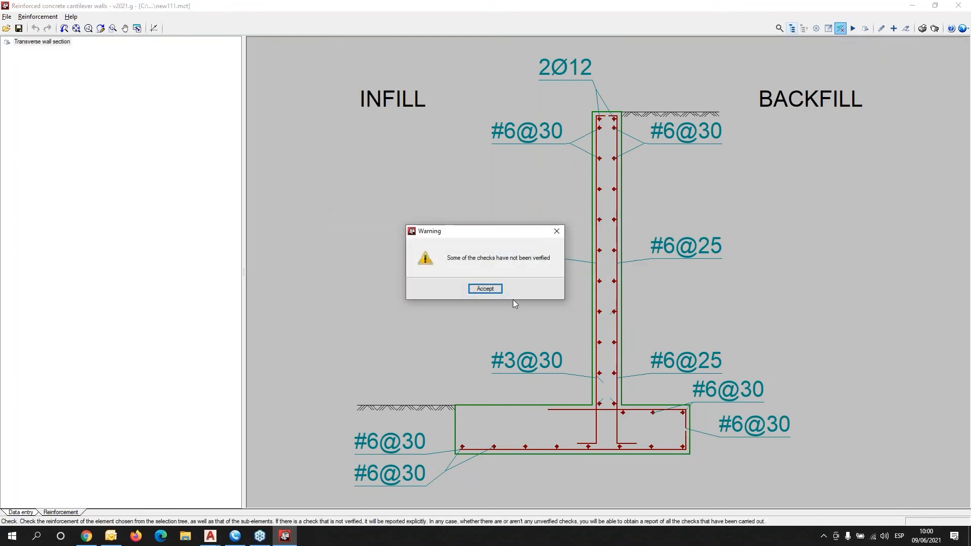
pyautogui.click(491, 290)
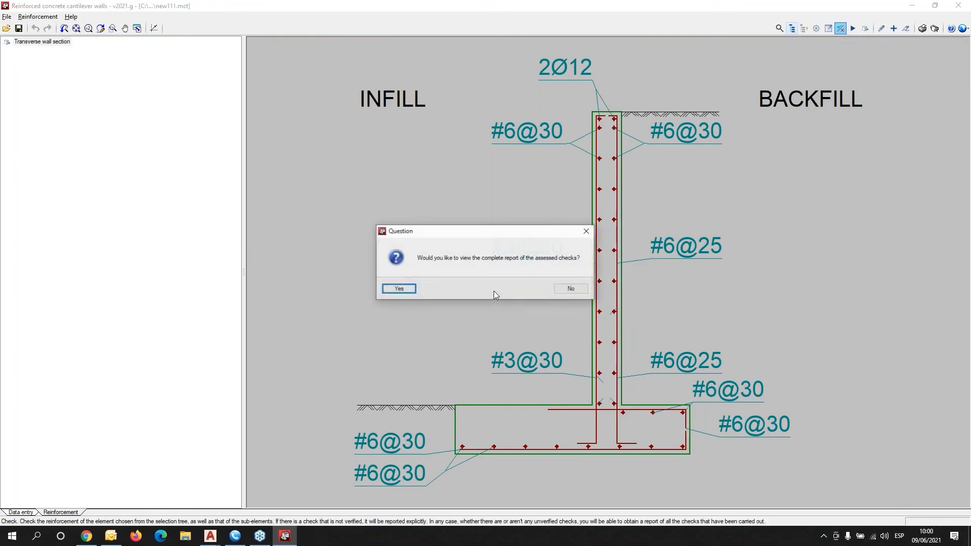
pyautogui.click(394, 291)
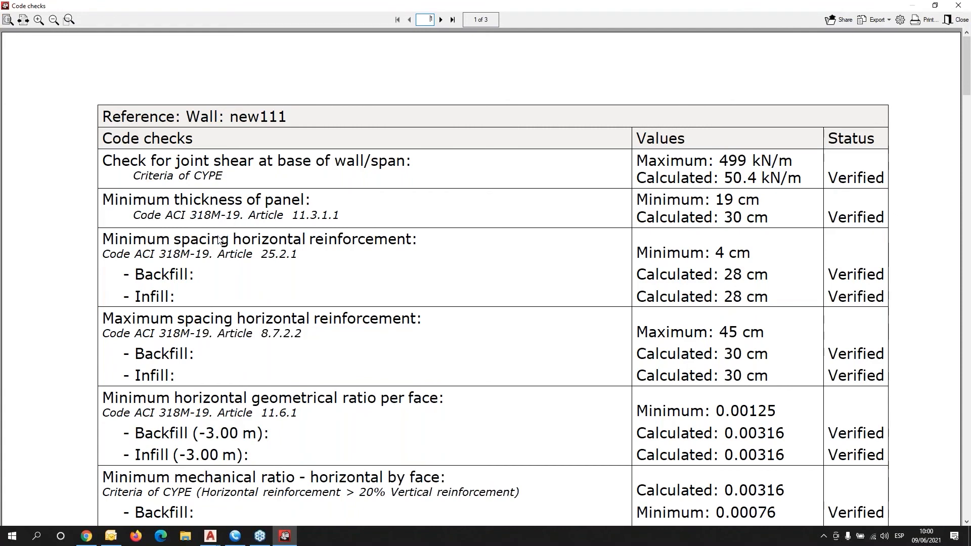
# Close the code checks report and return to the data-entry drawing of the 30 cm wall on its 140/30/70 cm footing.
pyautogui.click(959, 6)
pyautogui.click(12, 511)
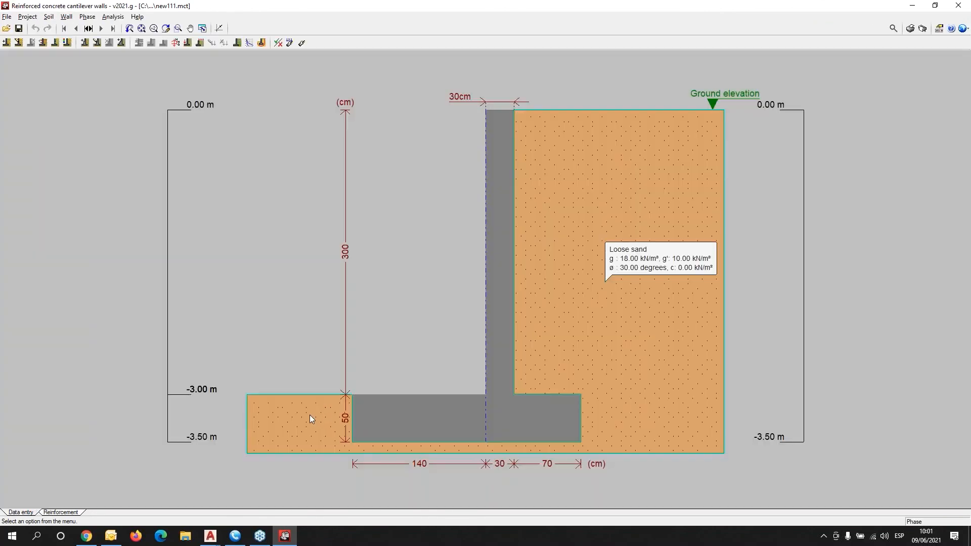
pyautogui.scroll(-1, 739, 244)
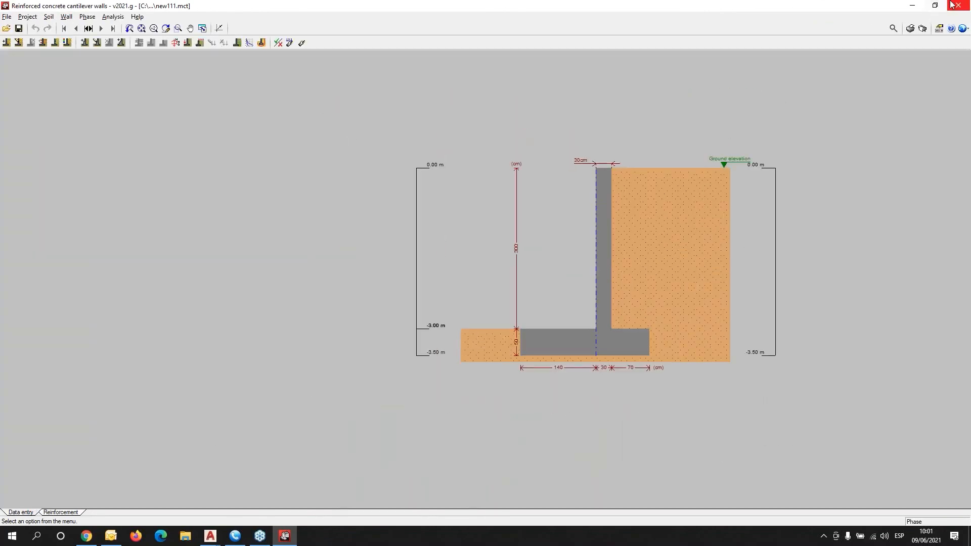
# Generate the report with all chapters, including the global stability check, and accept the unverified-checks warning.
pyautogui.click(910, 30)
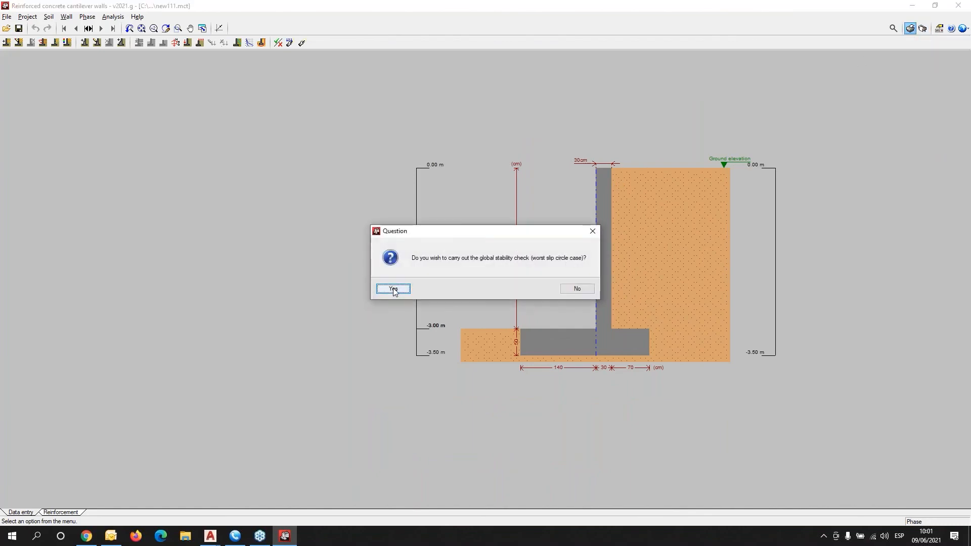
pyautogui.click(394, 289)
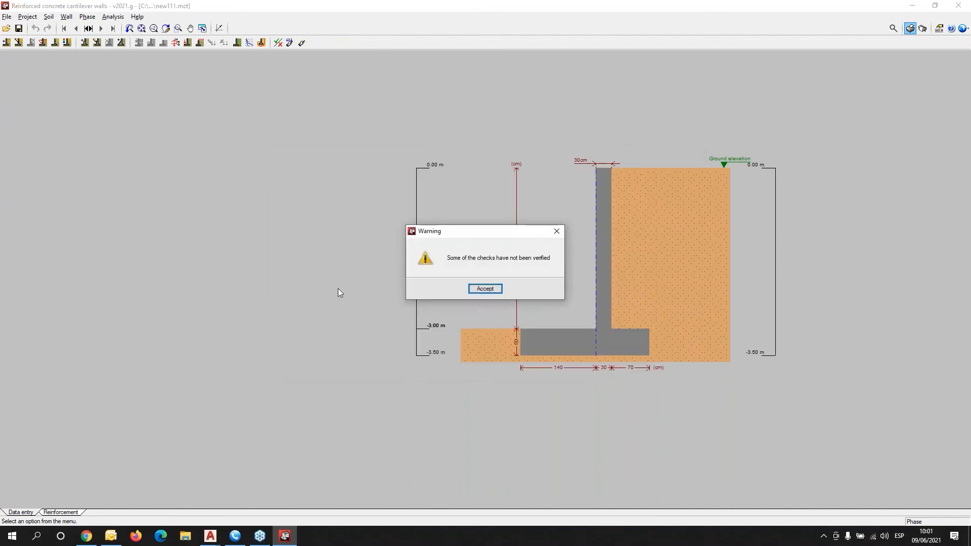
pyautogui.click(484, 289)
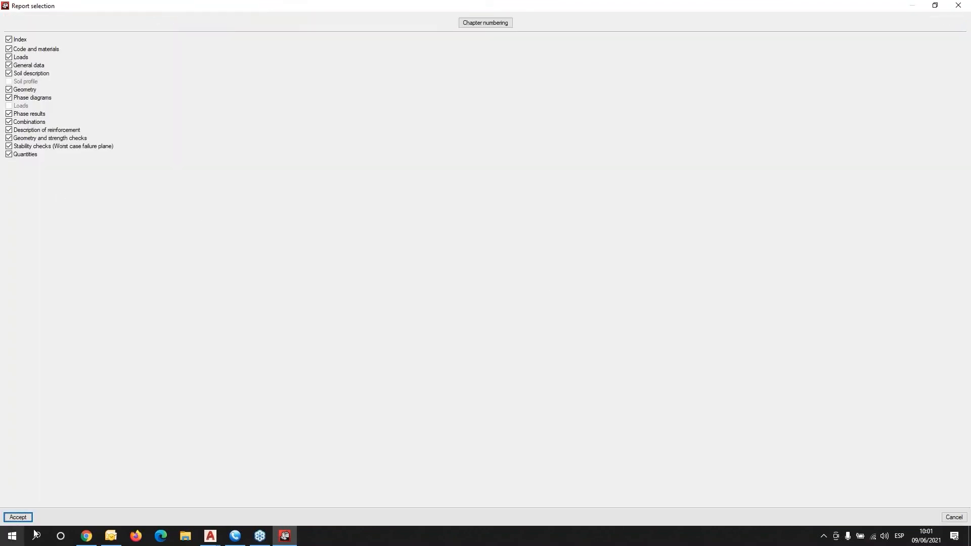
pyautogui.click(18, 517)
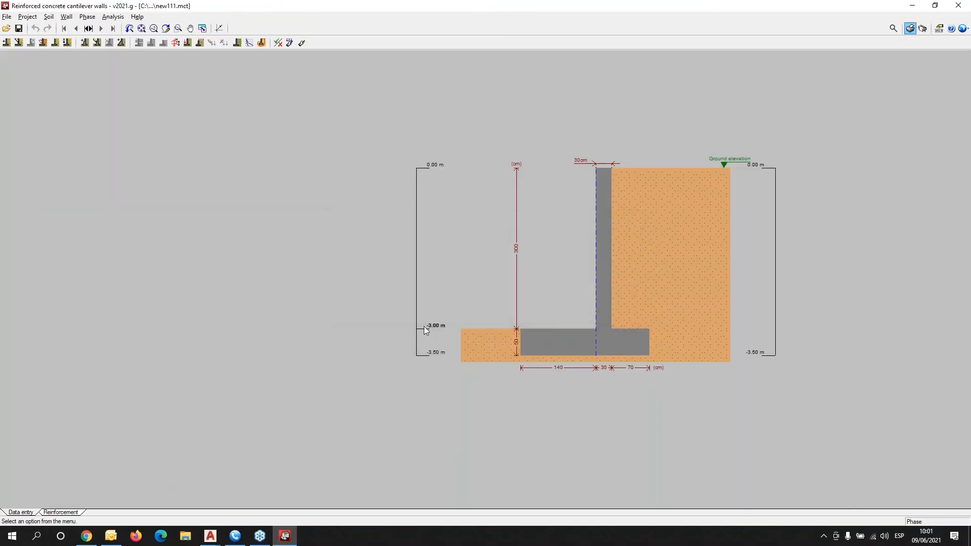
pyautogui.scroll(-7, 451, 236)
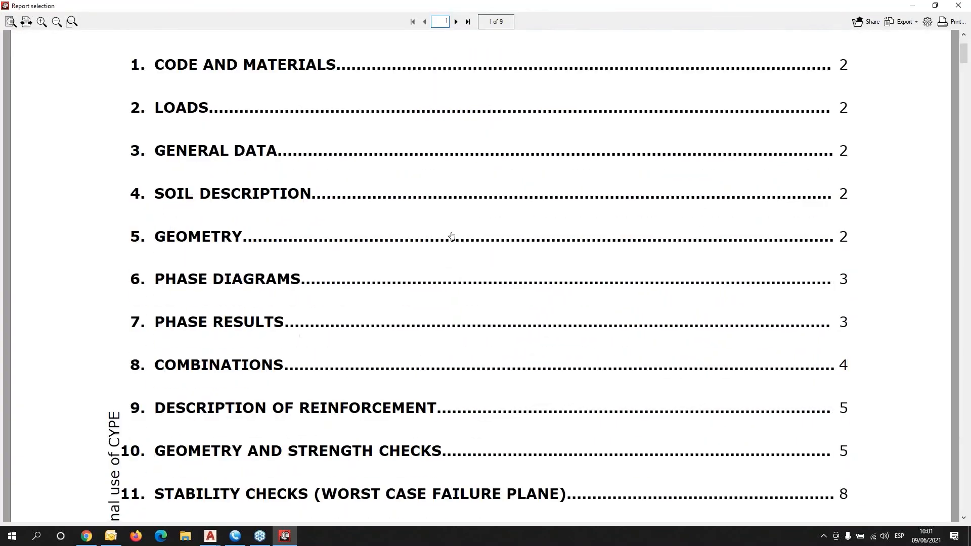
pyautogui.scroll(-10, 452, 236)
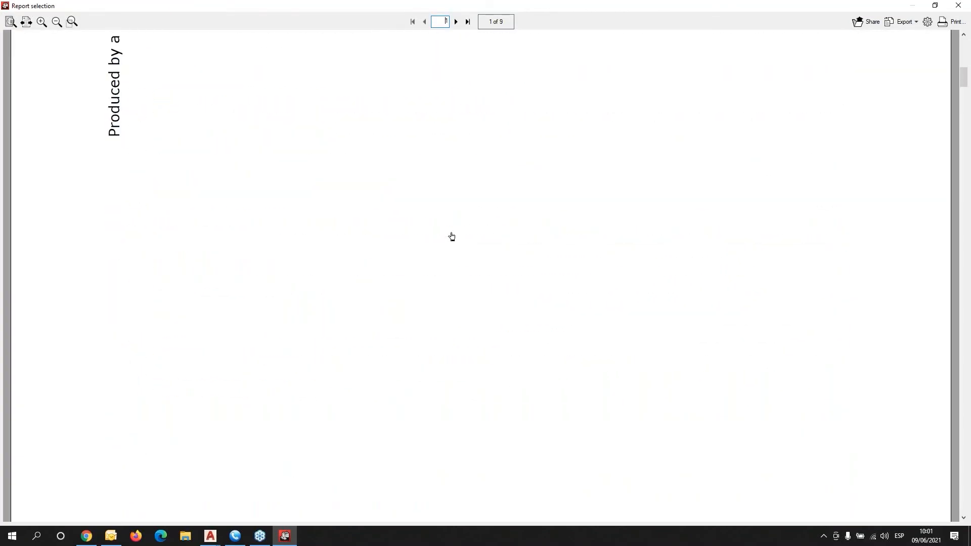
pyautogui.scroll(-7, 451, 236)
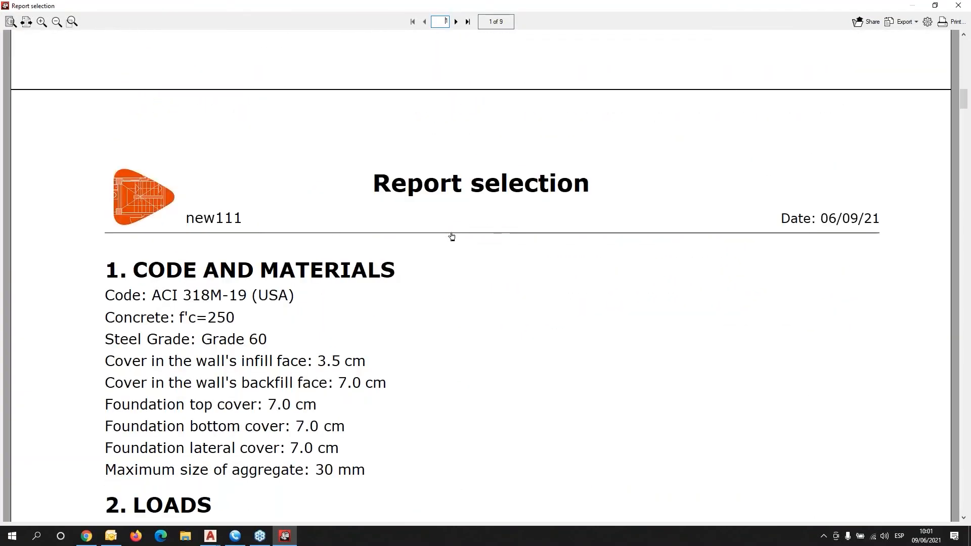
pyautogui.scroll(5, 452, 236)
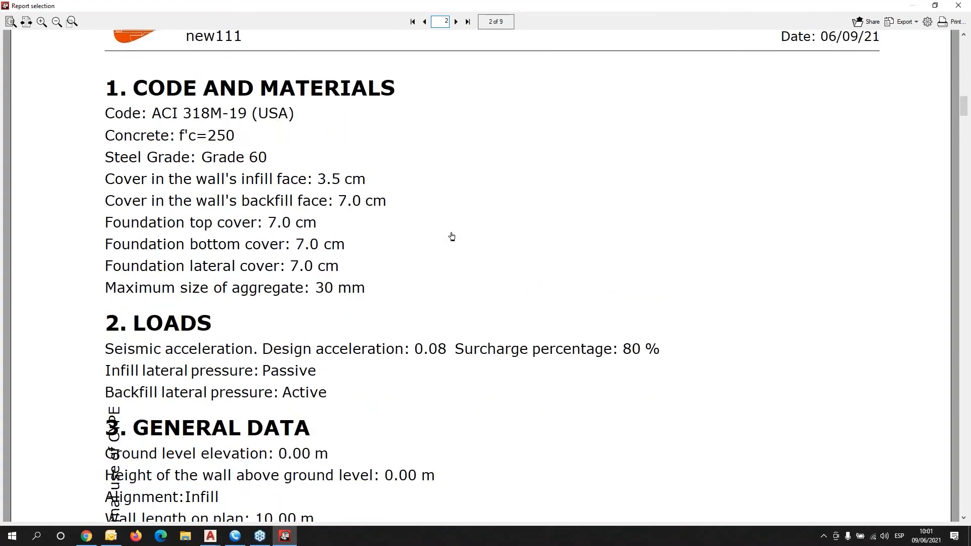
pyautogui.scroll(-10, 452, 235)
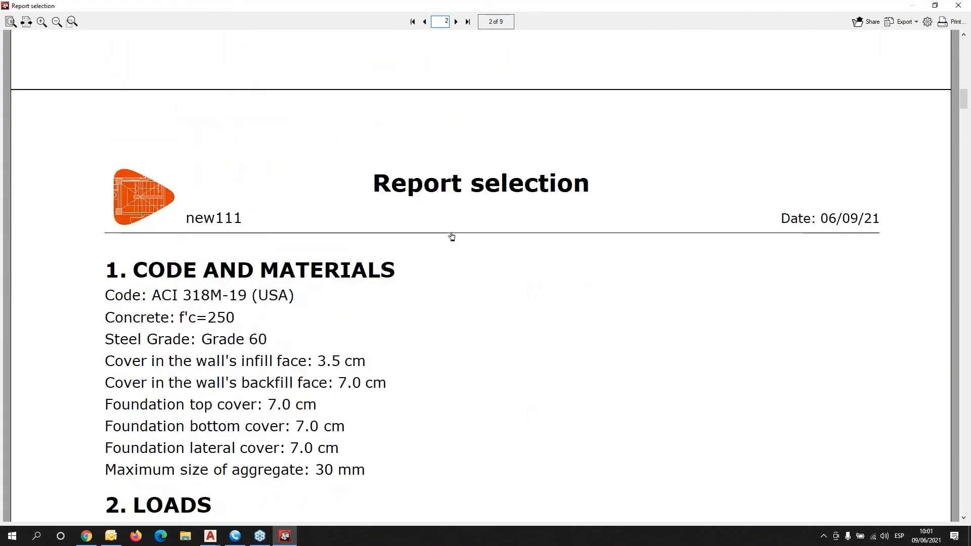
pyautogui.scroll(-12, 452, 237)
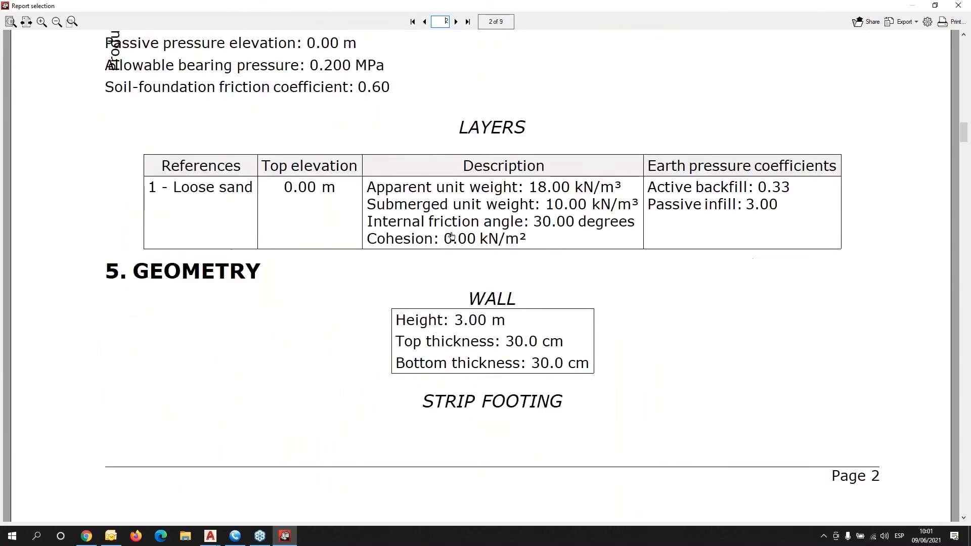
pyautogui.scroll(-4, 452, 236)
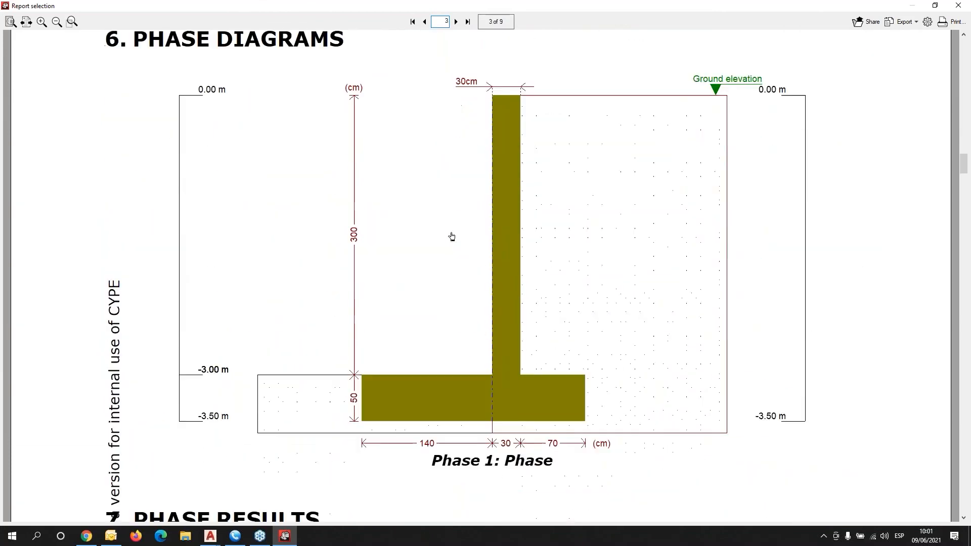
pyautogui.scroll(1, 452, 237)
pyautogui.scroll(-7, 451, 236)
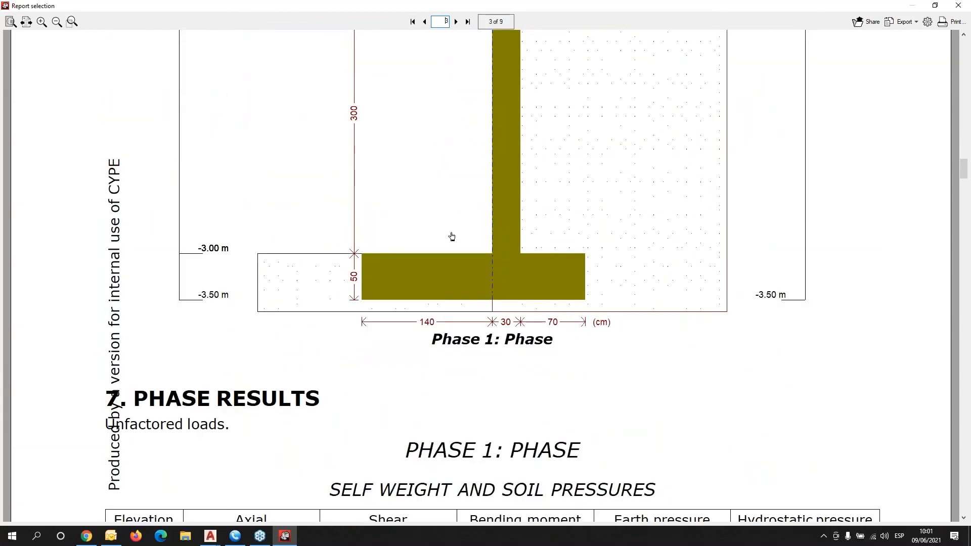
pyautogui.scroll(-3, 451, 237)
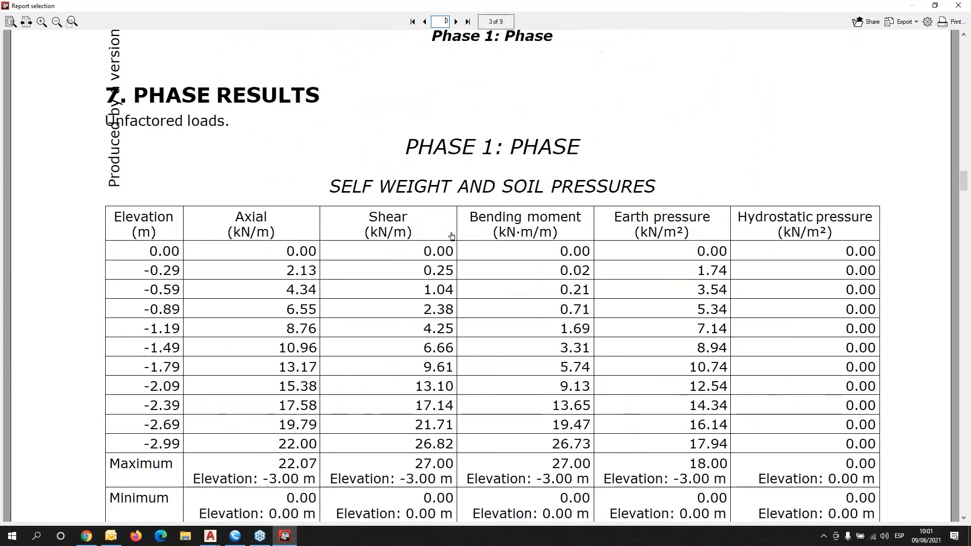
pyautogui.scroll(1, 451, 237)
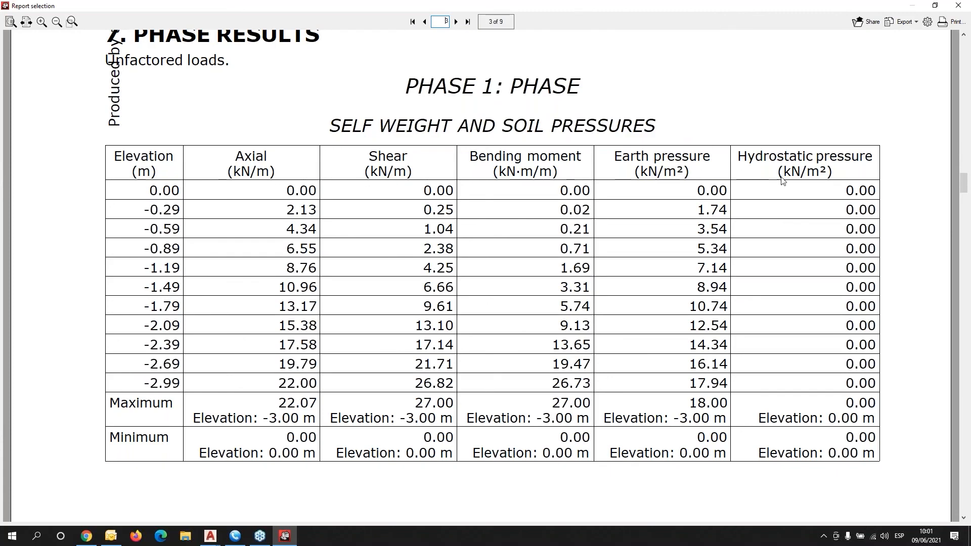
pyautogui.scroll(-8, 827, 253)
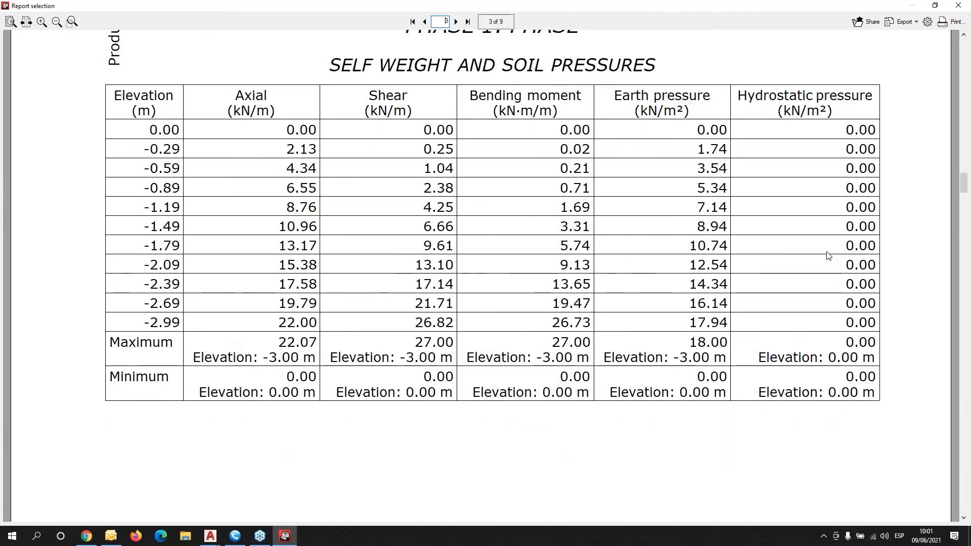
# Scroll through report pages 4–9 to the quantities summary: 1765.57 kg steel, 21.00 m³ concrete.
pyautogui.scroll(-15, 827, 258)
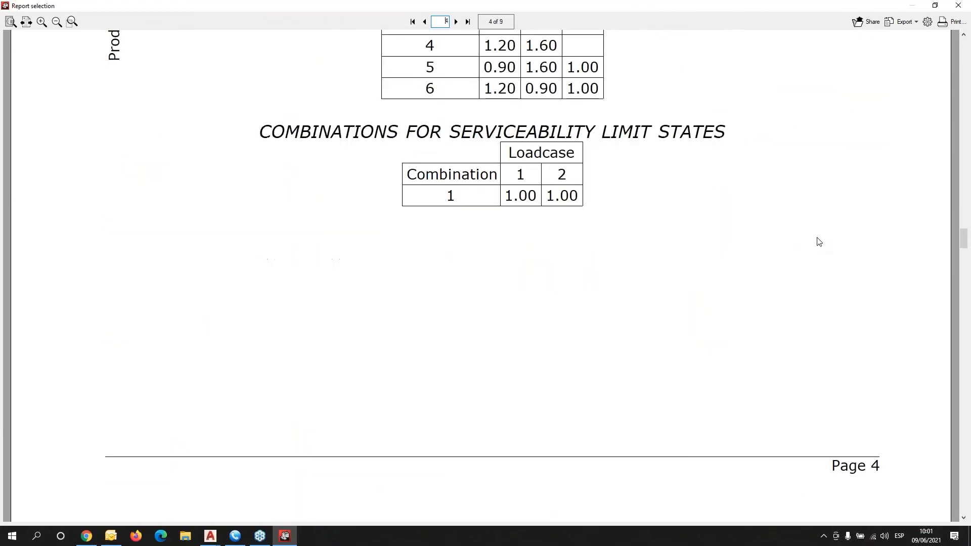
pyautogui.scroll(2, 820, 242)
pyautogui.scroll(1, 819, 240)
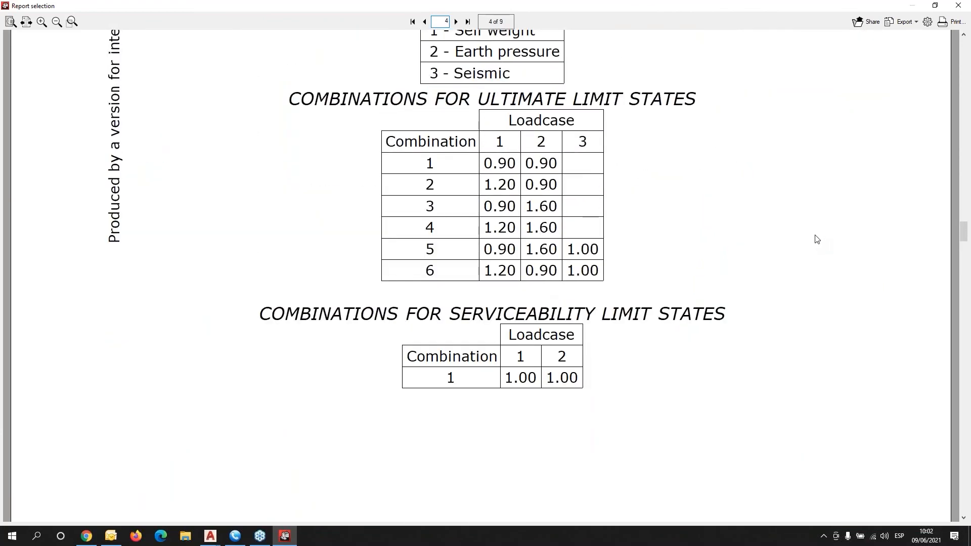
pyautogui.scroll(-13, 817, 238)
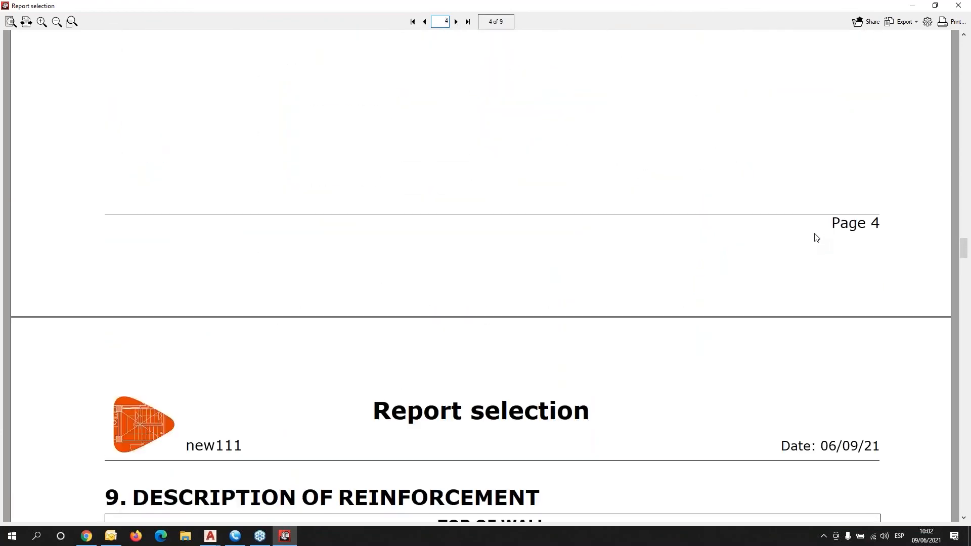
pyautogui.scroll(-1, 817, 238)
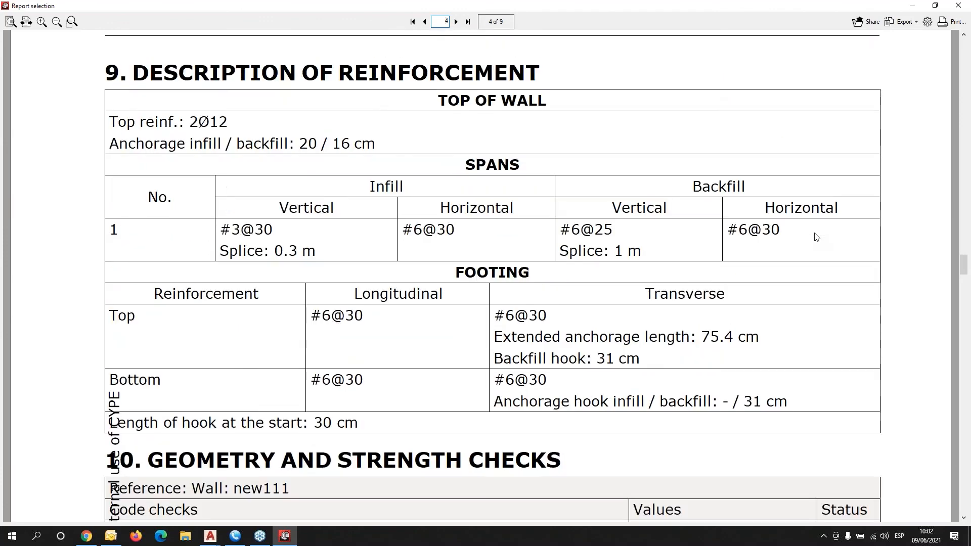
pyautogui.scroll(-3, 817, 237)
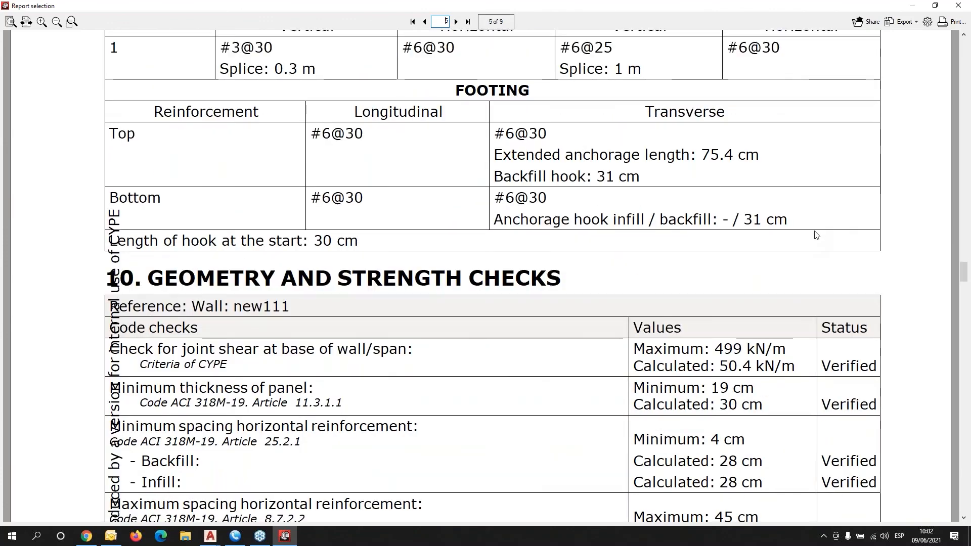
pyautogui.scroll(2, 814, 231)
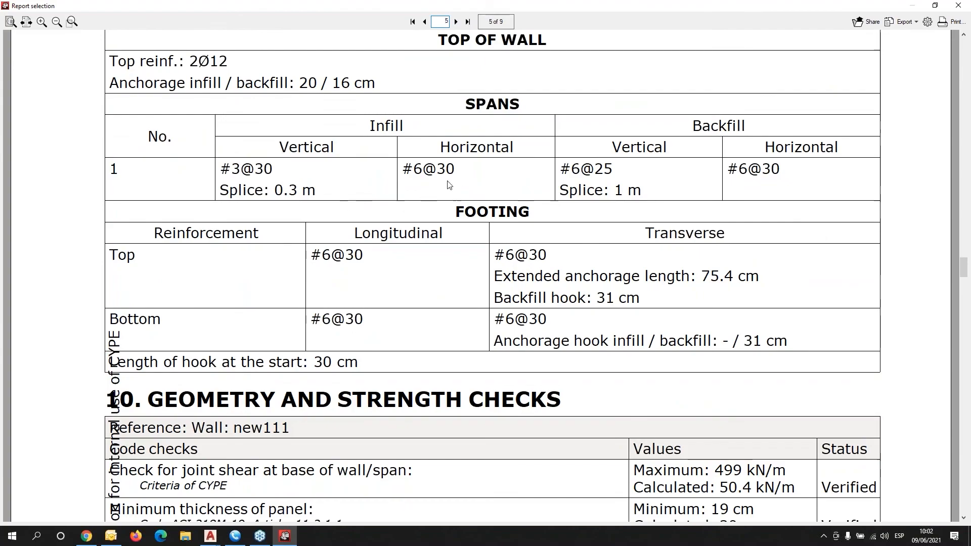
pyautogui.scroll(-15, 622, 360)
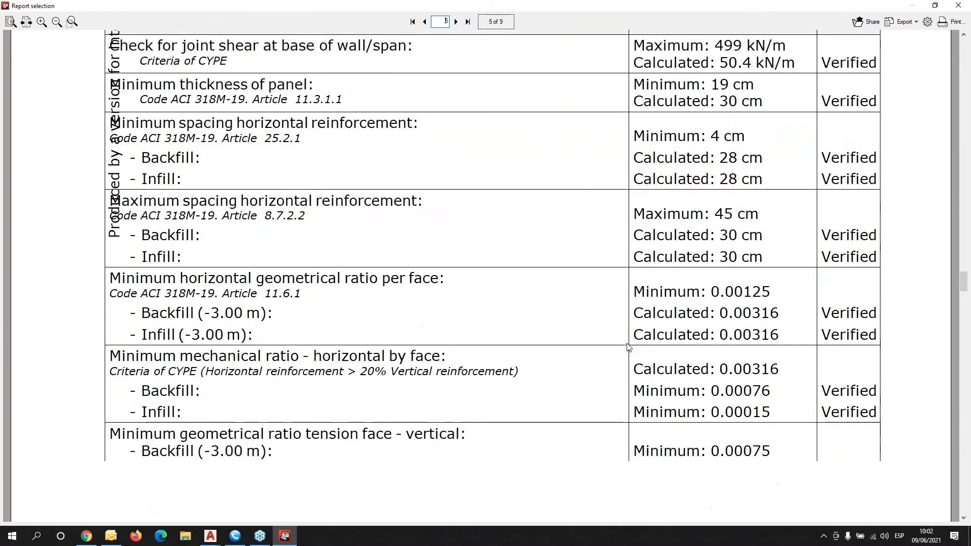
pyautogui.scroll(-20, 631, 343)
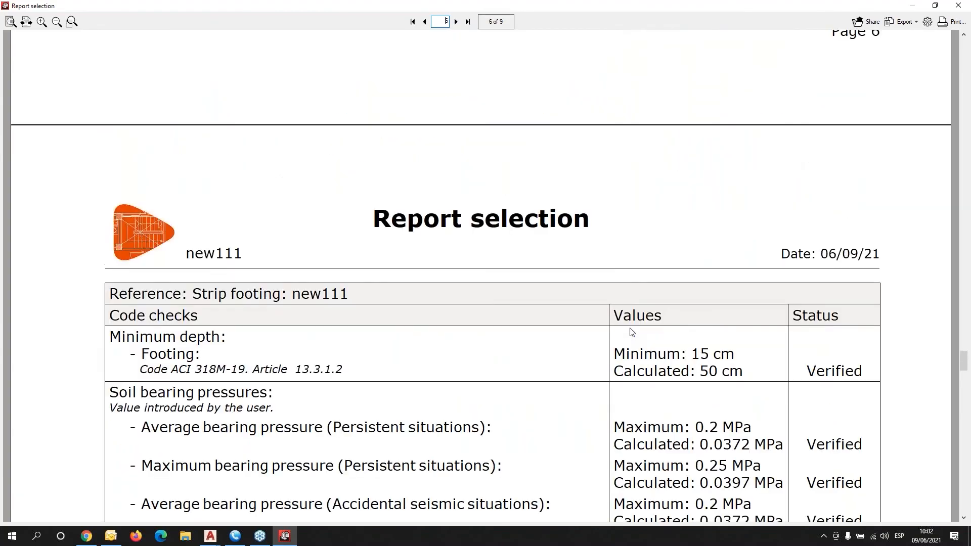
pyautogui.scroll(-20, 631, 333)
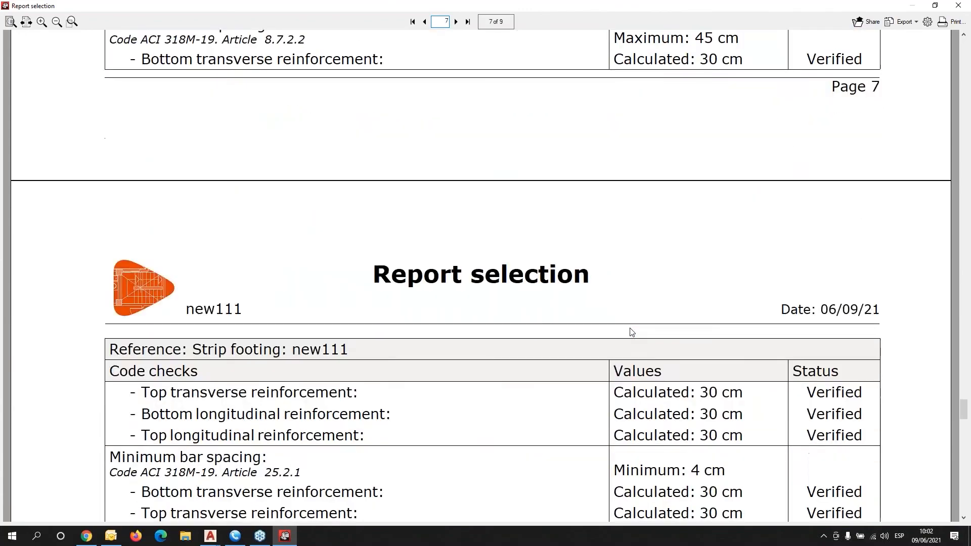
pyautogui.scroll(-5, 787, 326)
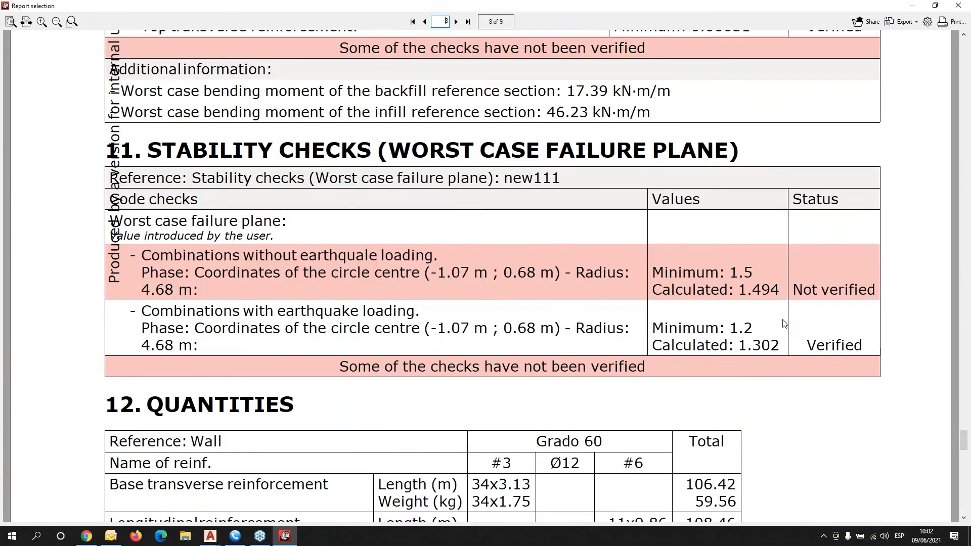
pyautogui.scroll(-2, 784, 324)
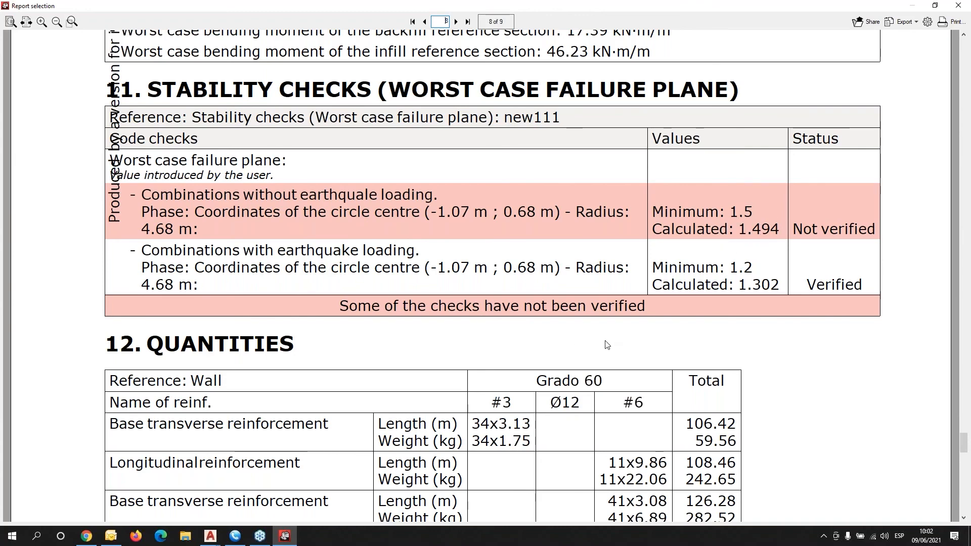
pyautogui.scroll(-5, 604, 341)
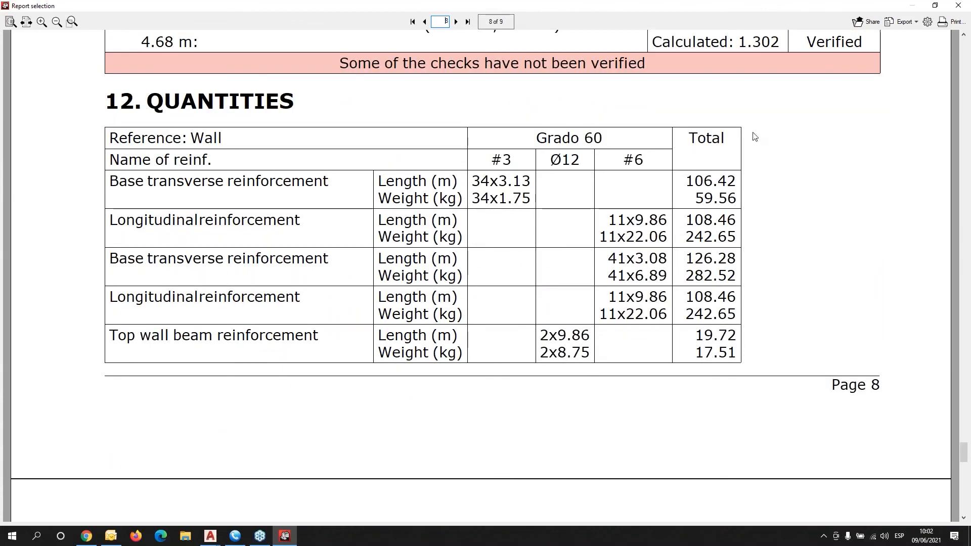
pyautogui.scroll(-6, 696, 317)
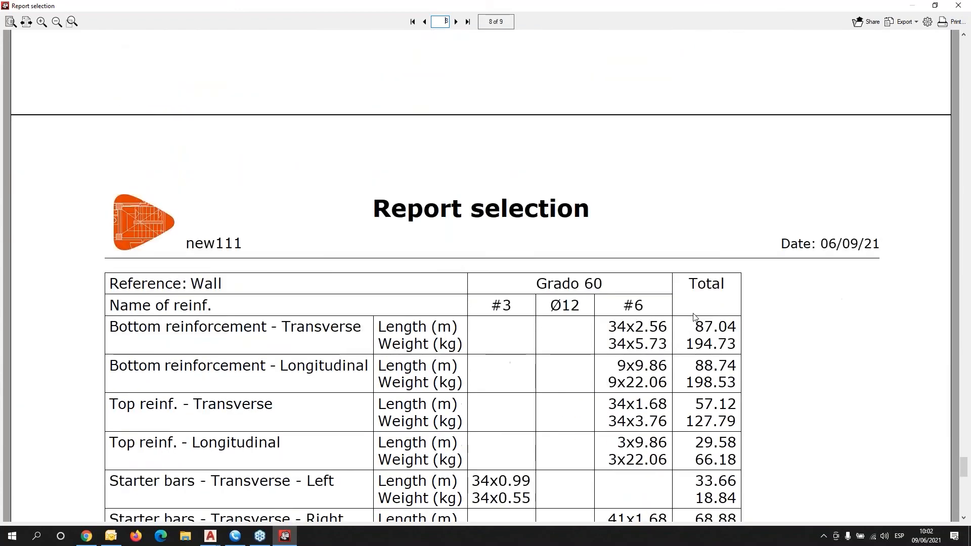
pyautogui.scroll(-7, 695, 316)
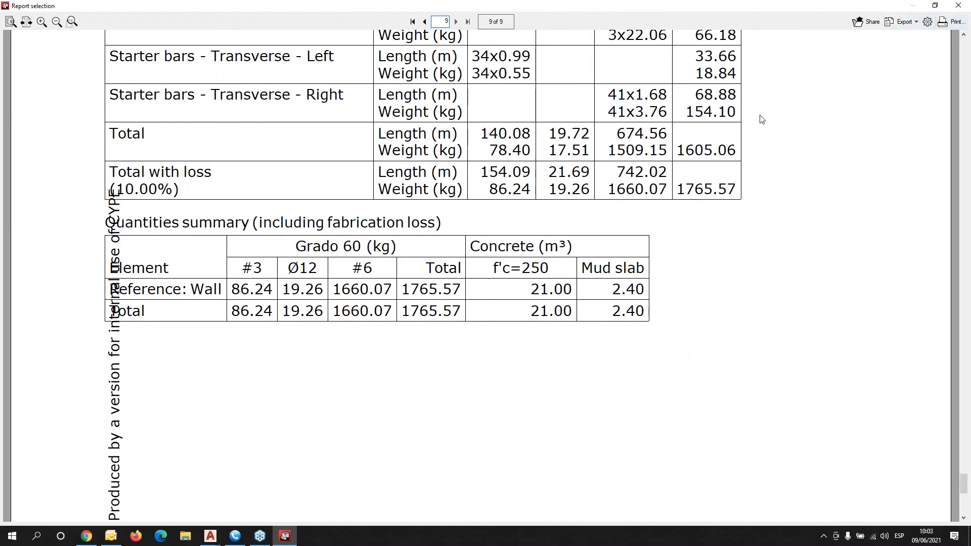
# Close the report and run the global stability check for the worst slip circle, accepting the warning.
pyautogui.click(956, 5)
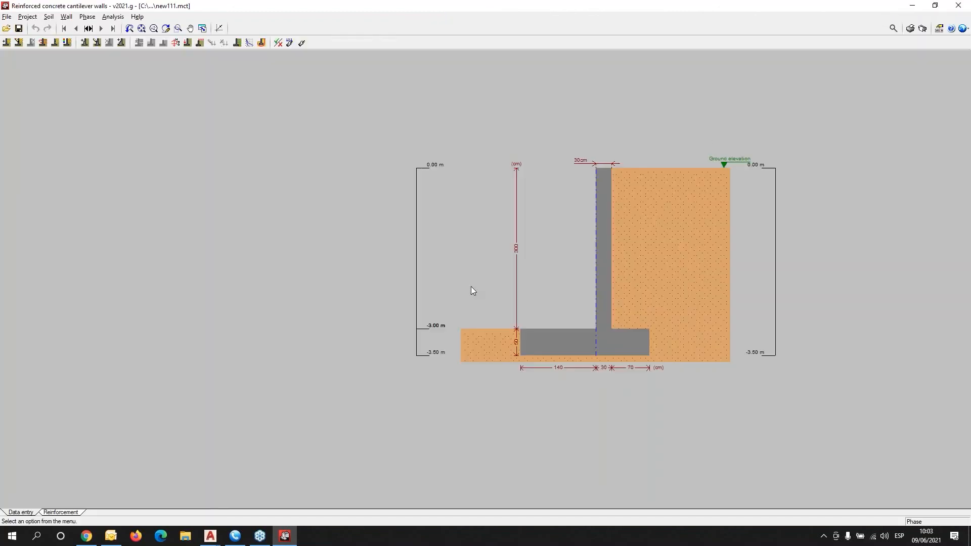
pyautogui.scroll(3, 490, 286)
pyautogui.moveTo(490, 286)
pyautogui.mouseDown(button='middle')
pyautogui.moveTo(206, 347)
pyautogui.moveTo(139, 350)
pyautogui.mouseUp(button='middle')
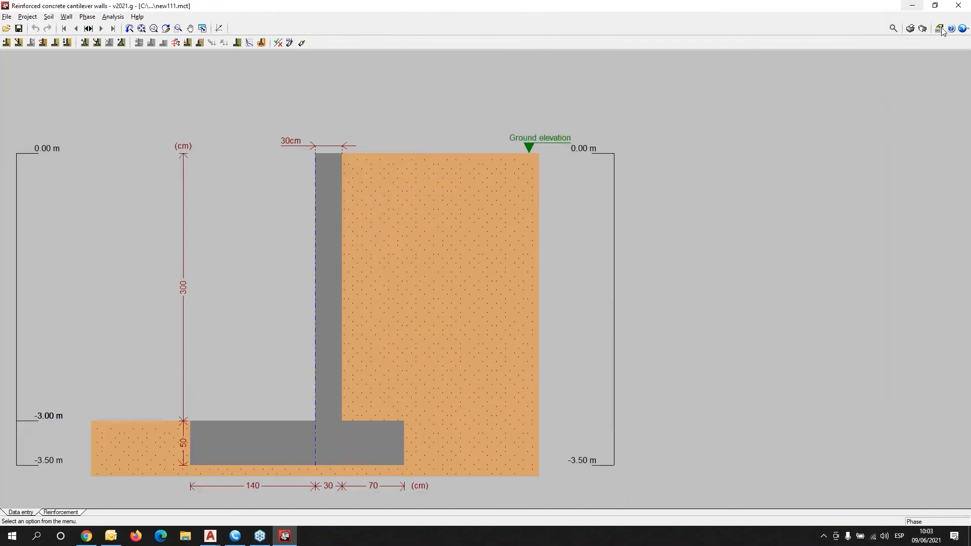
pyautogui.click(921, 28)
pyautogui.click(394, 289)
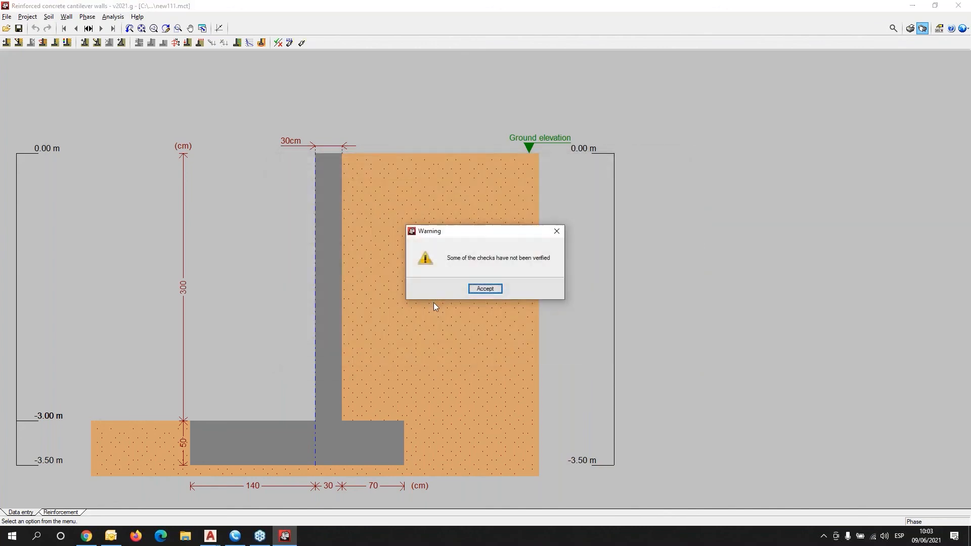
pyautogui.click(484, 288)
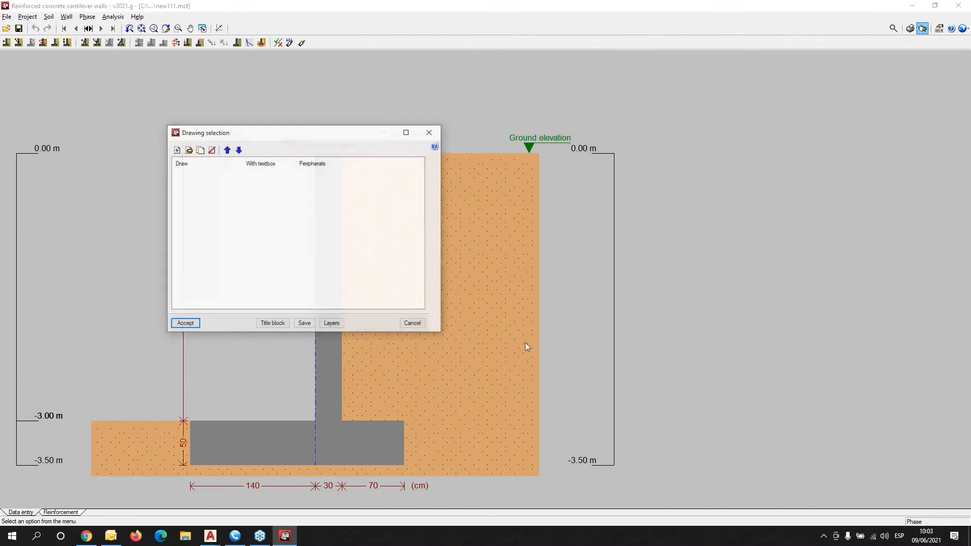
# Add one wall drawing to the drawing list without extra details and accept it for DWG output.
pyautogui.click(176, 150)
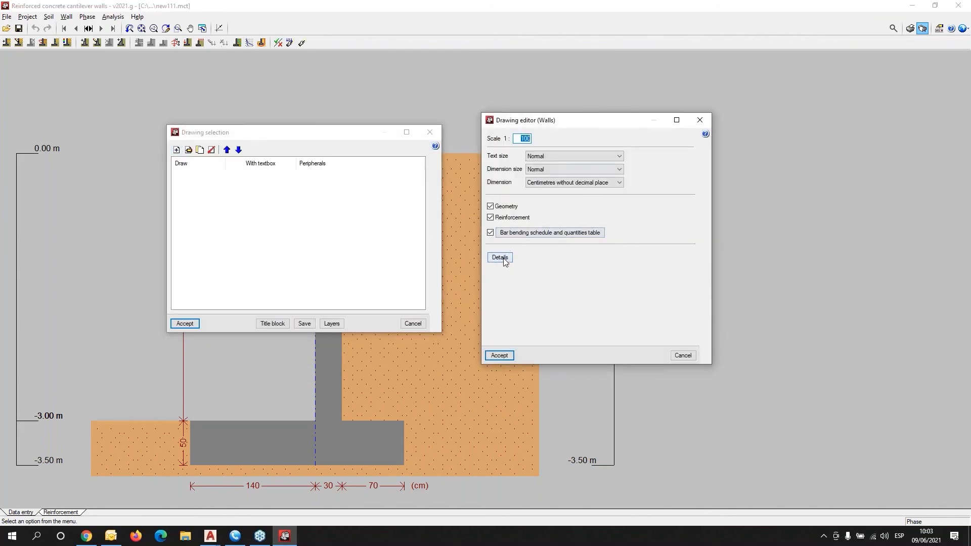
pyautogui.click(500, 258)
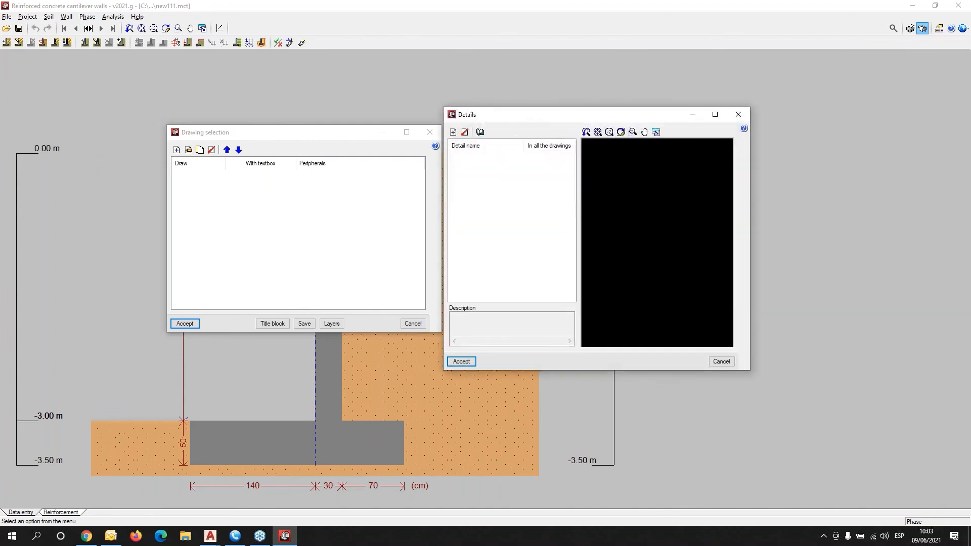
pyautogui.click(721, 361)
pyautogui.click(499, 356)
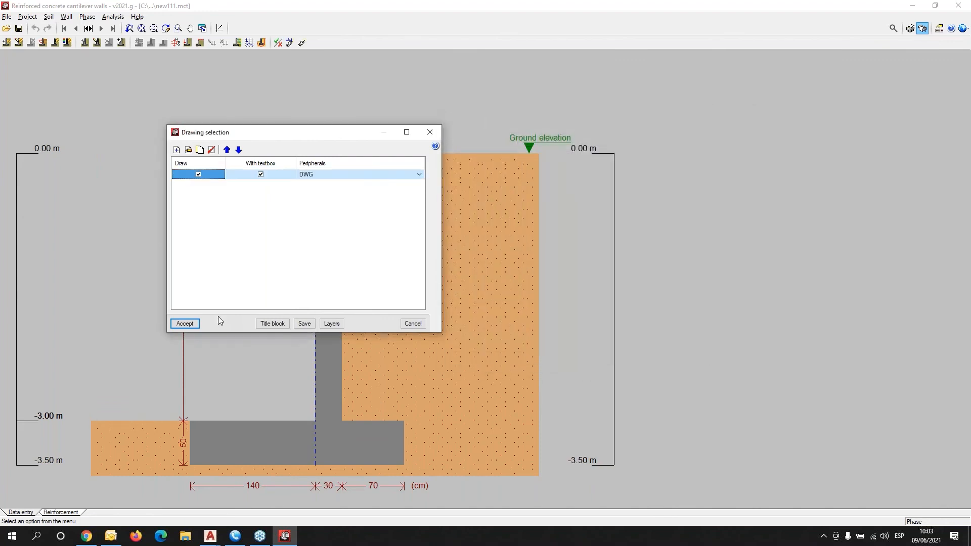
pyautogui.click(184, 323)
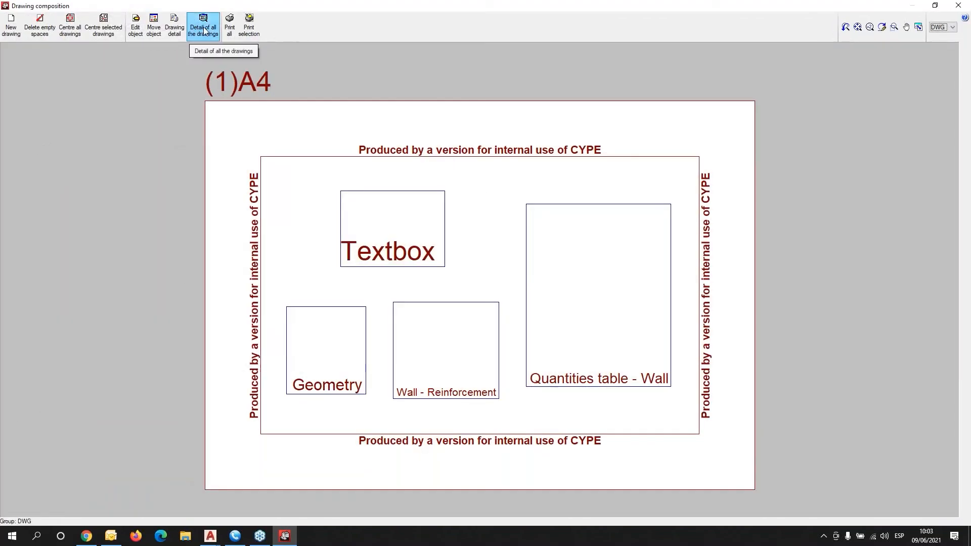
# Show full detail of all drawings on the A4 sheet, then close the composition and selection windows.
pyautogui.click(202, 25)
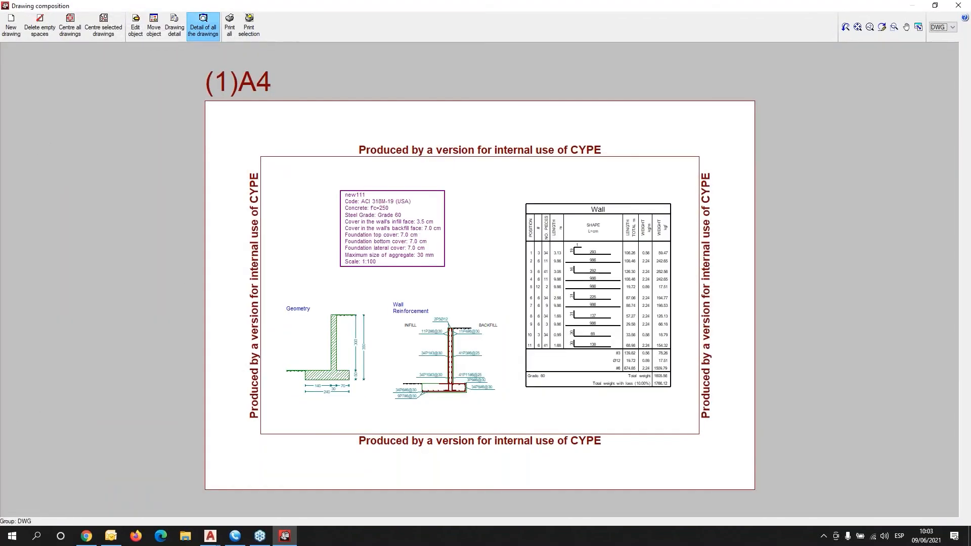
pyautogui.scroll(3, 607, 338)
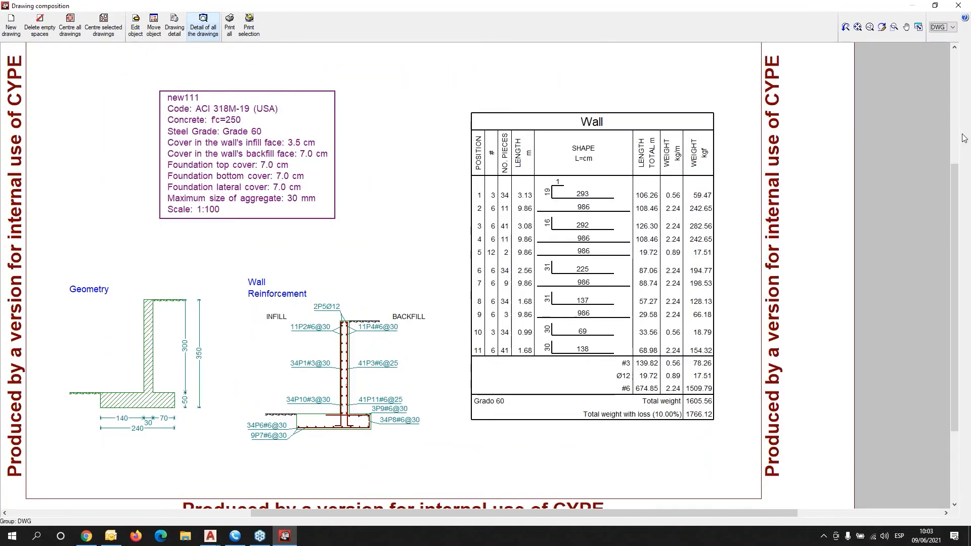
pyautogui.click(958, 6)
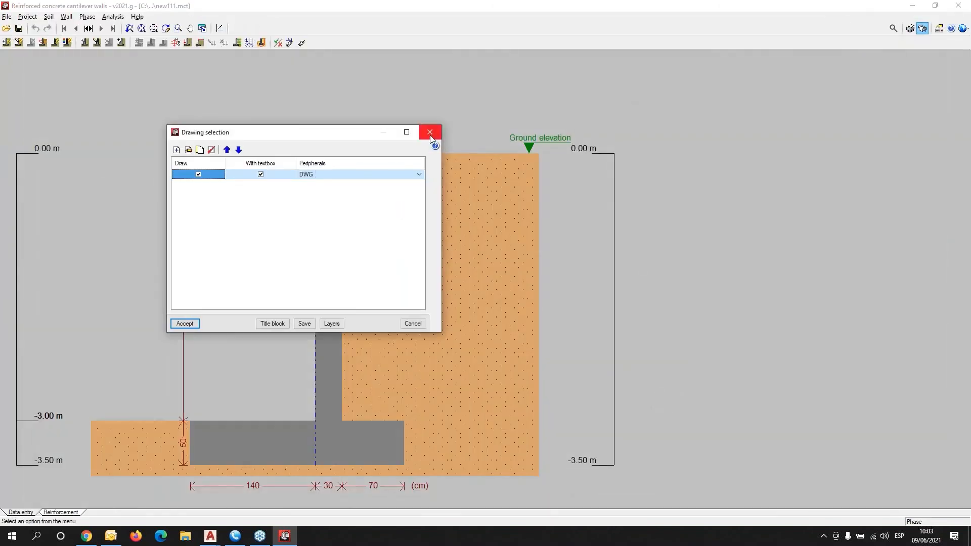
pyautogui.click(430, 133)
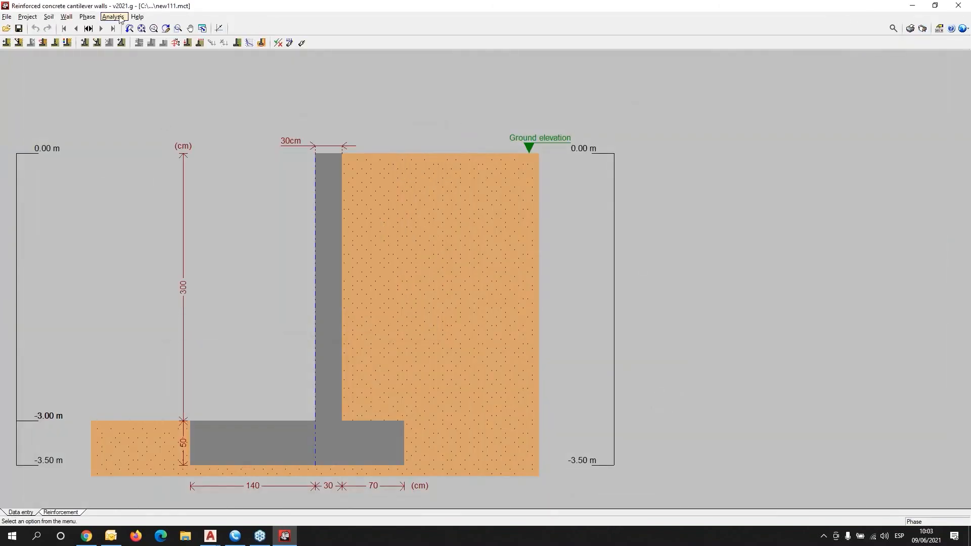
pyautogui.click(137, 16)
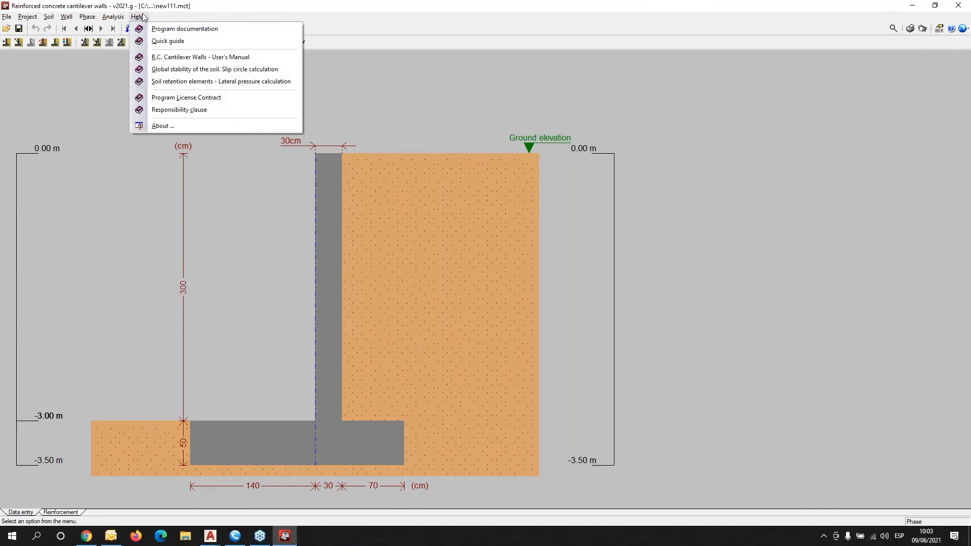
# Open the R.C. Cantilever Walls user's manual from the Help menu.
pyautogui.click(182, 58)
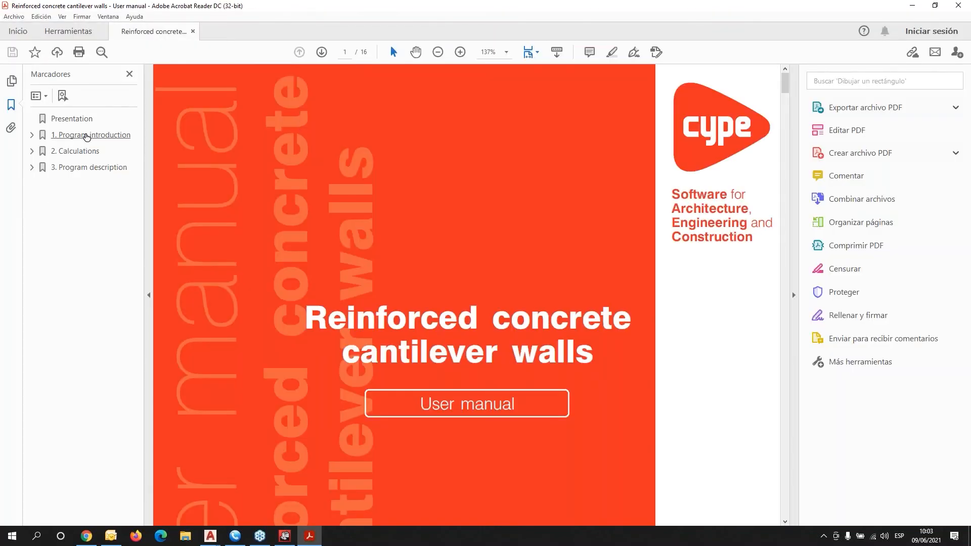
# Jump through the manual's Introduction, Calculations and Program description chapters to page 16, then close Acrobat.
pyautogui.click(87, 135)
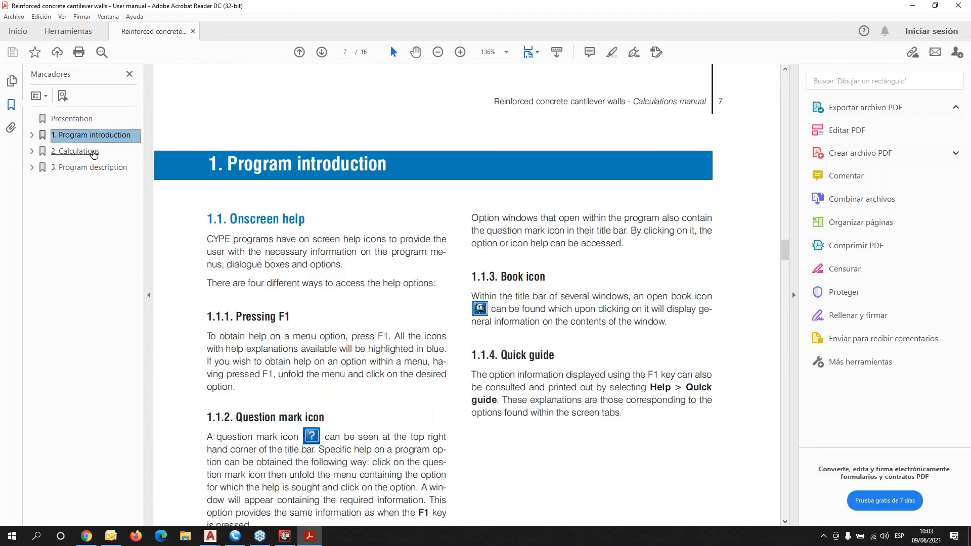
pyautogui.click(76, 150)
pyautogui.scroll(-10, 535, 312)
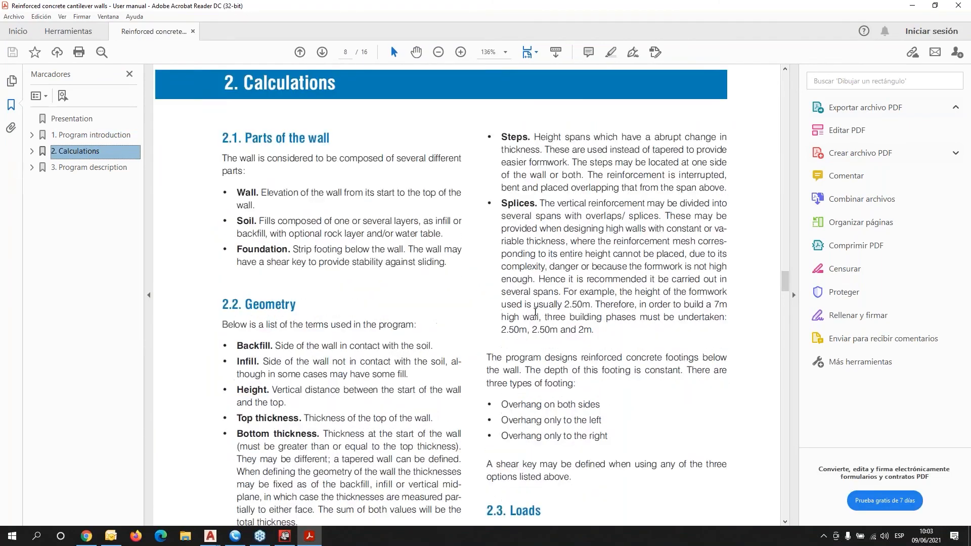
pyautogui.scroll(-6, 531, 308)
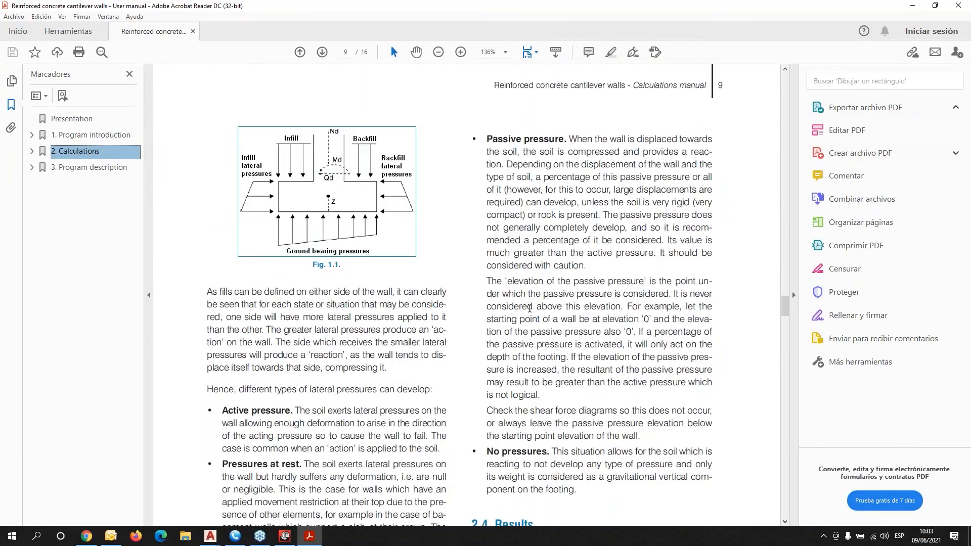
pyautogui.click(89, 168)
pyautogui.scroll(-3, 478, 260)
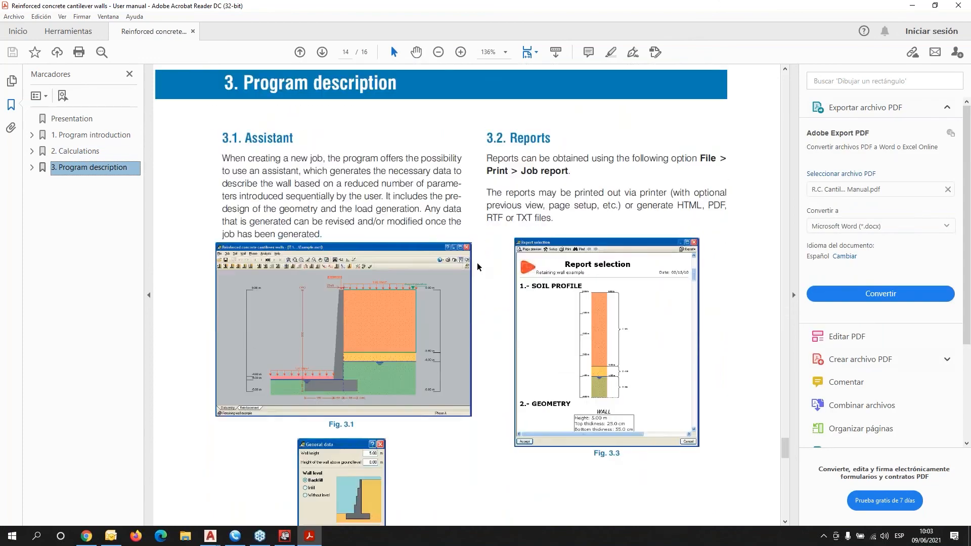
pyautogui.scroll(-2, 478, 263)
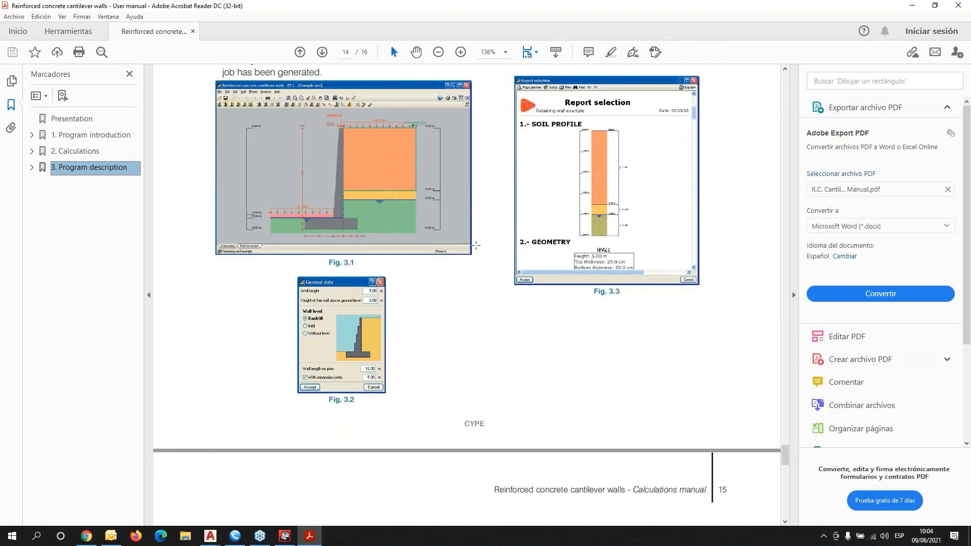
pyautogui.scroll(-7, 476, 246)
pyautogui.scroll(-15, 476, 246)
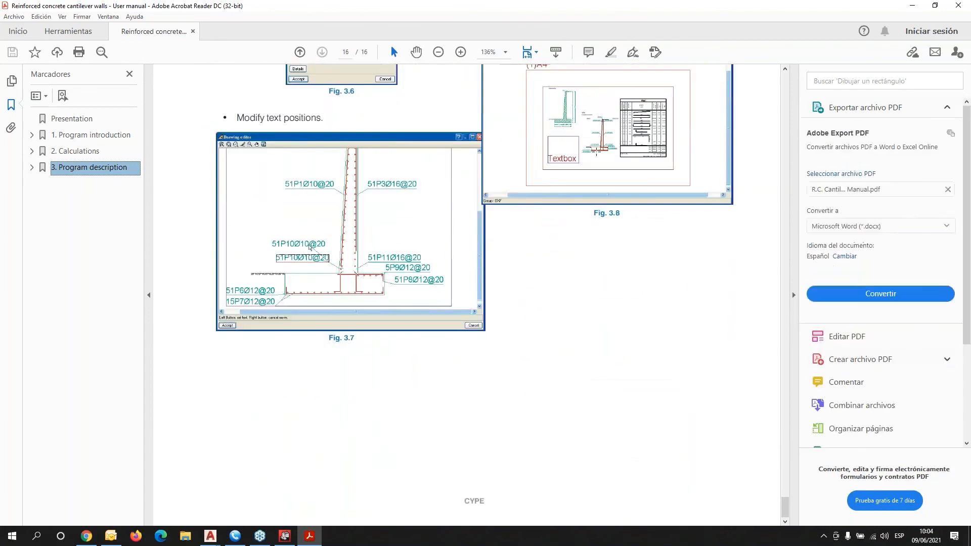
pyautogui.click(958, 6)
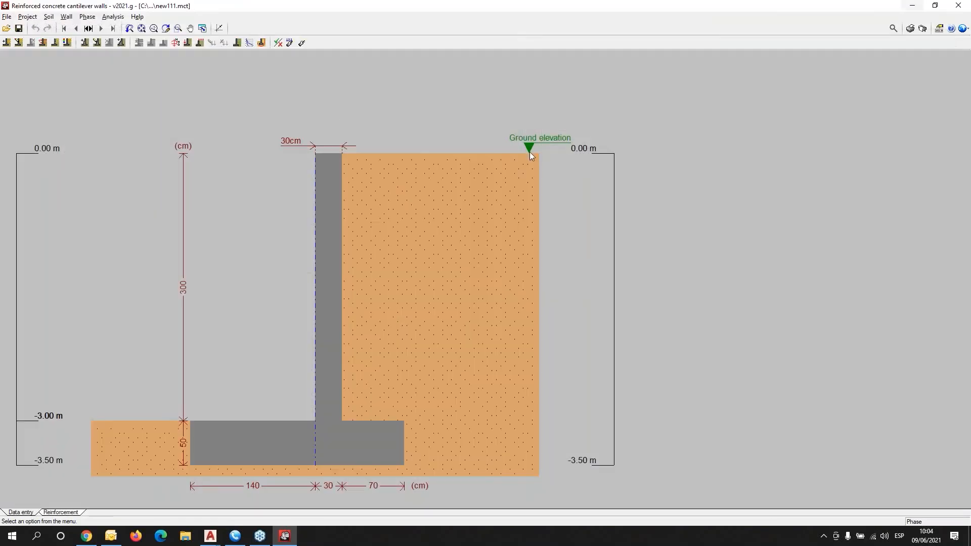
# Open the 'Global stability of the soil. Slip circle calculation' manual from Help.
pyautogui.click(143, 18)
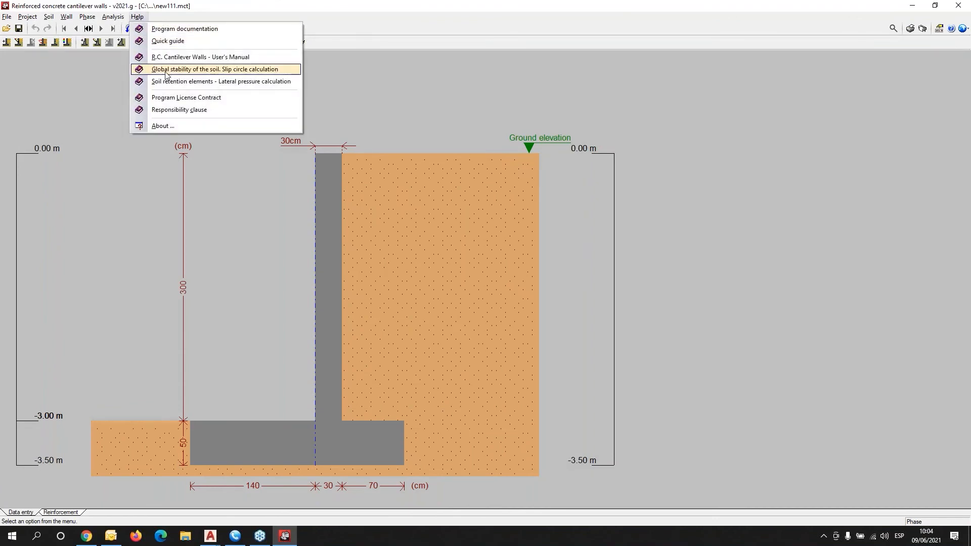
pyautogui.click(170, 69)
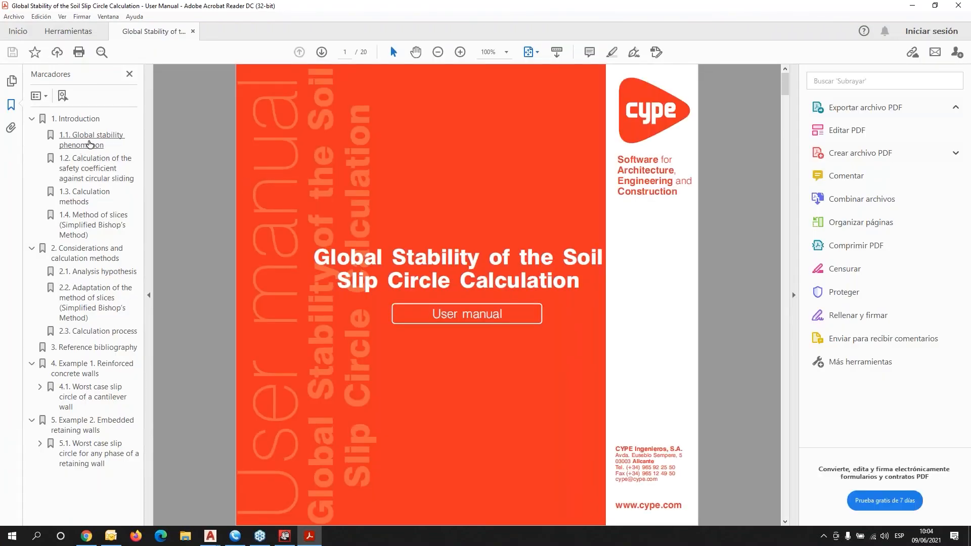
# Read sections 1.1–1.4 on global stability, safety coefficient, calculation methods and method of slices.
pyautogui.click(92, 144)
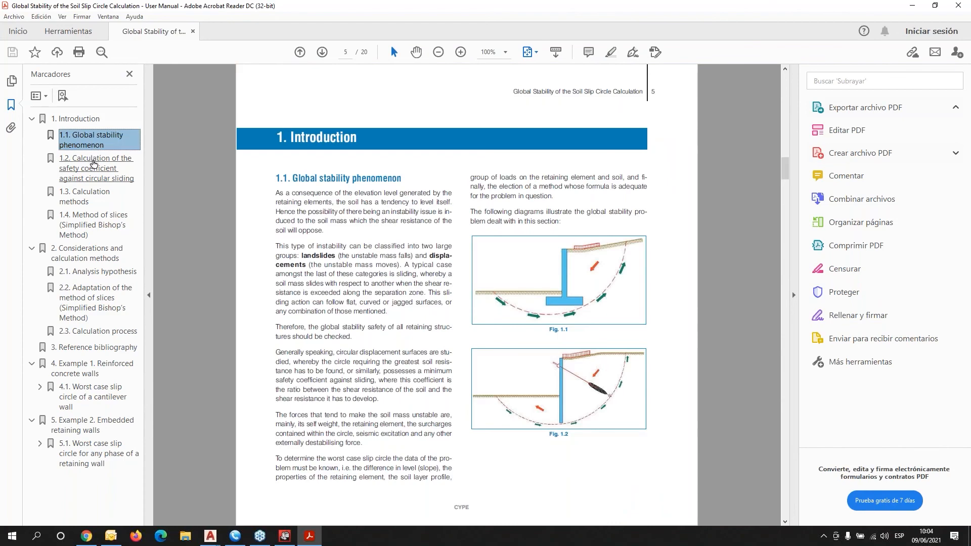
pyautogui.click(91, 169)
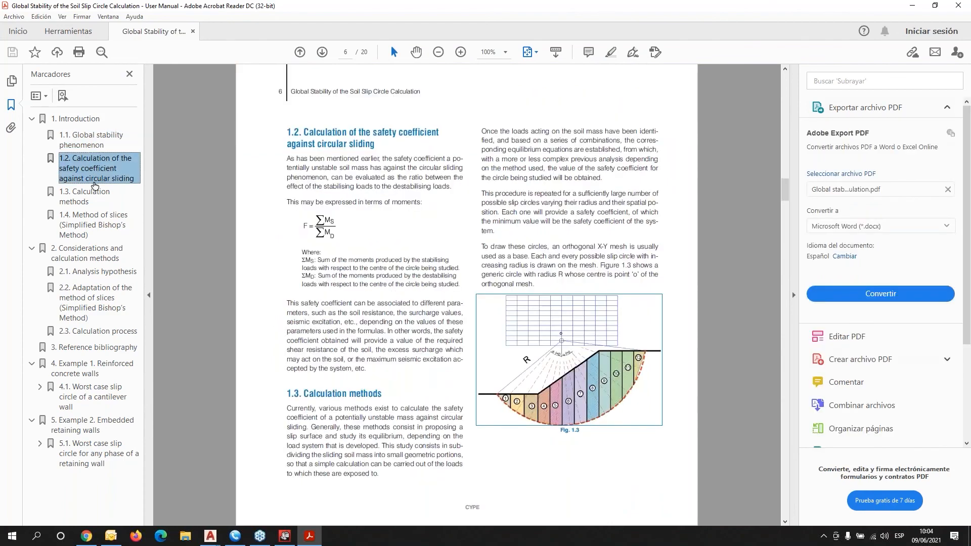
pyautogui.click(92, 196)
pyautogui.click(95, 214)
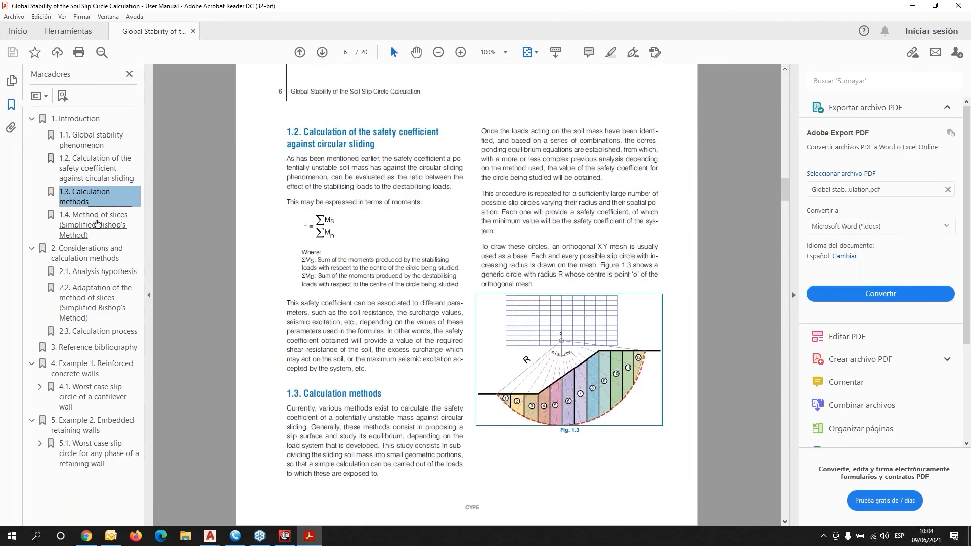
pyautogui.scroll(-3, 419, 310)
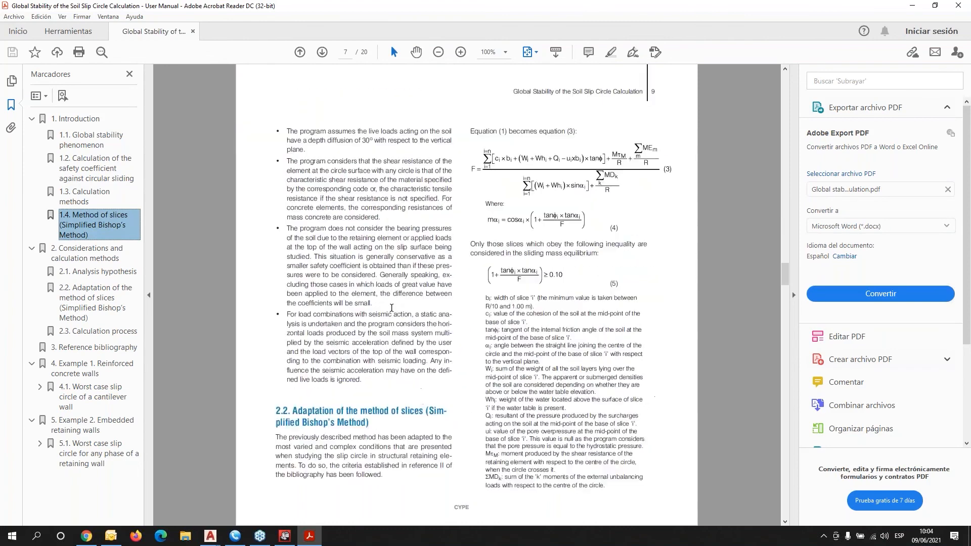
# Read sections 2.1–2.3, the reference bibliography, and Example 1 on reinforced concrete walls.
pyautogui.click(95, 275)
pyautogui.click(101, 302)
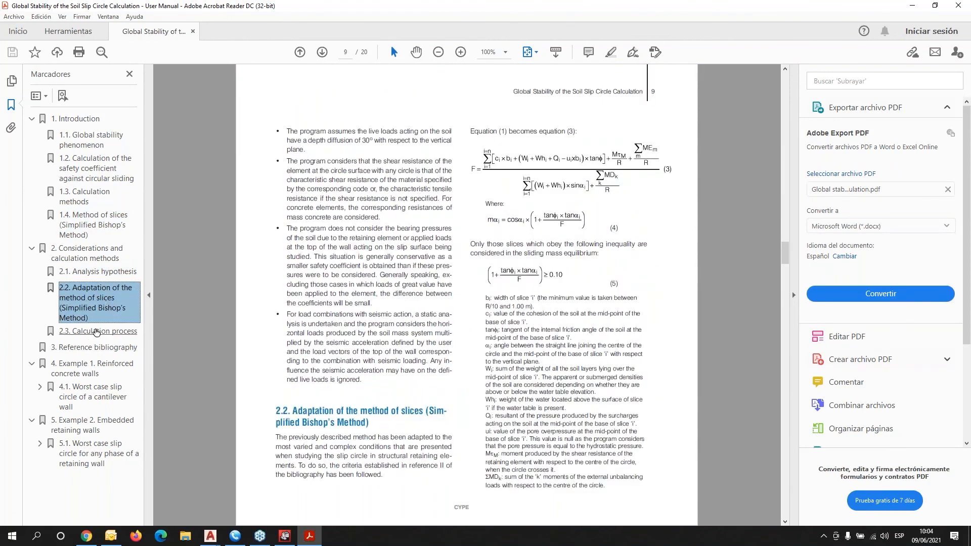
pyautogui.click(96, 331)
pyautogui.click(94, 348)
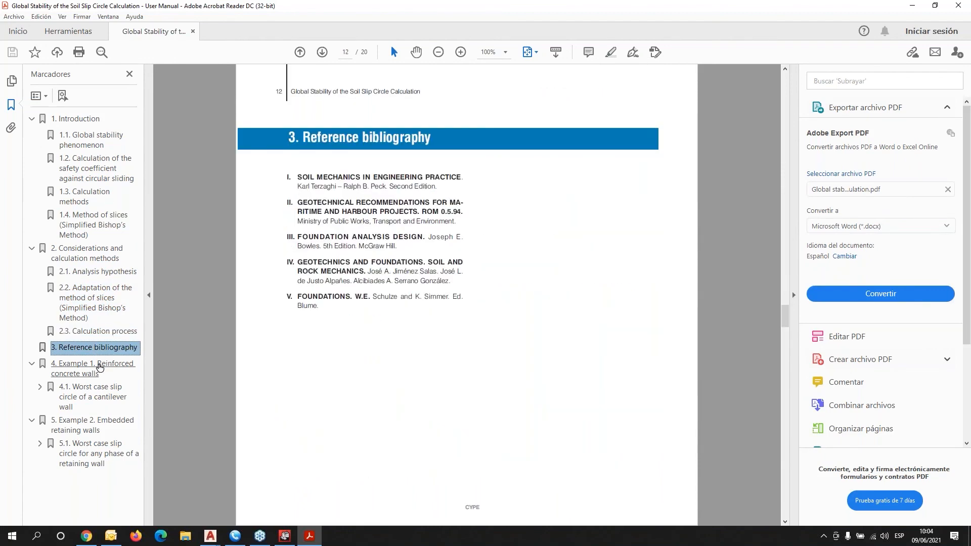
pyautogui.click(84, 375)
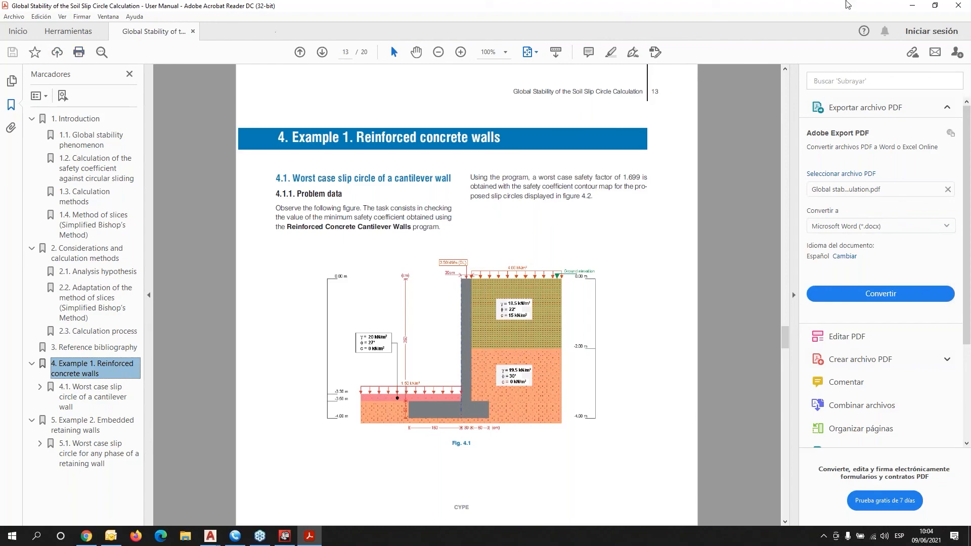
# Close the slip circle manual and open the 'Soil retention elements - Lateral pressure calculation' manual.
pyautogui.click(953, 10)
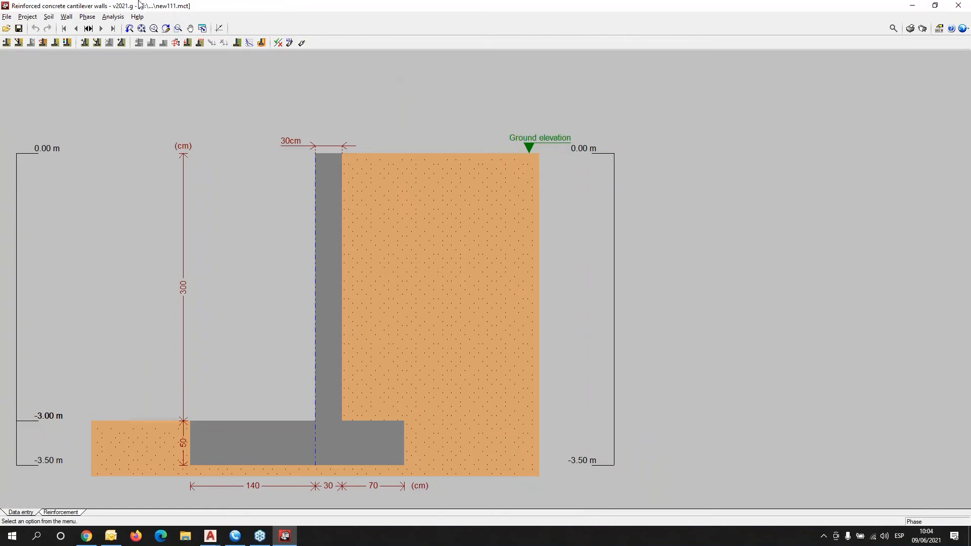
pyautogui.click(137, 17)
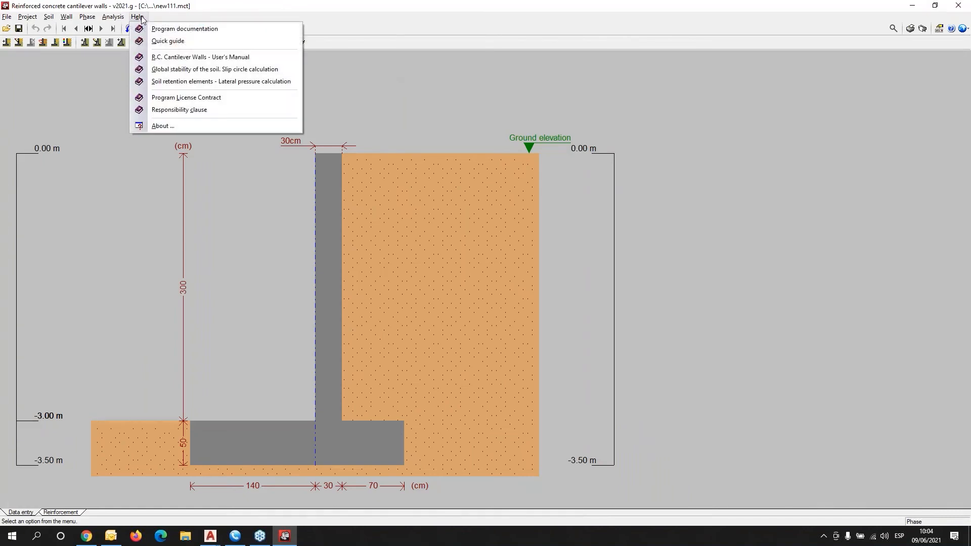
pyautogui.click(154, 82)
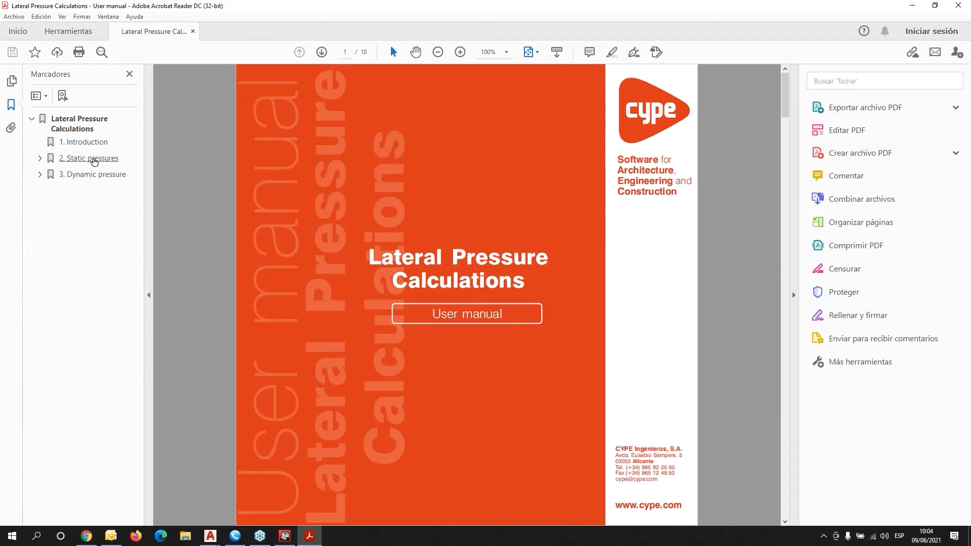
# Review Static pressures sections 2.1–2.4 and Dynamic pressure on pages 9–10, then close the manual.
pyautogui.click(81, 158)
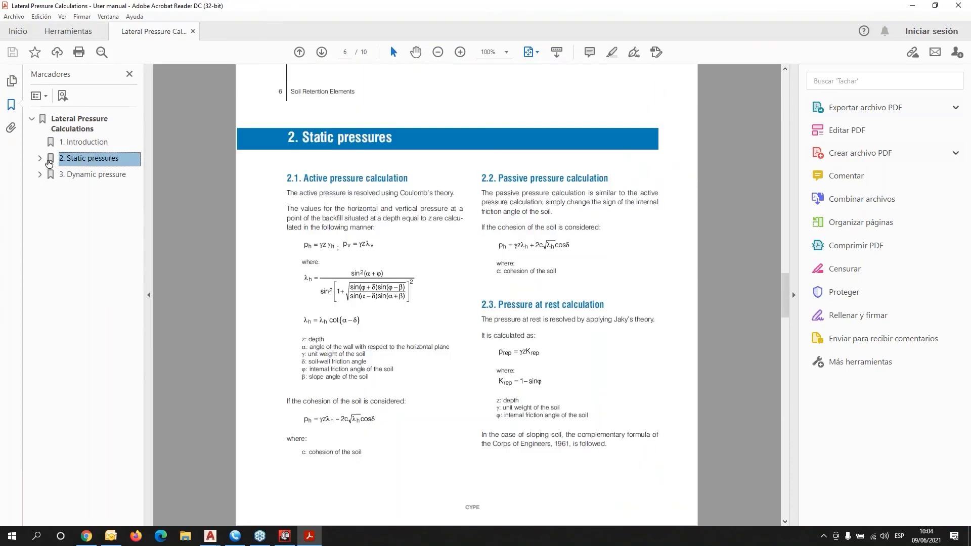
pyautogui.click(74, 180)
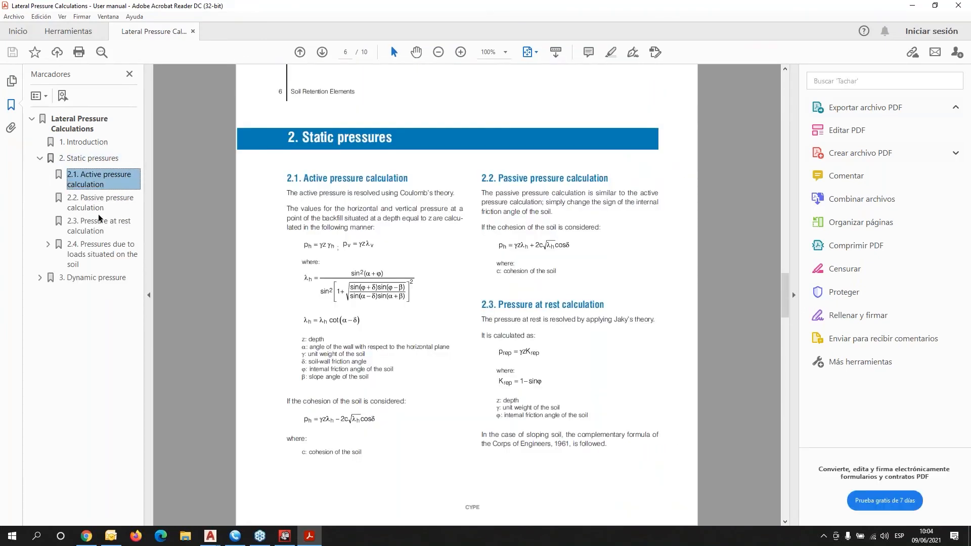
pyautogui.click(100, 203)
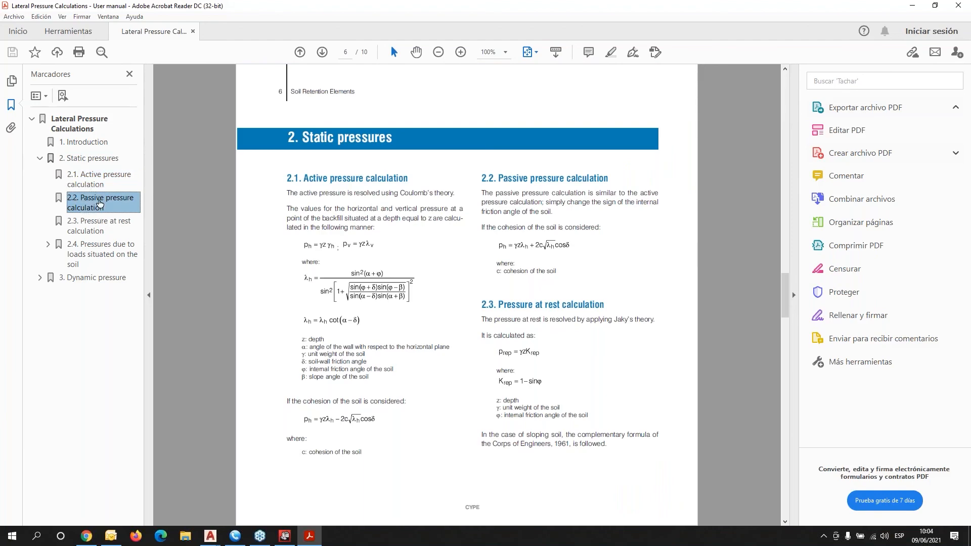
pyautogui.click(88, 228)
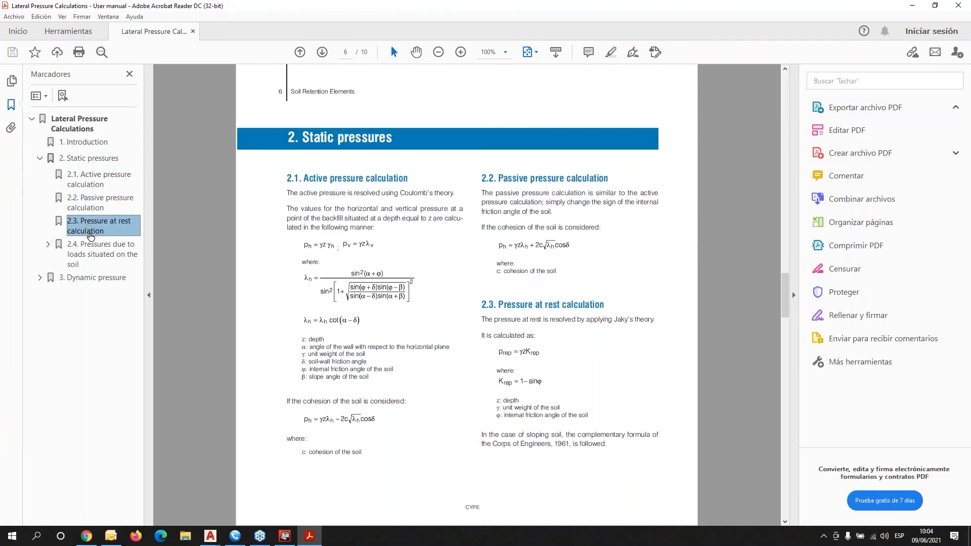
pyautogui.click(90, 253)
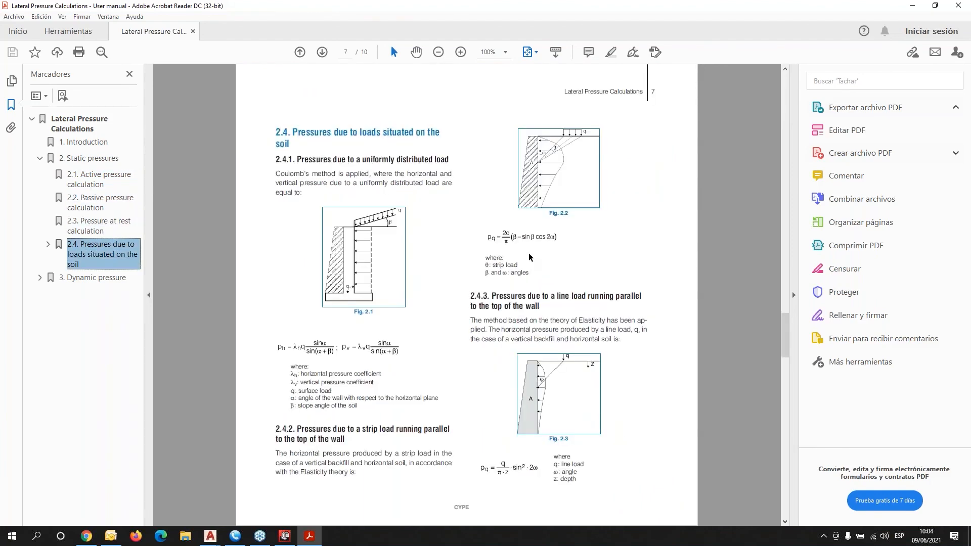
pyautogui.scroll(-1, 531, 257)
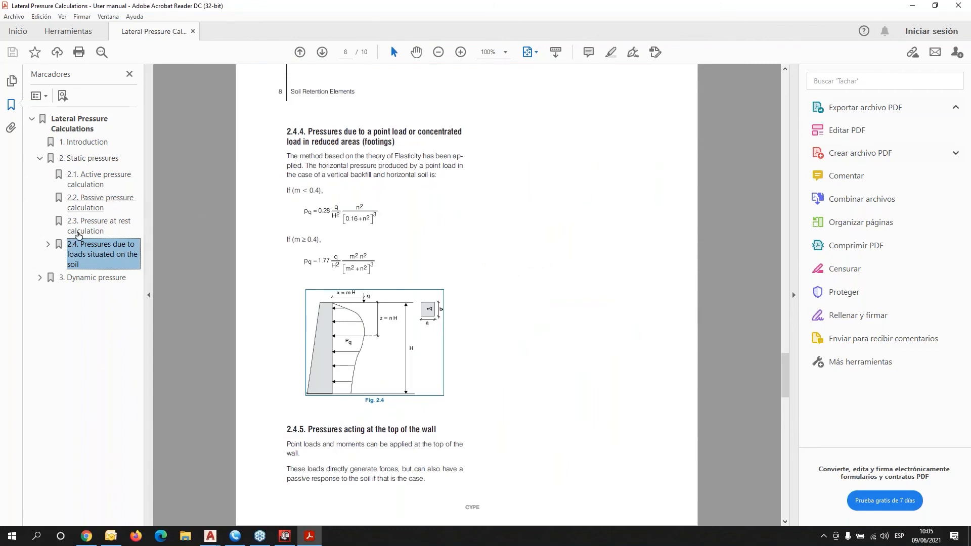
pyautogui.click(74, 279)
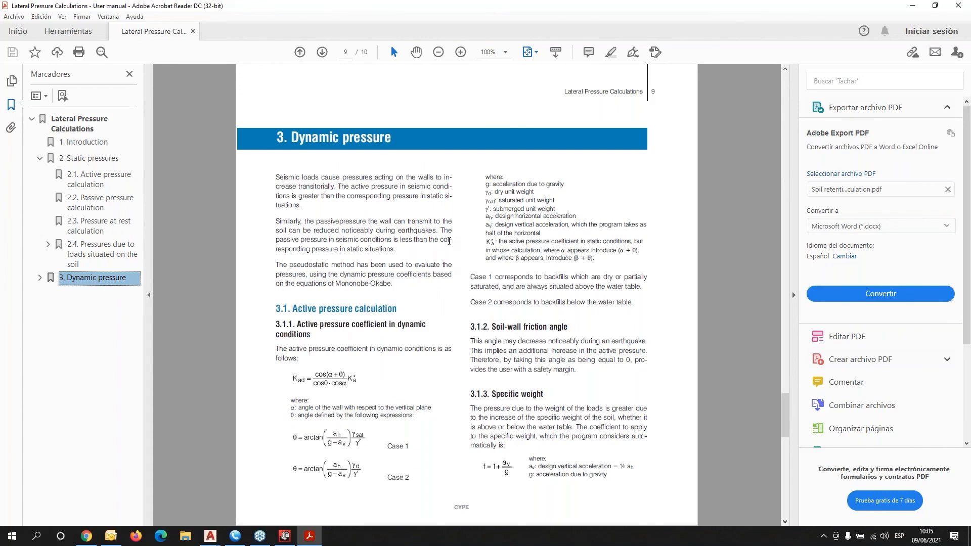
pyautogui.scroll(-2, 449, 242)
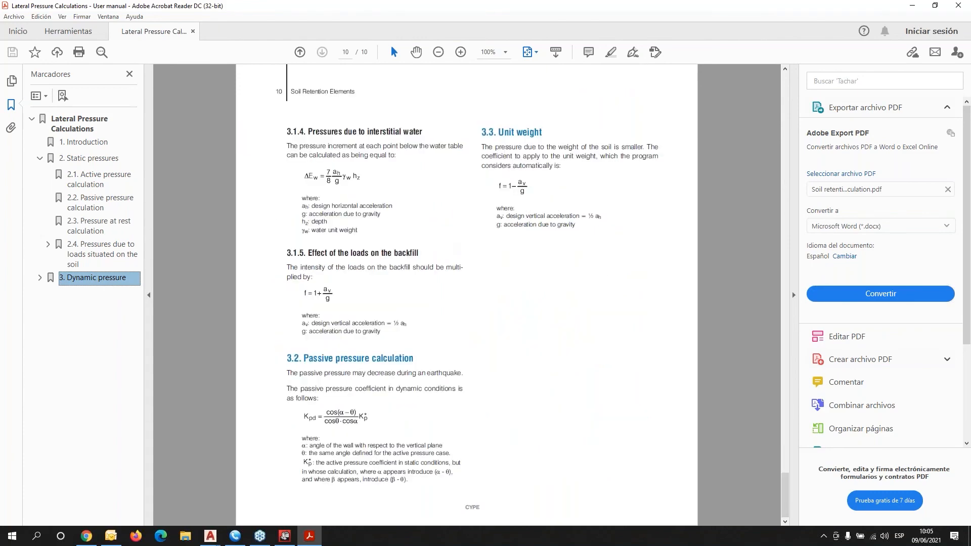
pyautogui.scroll(2, 452, 246)
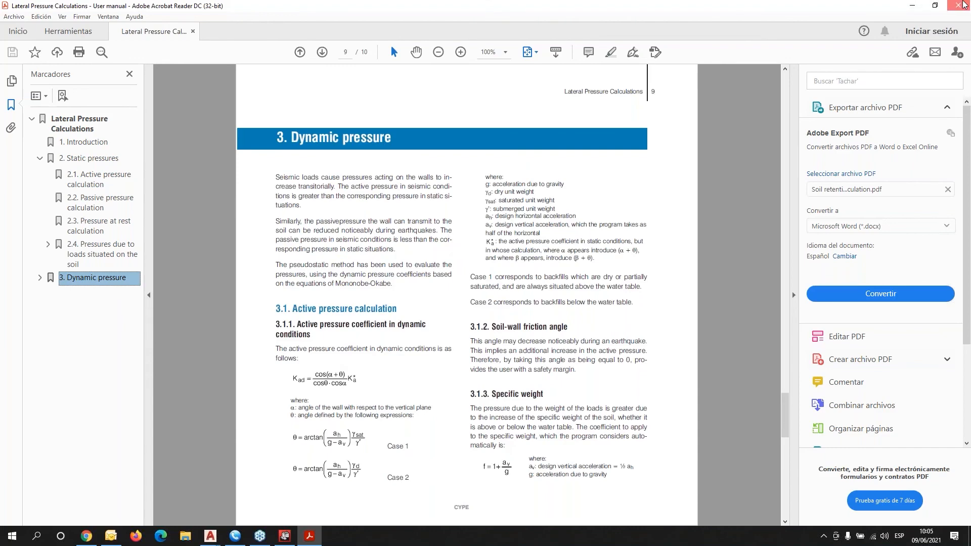
pyautogui.click(962, 4)
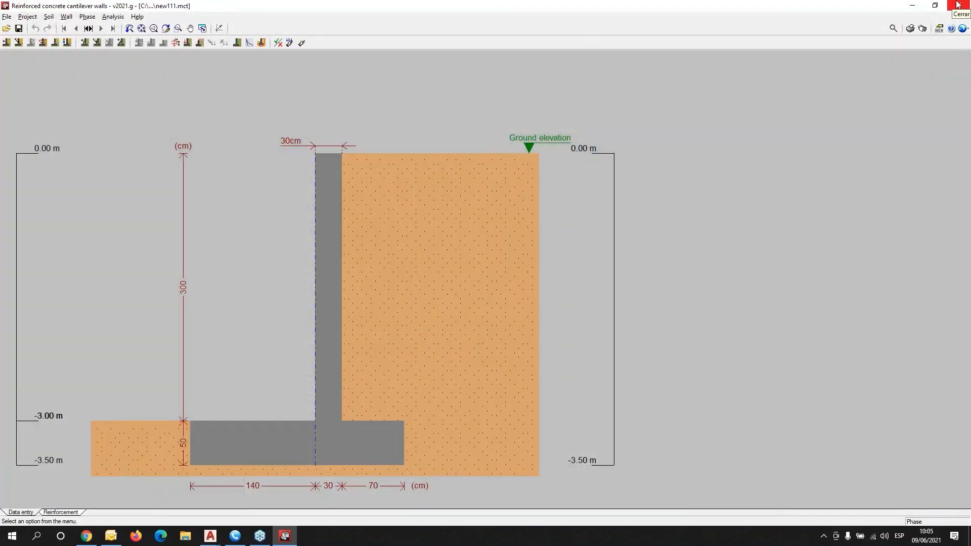